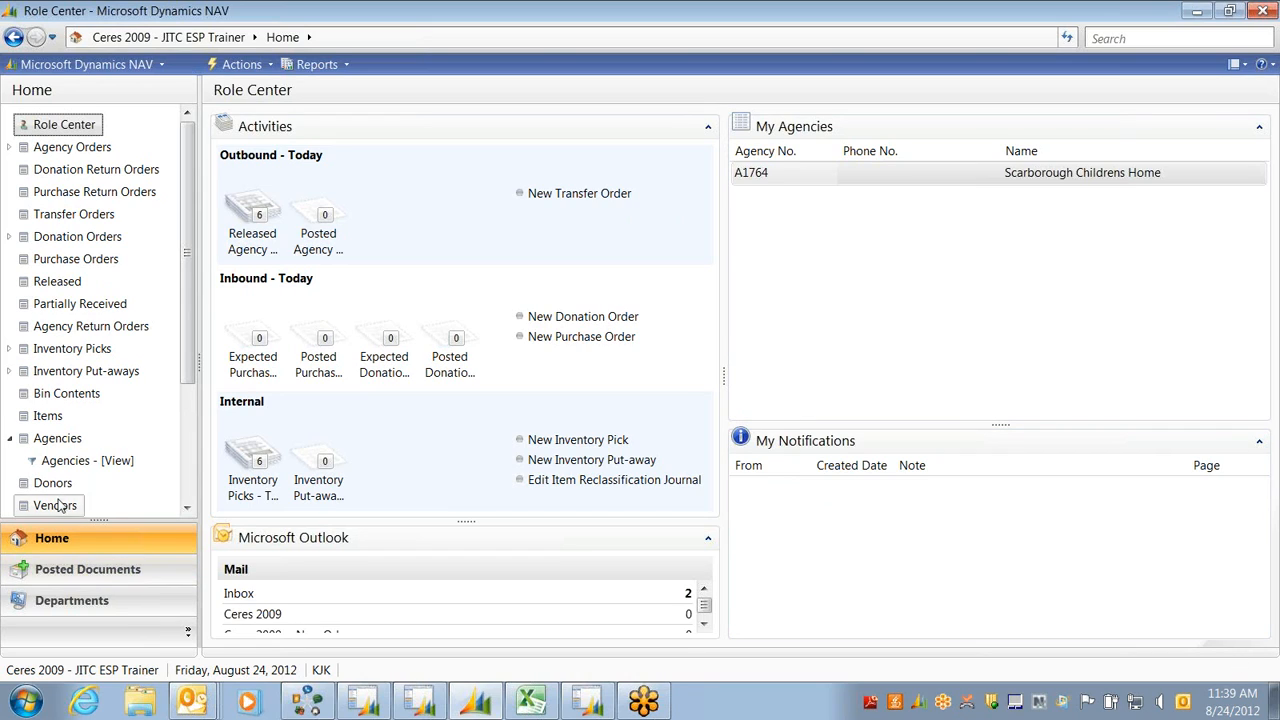
Show the Departments overview listing Financial Management, Purchase, Warehouse and Manufacturing
click(52, 600)
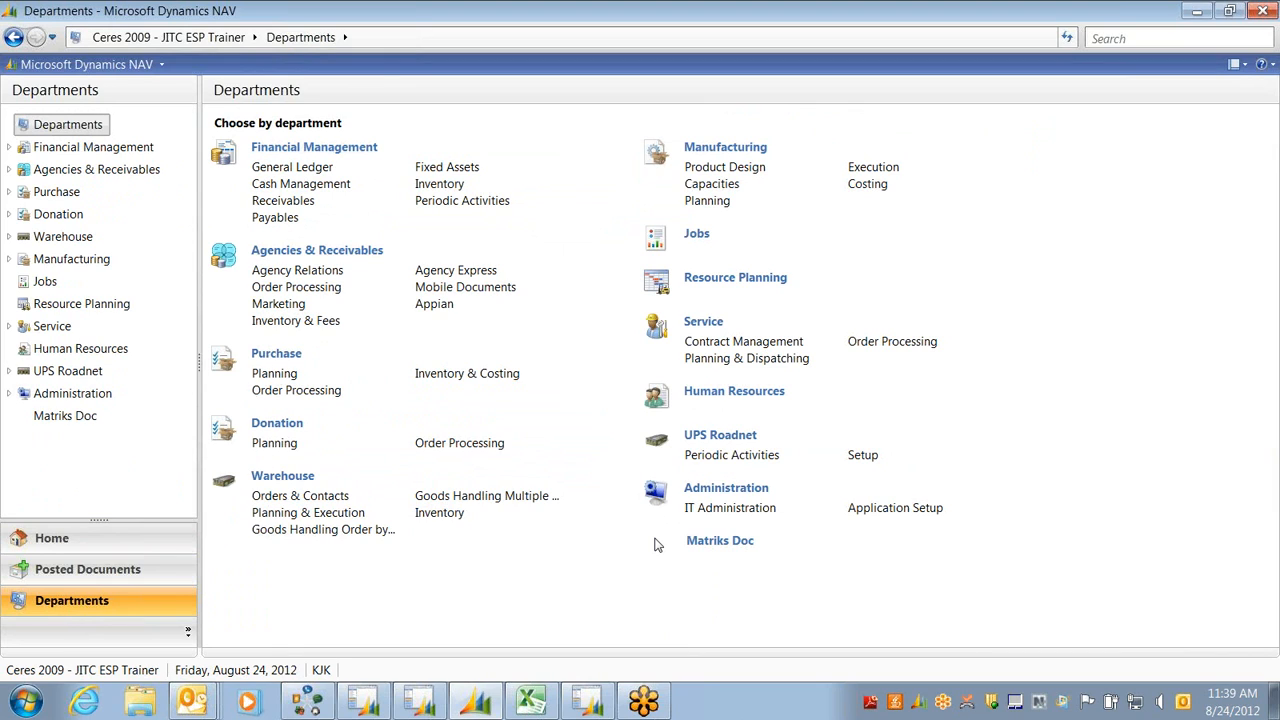
Drill into the net change ledger entries for account 100000 Cash: US Bank Operating, then close them
click(268, 175)
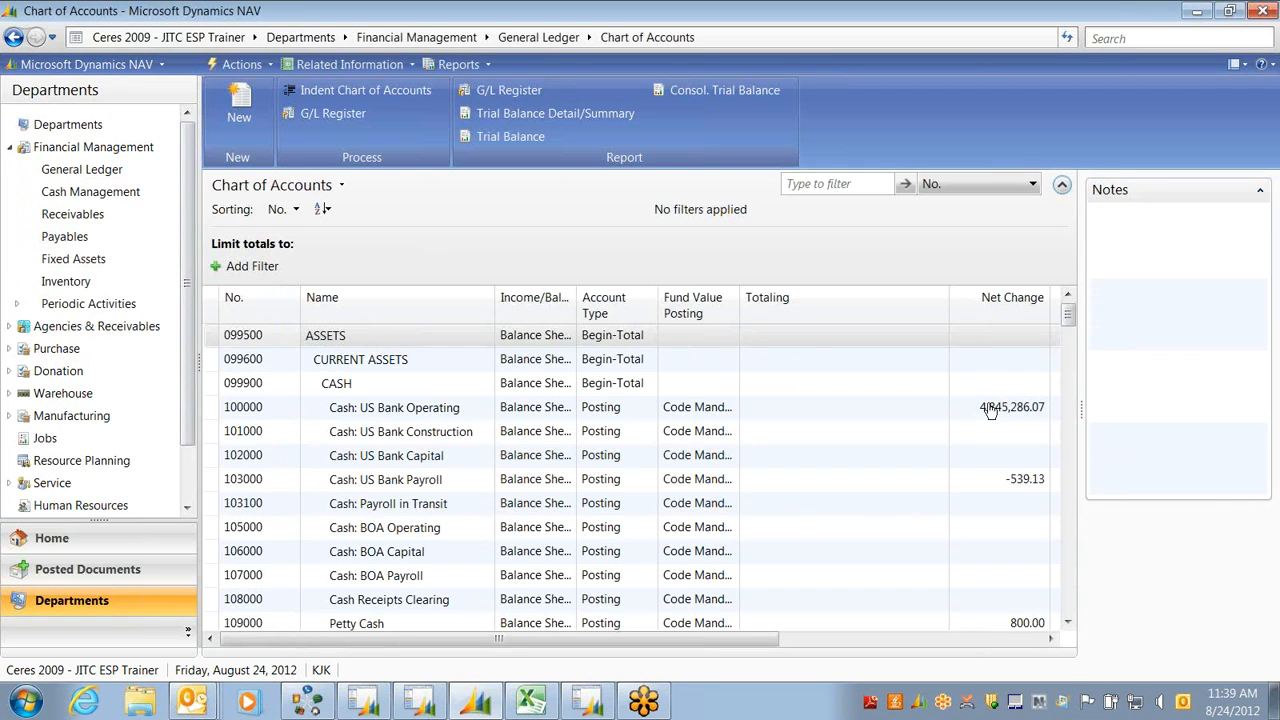
right_click(988, 410)
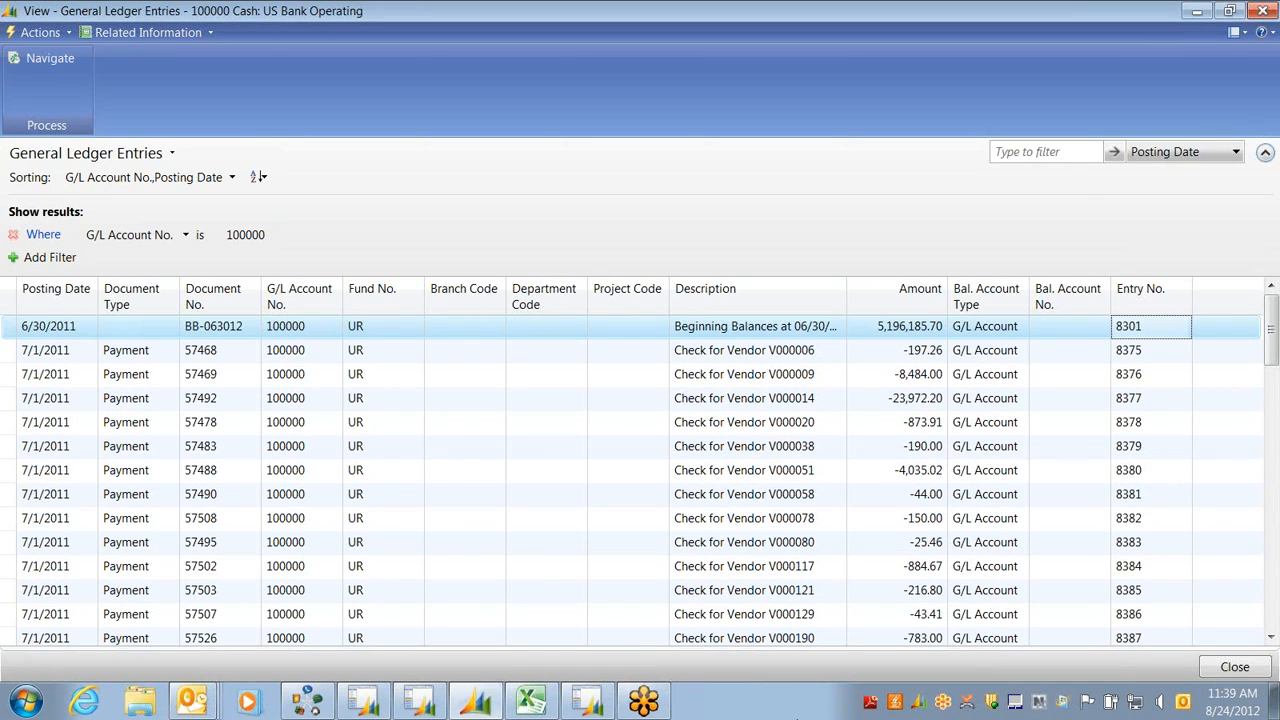
key(Escape)
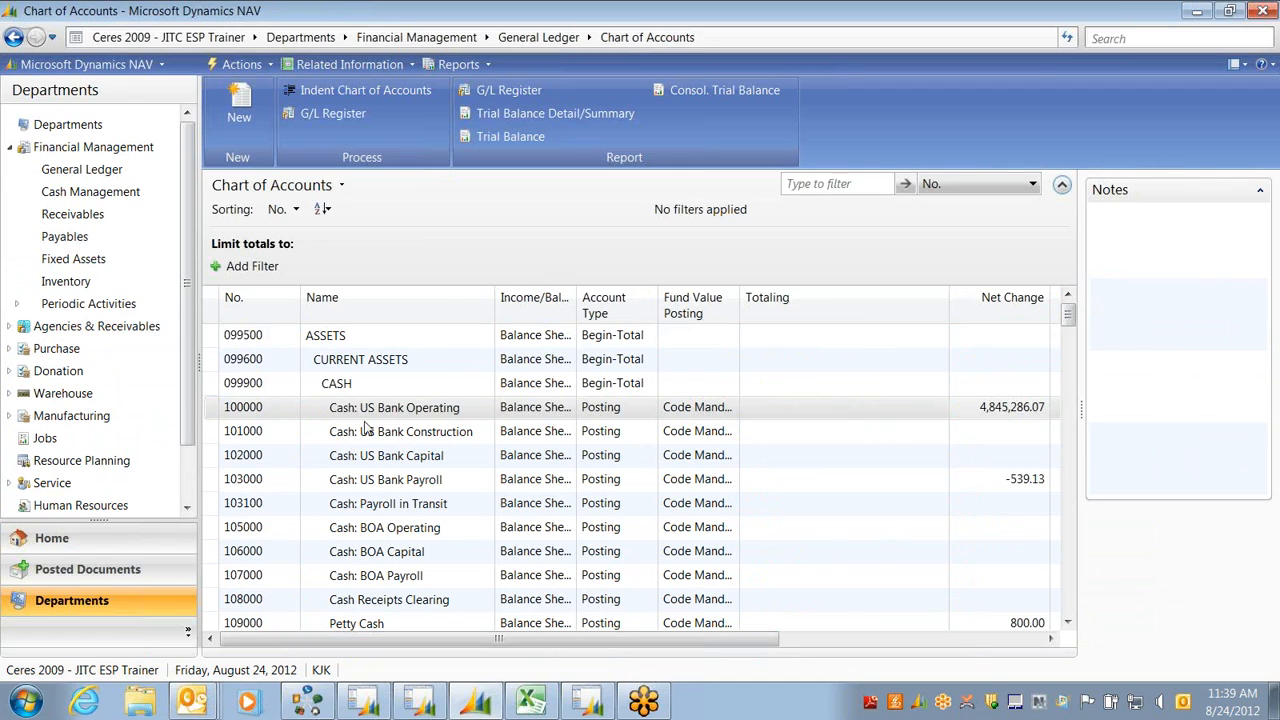
Browse Agencies & Receivables > Agency Relations, view Parent Agencies, then return to Agency Relations
click(60, 328)
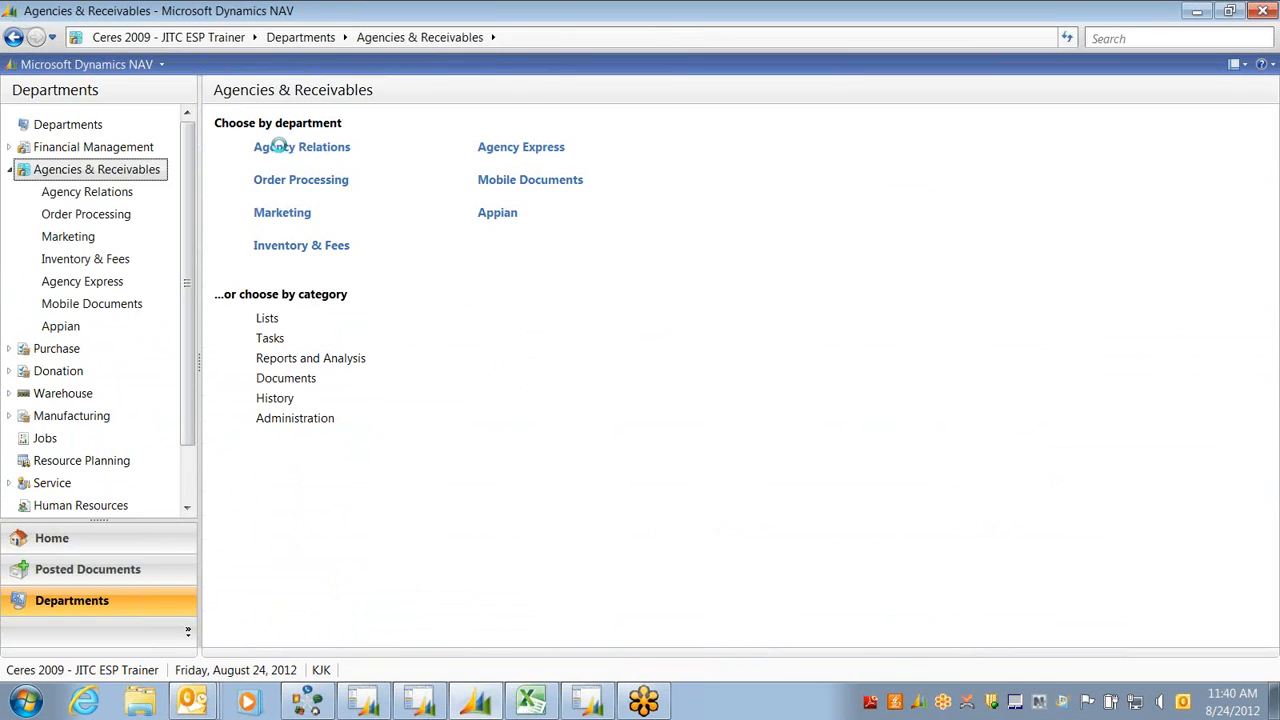
click(288, 150)
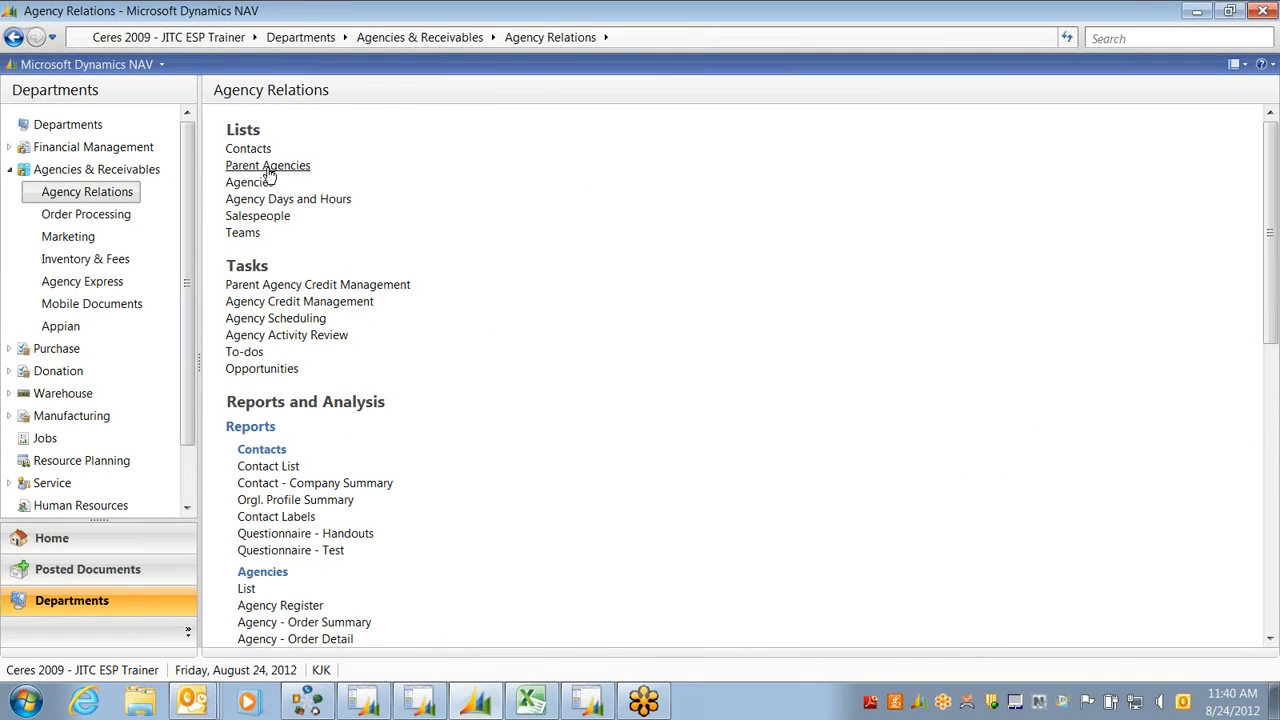
click(268, 166)
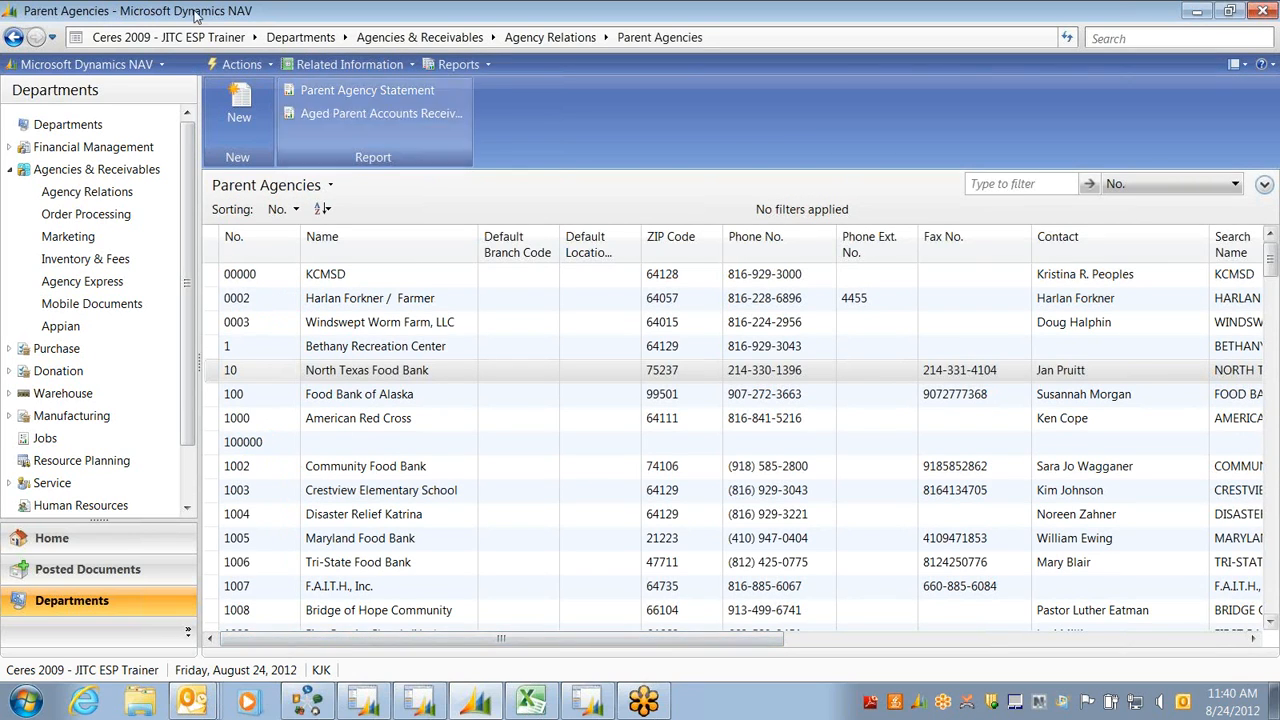
click(13, 38)
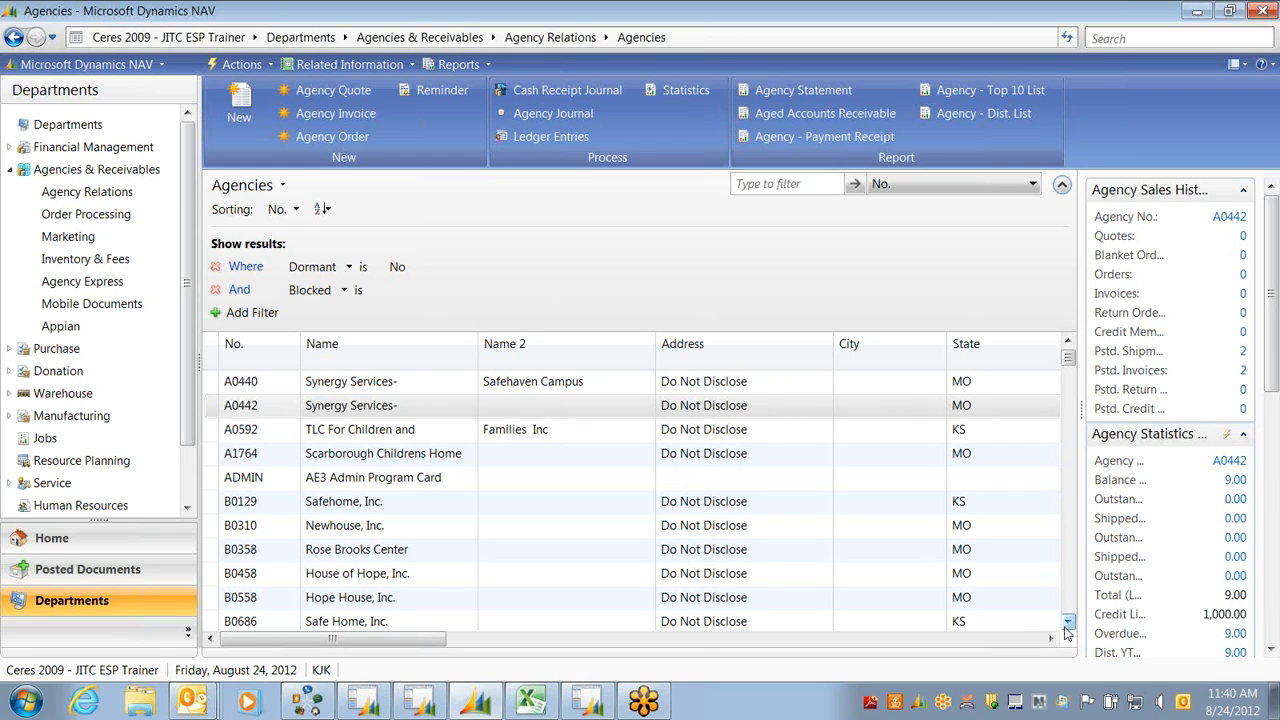
Scroll the Agencies list and open the Agency Card for B0686 Safe Home, Inc
click(1067, 621)
scroll(1067, 621, down, 3)
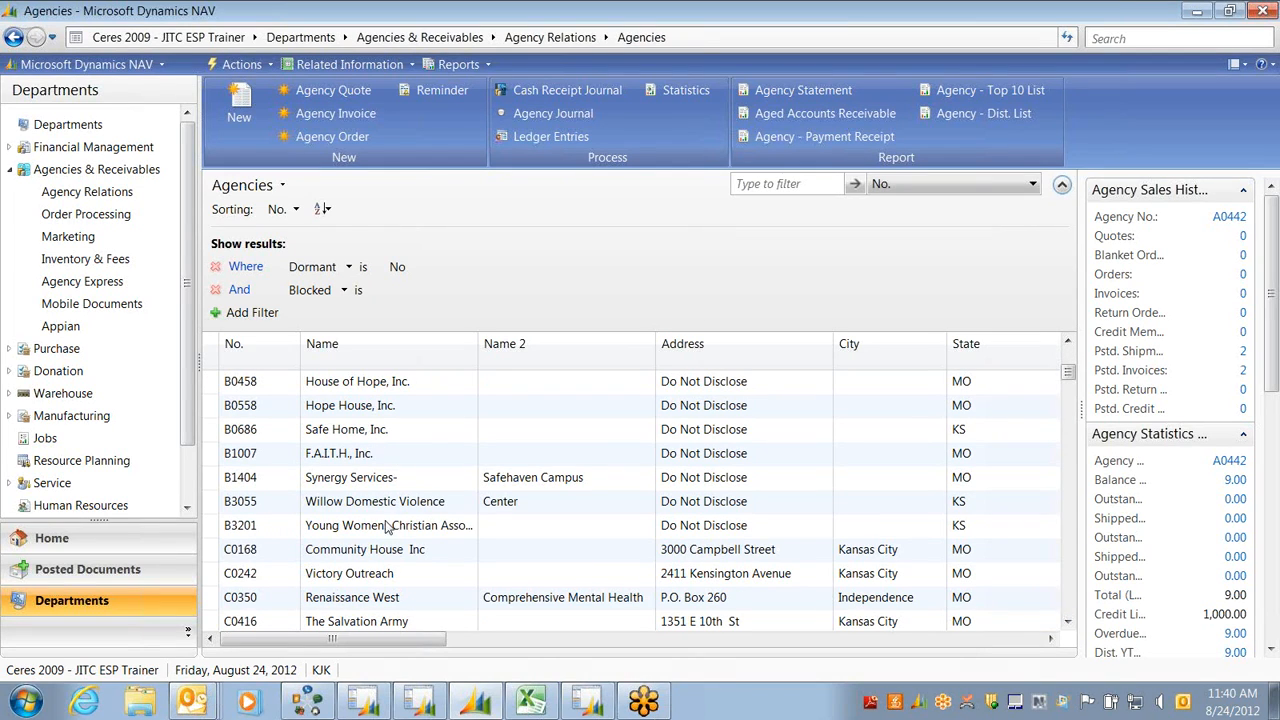
click(349, 437)
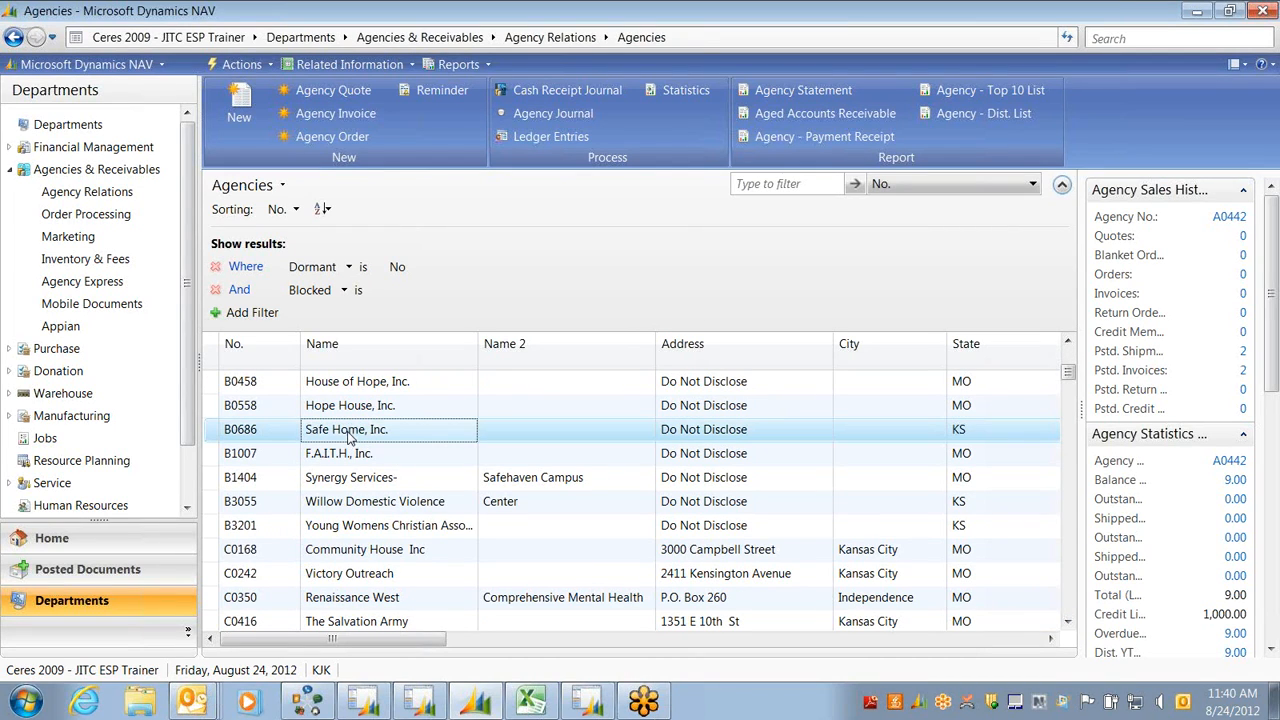
double_click(349, 437)
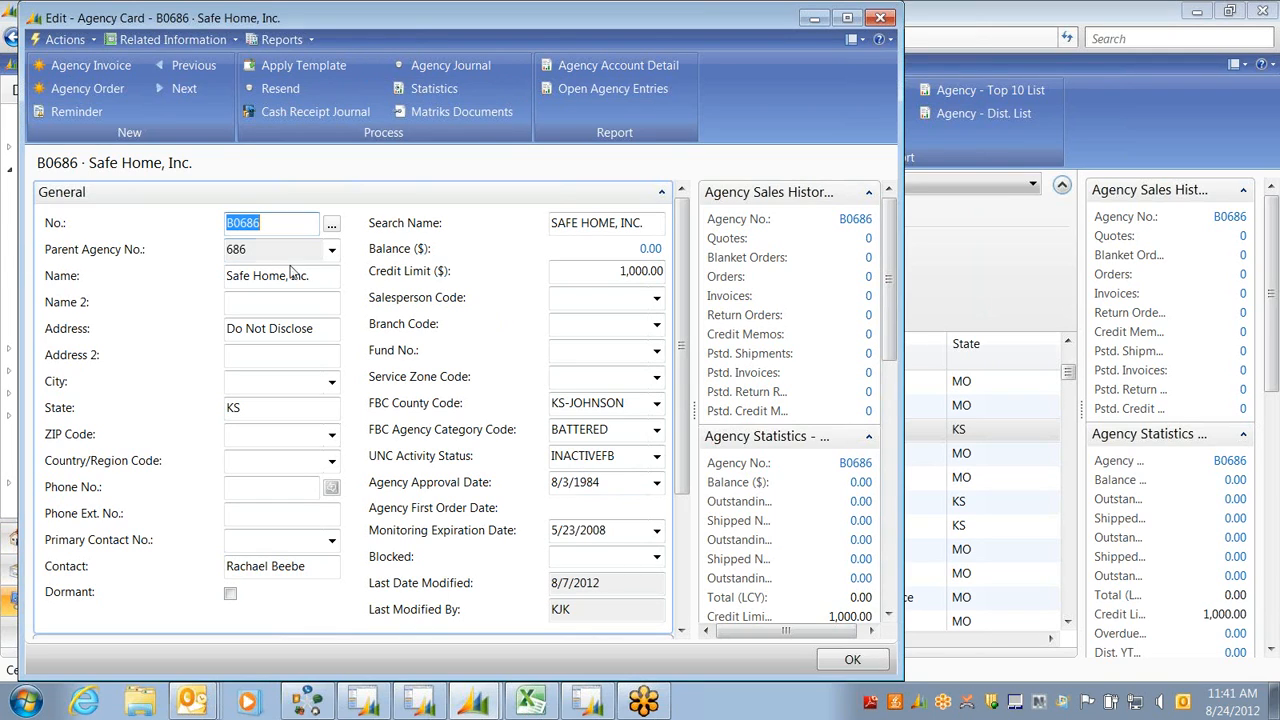
Collapse General, expand 501(c) 3, and review then collapse the Shipping FastTab on the Safe Home card
click(661, 191)
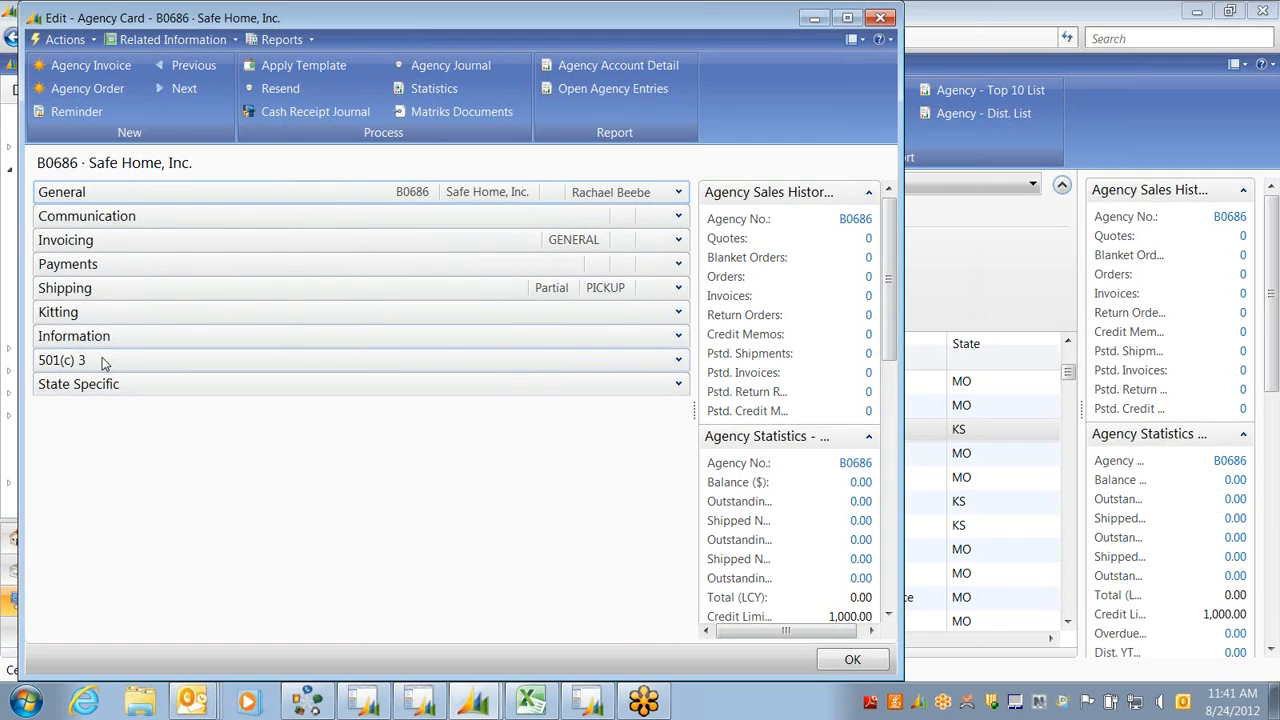
click(679, 361)
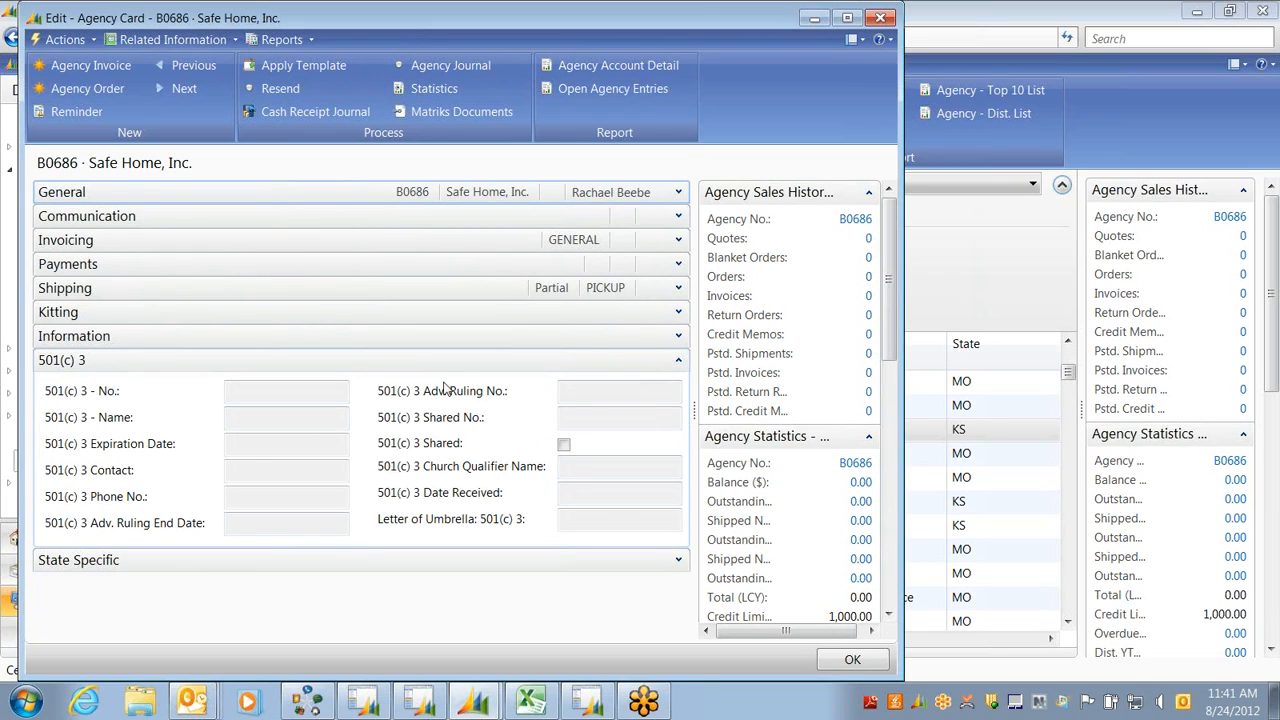
click(679, 288)
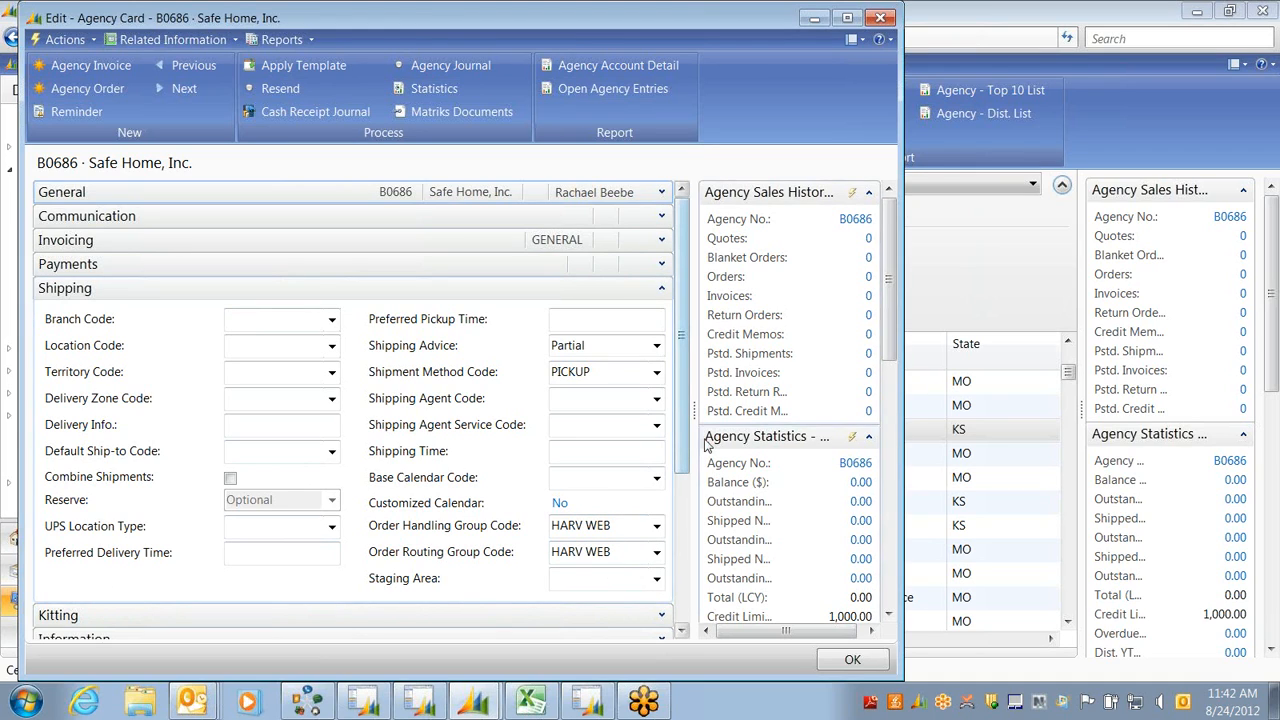
drag(683, 418, 685, 565)
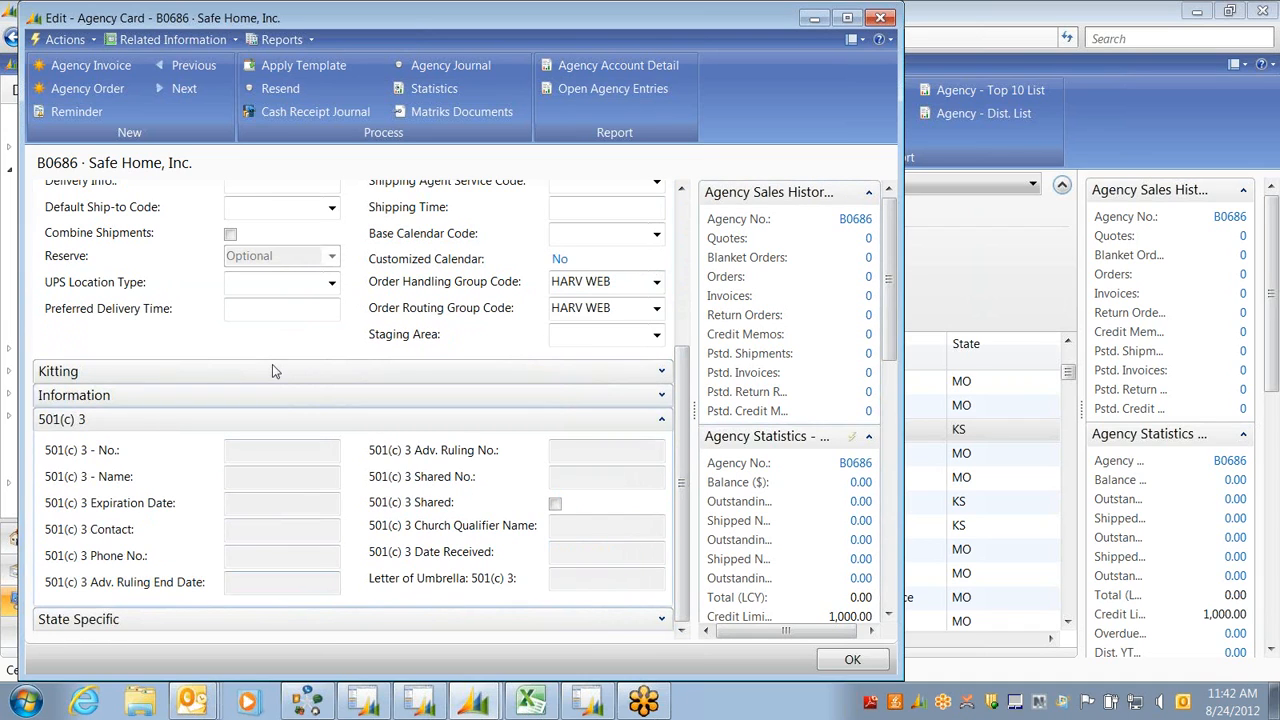
scroll(630, 470, up, 5)
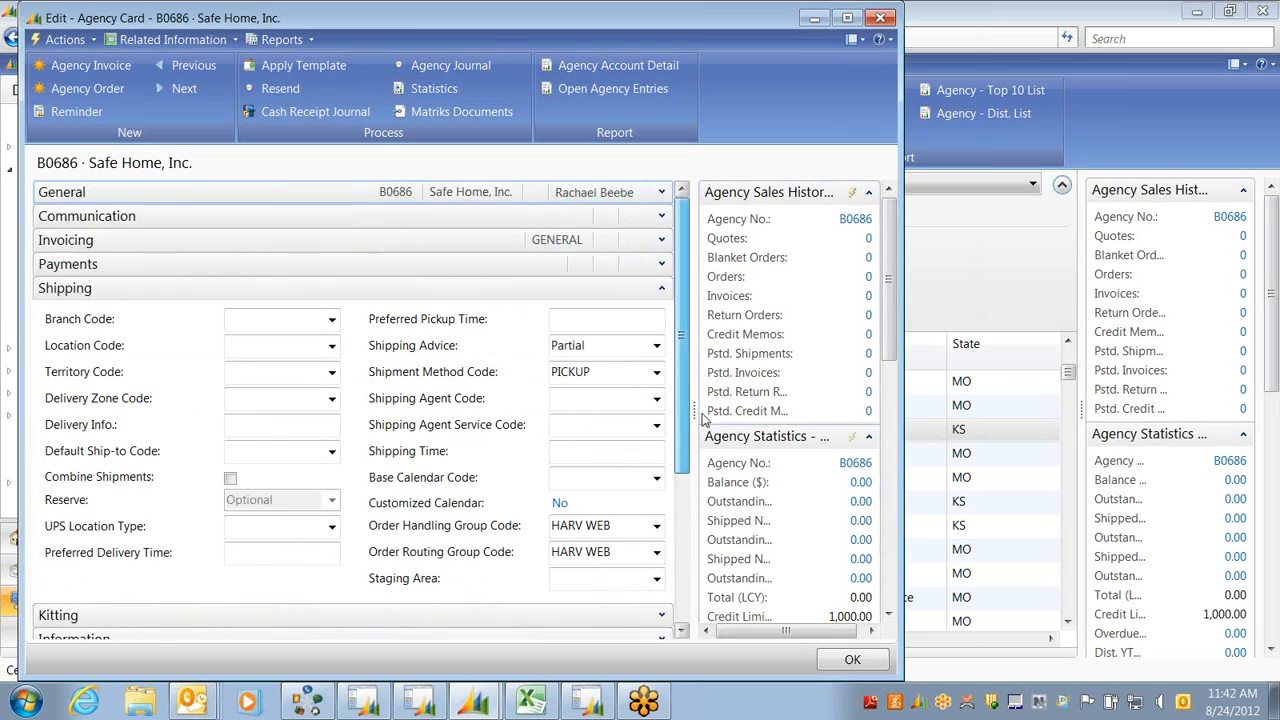
click(661, 287)
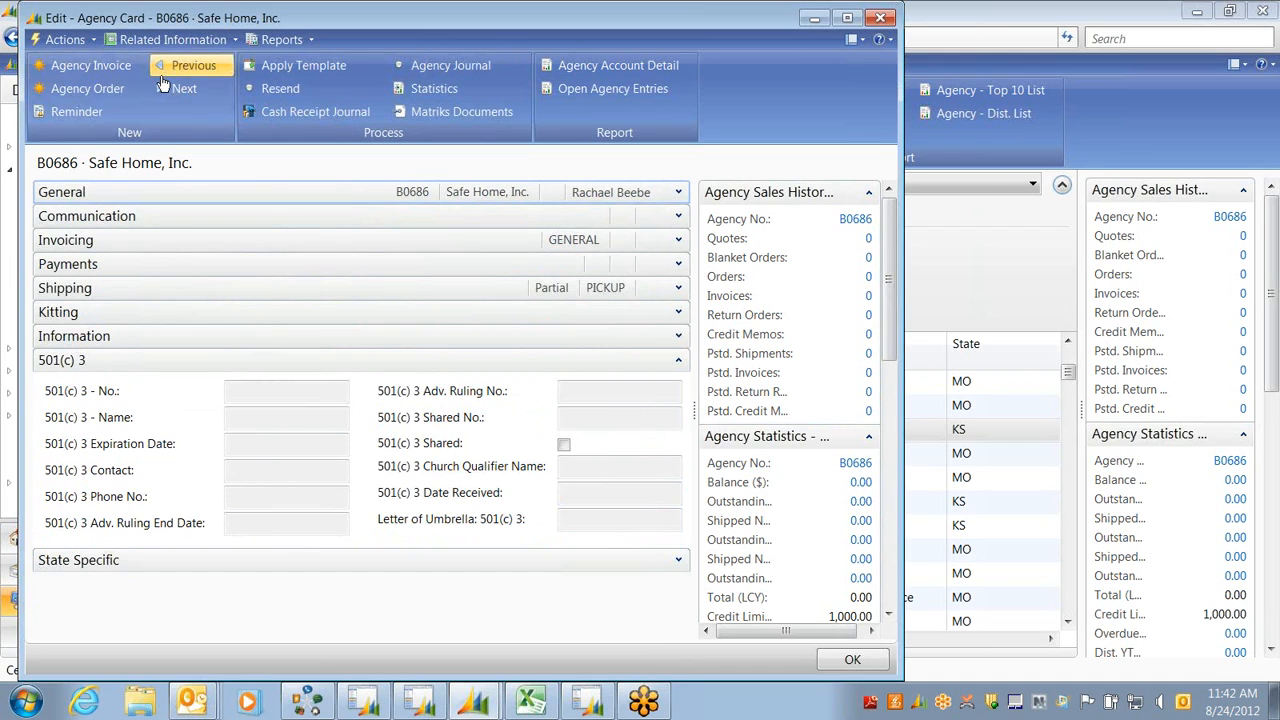
click(191, 44)
Check the agency's empty ledger entries, then close them and the Safe Home agency card
mouse_move(178, 63)
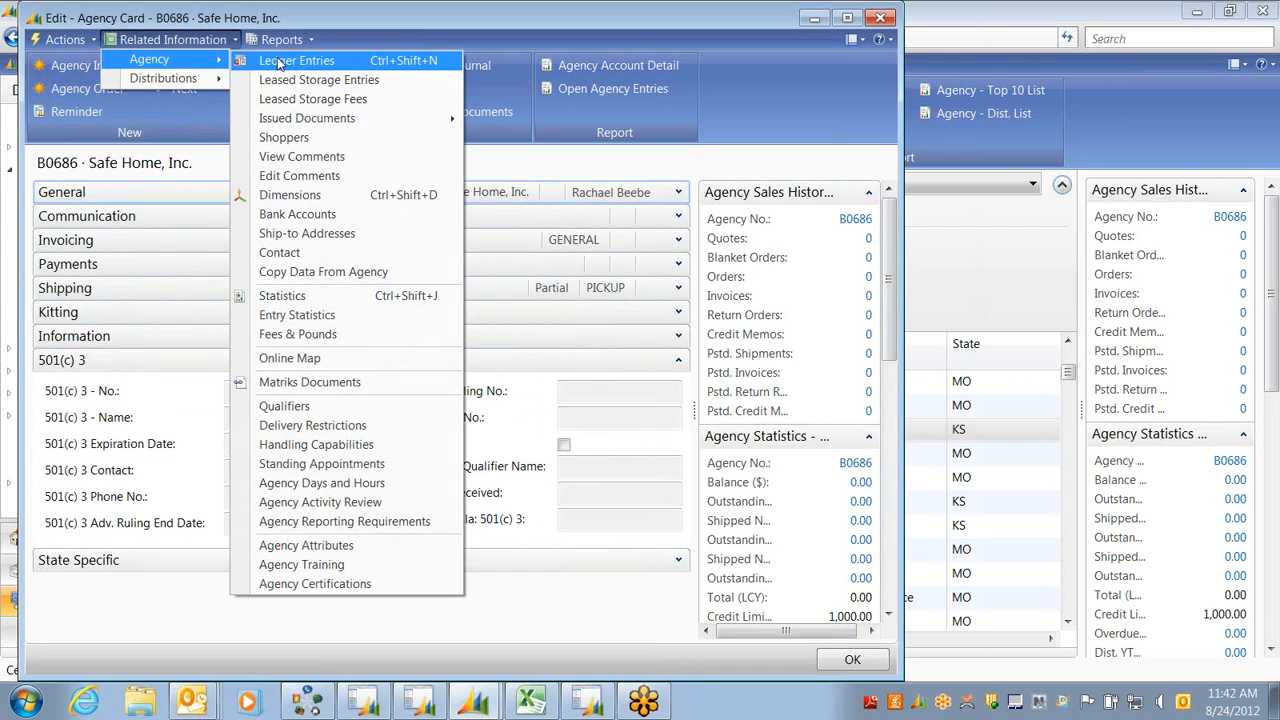
click(280, 62)
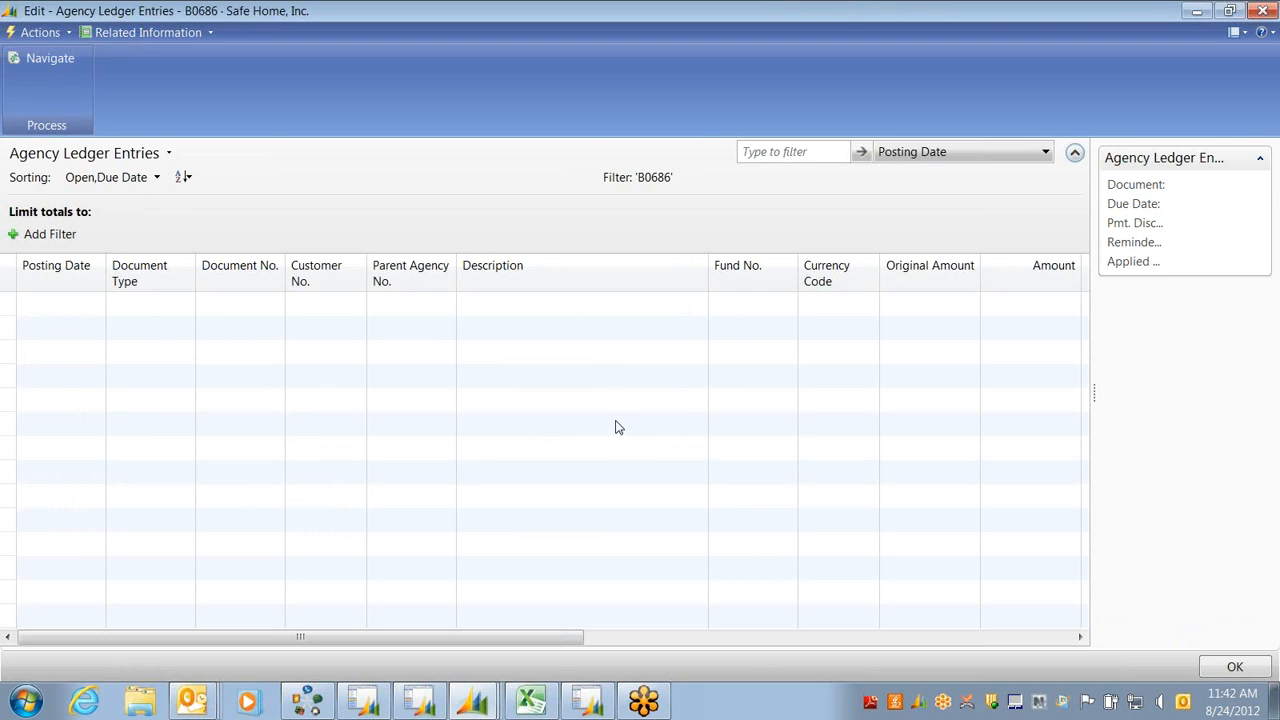
key(Escape)
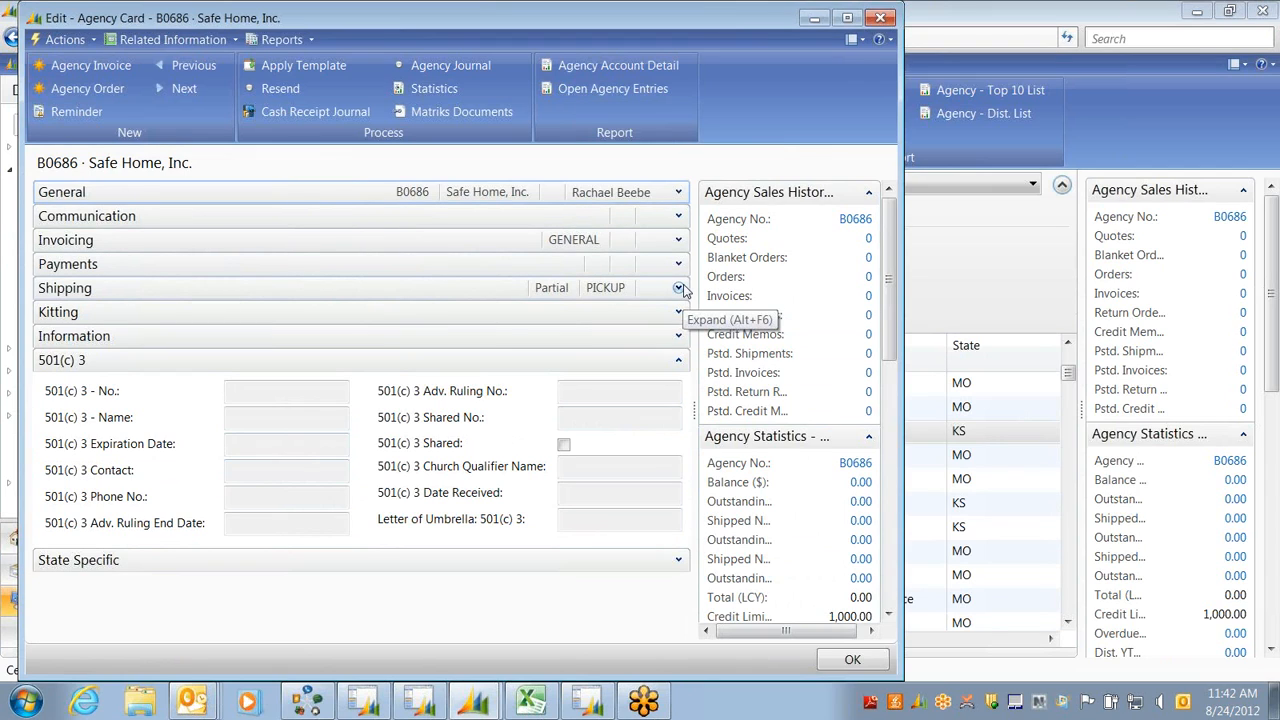
key(Escape)
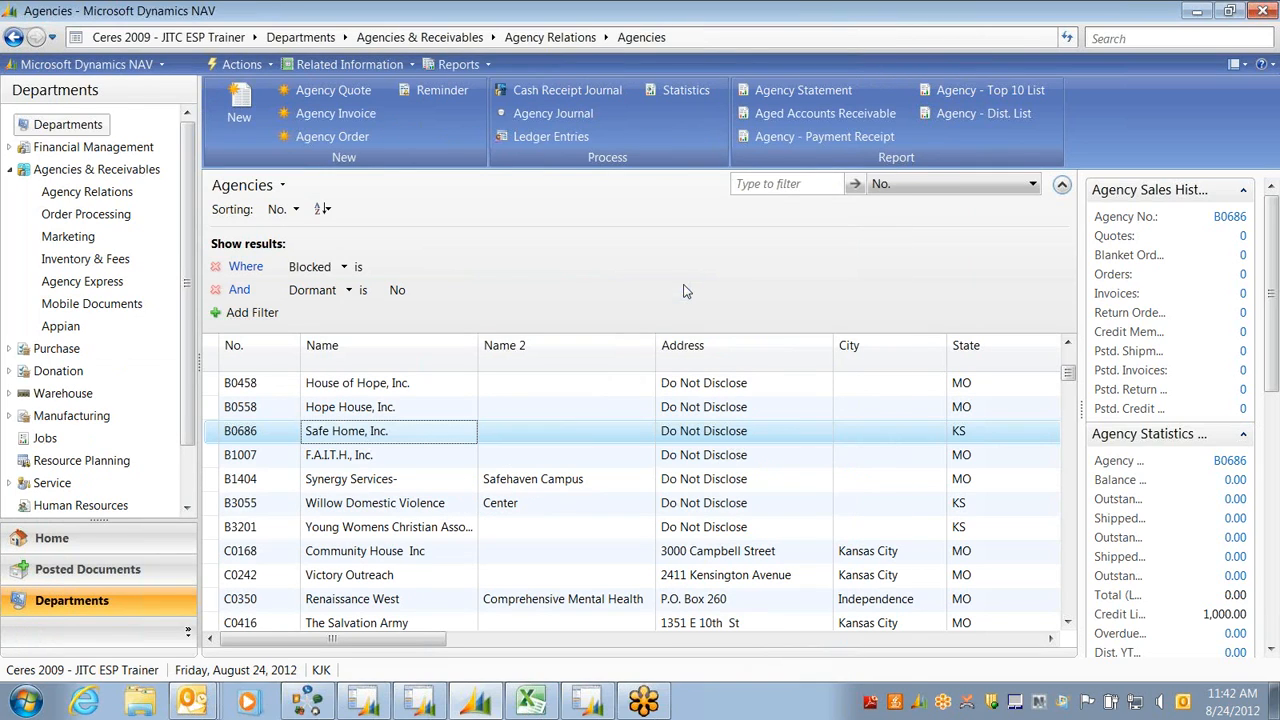
Go to Donation Planning and open the Parent Donors list
click(57, 371)
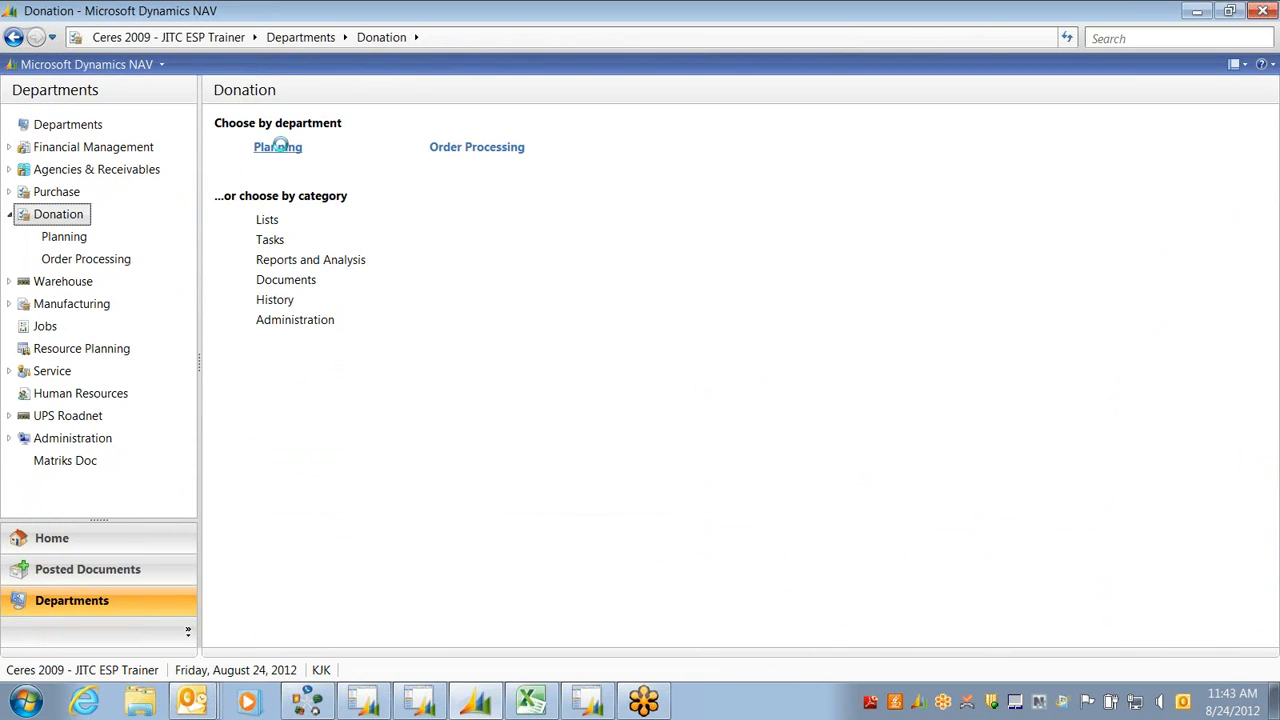
click(279, 148)
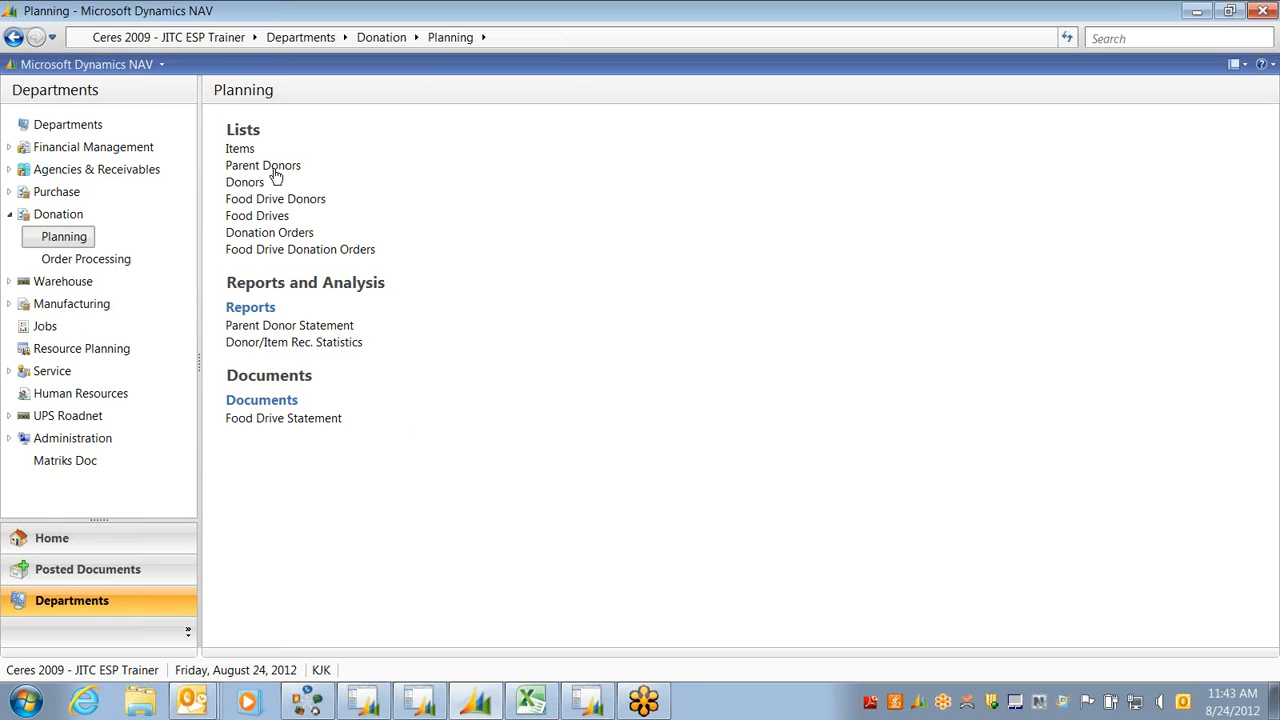
click(271, 166)
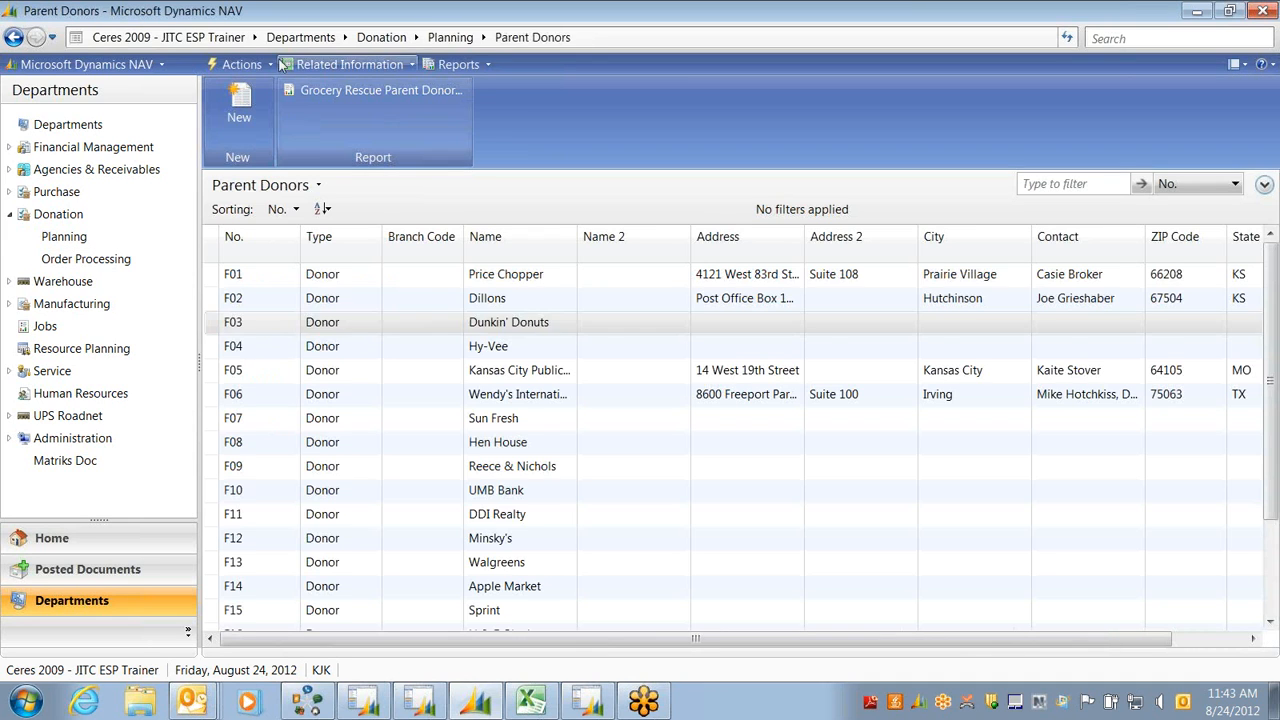
Scan the parent donors from Price Chopper to M&I Bank, then show the Donors list
key(Down)
key(Down)
key(Down)
key(Down)
key(Down)
key(Down)
key(Down)
key(Down)
key(Down)
key(Down)
key(Down)
key(Down)
key(Down)
key(Down)
key(Down)
key(Down)
key(Down)
key(Up)
key(Up)
key(Up)
key(Up)
key(Up)
key(Up)
key(Up)
key(Up)
key(Up)
key(Up)
key(Up)
key(Up)
key(Up)
key(Up)
key(Up)
key(Up)
key(Up)
key(Up)
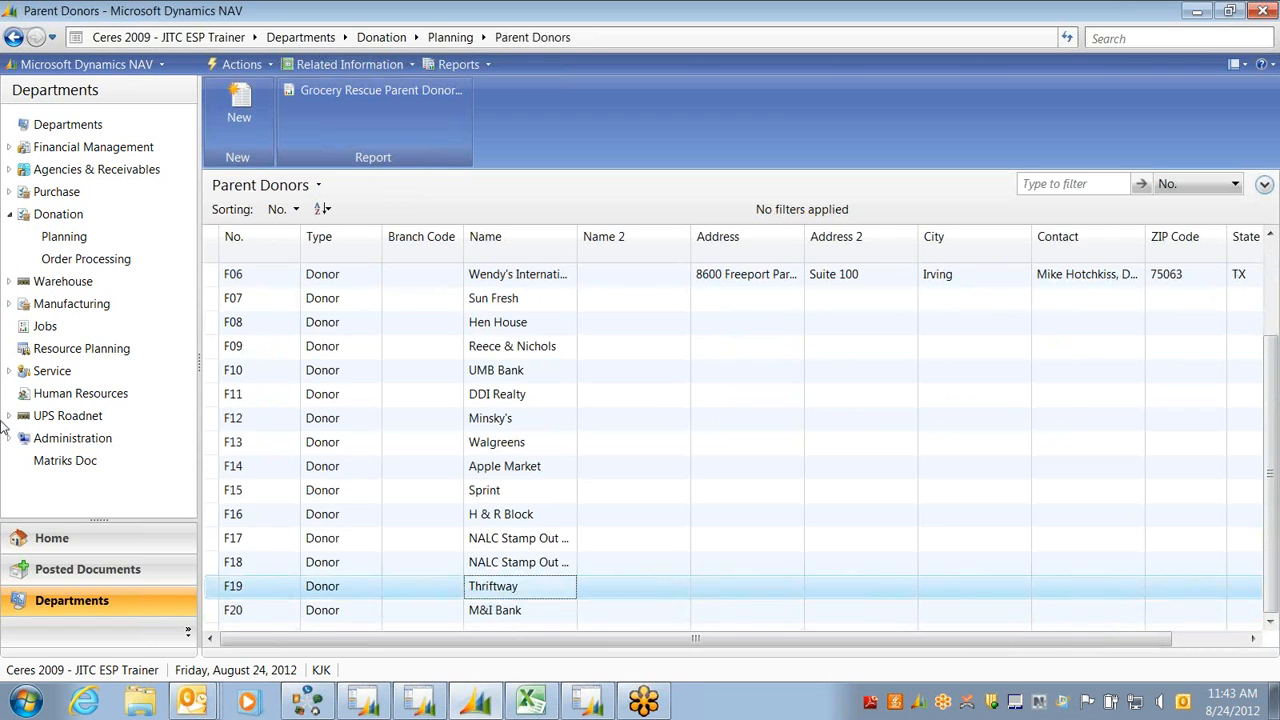
key(Up)
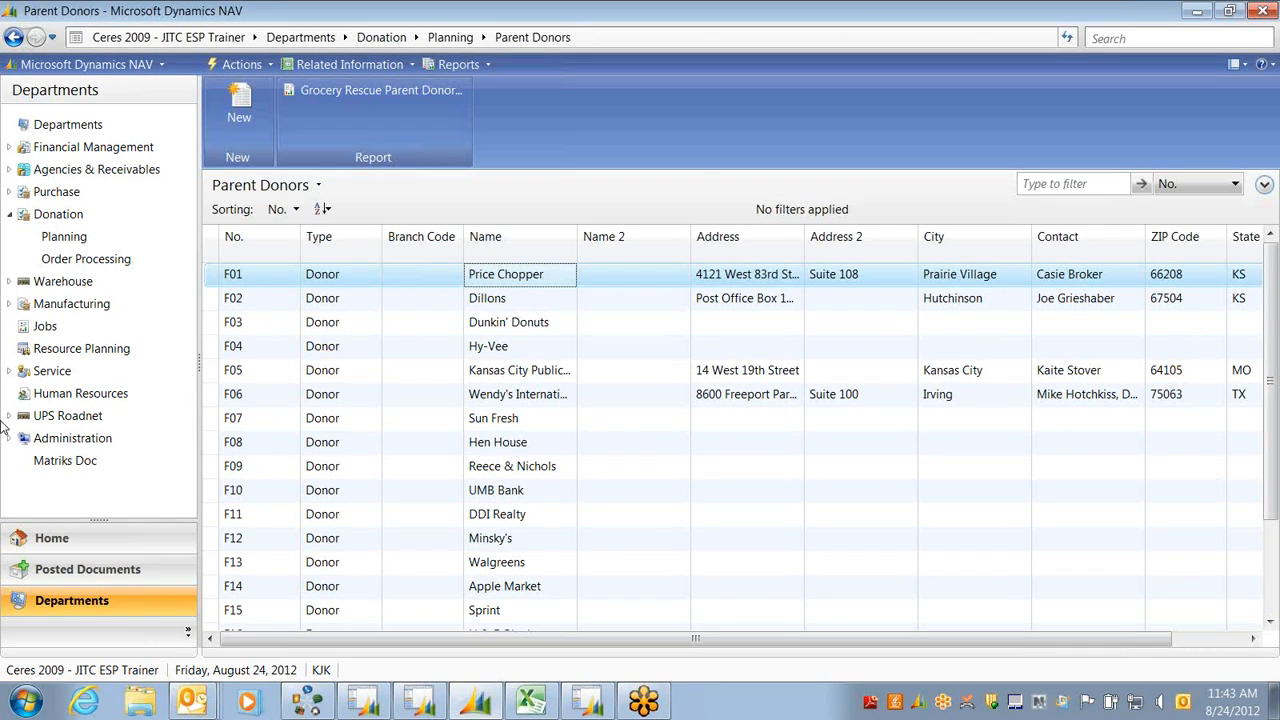
key(Down)
key(Down)
key(Down)
key(Down)
key(Down)
key(Down)
key(Down)
key(Down)
key(Down)
key(Down)
key(Down)
key(Down)
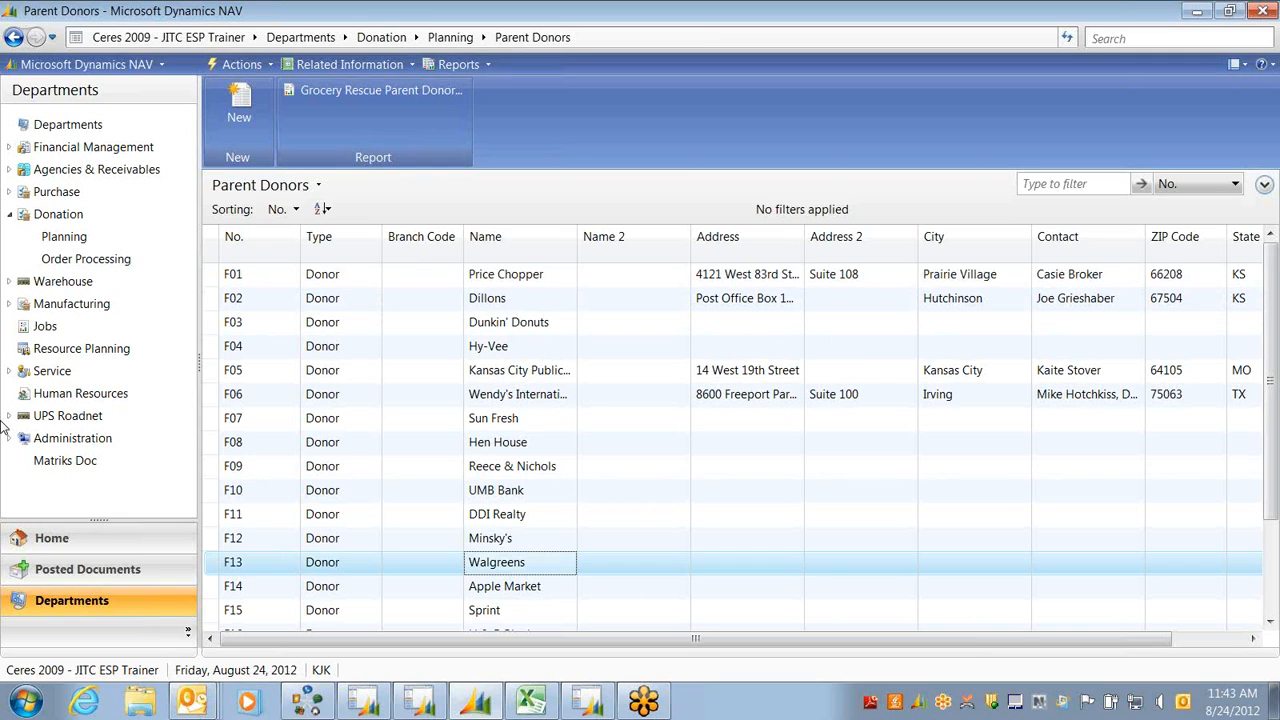
key(Down)
key(Down)
key(Down)
key(Down)
key(Down)
key(Down)
key(Down)
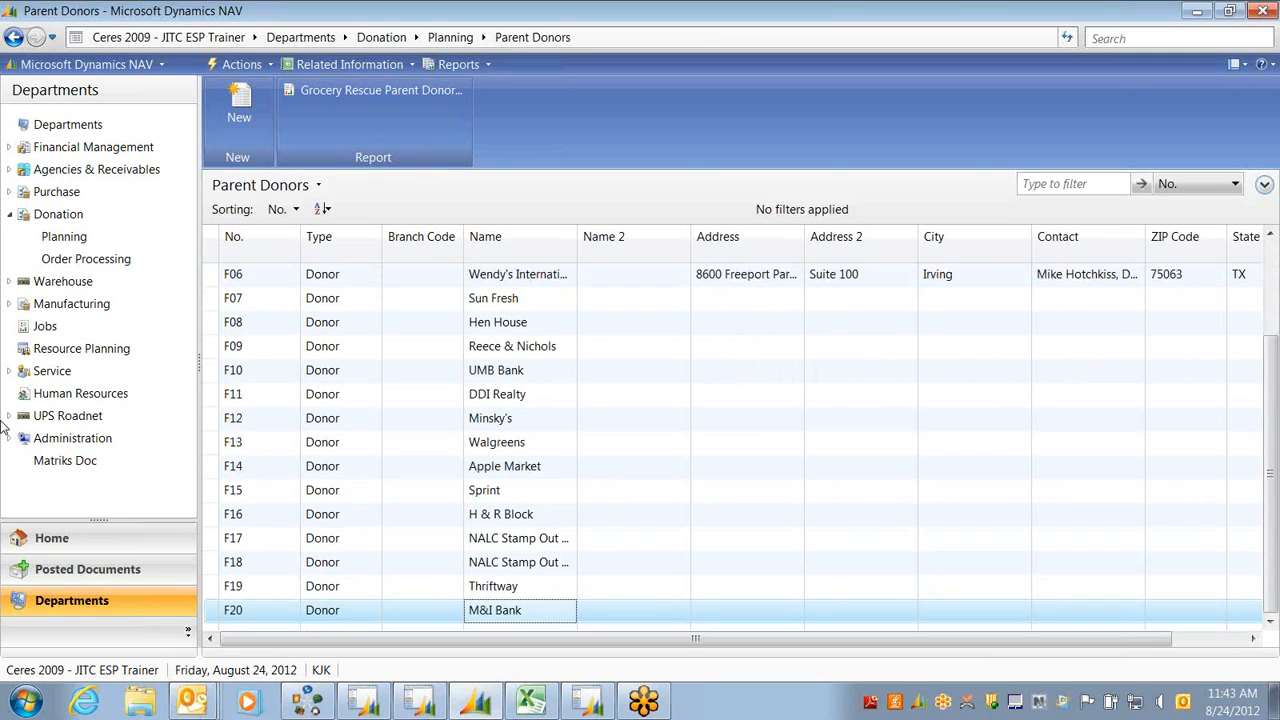
key(Up)
key(Up)
key(Up)
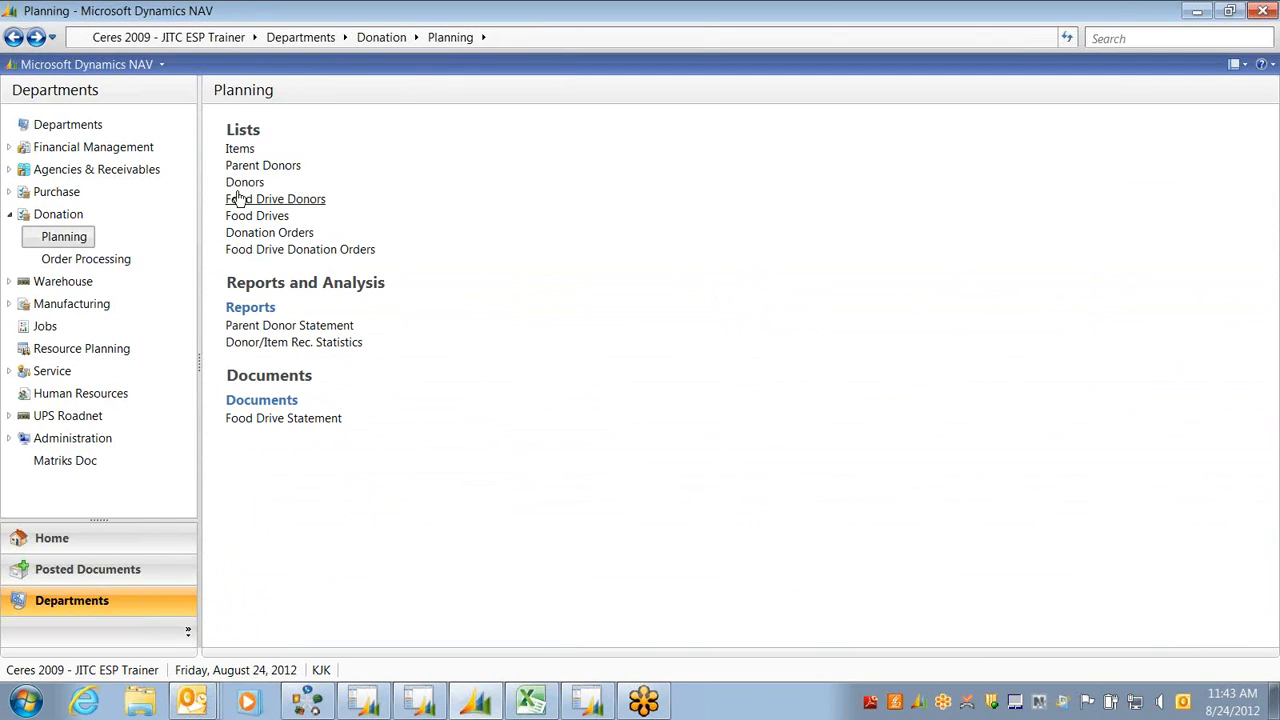
click(238, 185)
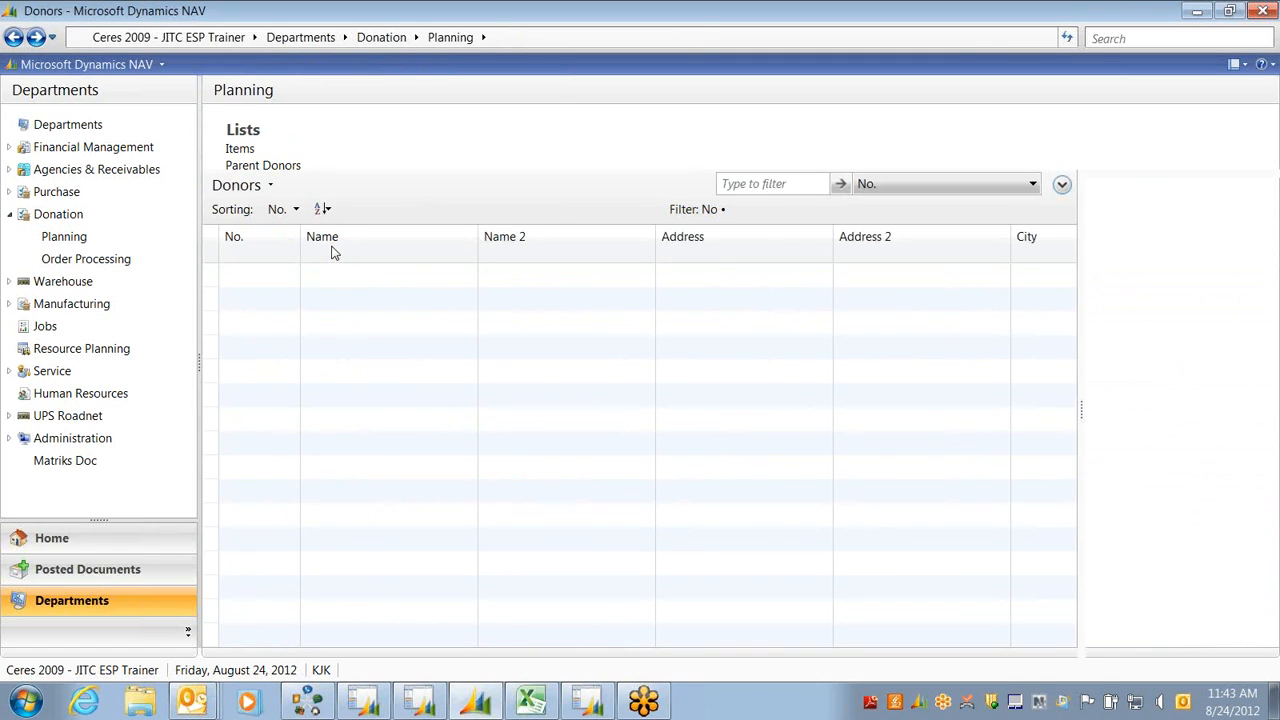
Scroll the Donors list and open the Donor Card for PD00100 General Mills, Inc
drag(1069, 262, 1069, 383)
click(320, 565)
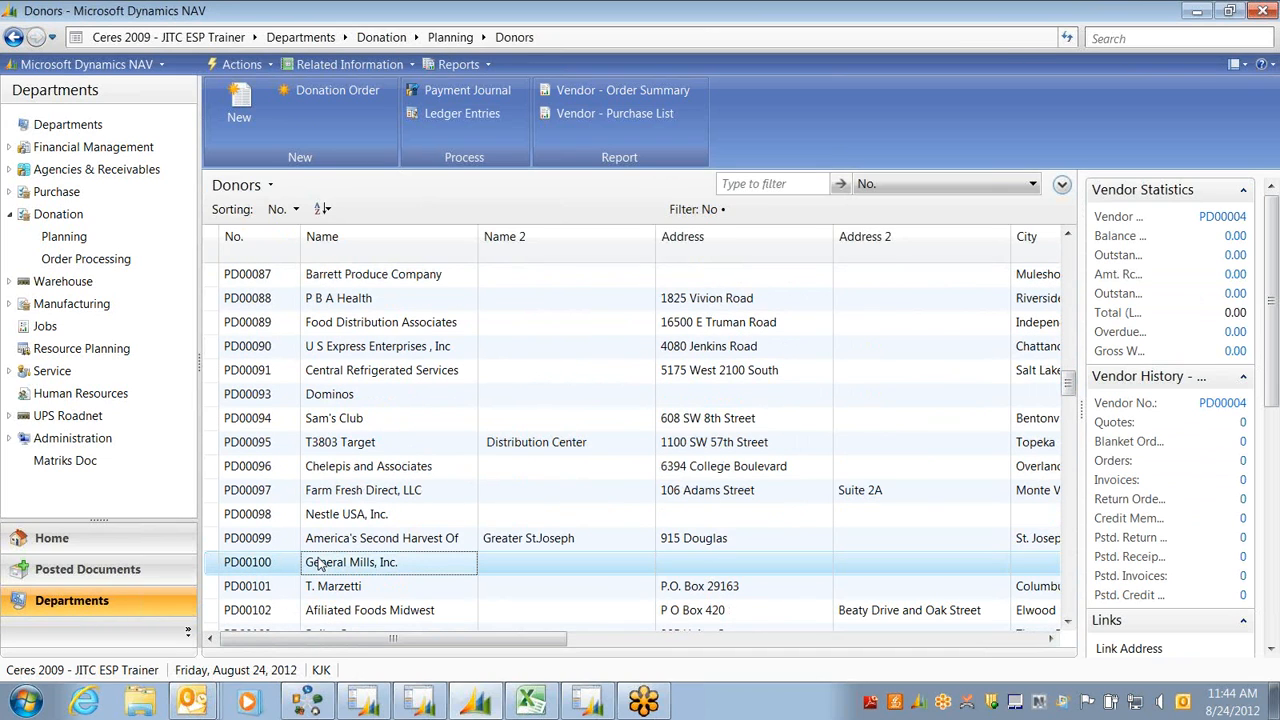
double_click(320, 564)
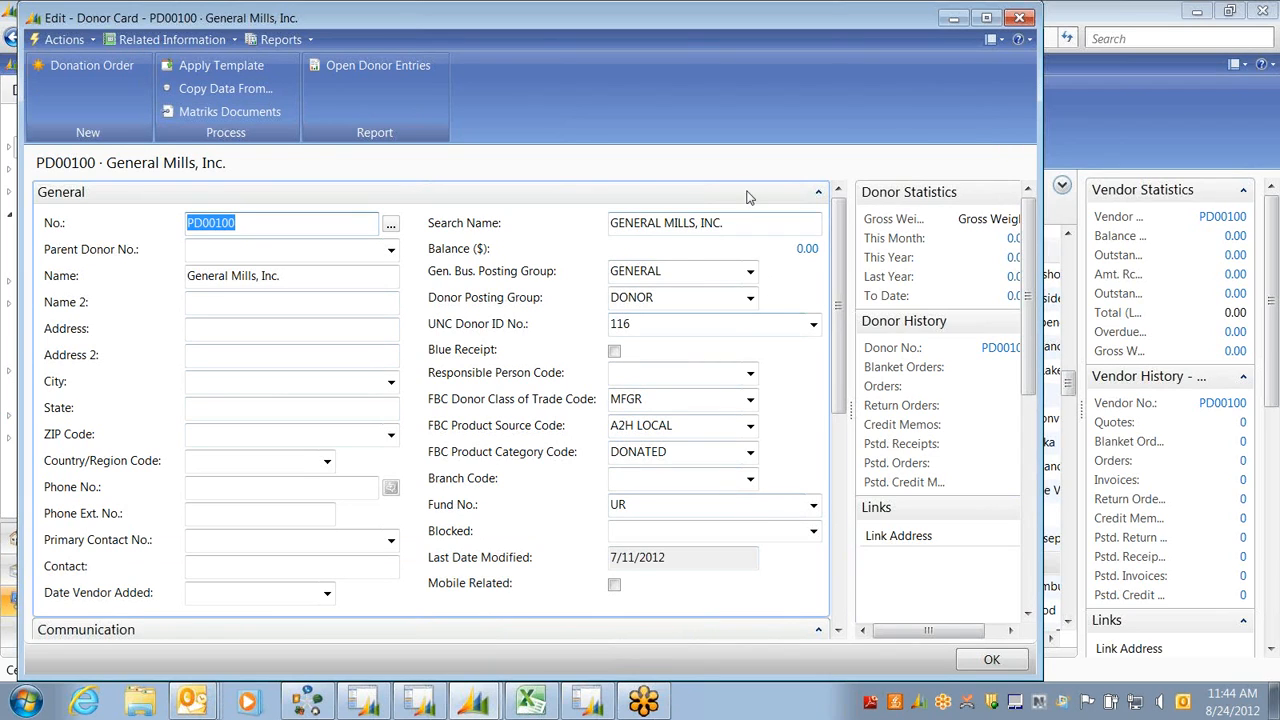
Fold and unfold the General, Receiving and Communication FastTabs, checking the phone, fax and e-mail fields
click(818, 192)
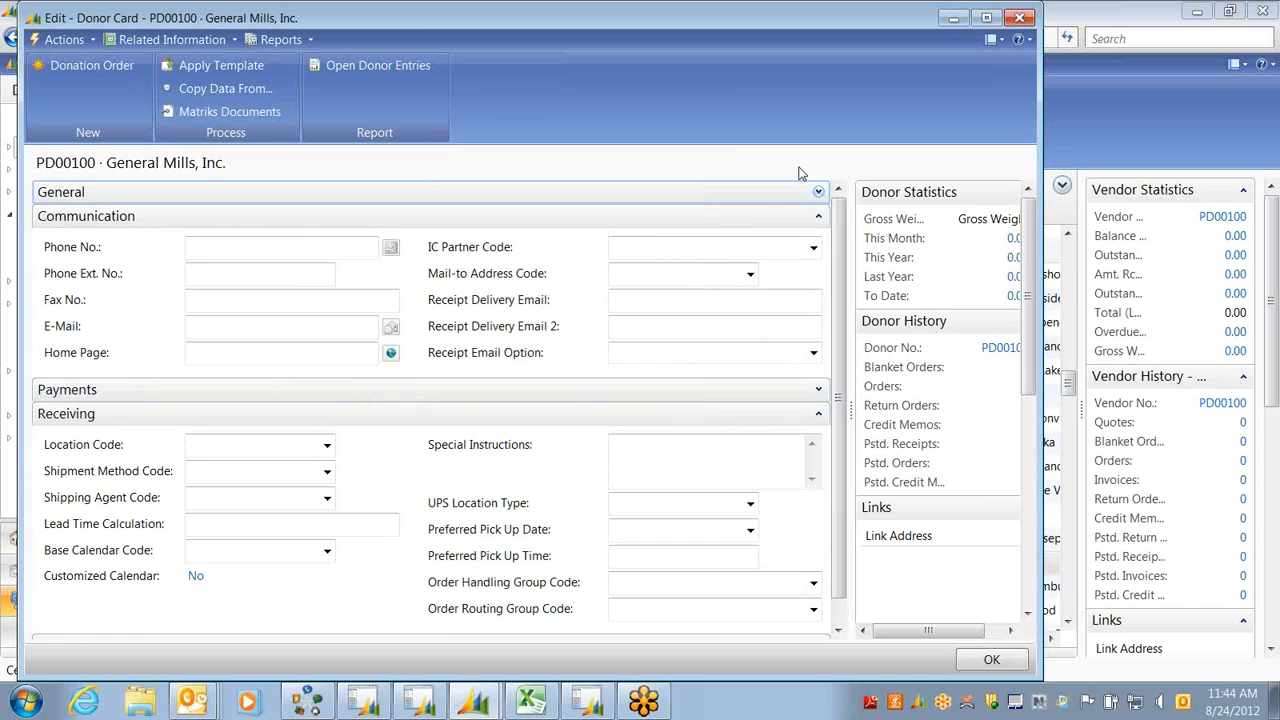
click(818, 415)
click(835, 216)
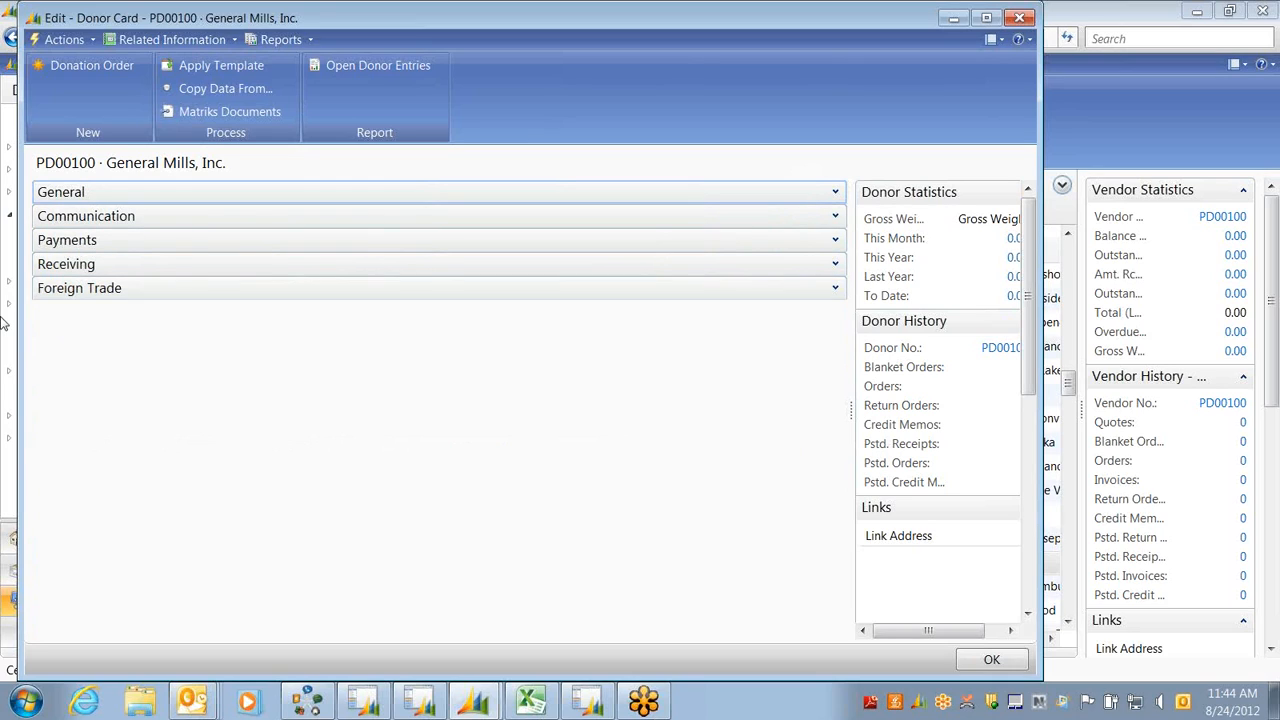
click(835, 218)
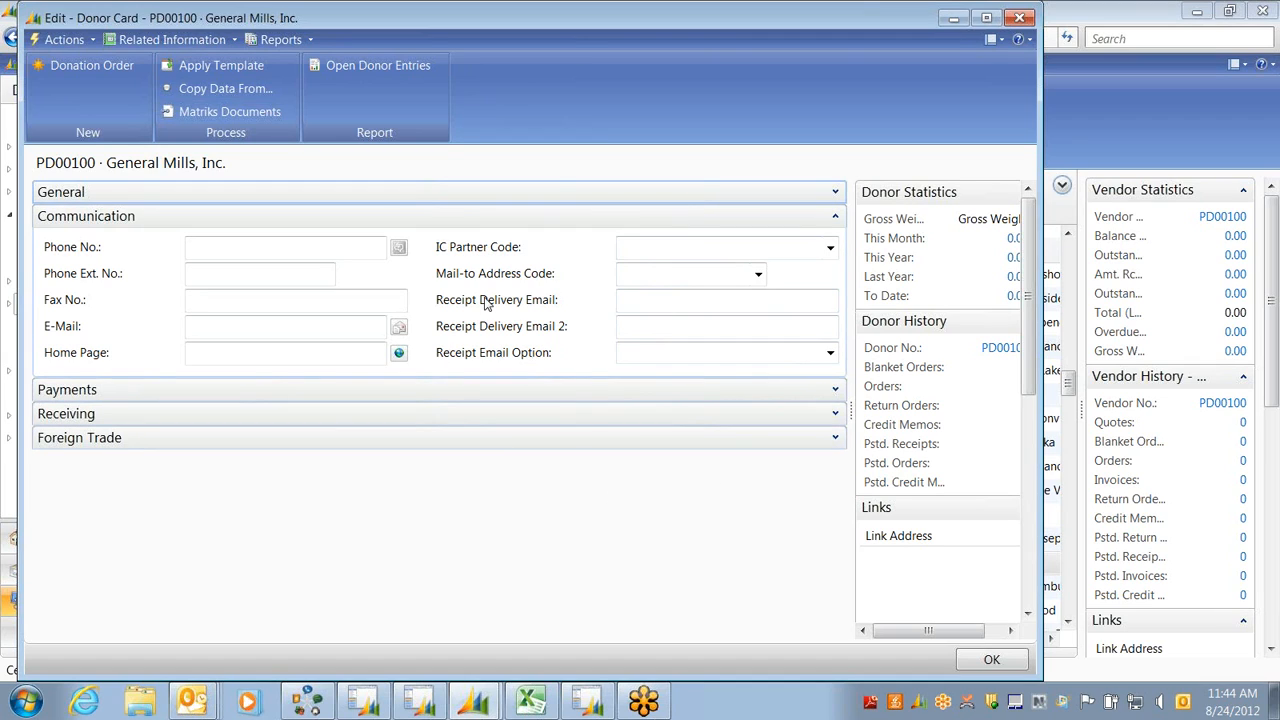
click(835, 217)
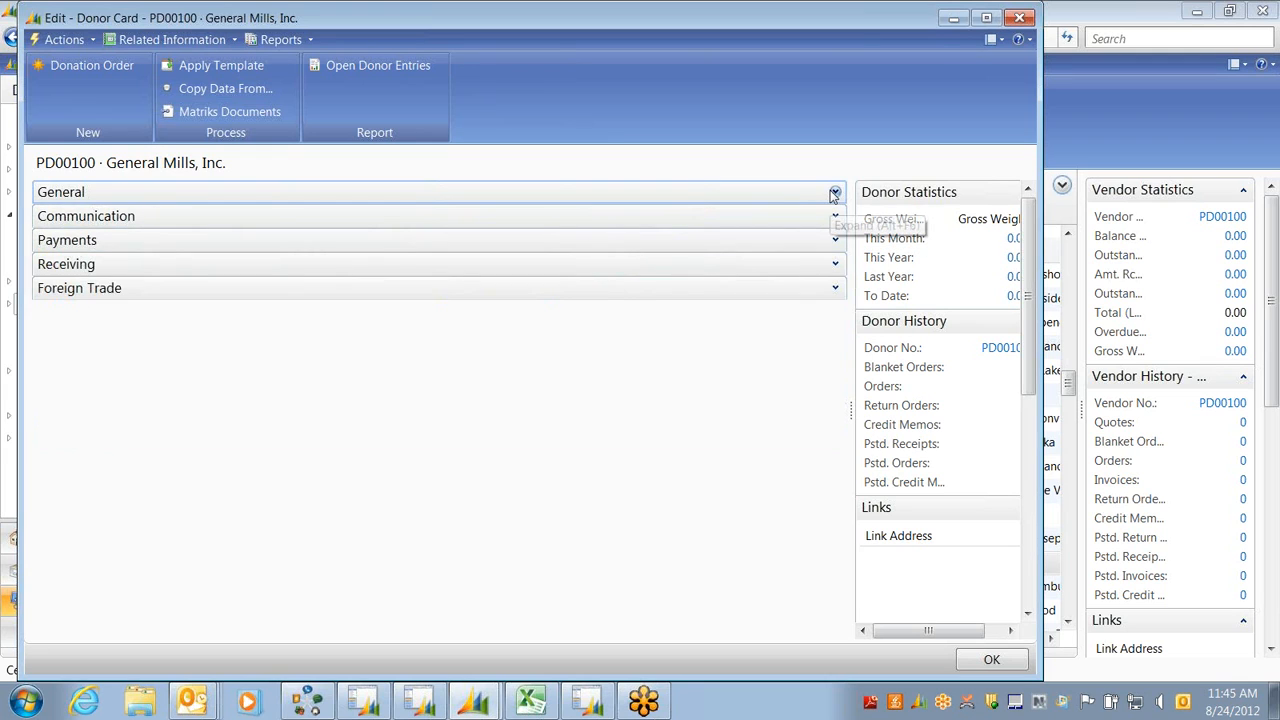
click(835, 192)
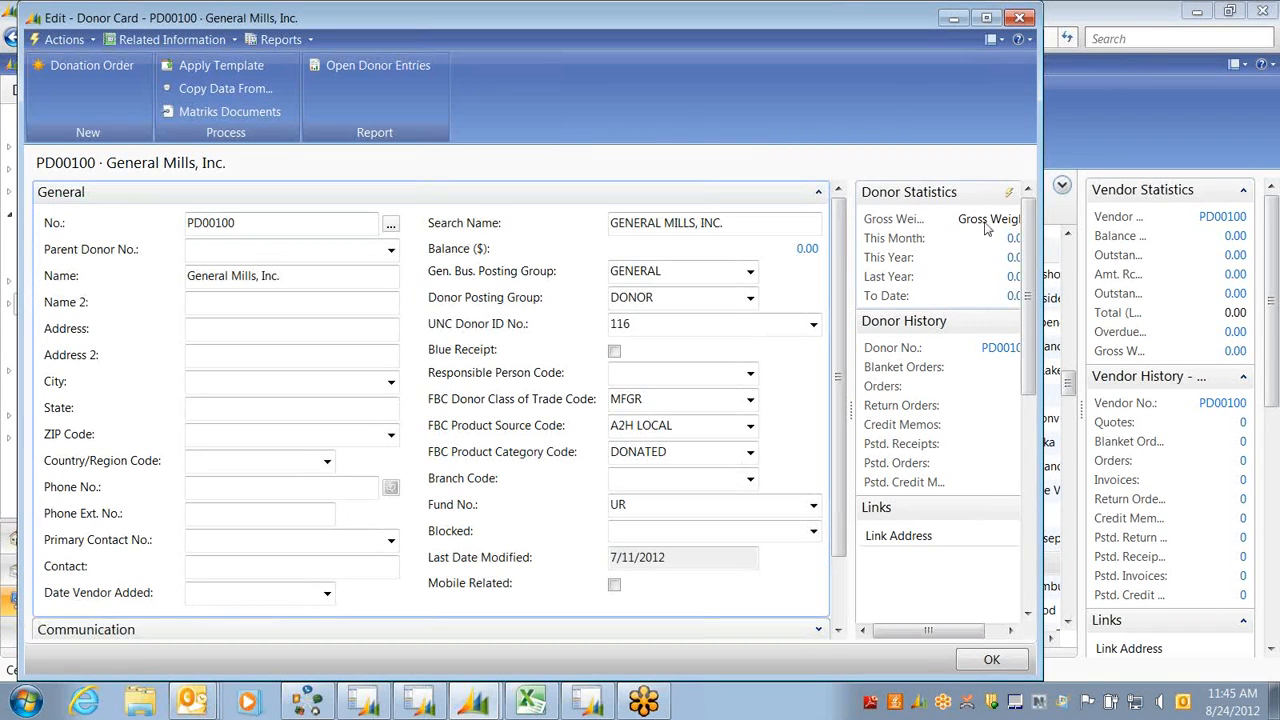
Widen the donor card window and move the FactBox splitter so statistics show fully
drag(1040, 184, 1101, 176)
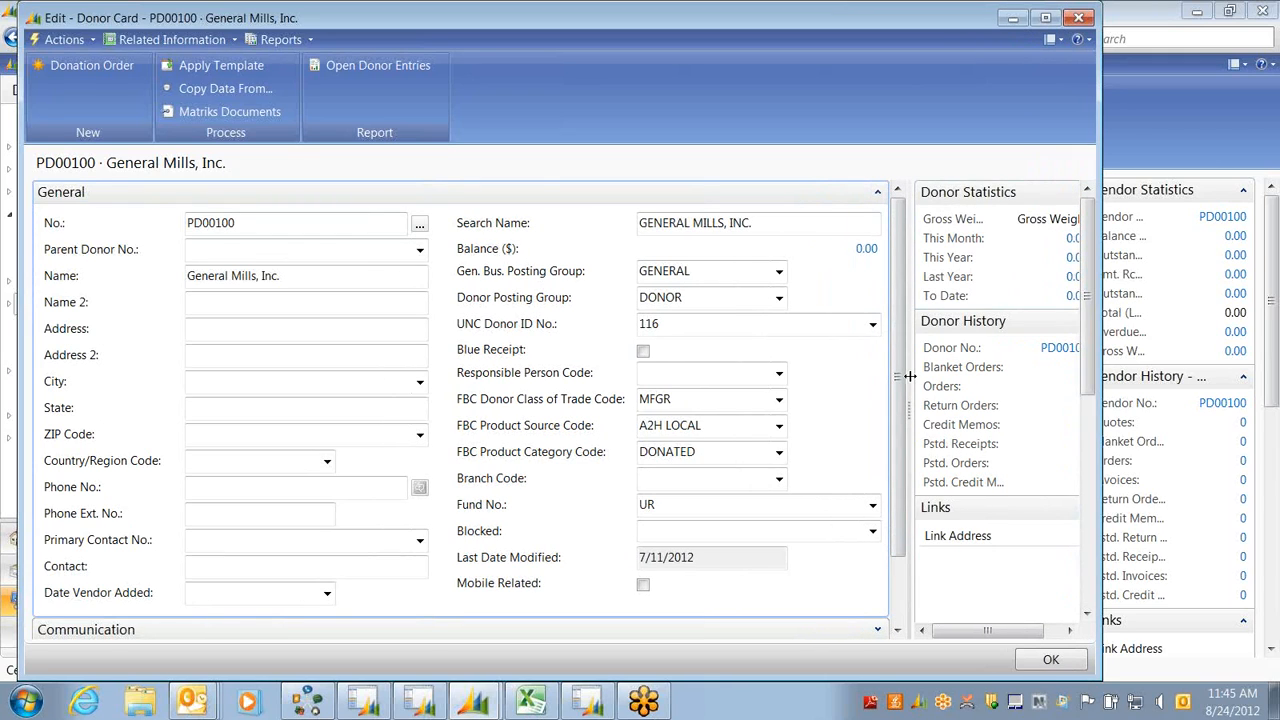
drag(910, 376, 838, 374)
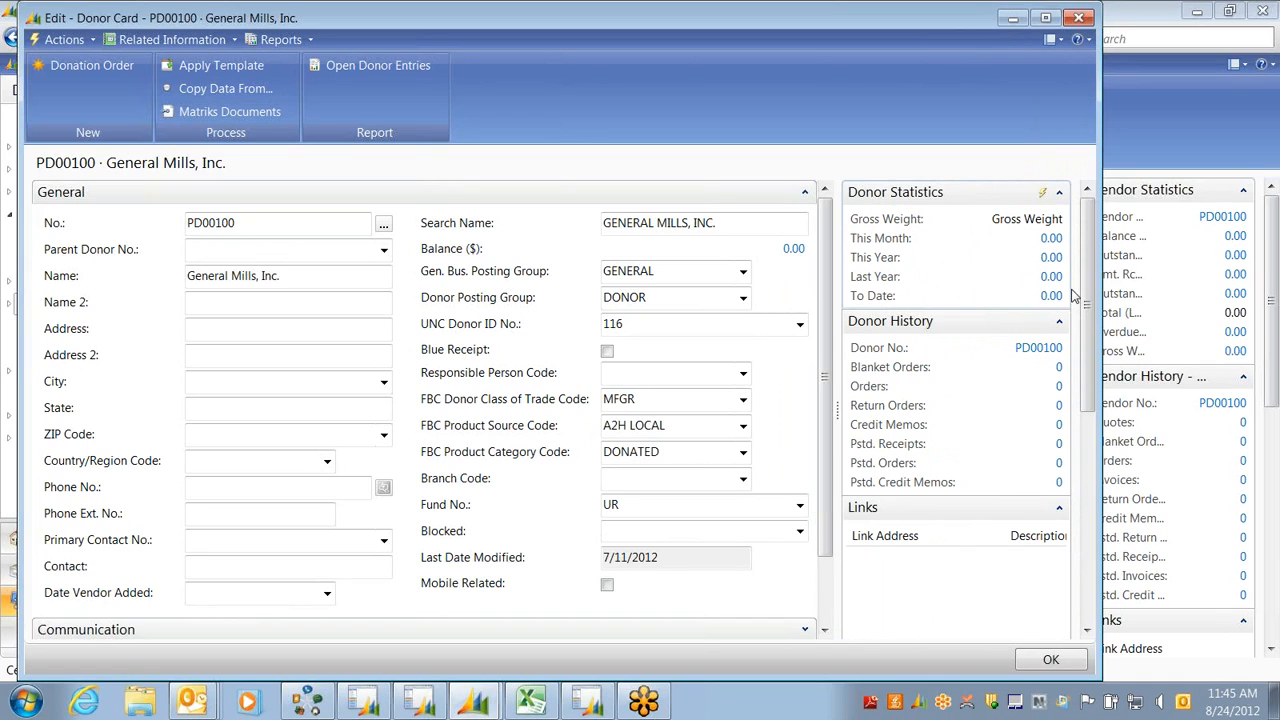
click(15, 412)
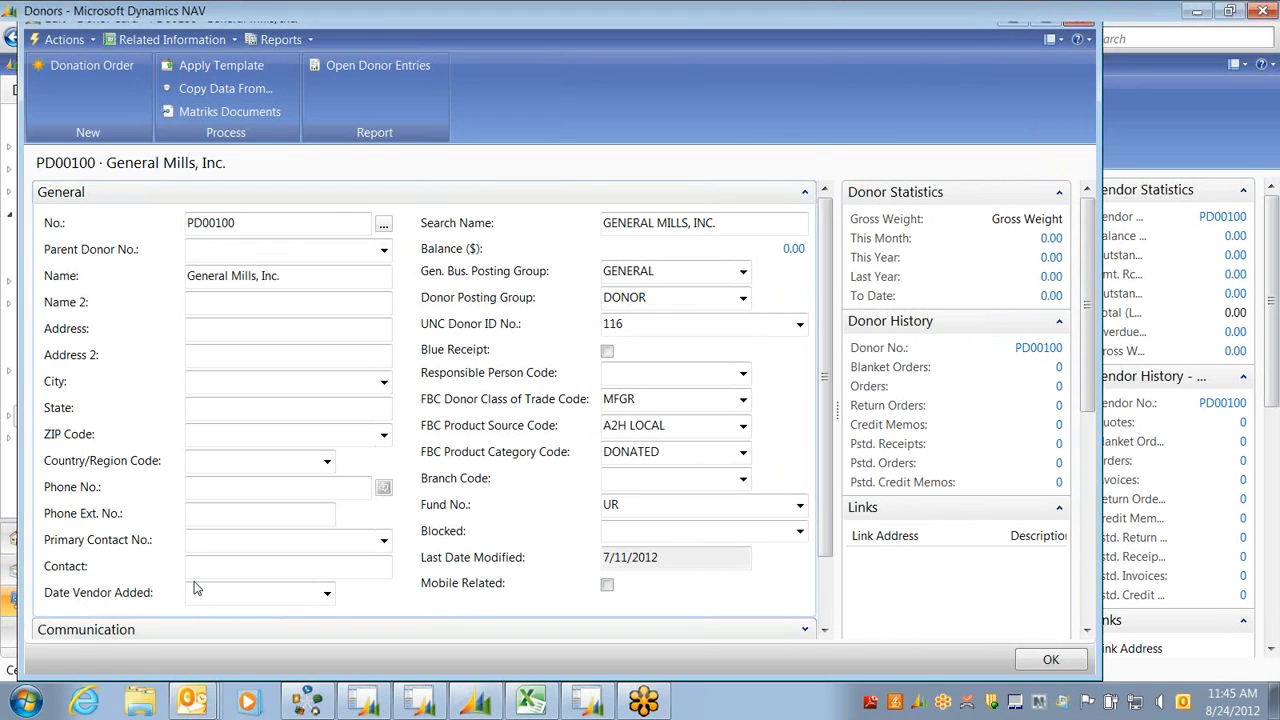
Open the Food Drives list, view food drive FD10 Plant a Row for the Hungry, and close it
click(64, 237)
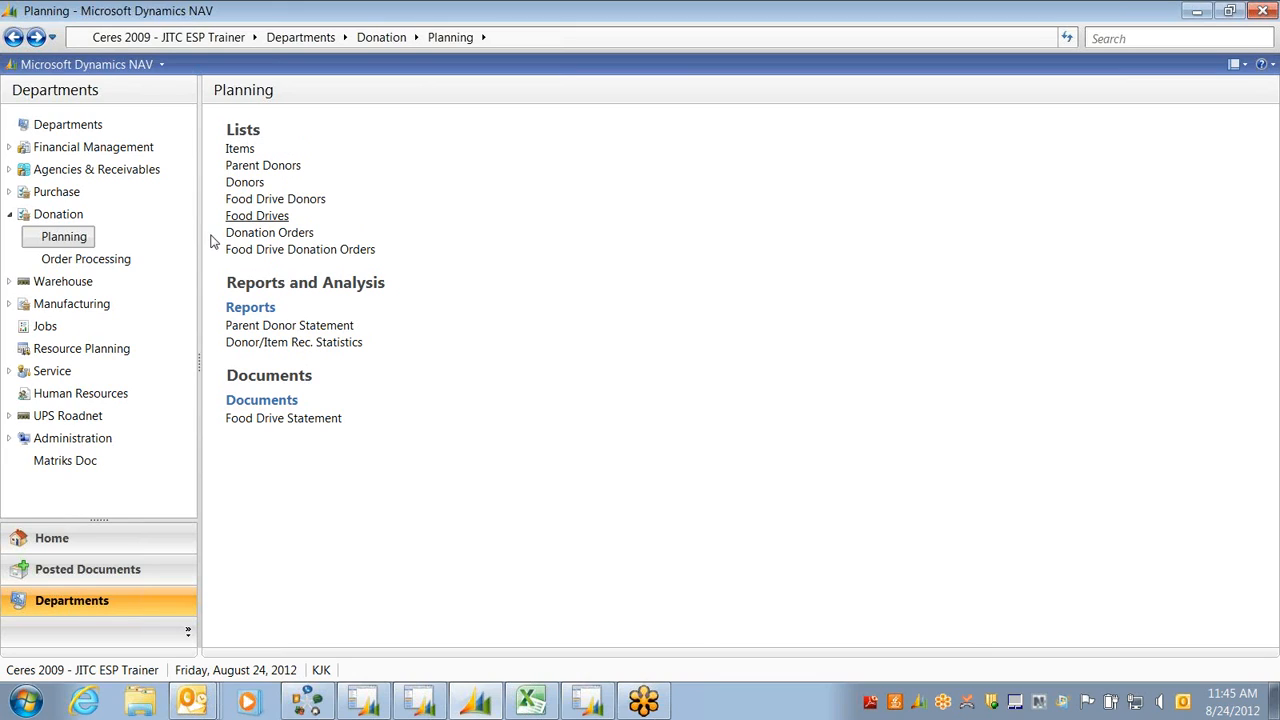
click(252, 215)
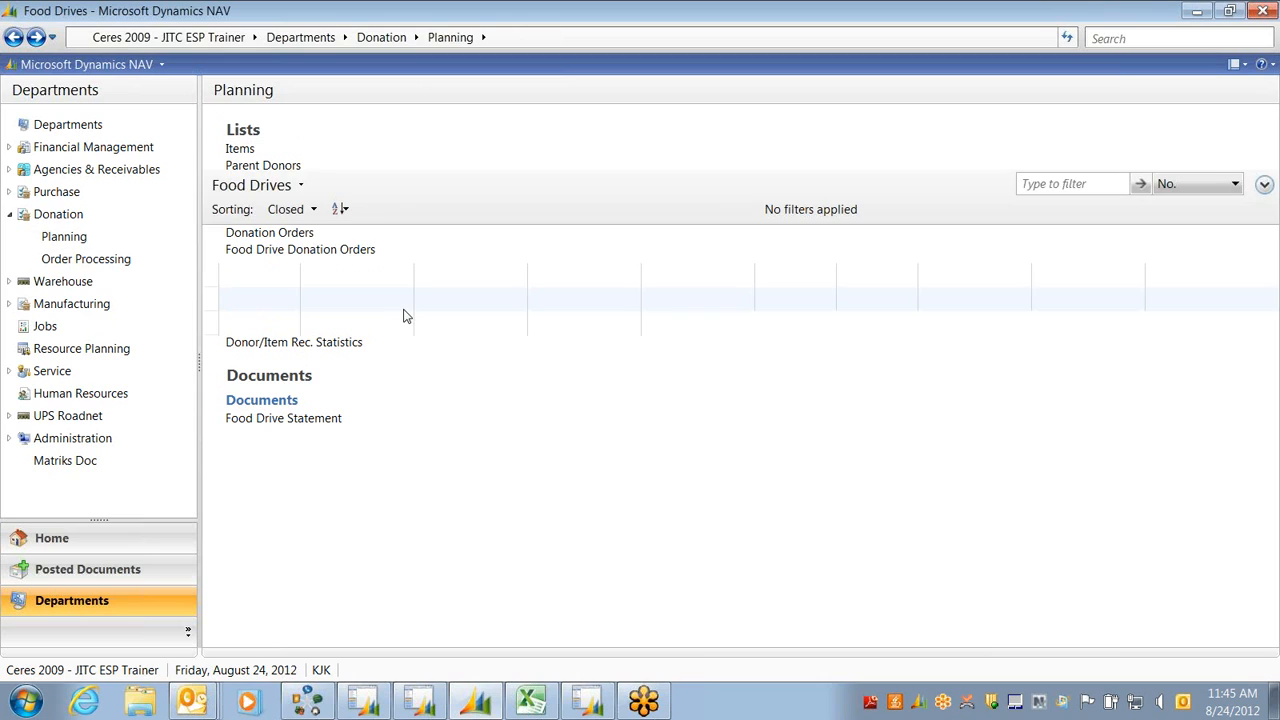
double_click(266, 401)
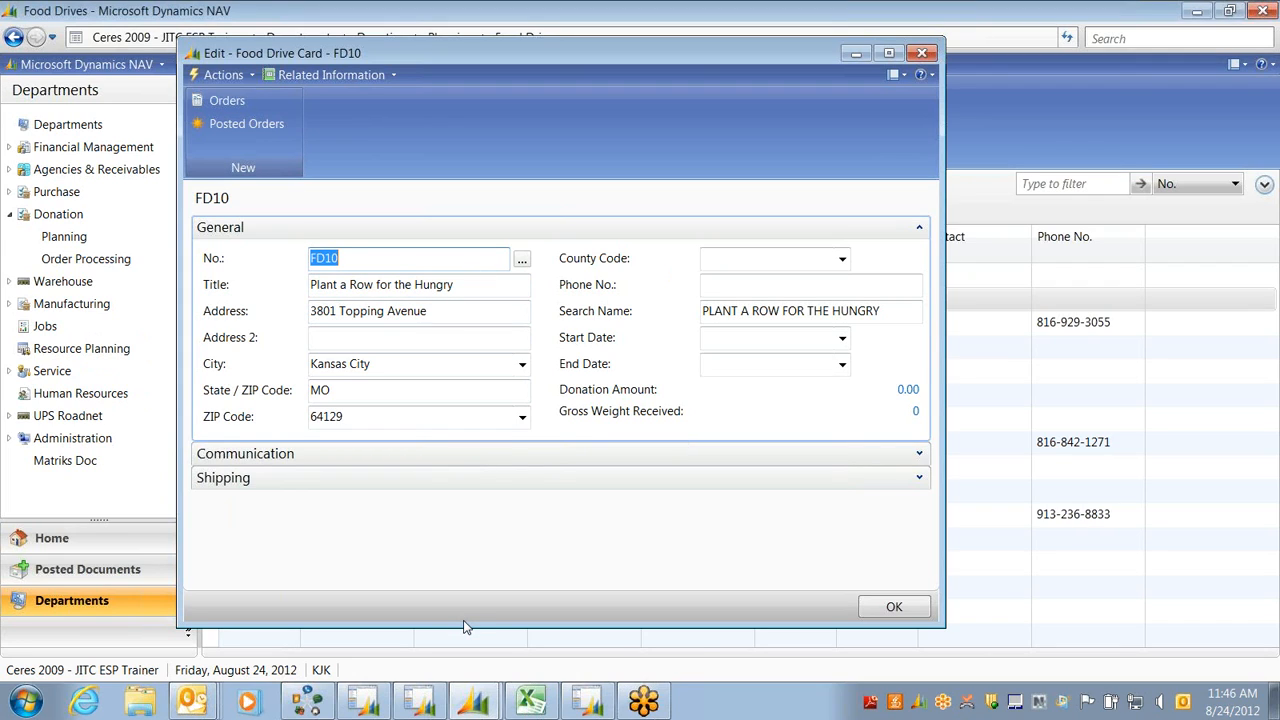
key(Escape)
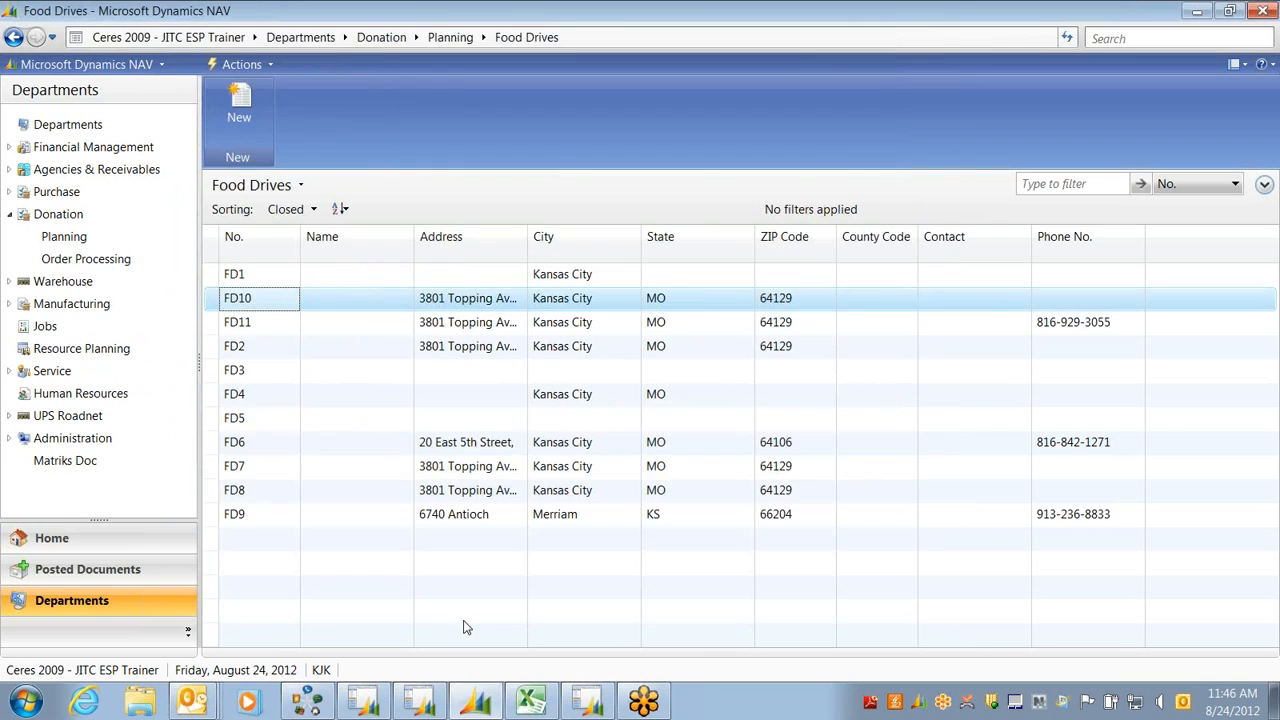
click(58, 192)
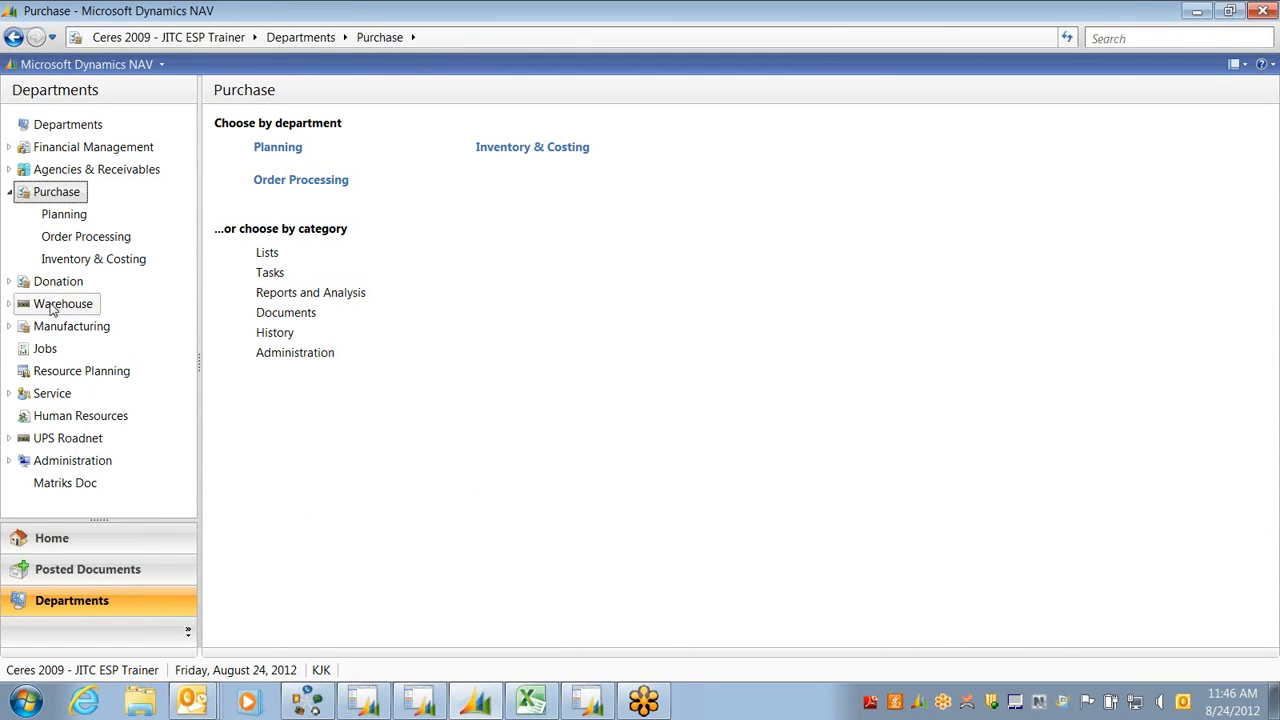
Open Purchase > Planning and show the Vendors list
click(278, 148)
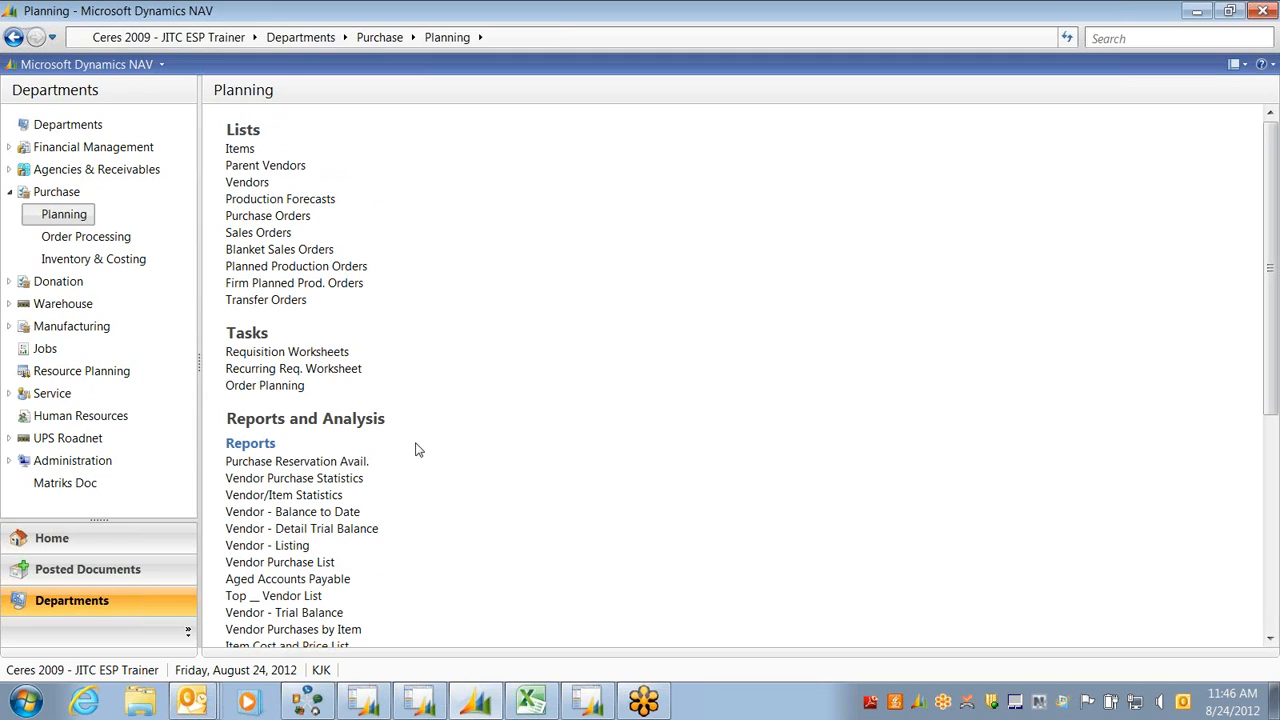
click(245, 185)
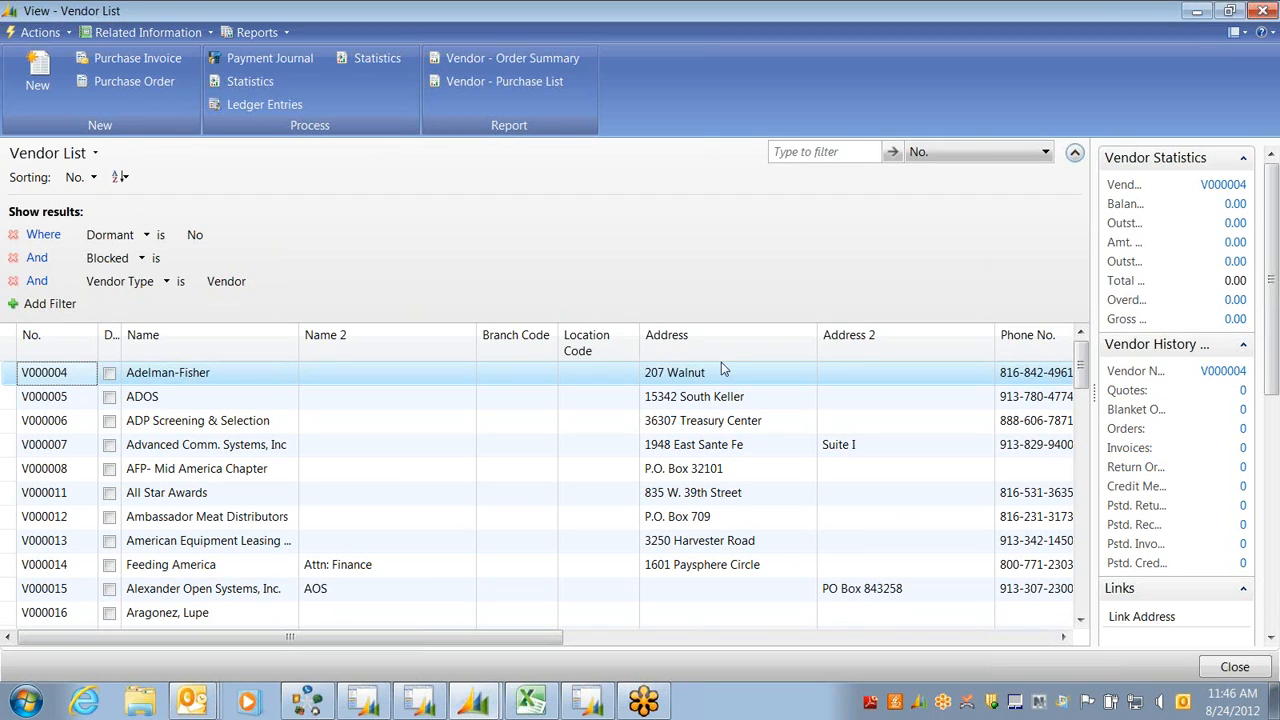
Add the ZIP Code column to the Vendor List, moved up to follow Application Method
right_click(735, 340)
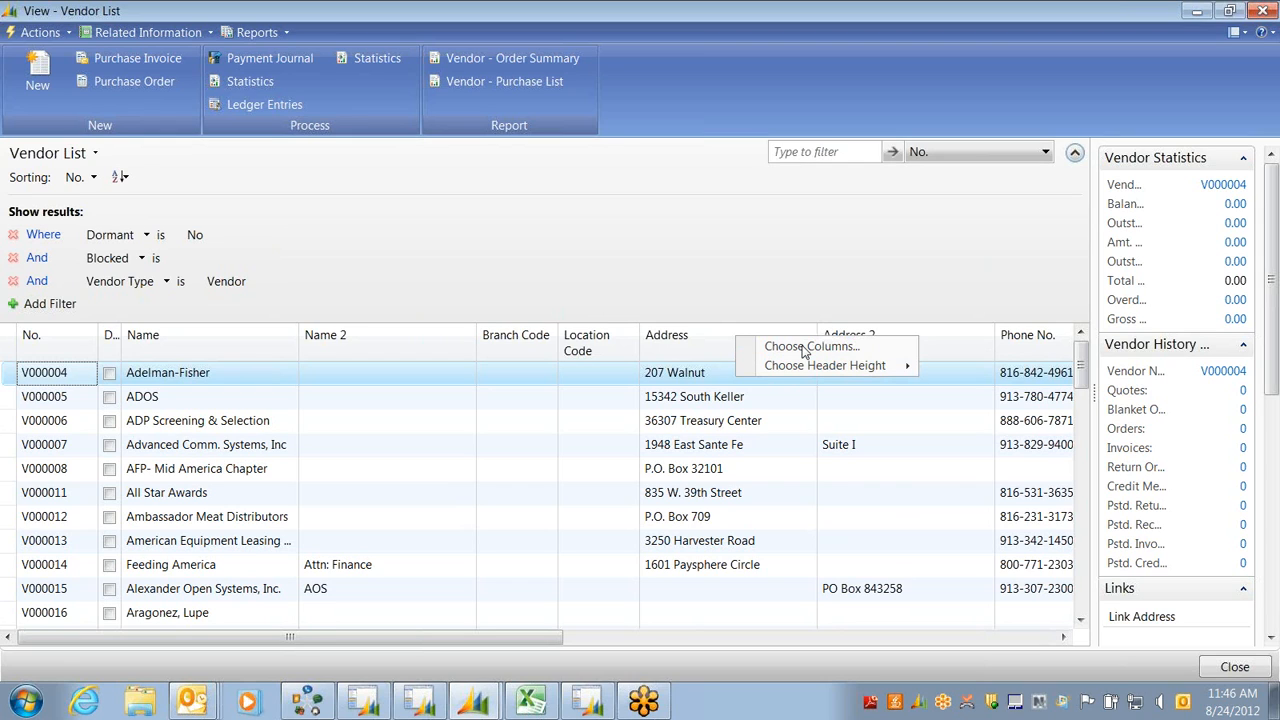
click(801, 347)
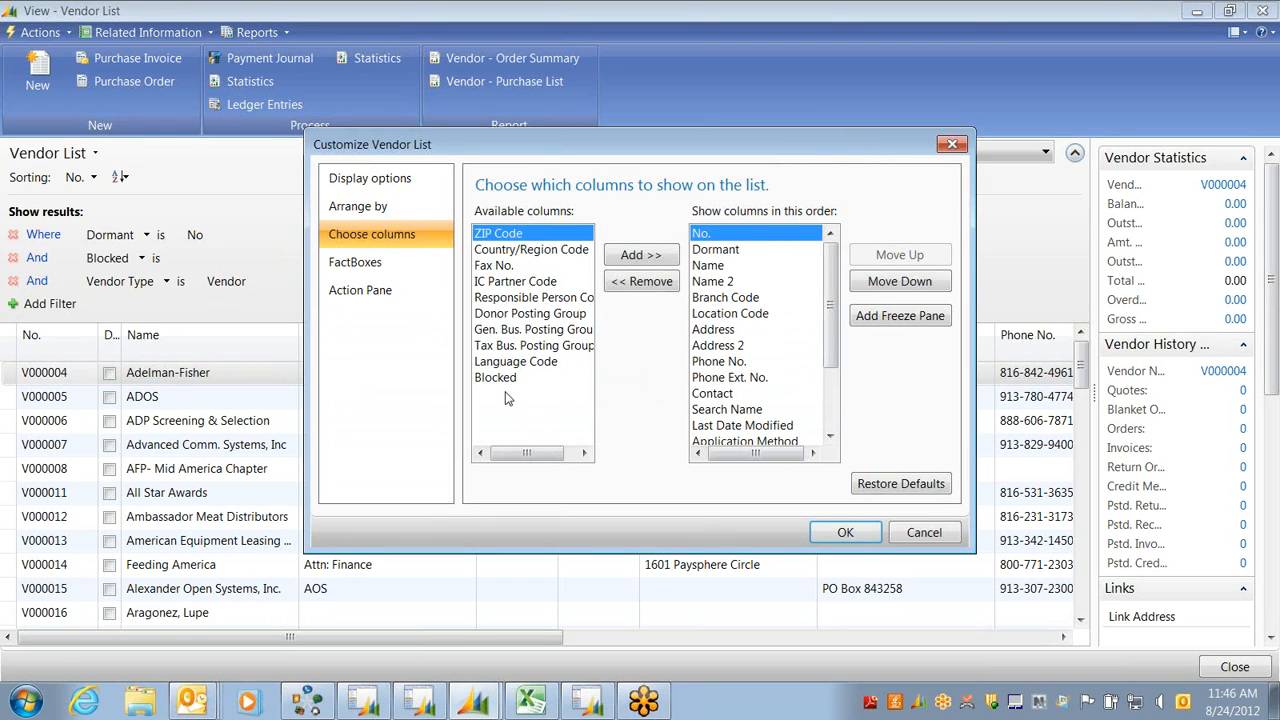
click(643, 257)
click(643, 257)
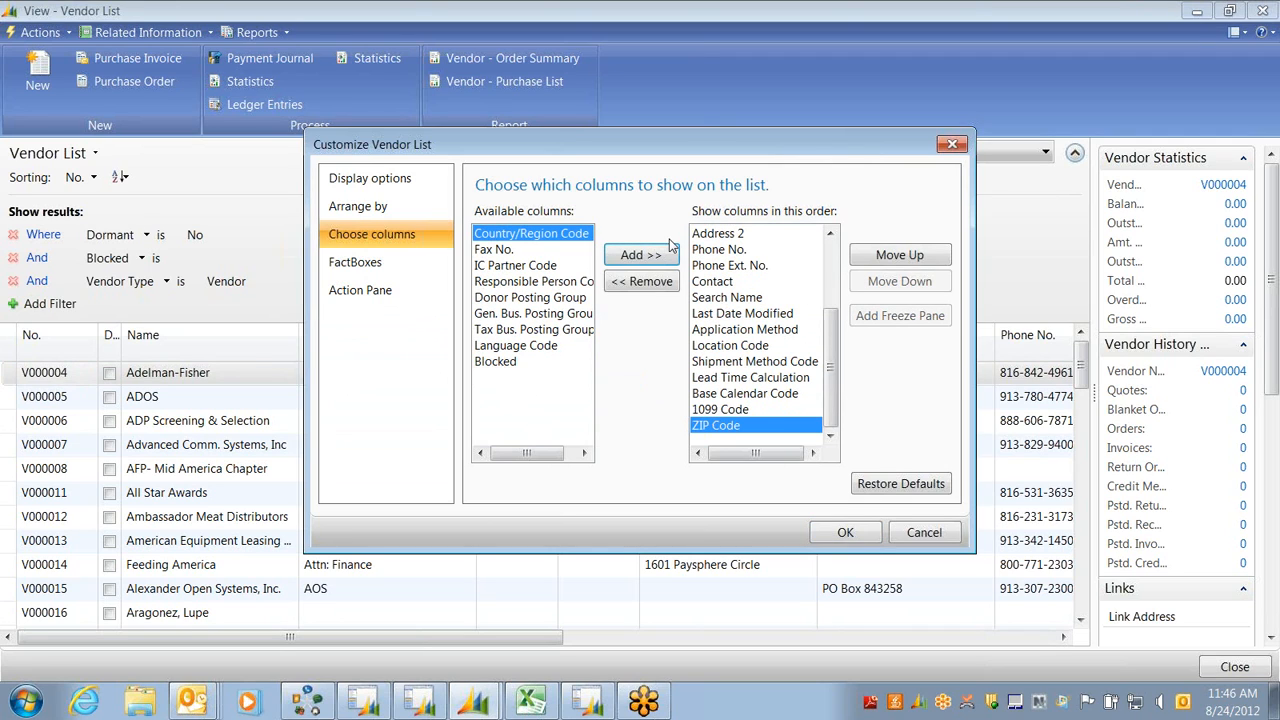
click(903, 260)
click(903, 260)
click(903, 260)
click(903, 260)
click(903, 260)
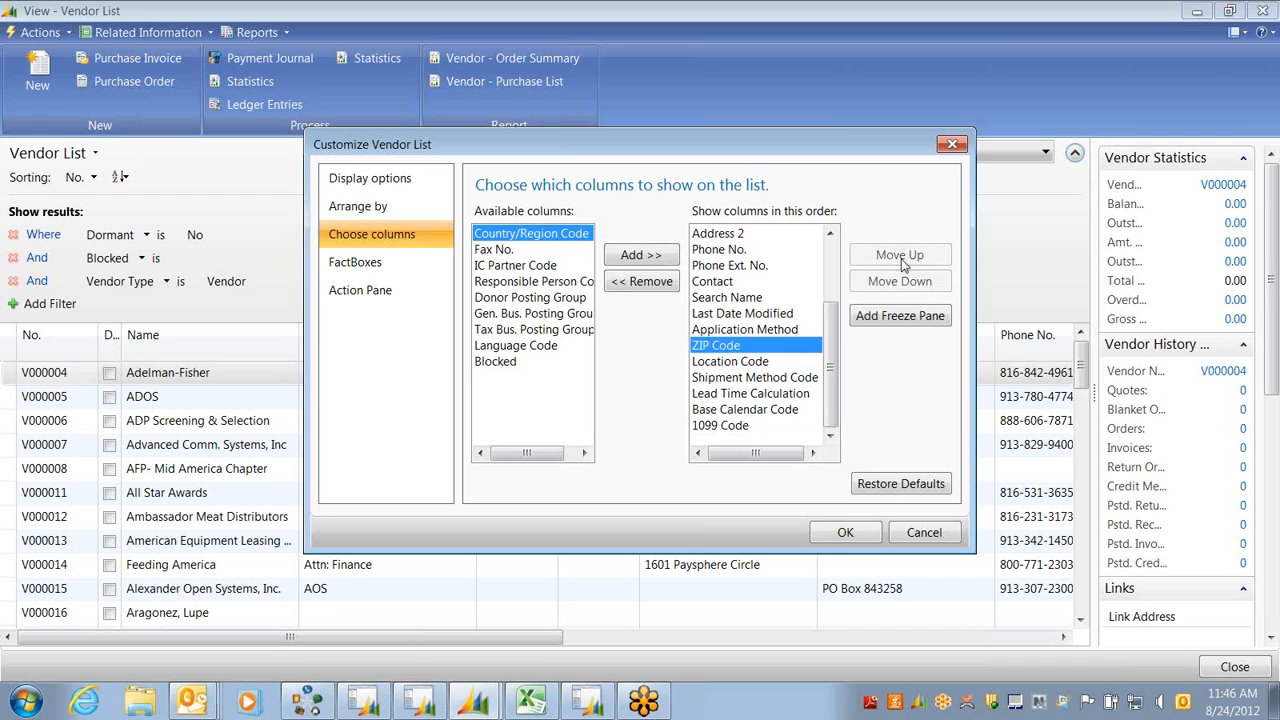
click(903, 260)
click(903, 260)
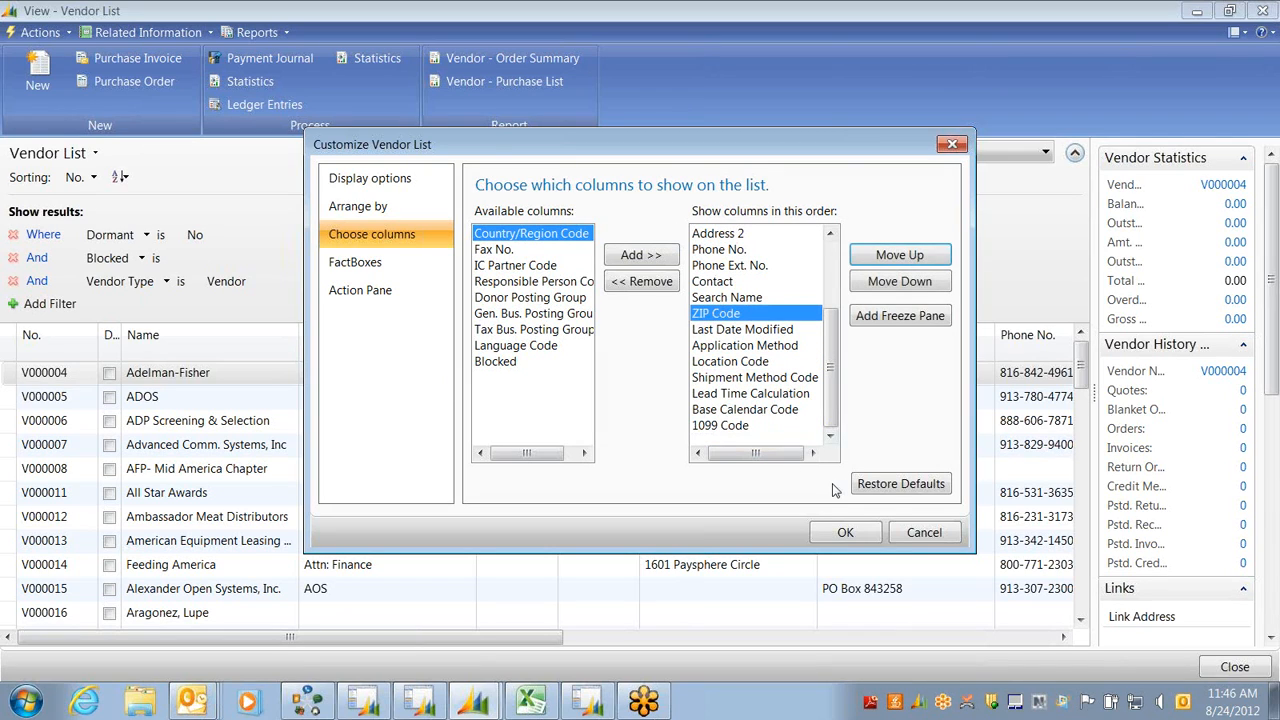
click(842, 535)
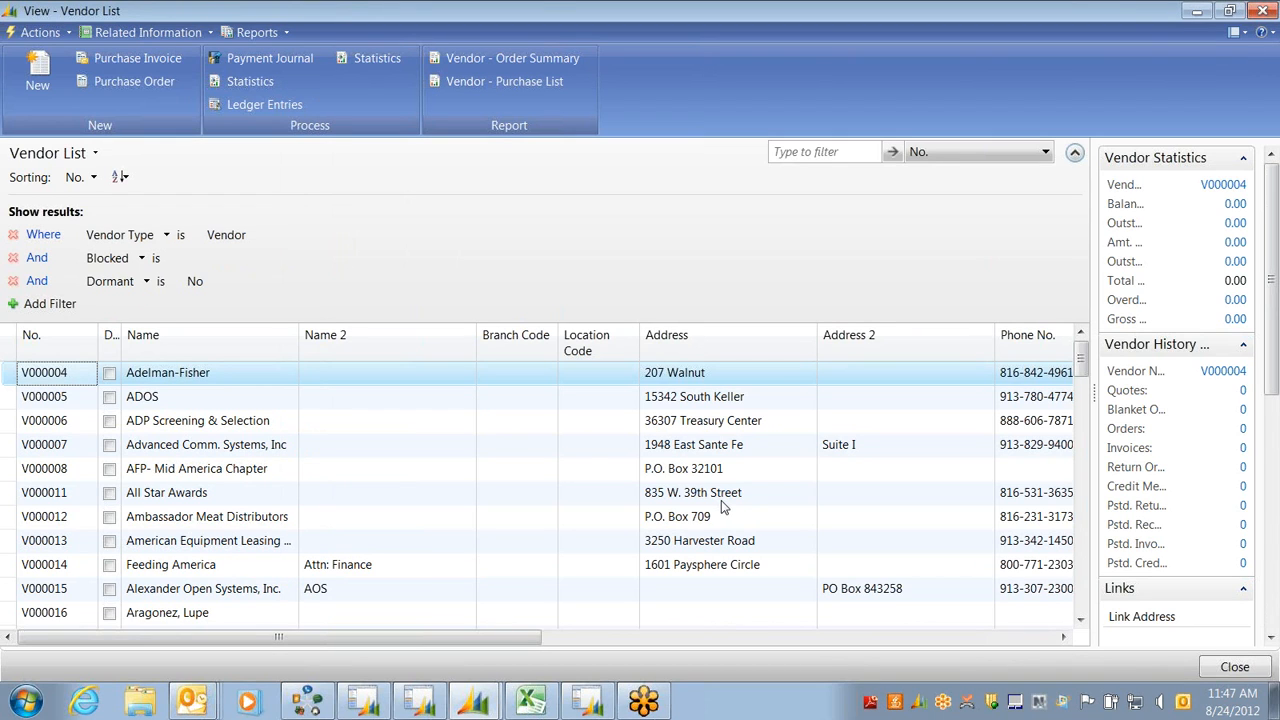
Open vendor V000007's card and list its Vendor Posting Group choices on the Invoicing FastTab
double_click(157, 452)
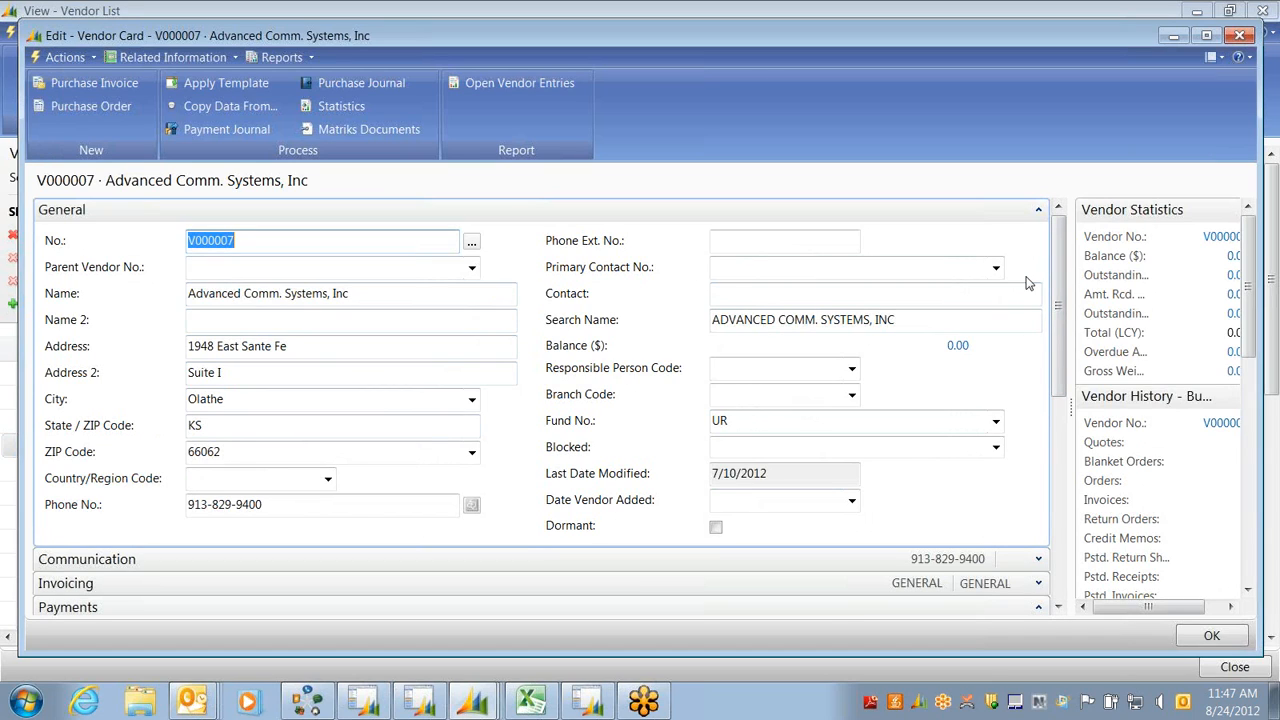
click(1038, 211)
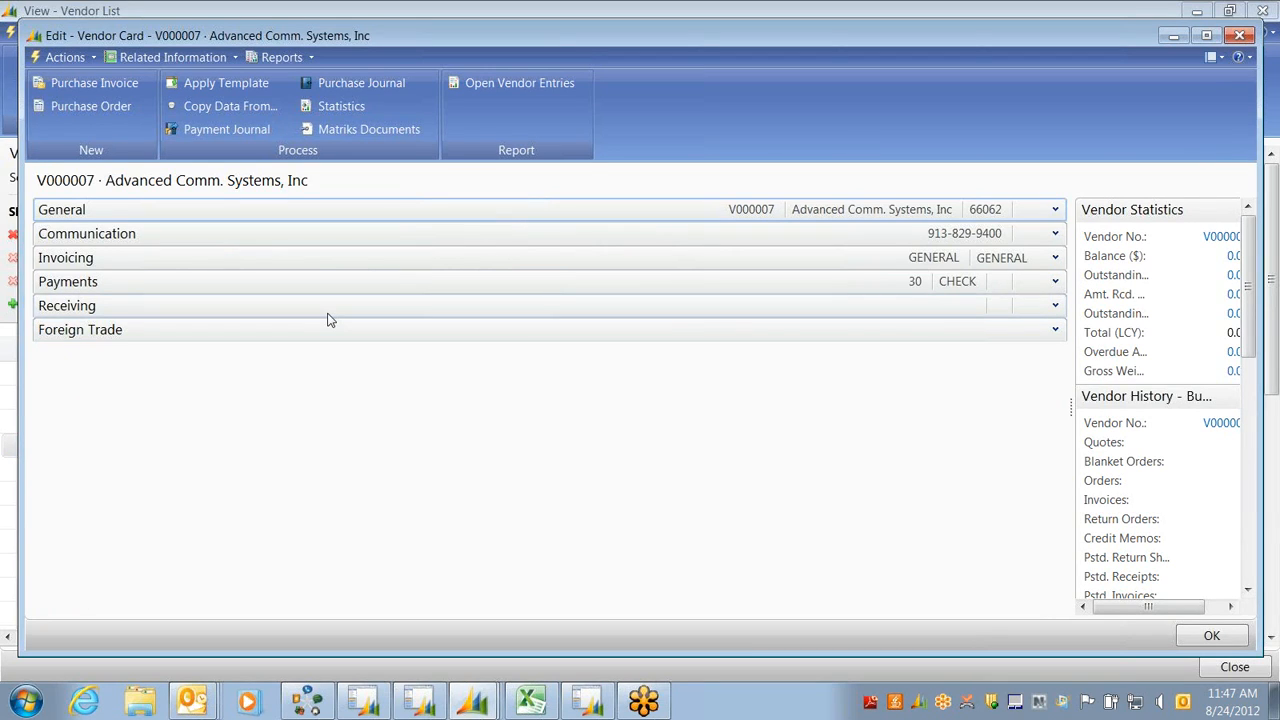
click(1055, 257)
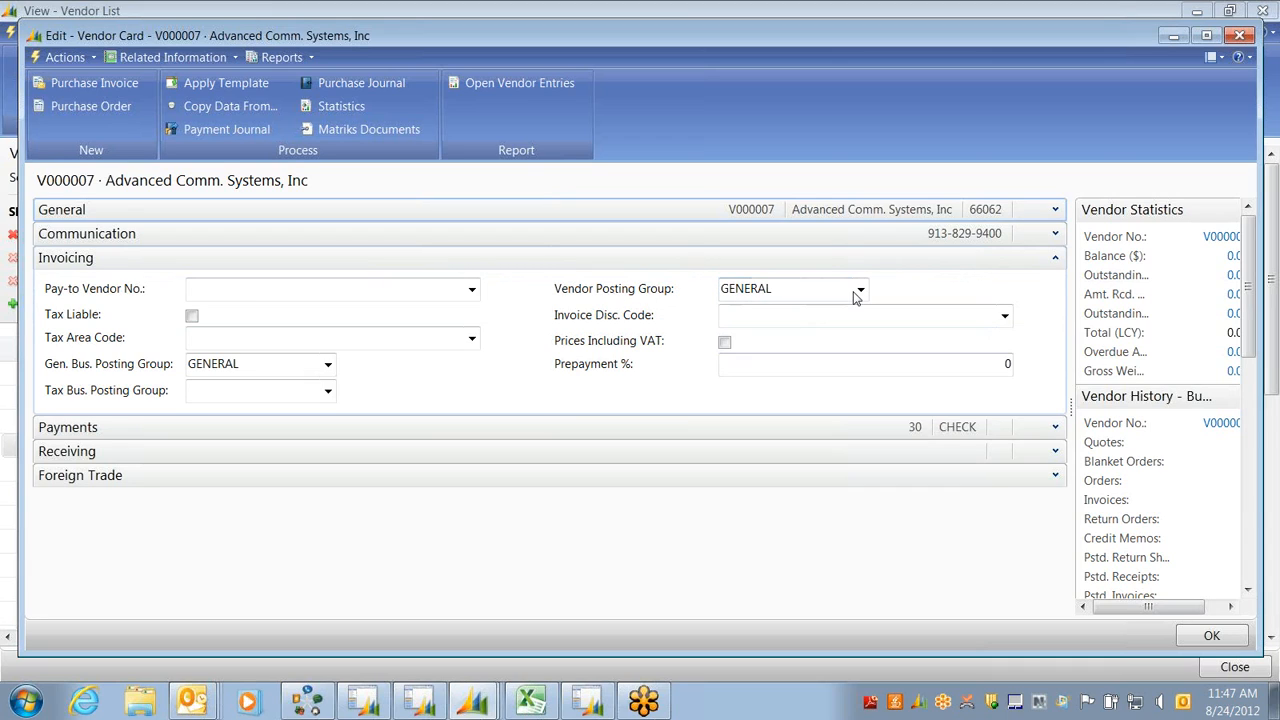
click(861, 290)
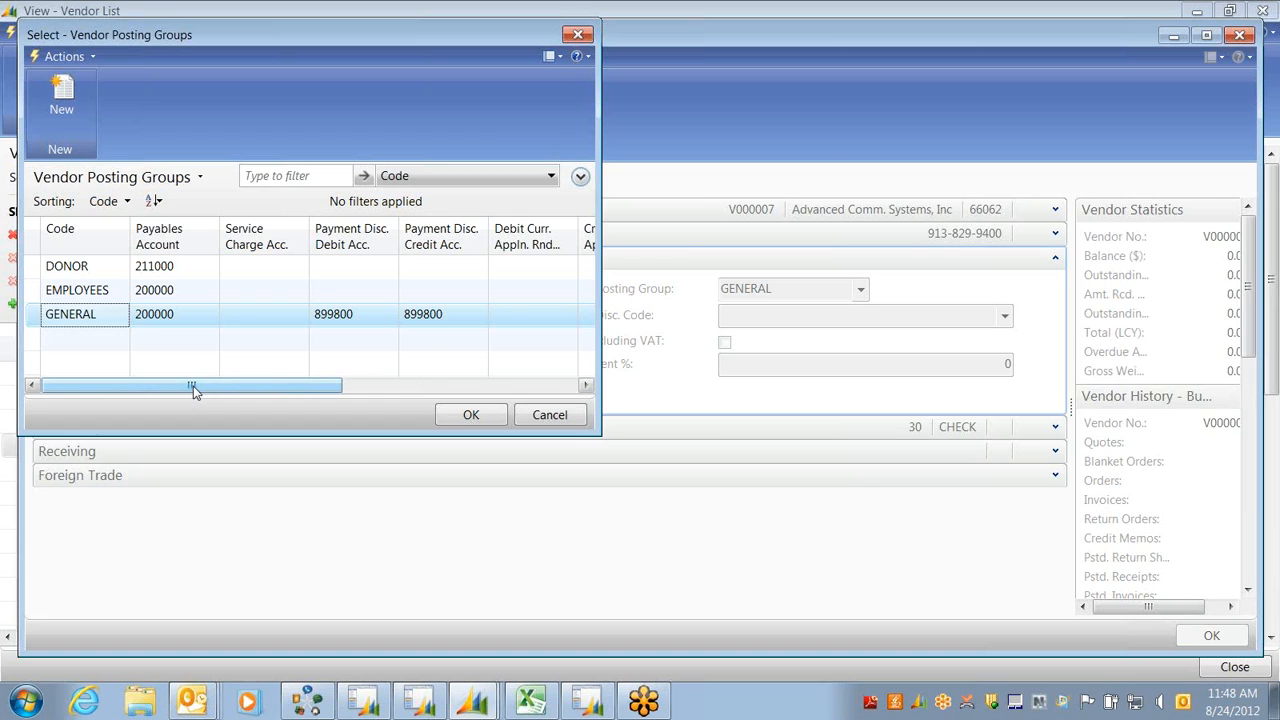
Keep GENERAL as V000007's Vendor Posting Group and close the lookup
mouse_move(193, 386)
mouse_down()
mouse_move(467, 390)
mouse_move(192, 394)
mouse_up()
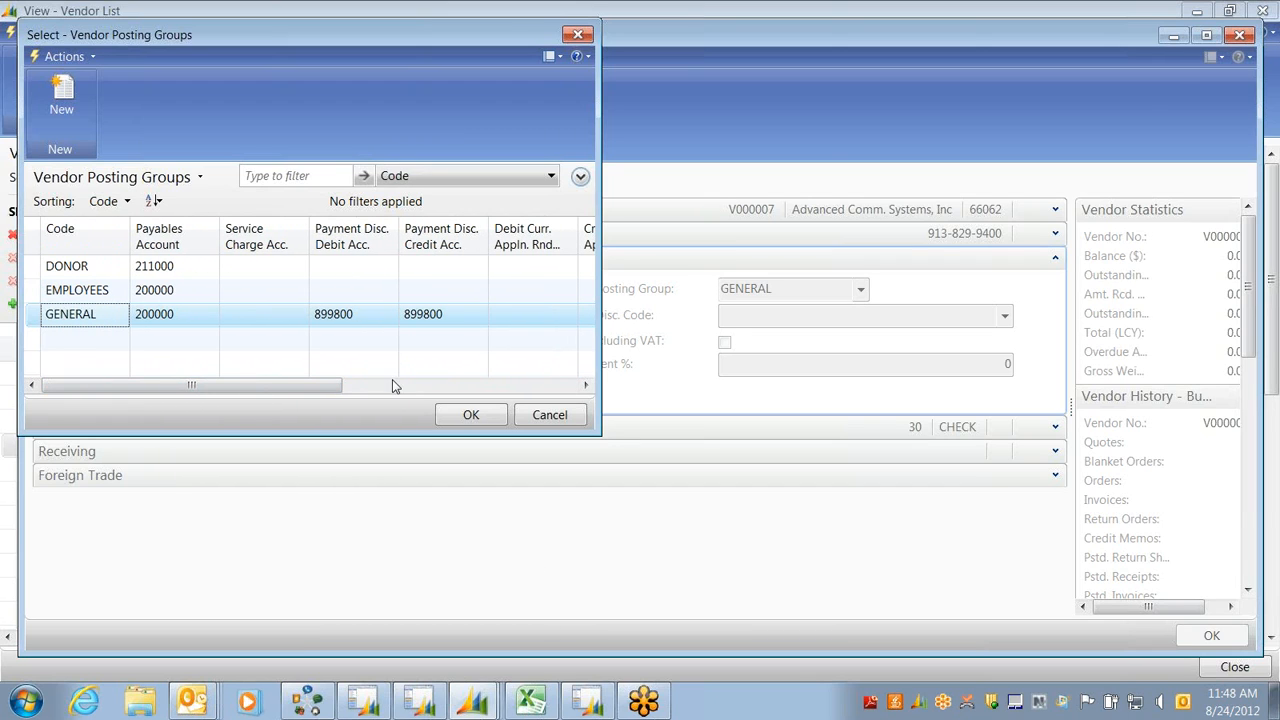
click(467, 415)
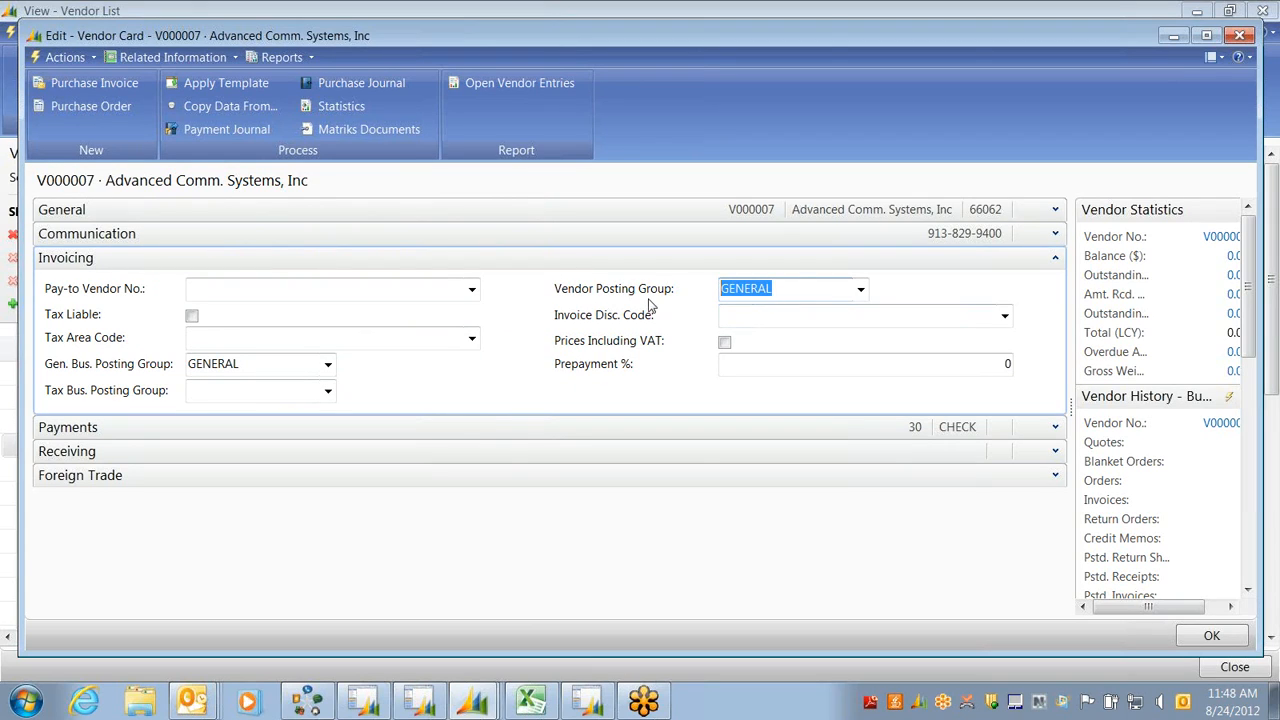
Expand the Receiving and General FastTabs of V000007's card and open the Customize menu
click(802, 290)
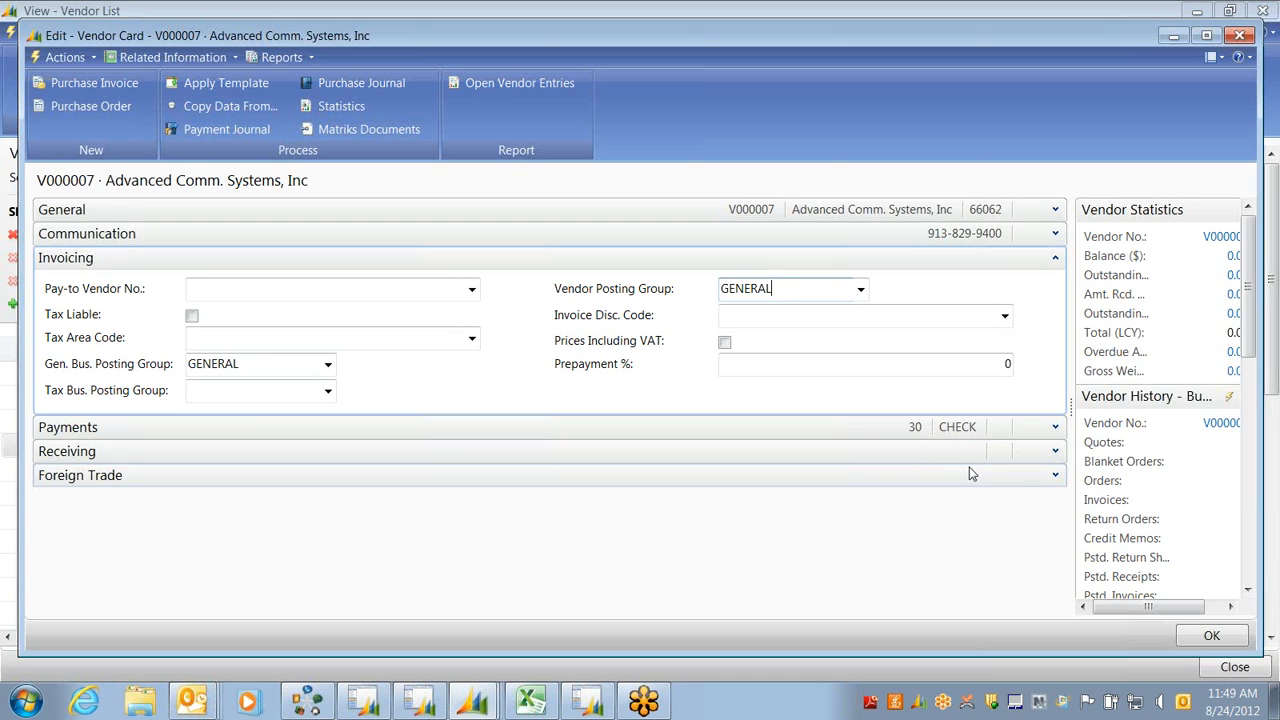
click(1055, 455)
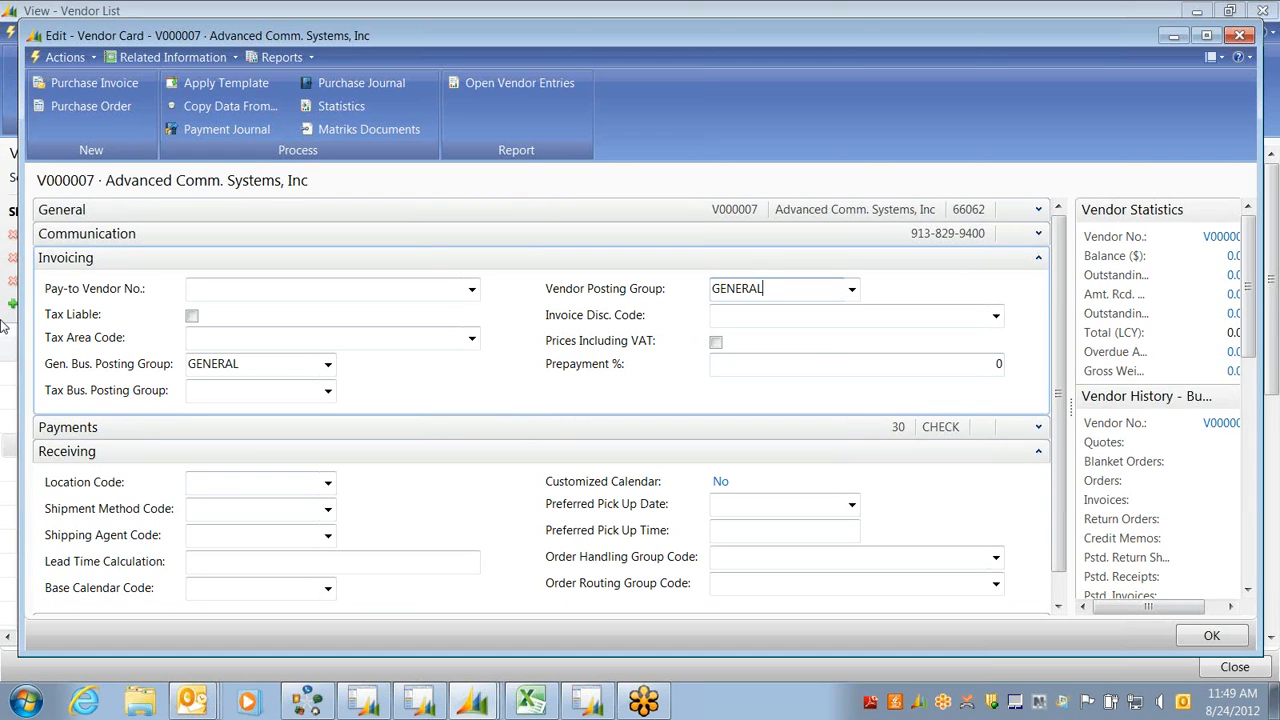
click(1038, 210)
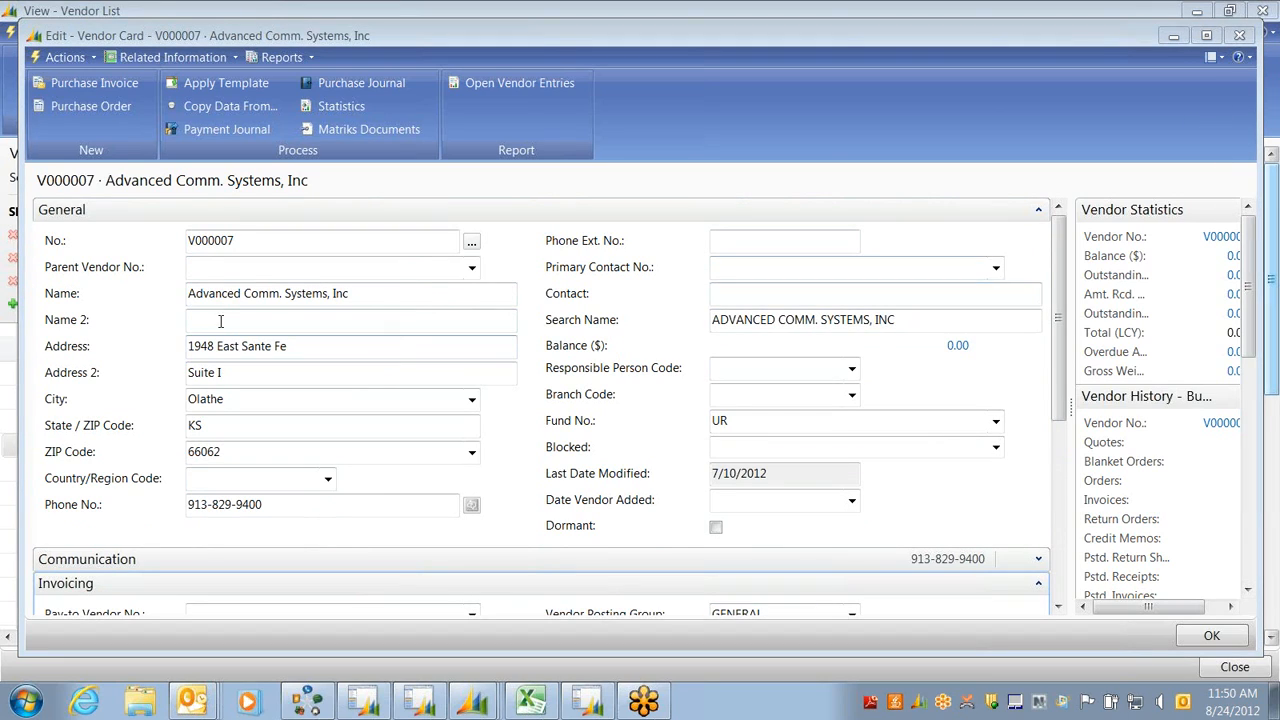
click(1216, 58)
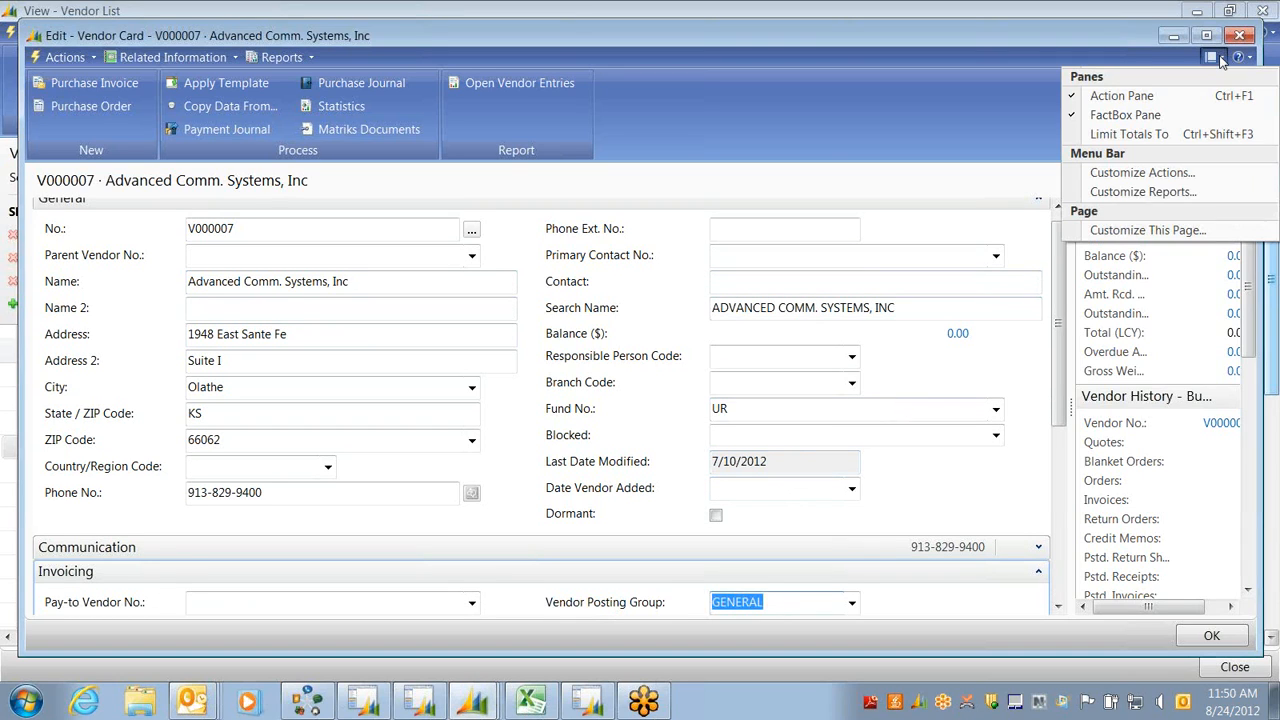
Remove the Foreign Trade FastTab from the Vendor Card and open the General FastTab's field choices
click(1137, 232)
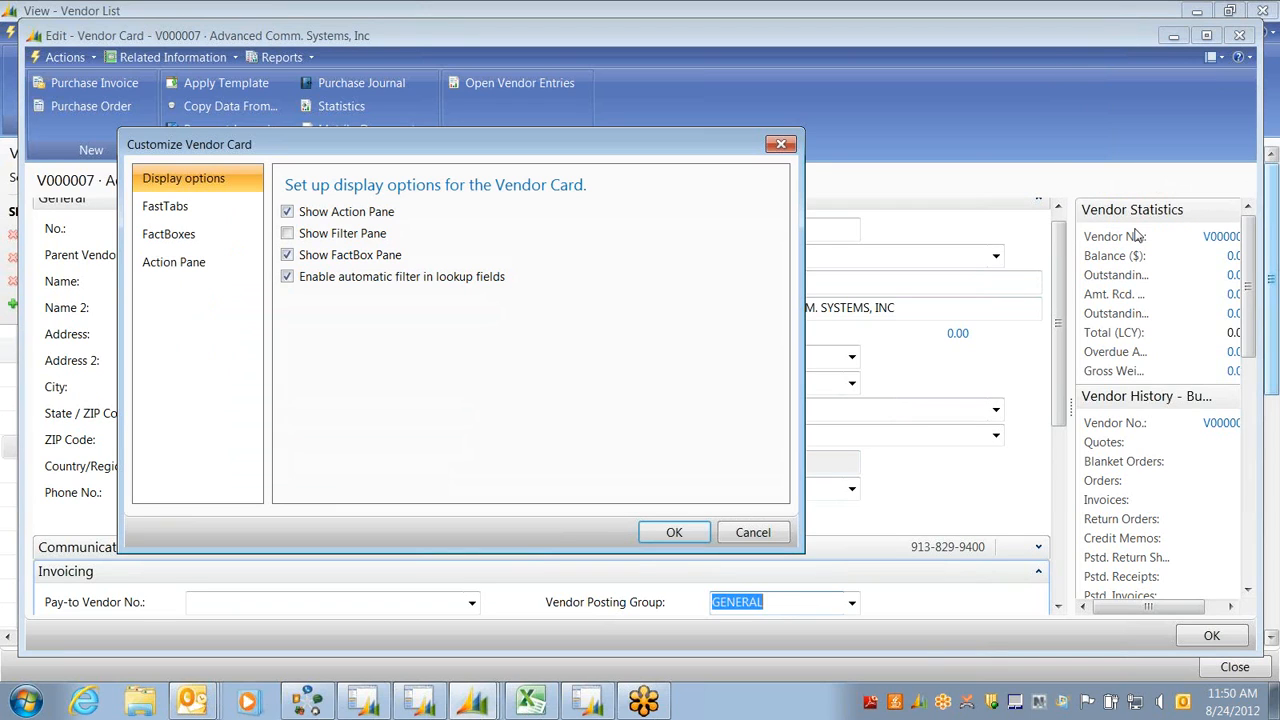
click(168, 208)
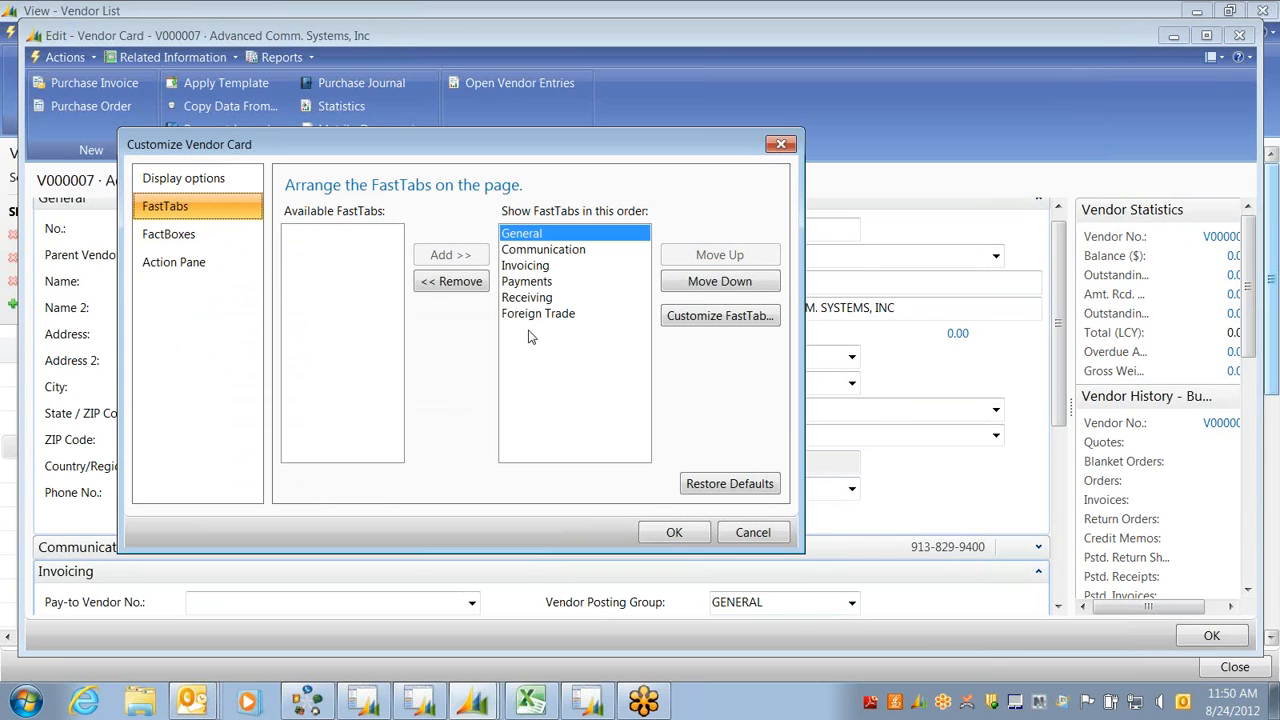
click(530, 316)
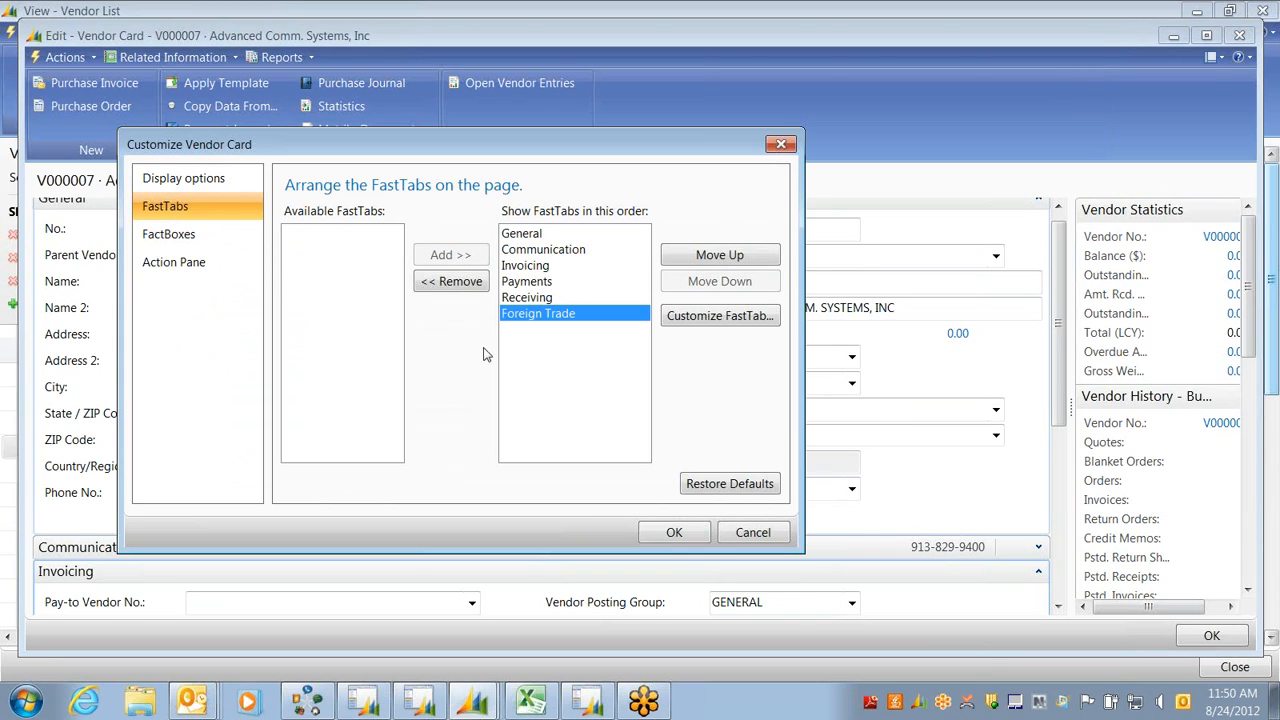
click(447, 284)
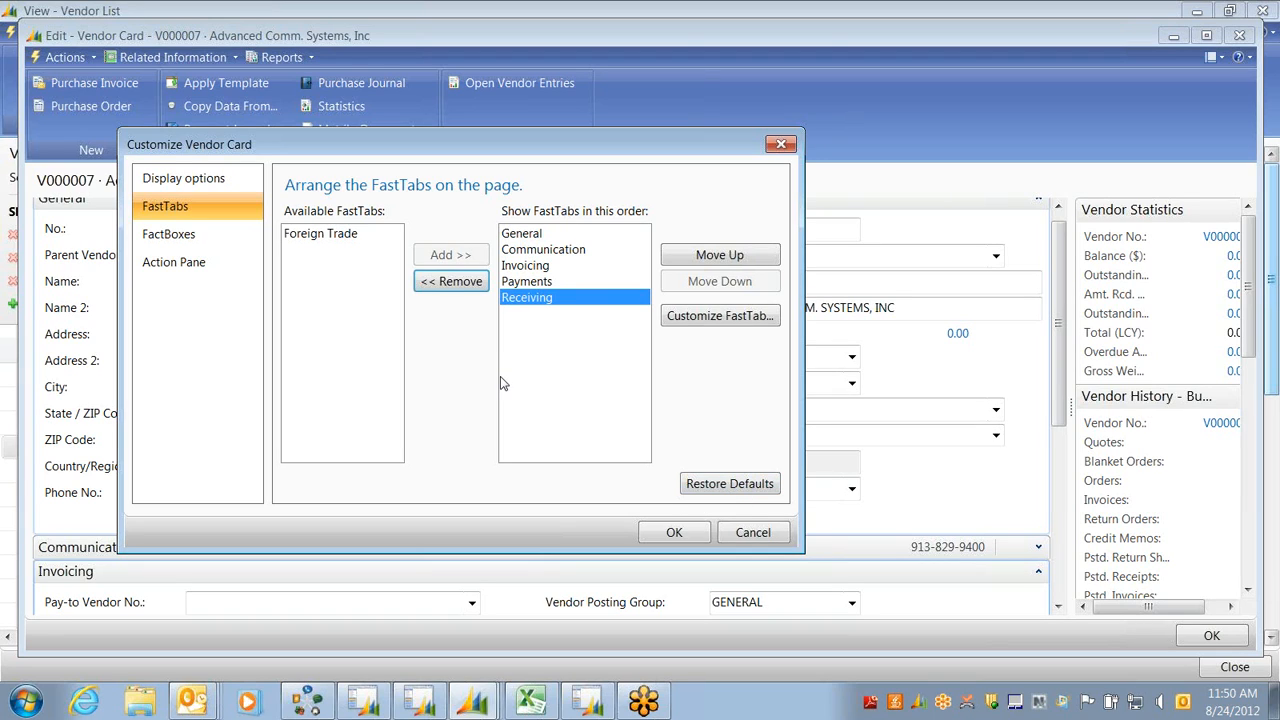
click(515, 236)
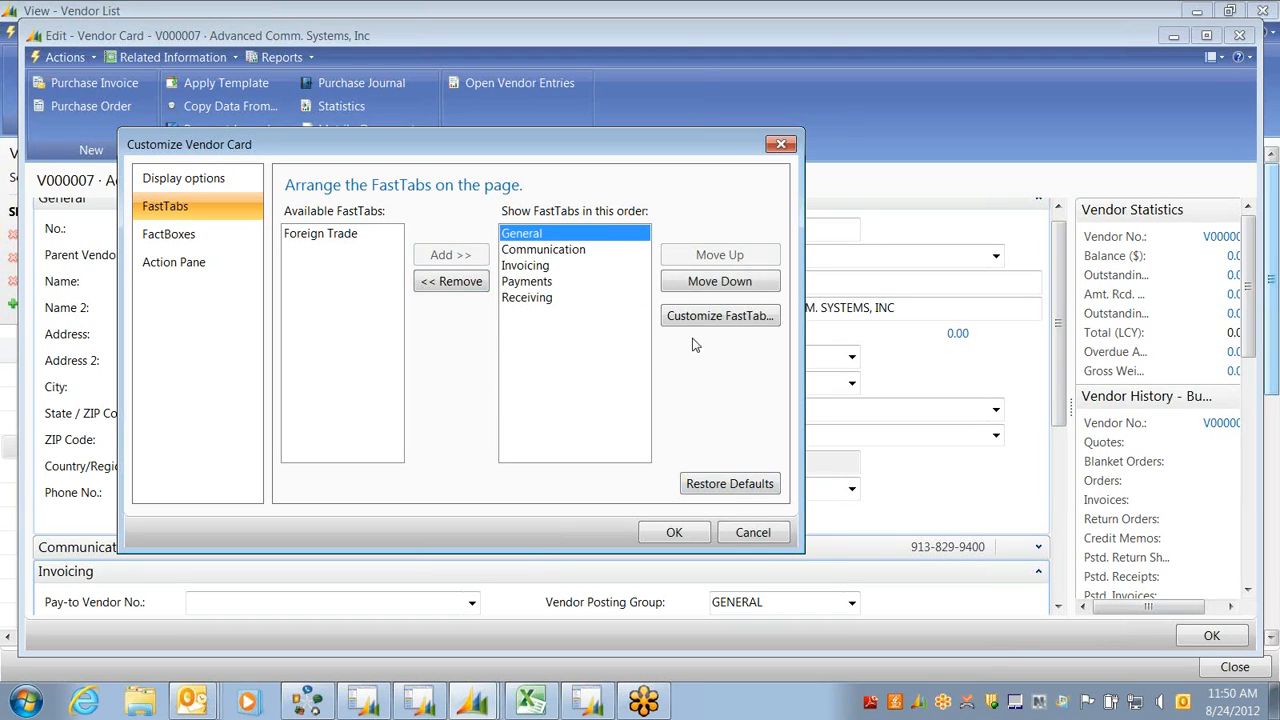
click(701, 318)
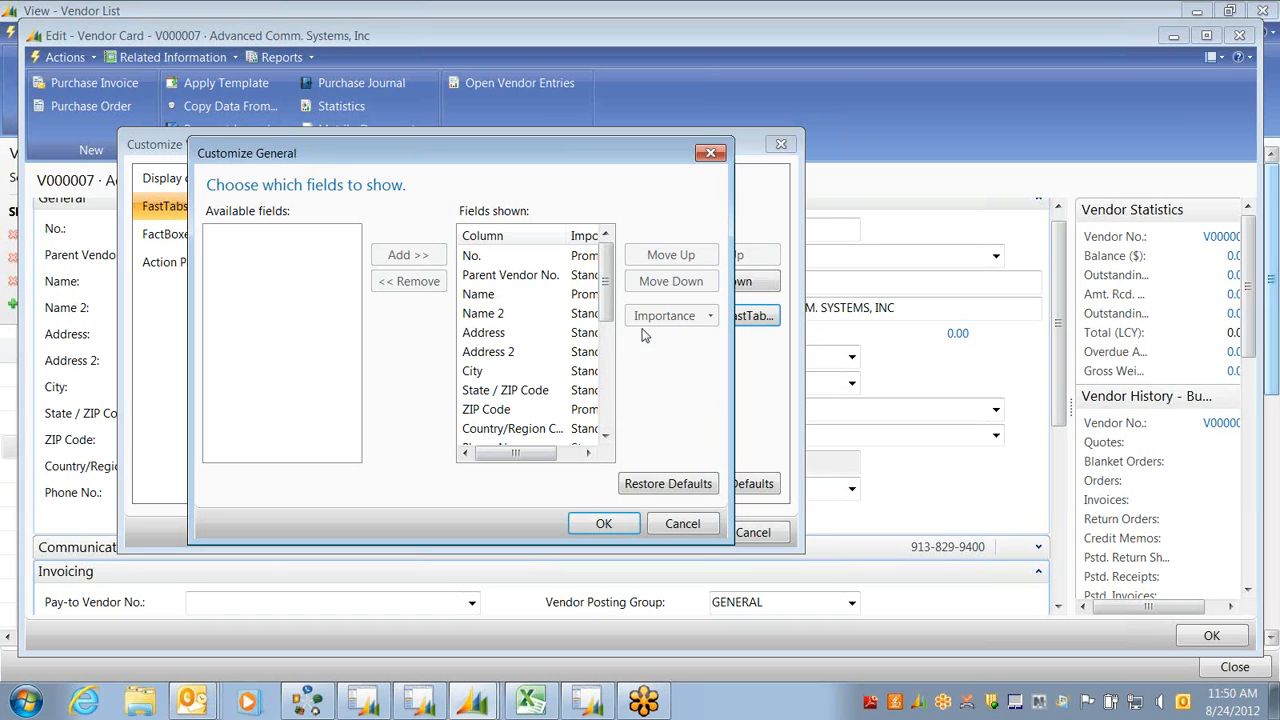
Accept the General FastTab fields unchanged and cancel the Vendor Card customization
drag(607, 304, 598, 556)
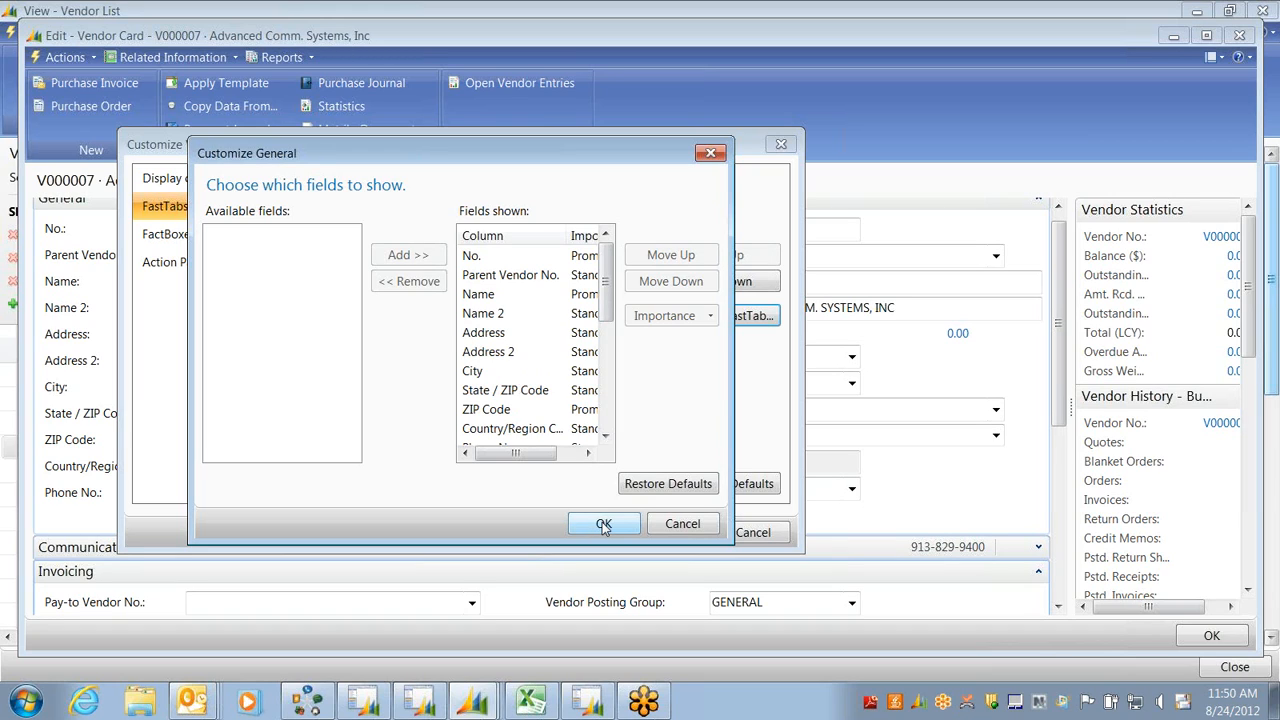
click(684, 526)
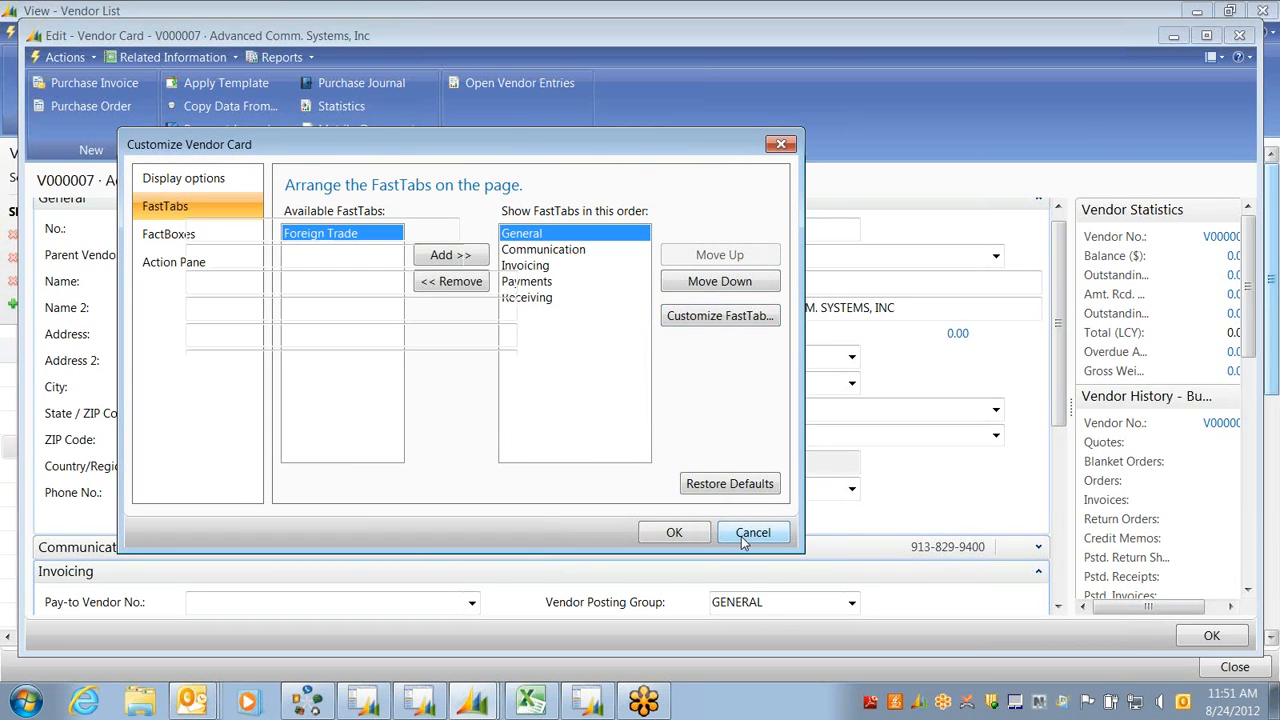
click(741, 536)
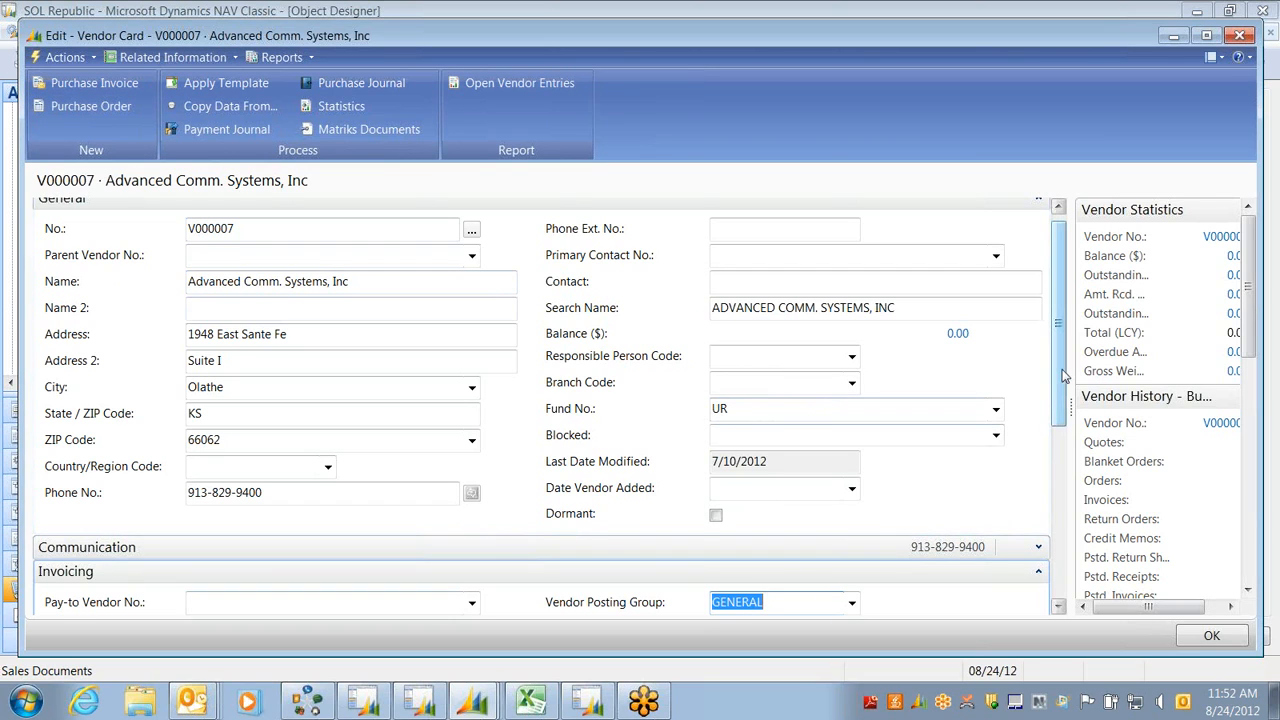
Scroll vendor V000007's card down to show the Invoicing, Payments and Receiving FastTabs
drag(1063, 375, 1057, 462)
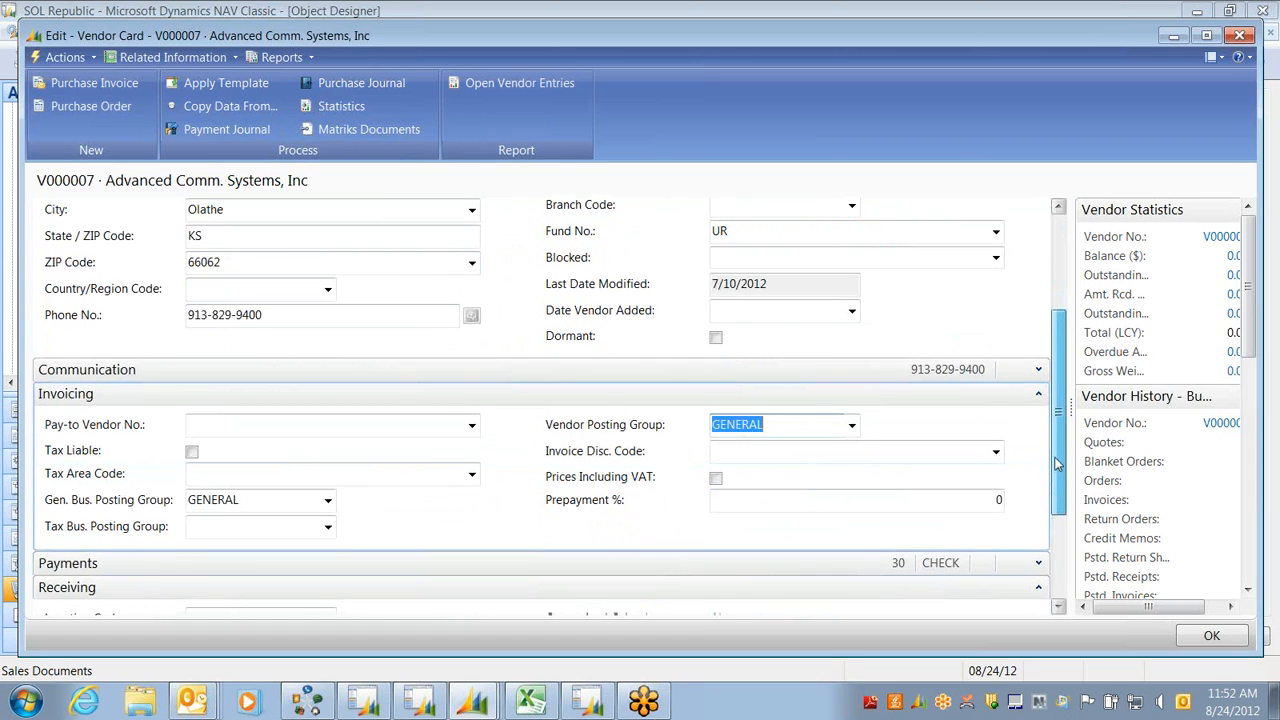
drag(1057, 462, 1063, 549)
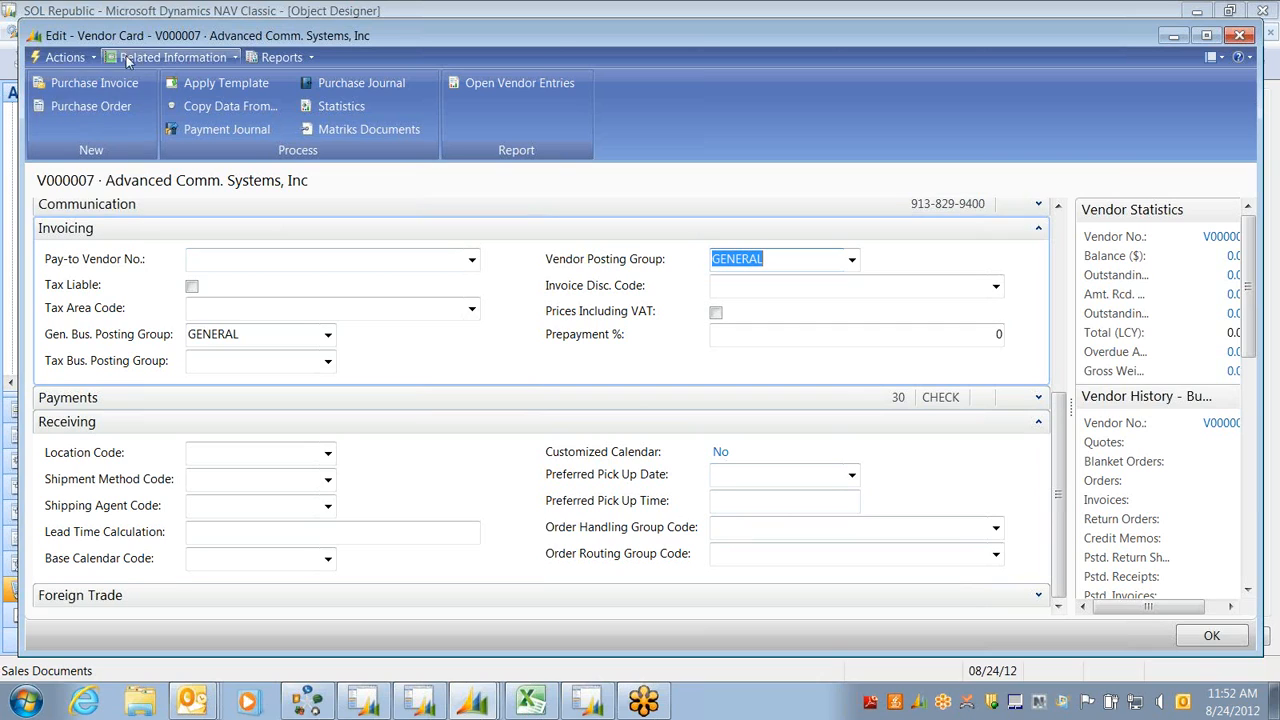
click(84, 59)
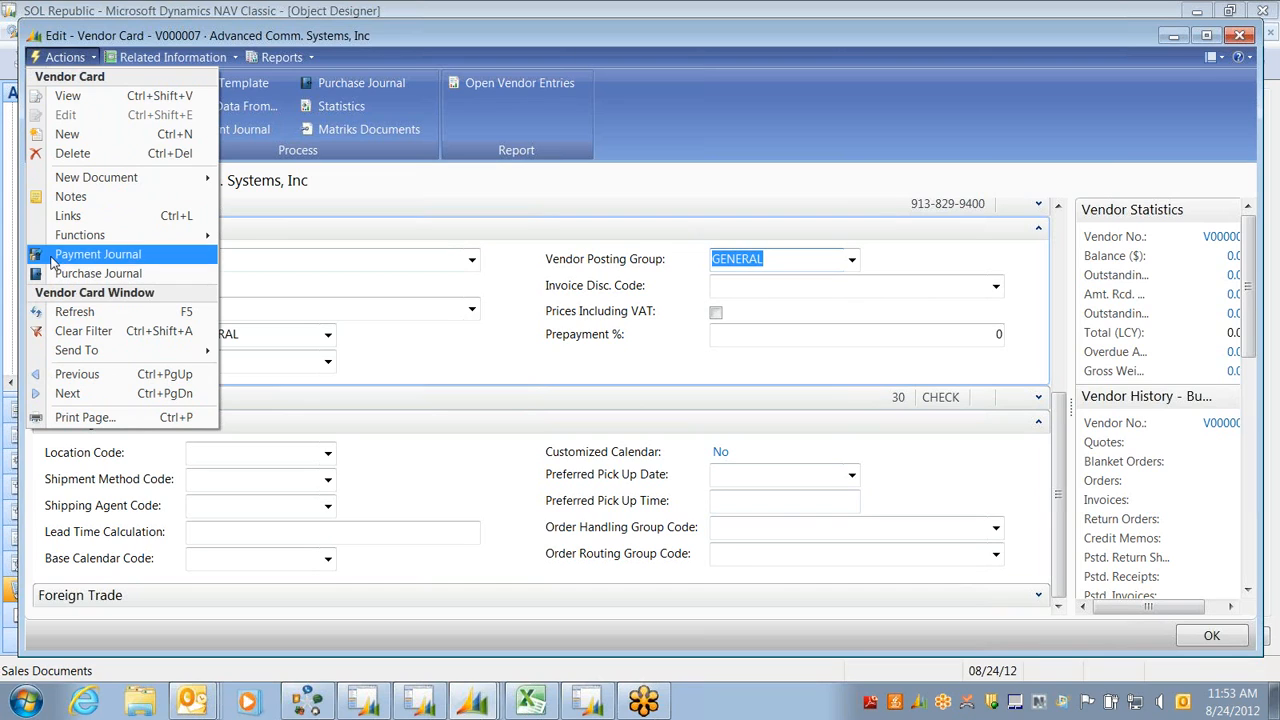
click(149, 64)
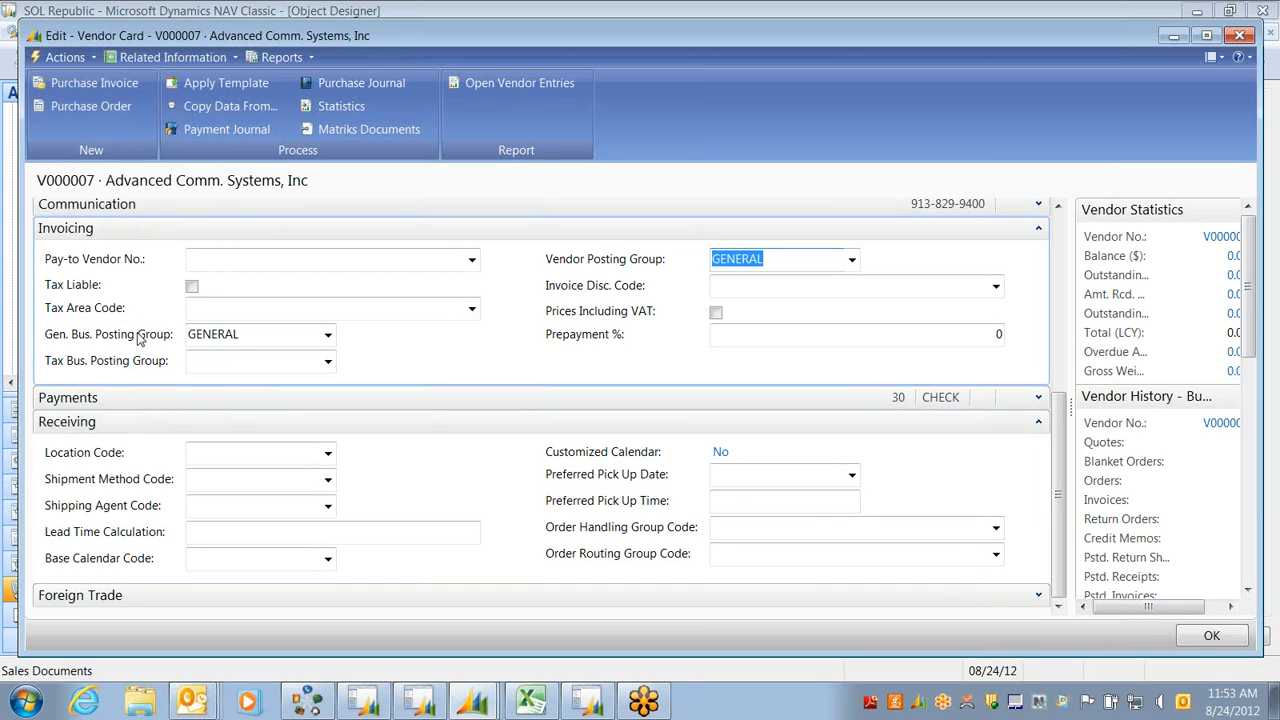
click(89, 58)
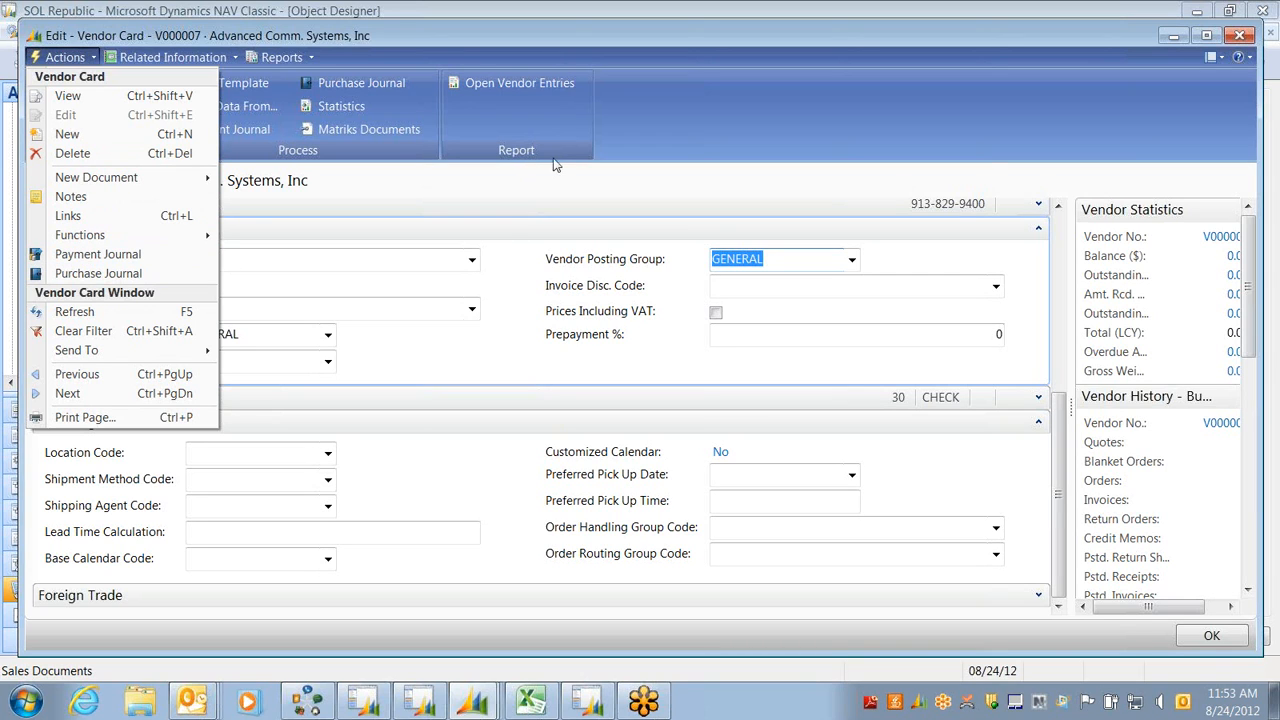
click(566, 117)
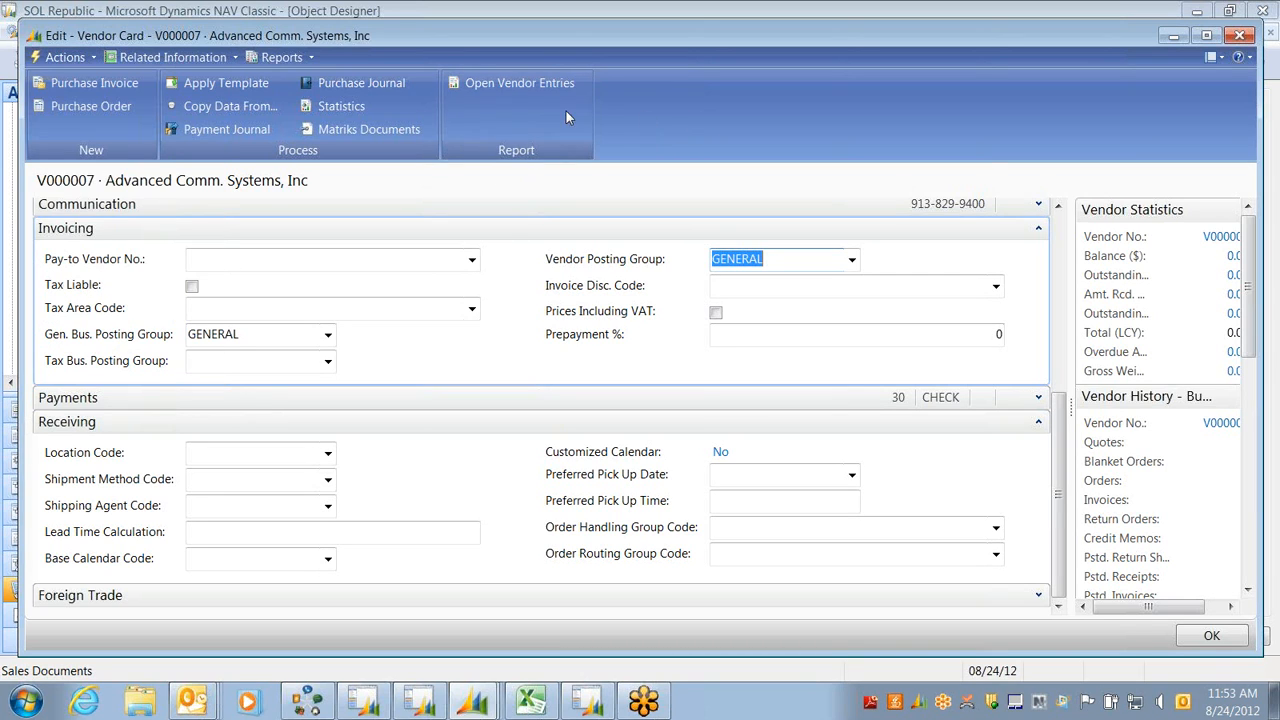
click(308, 57)
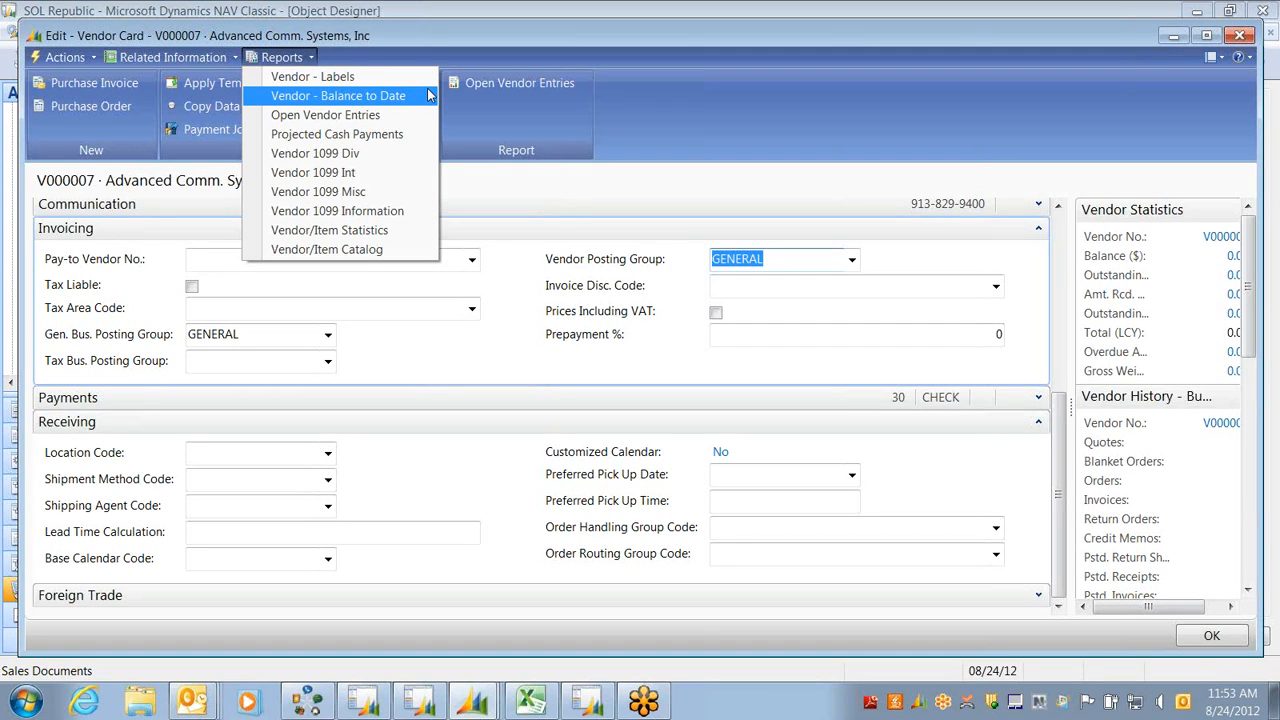
click(696, 104)
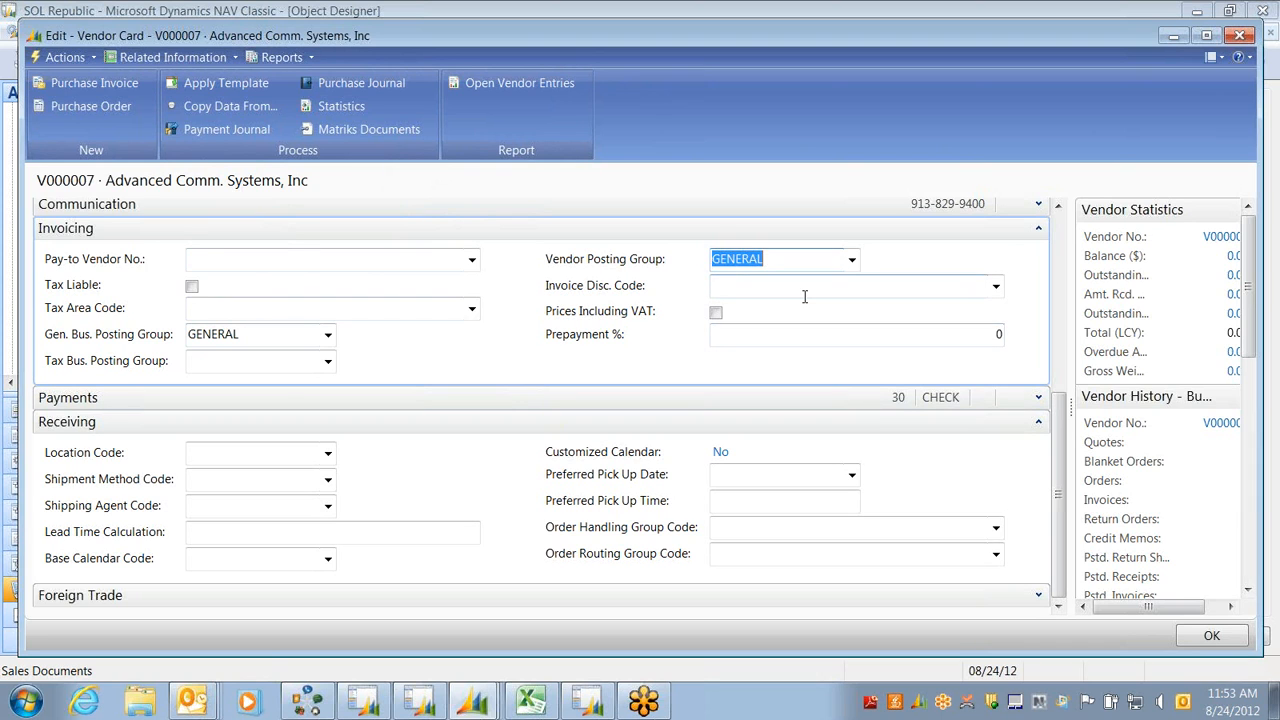
Close V000007's Vendor Card and switch windows until the Purchase Planning page is in front
key(Escape)
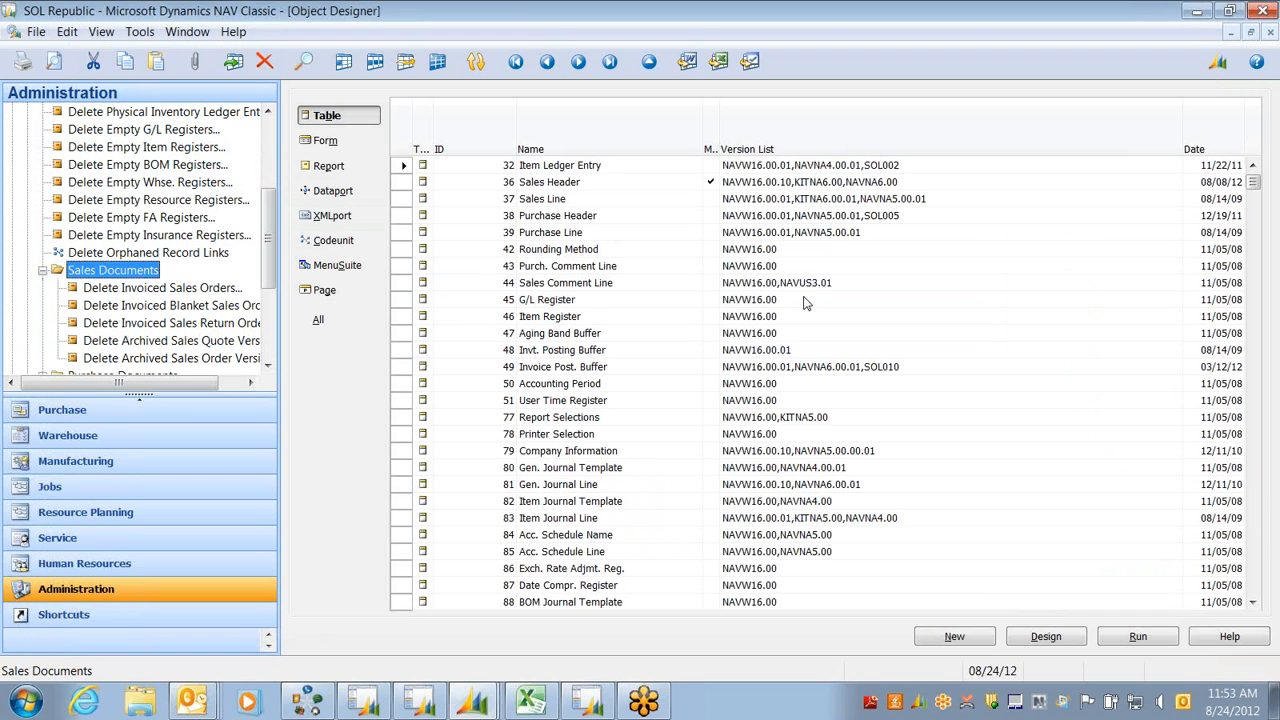
mouse_move(472, 700)
click(430, 660)
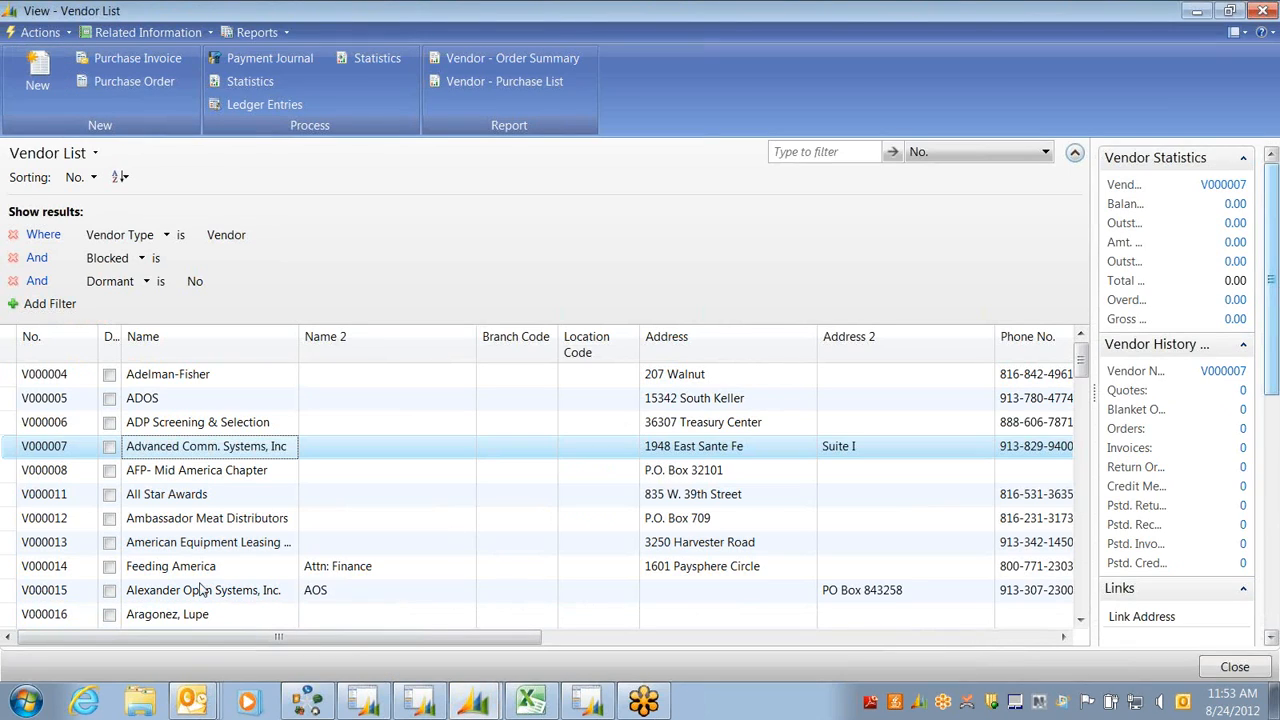
click(420, 702)
click(476, 702)
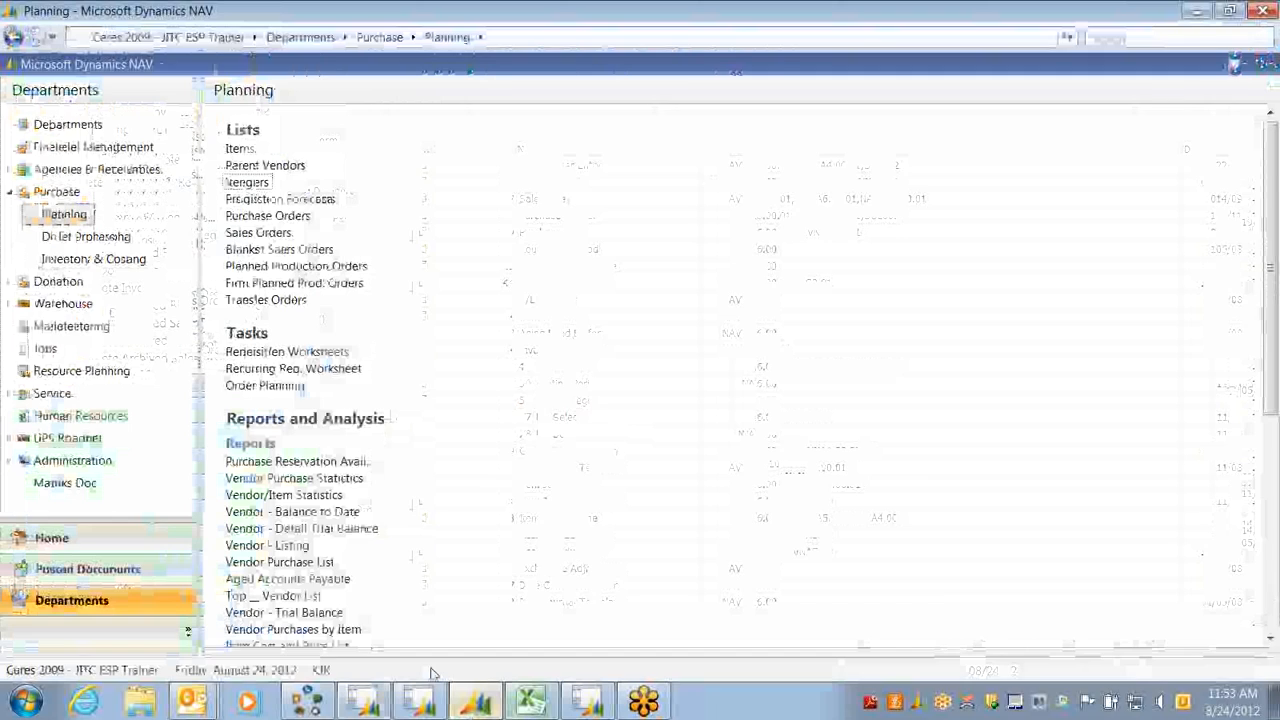
click(422, 701)
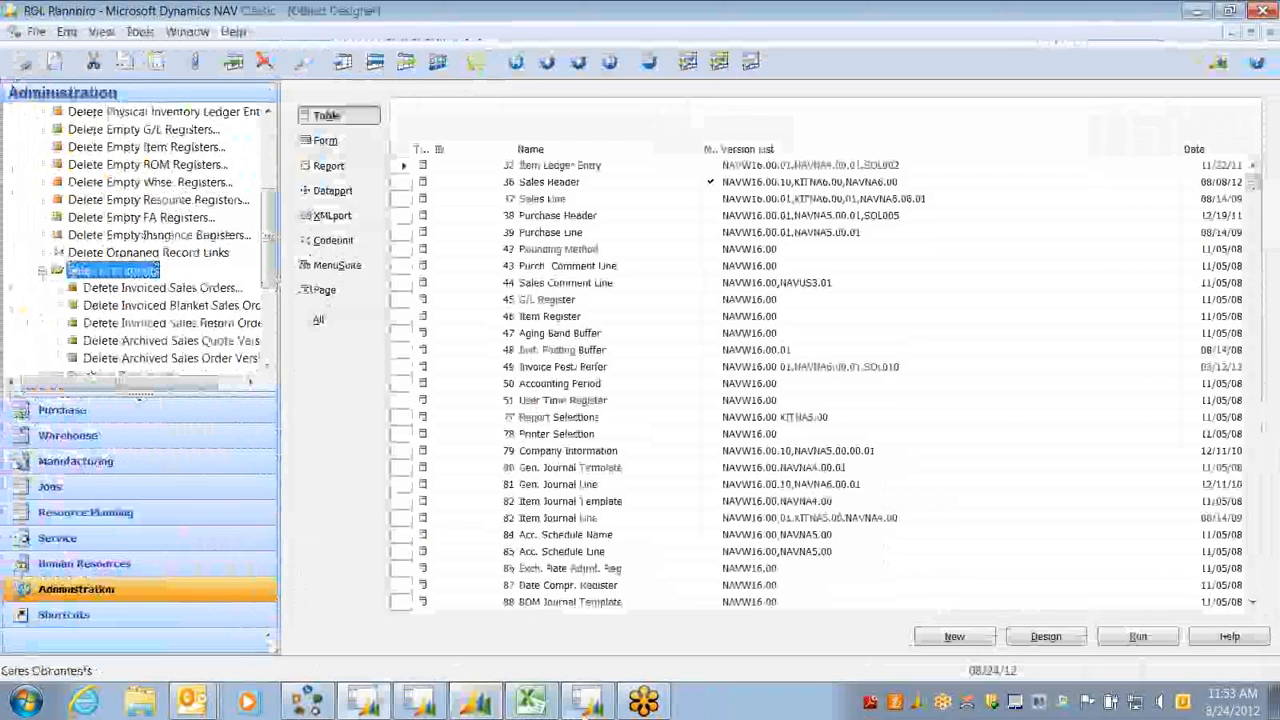
click(489, 707)
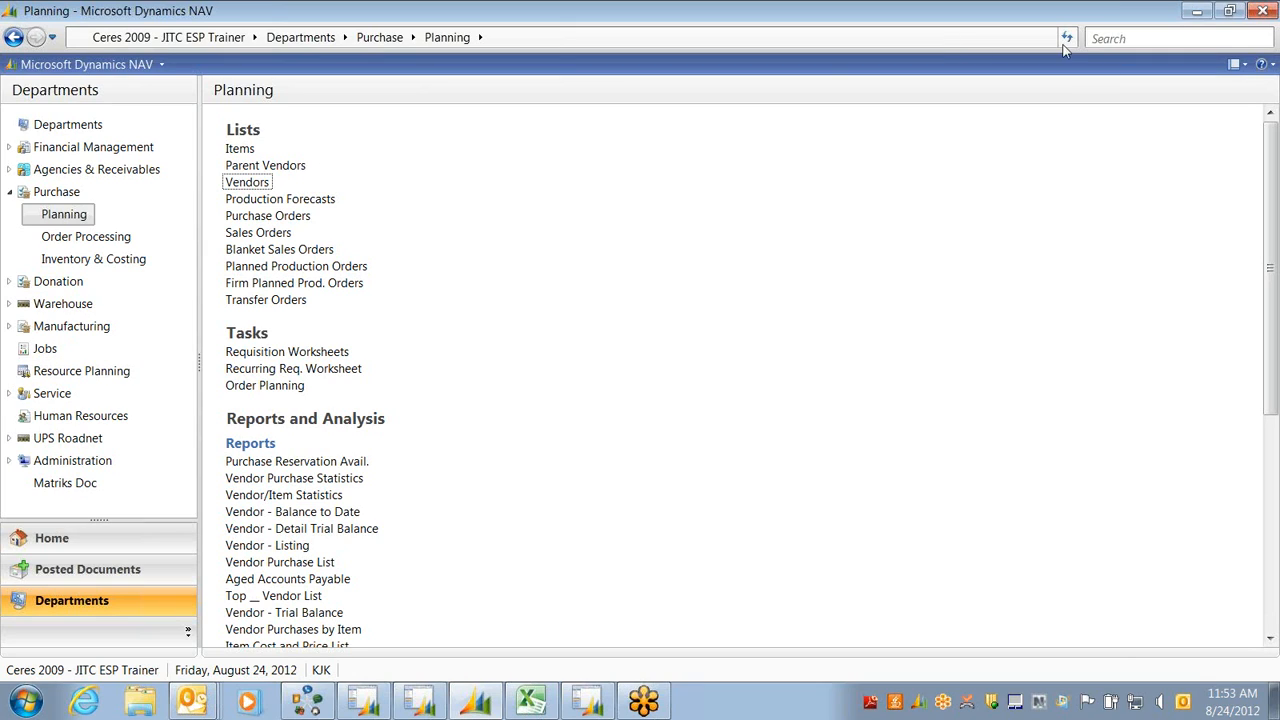
Clear the misspelled search text and search the client for 'Item'
click(1151, 37)
text(Agnec)
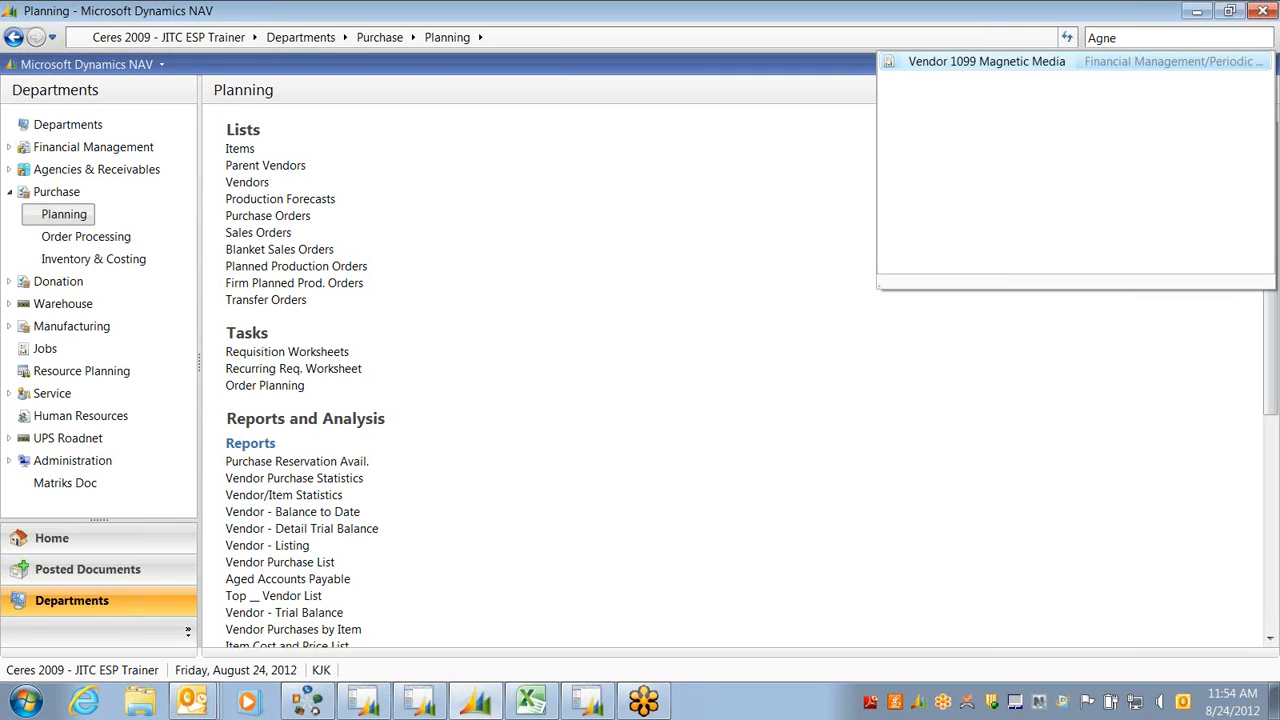
key(BackSpace)
key(BackSpace)
key(BackSpace)
text(en)
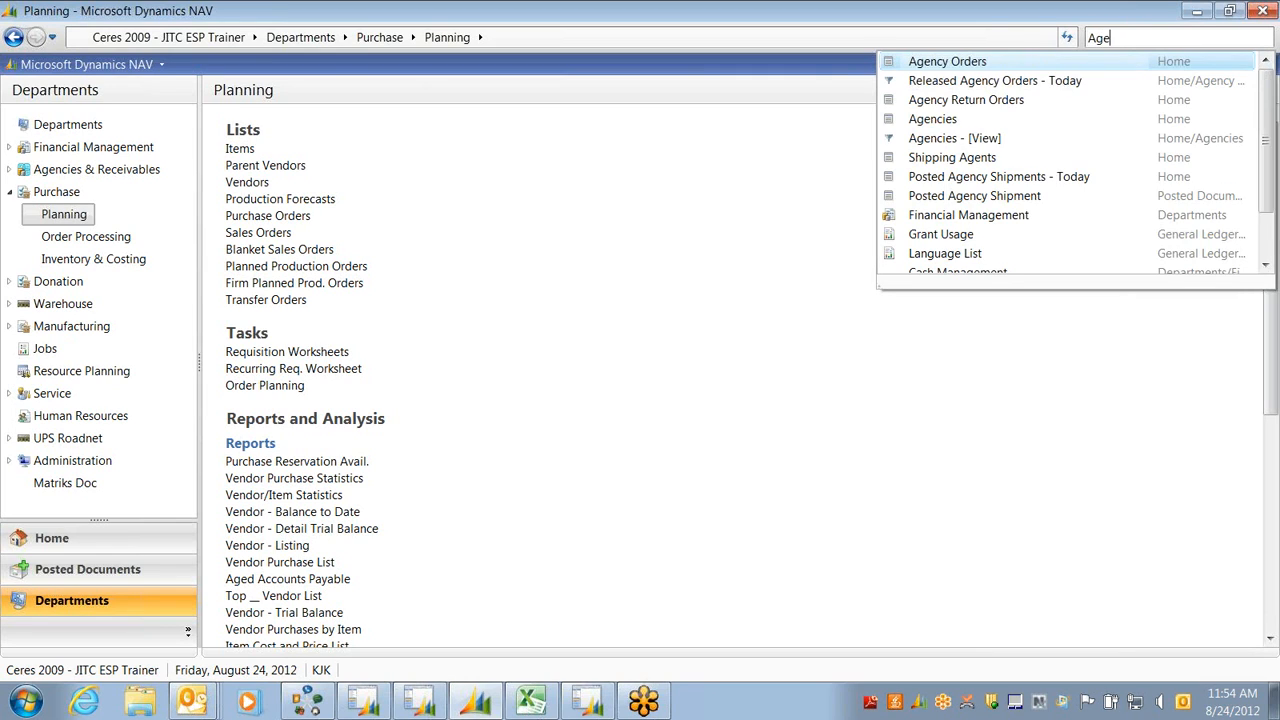
text(c)
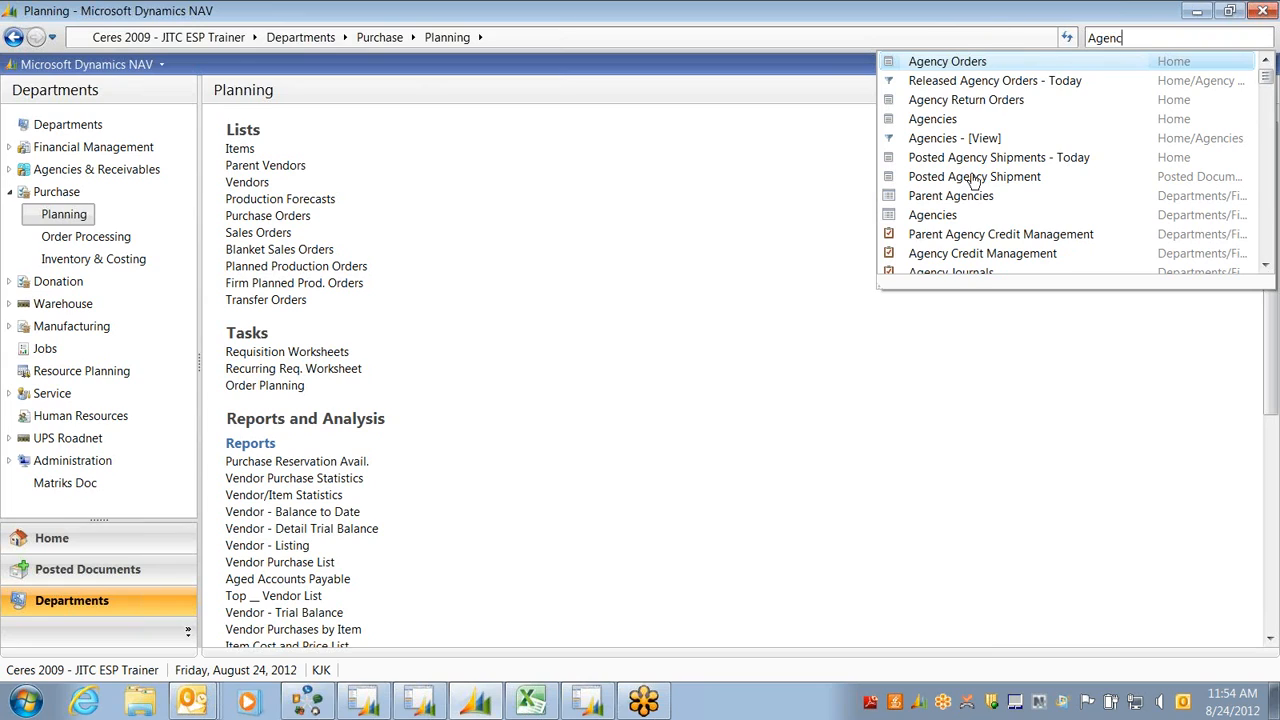
drag(1139, 39, 990, 39)
key(BackSpace)
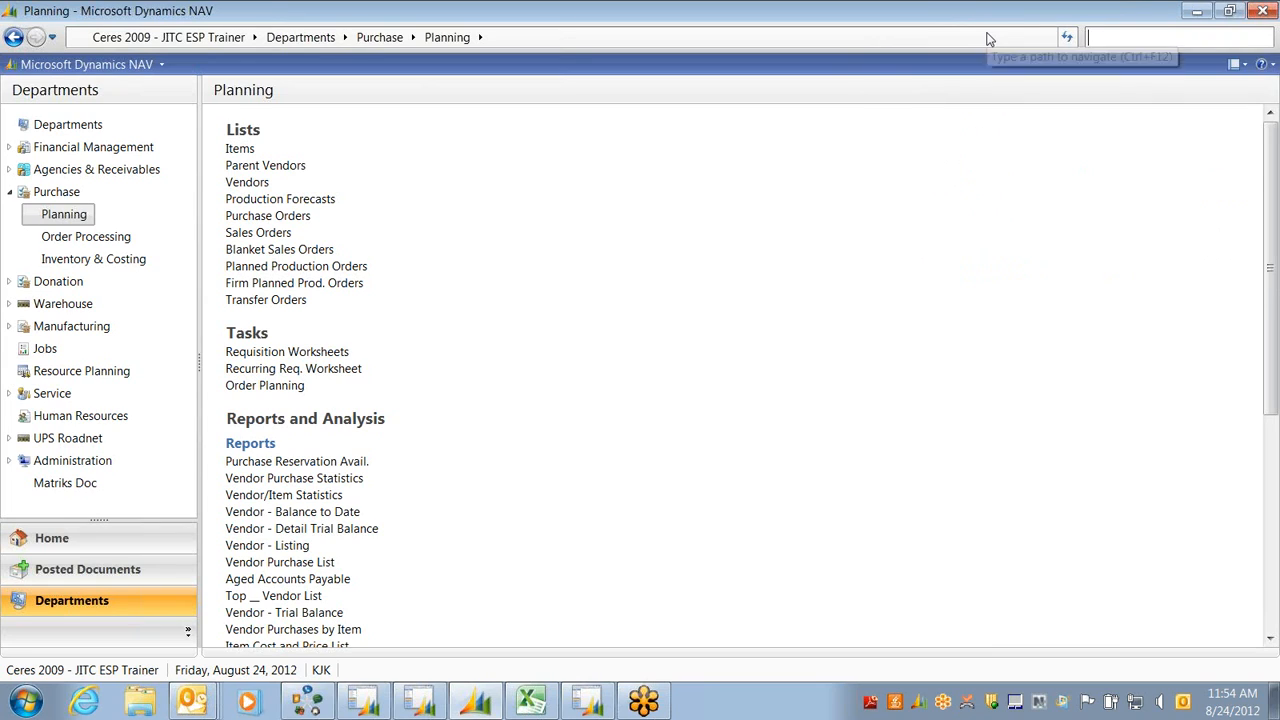
key(BackSpace)
text(Item)
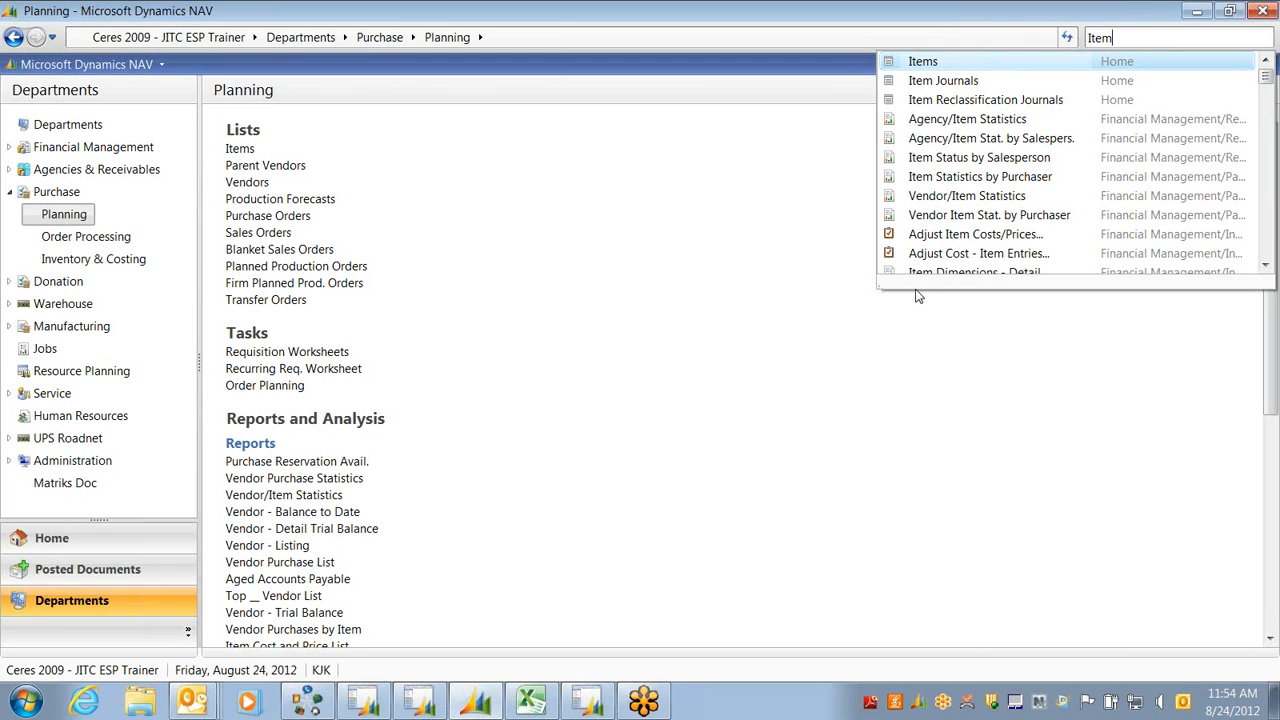
Open the Items list and scroll down to the Baby Food, Baby Wipes and Backpack items
click(912, 63)
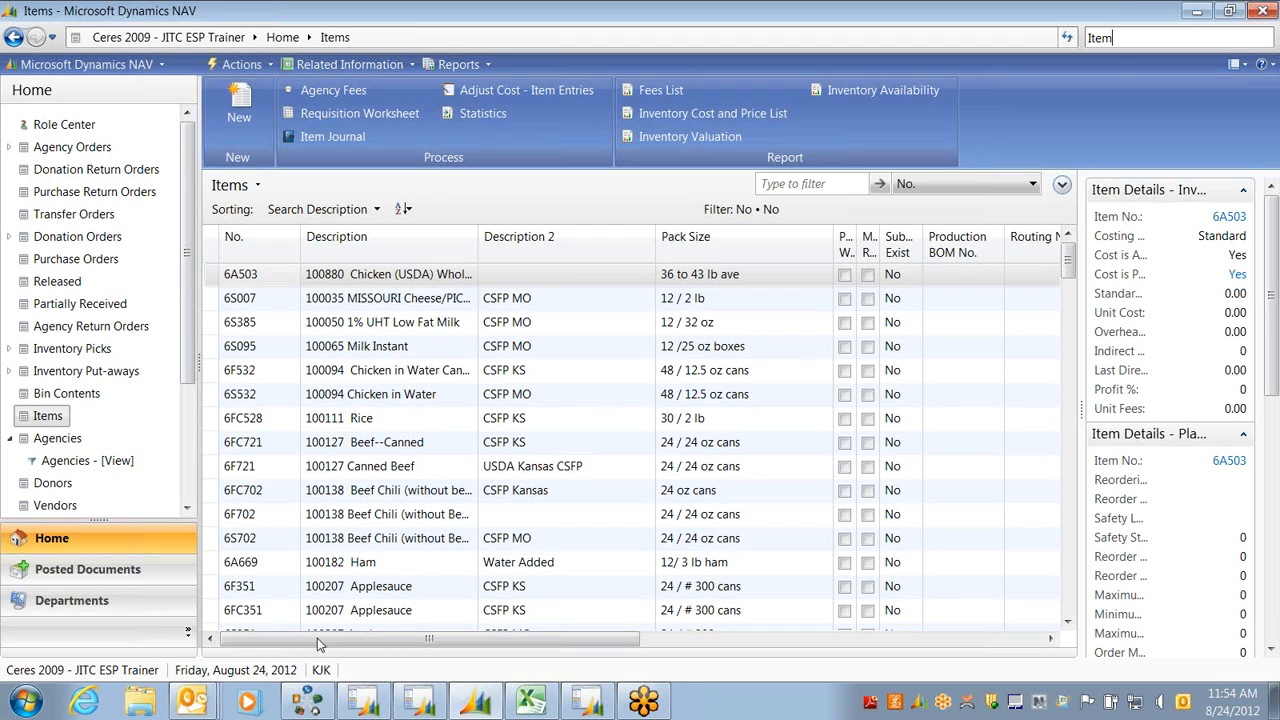
drag(1070, 265, 1050, 248)
click(1068, 622)
click(1068, 622)
click(1068, 622)
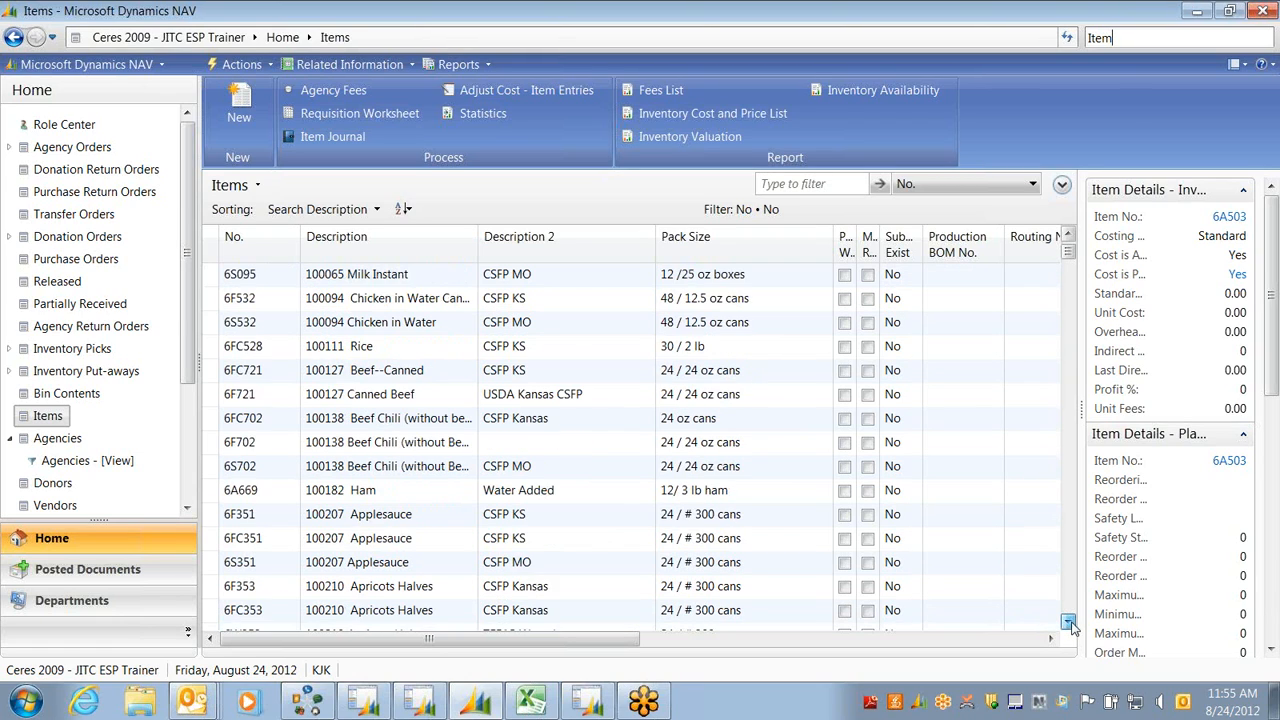
click(1070, 624)
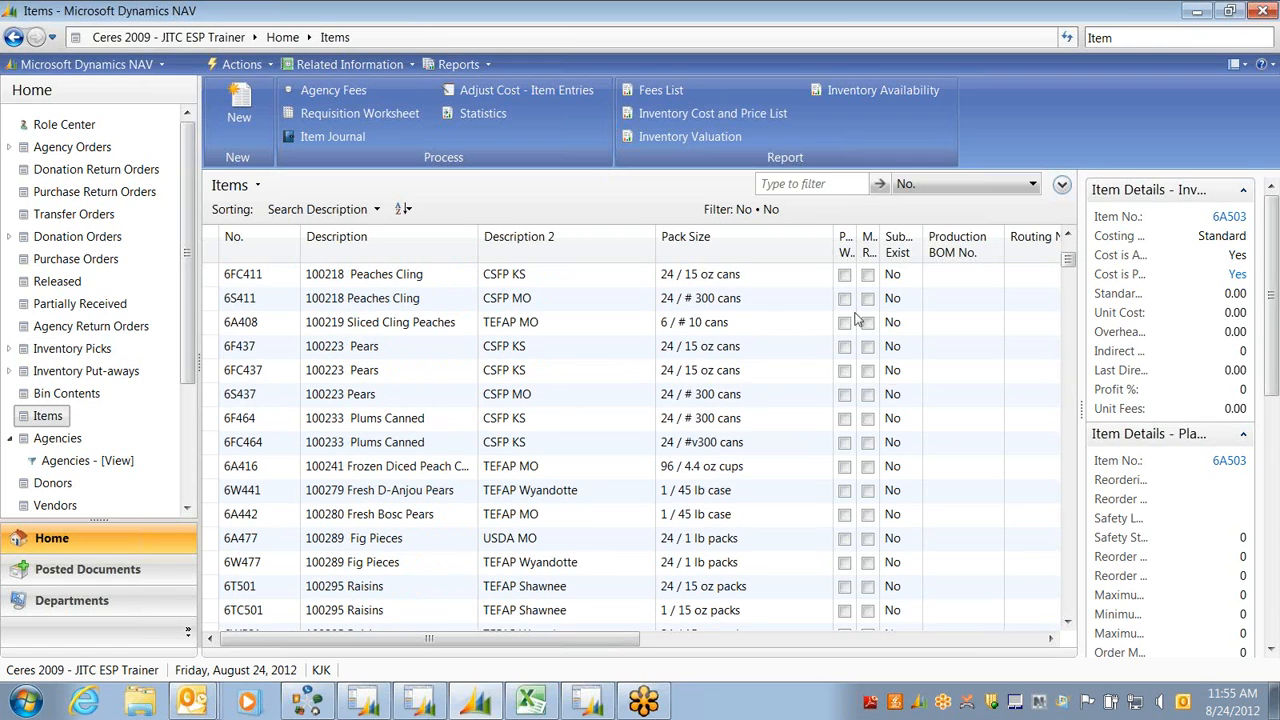
click(1068, 622)
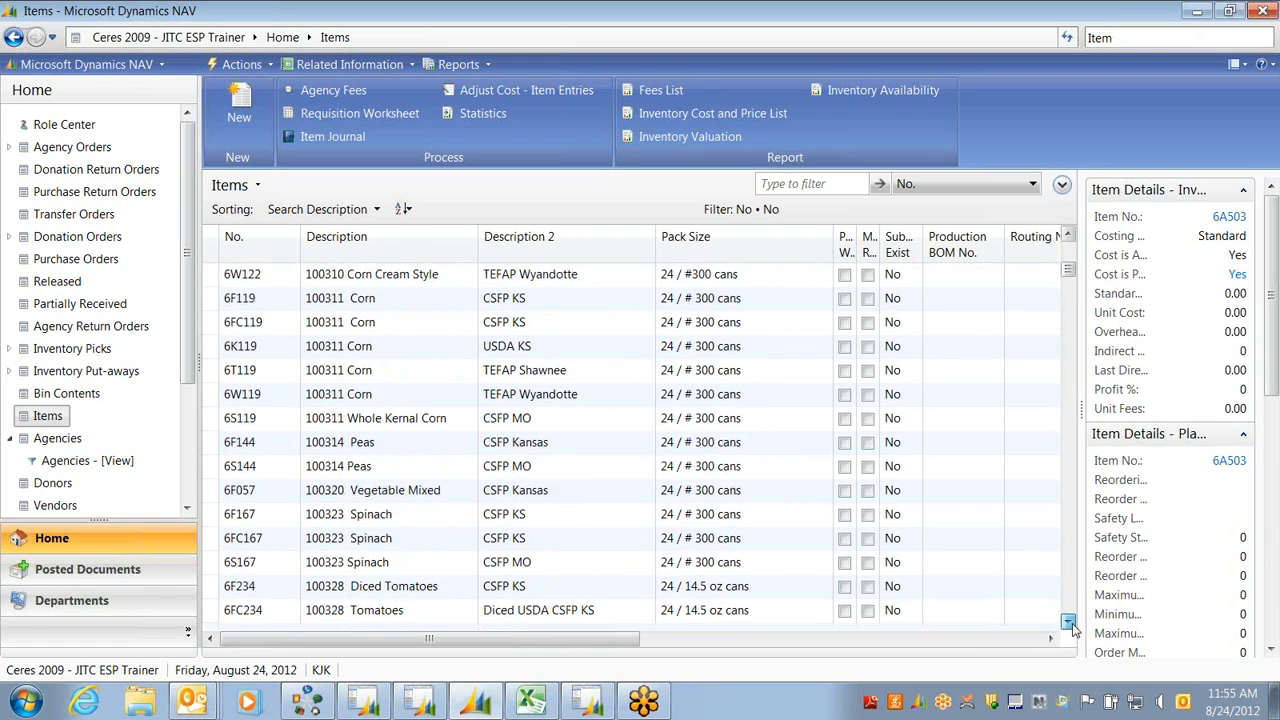
drag(1068, 622, 1068, 625)
click(1070, 625)
click(1070, 625)
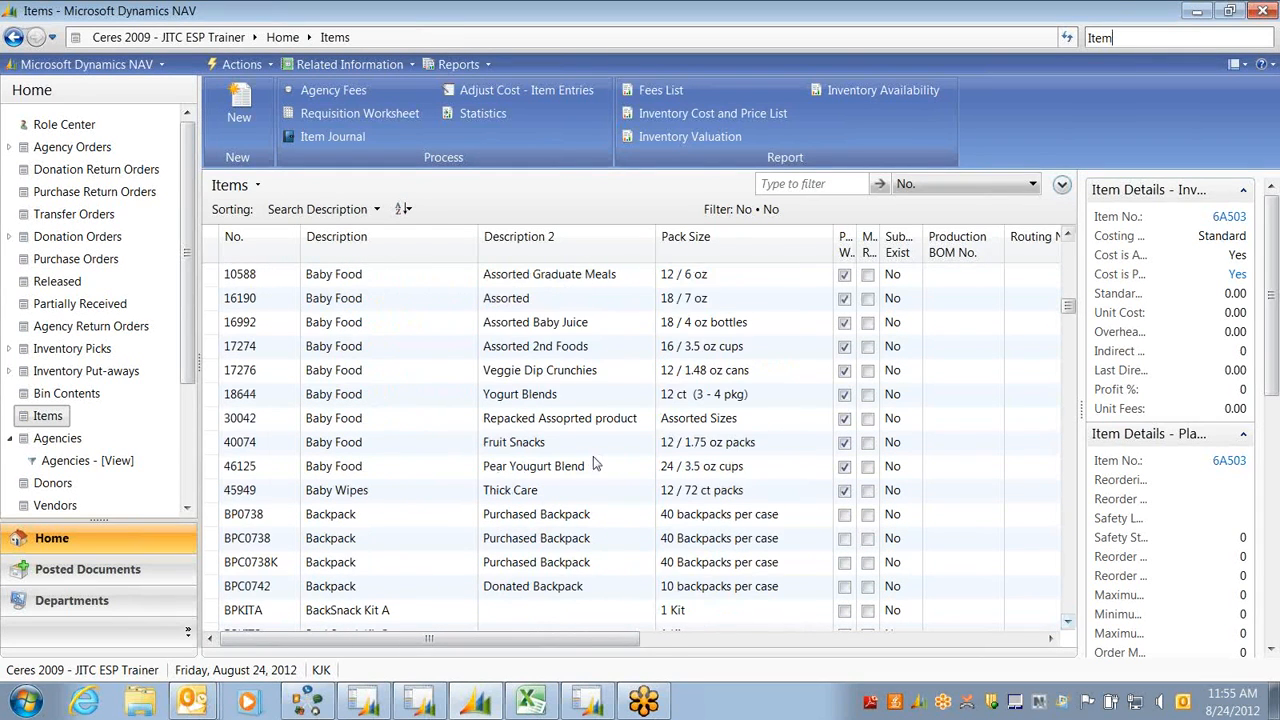
click(1068, 236)
click(1068, 236)
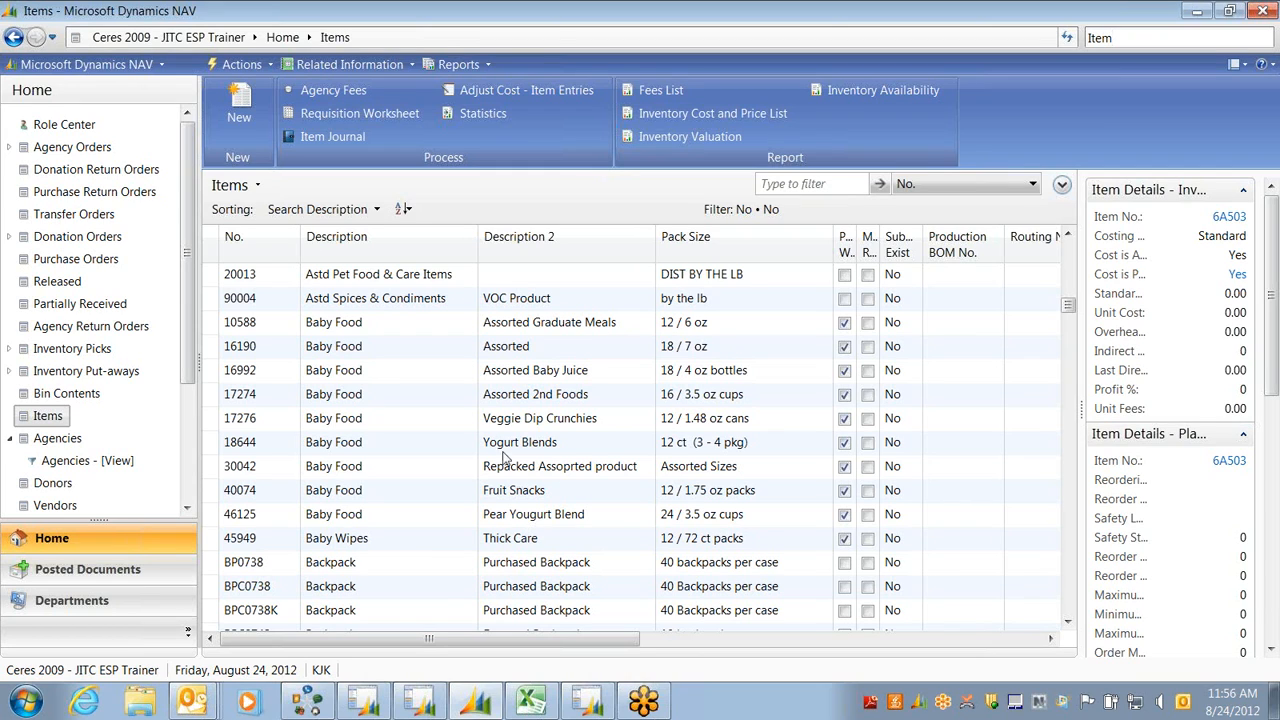
click(378, 211)
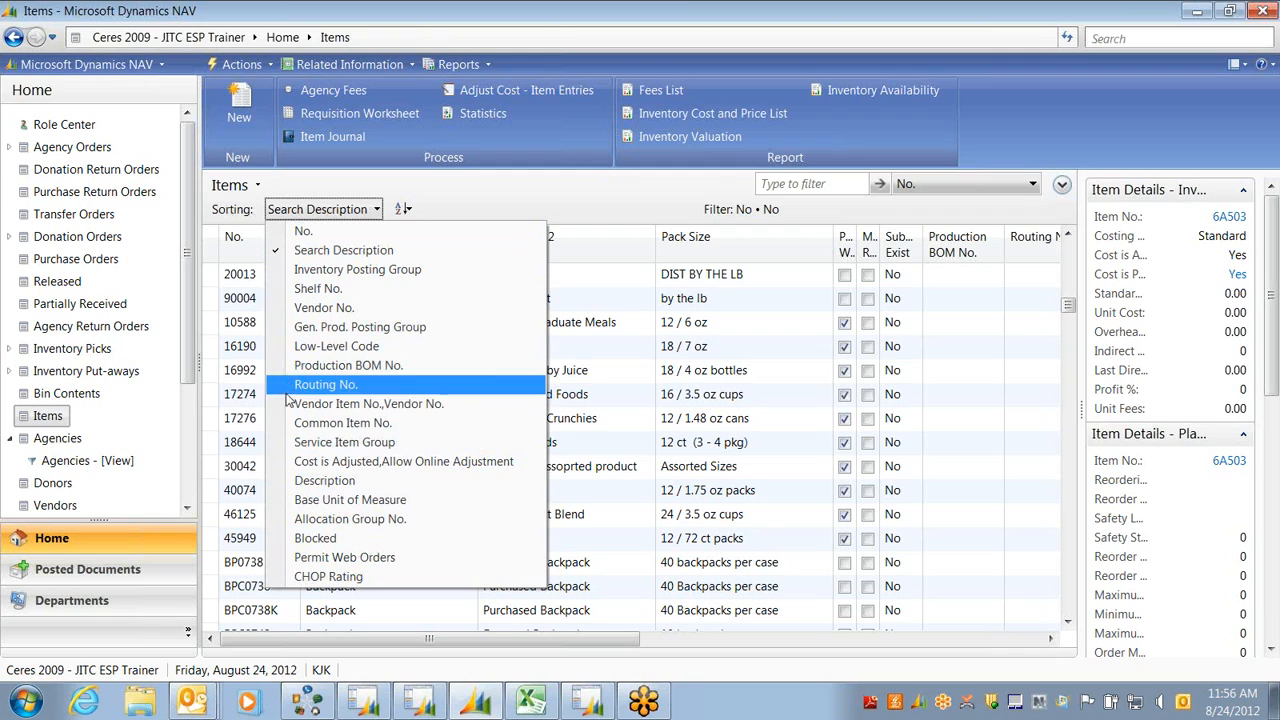
click(300, 231)
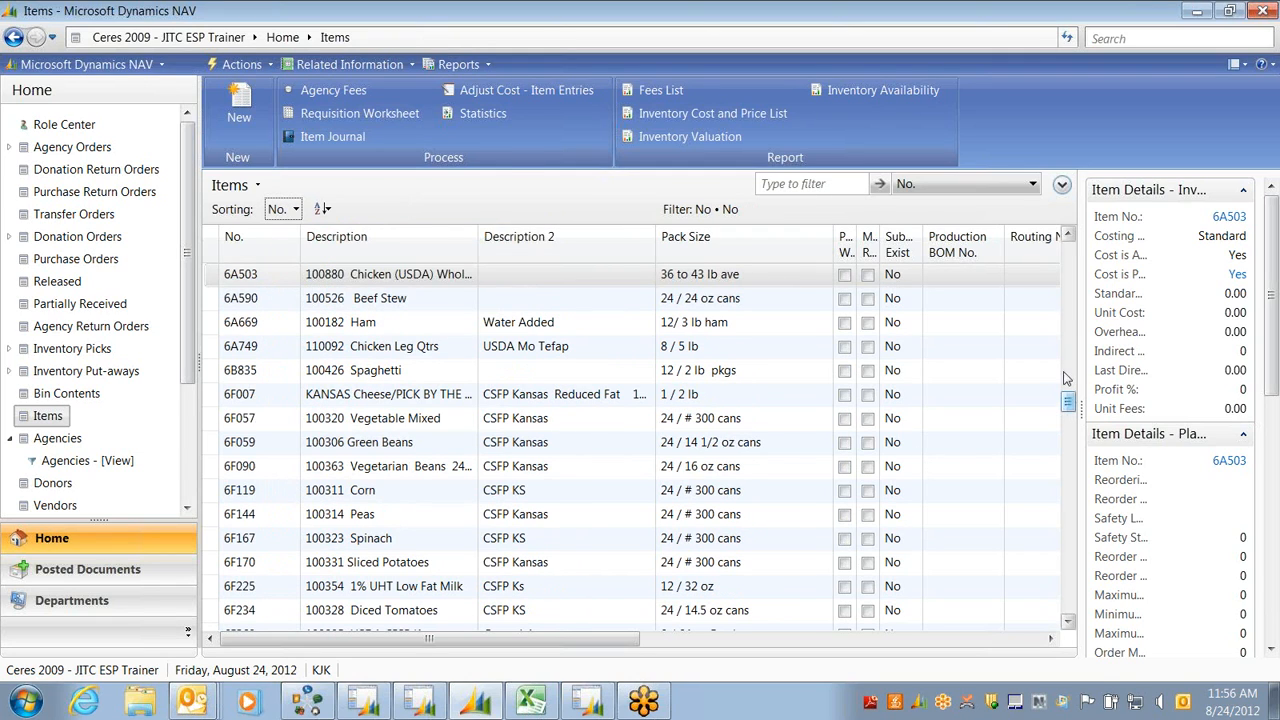
drag(1067, 350, 1068, 249)
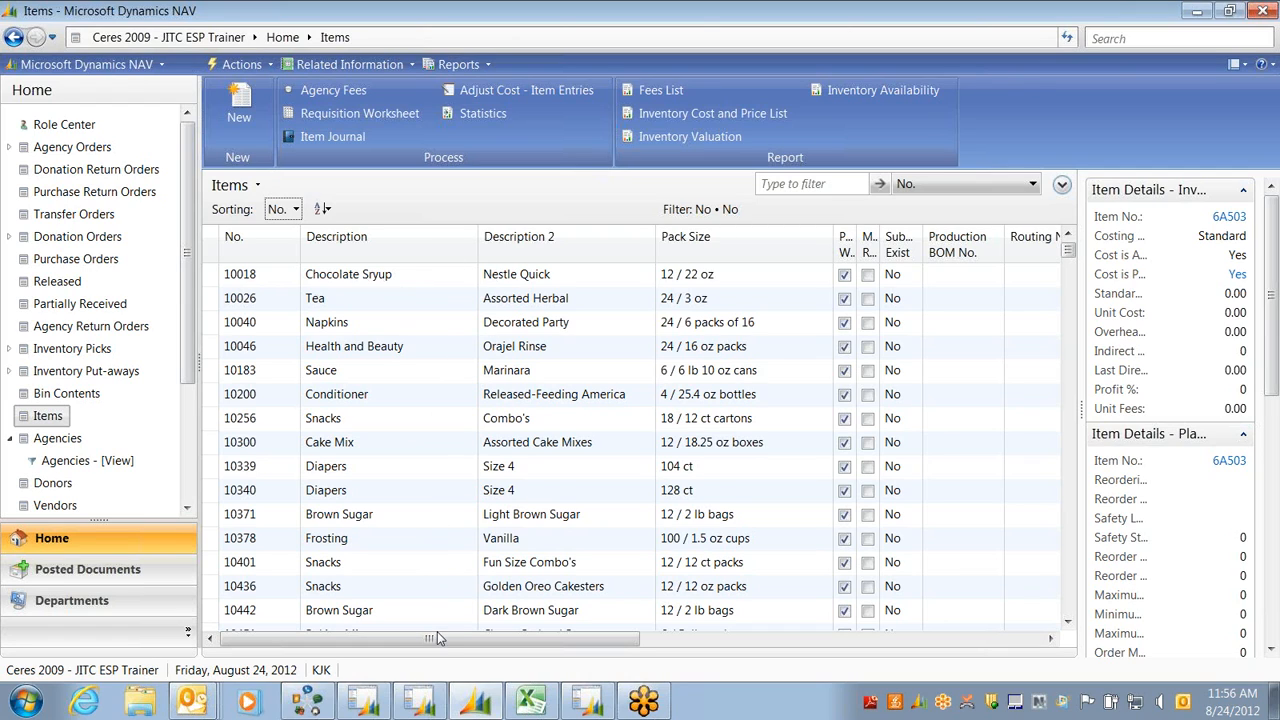
click(295, 211)
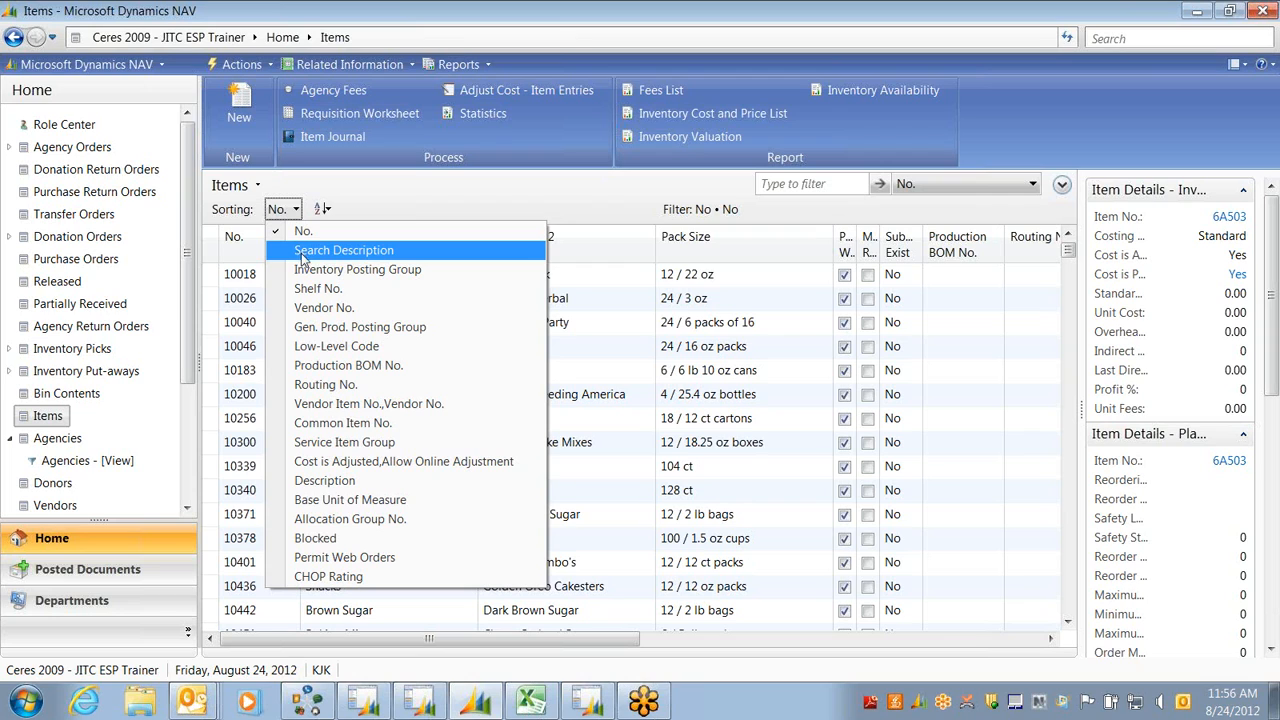
click(300, 251)
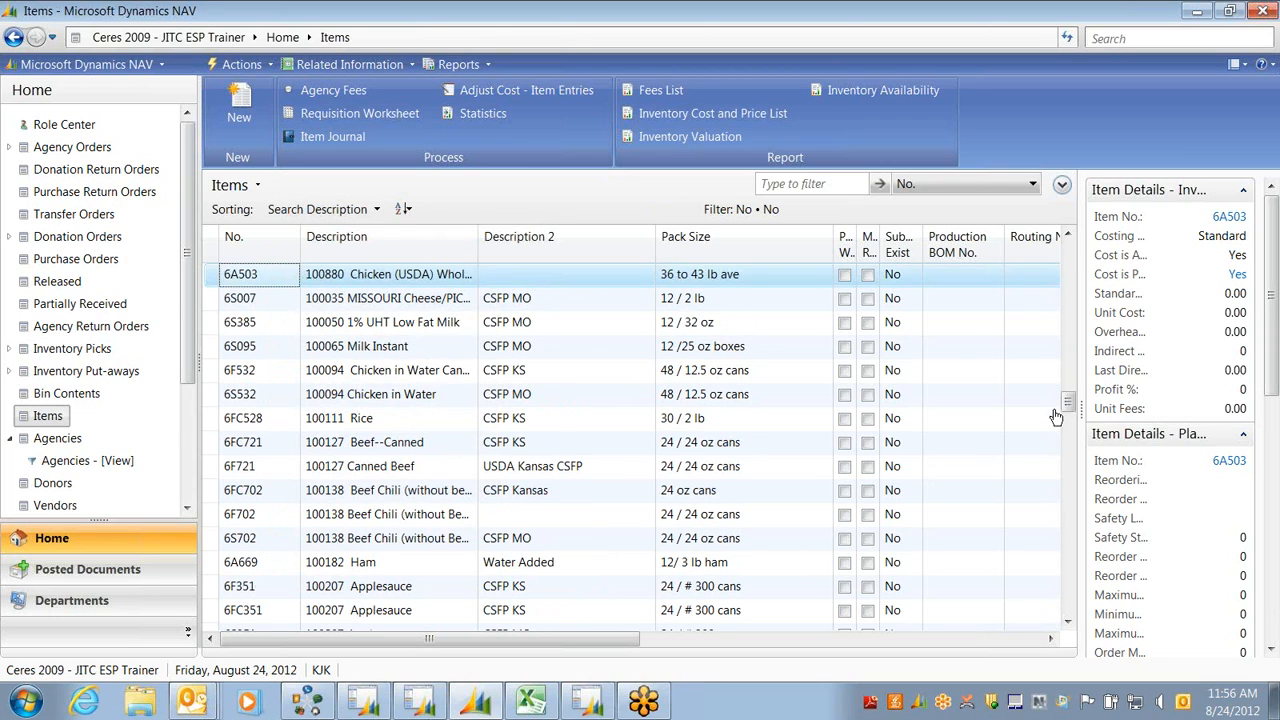
drag(1070, 400, 1070, 256)
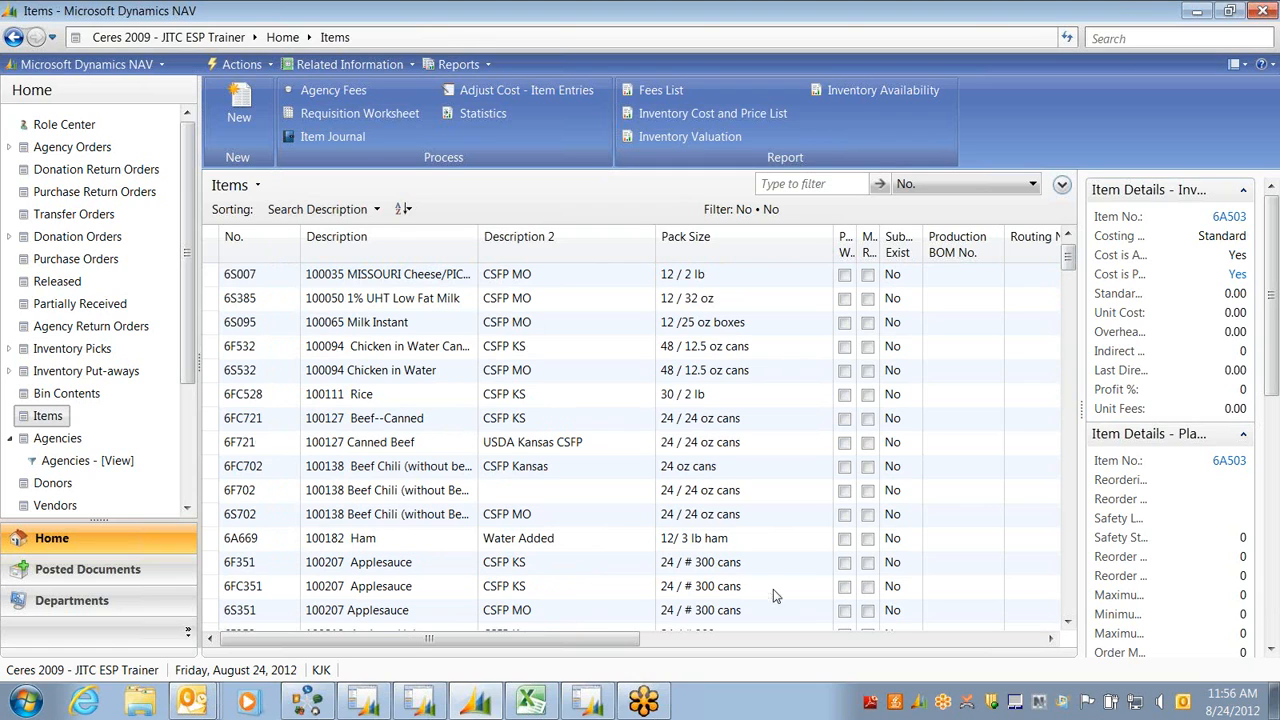
drag(597, 639, 778, 645)
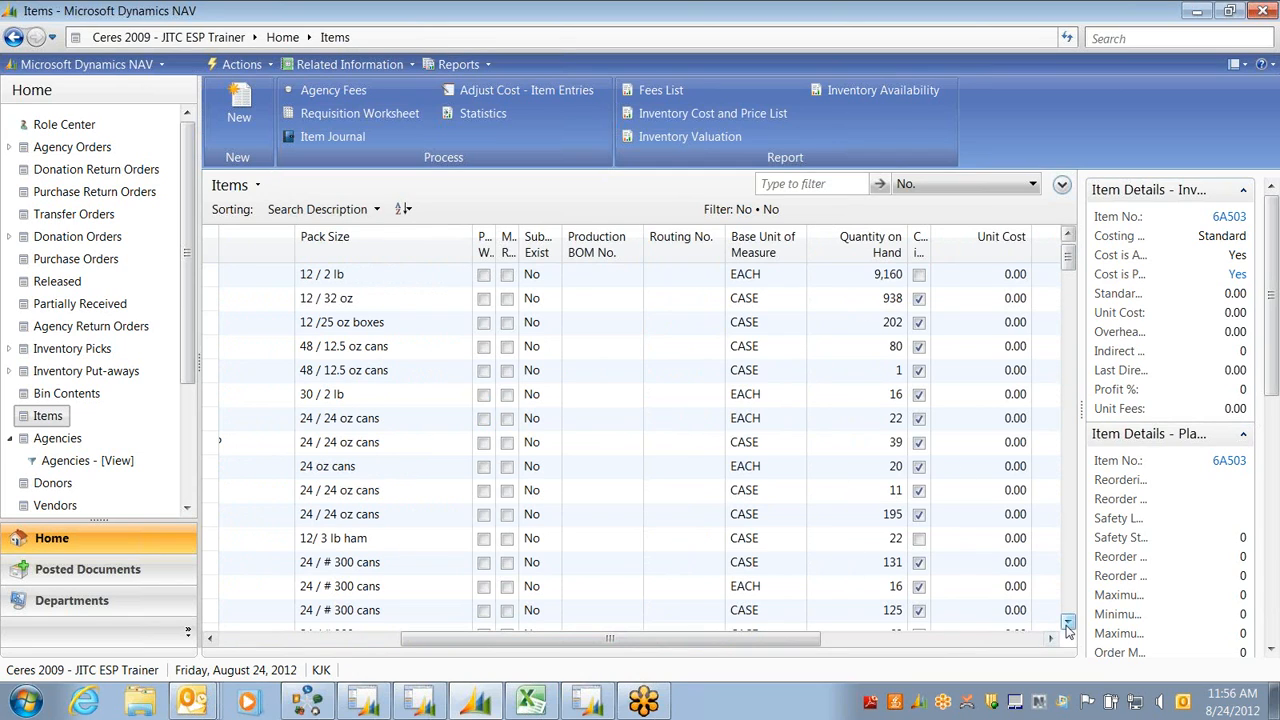
drag(1068, 625, 1068, 625)
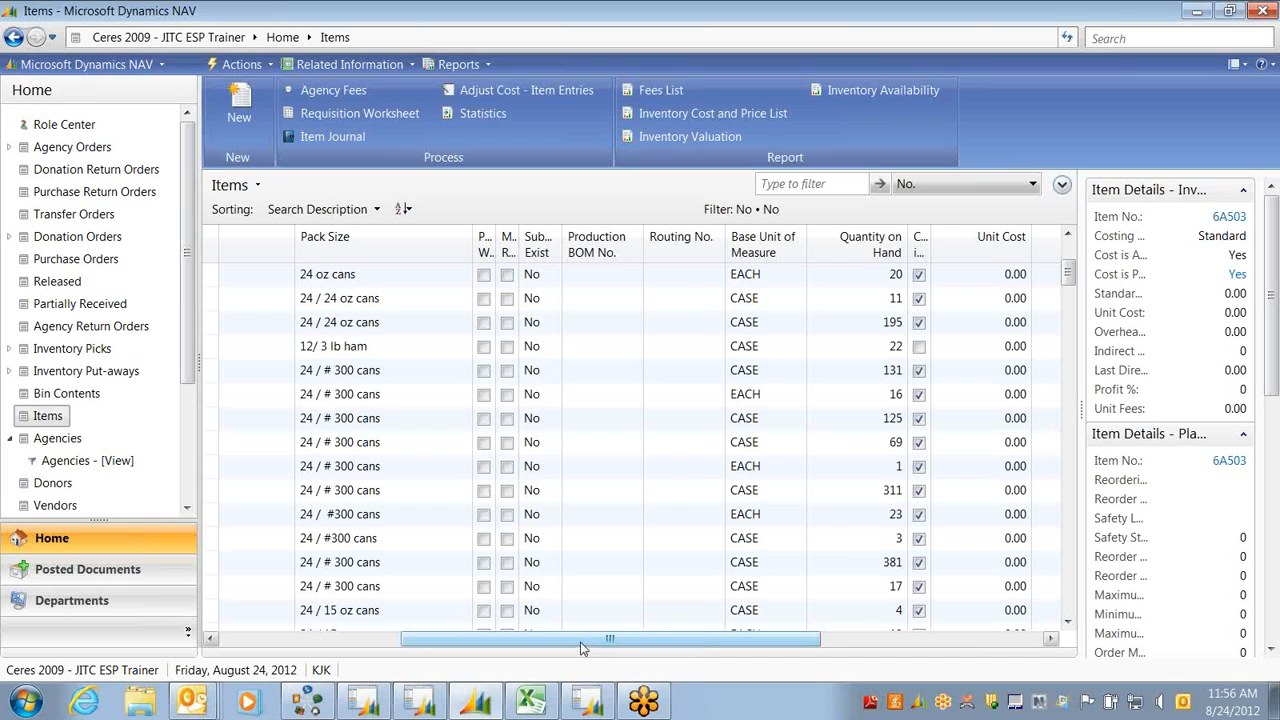
drag(583, 644, 391, 642)
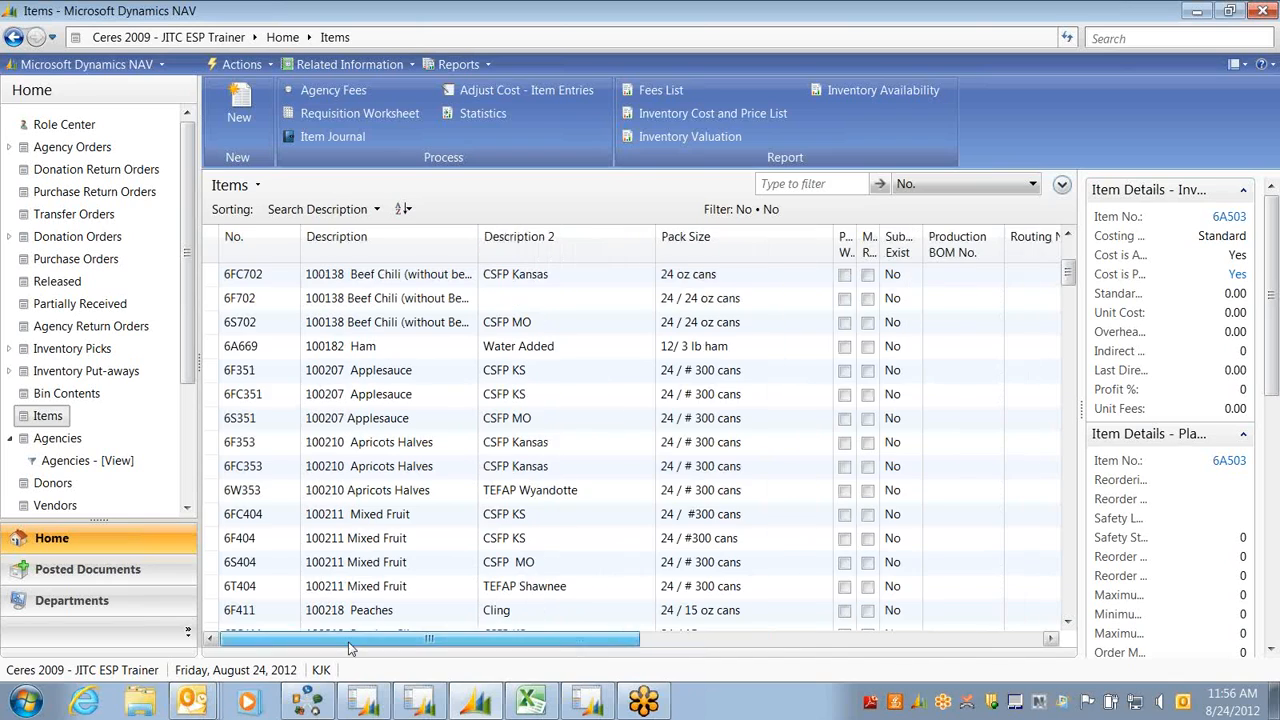
click(362, 546)
Open the 6F404 Mixed Fruit item card and check its base unit, leaving it as CASE
double_click(362, 546)
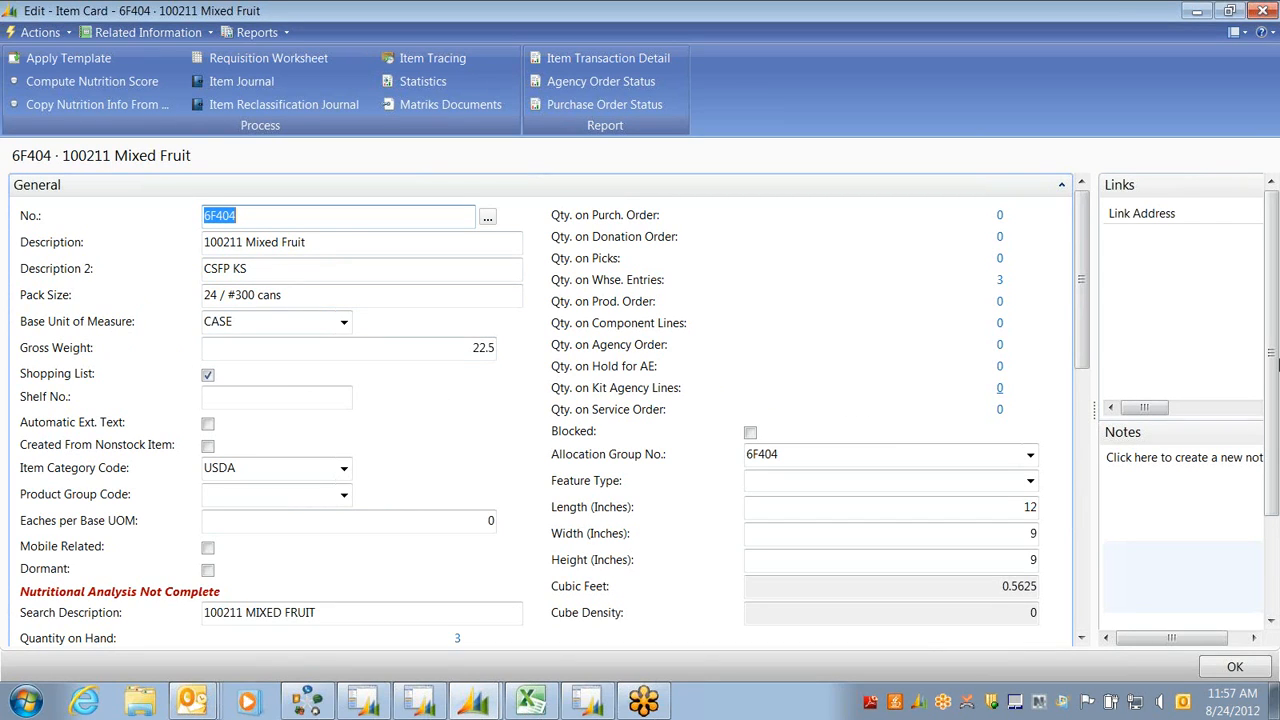
click(342, 322)
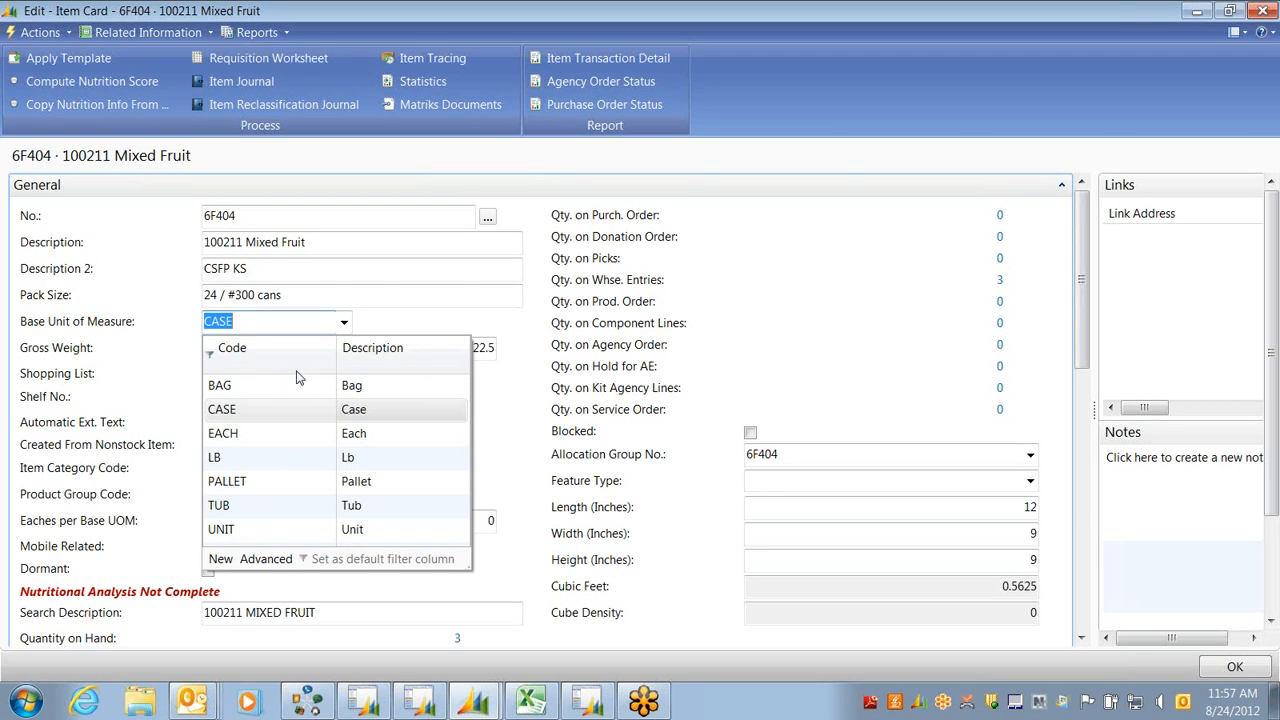
key(Escape)
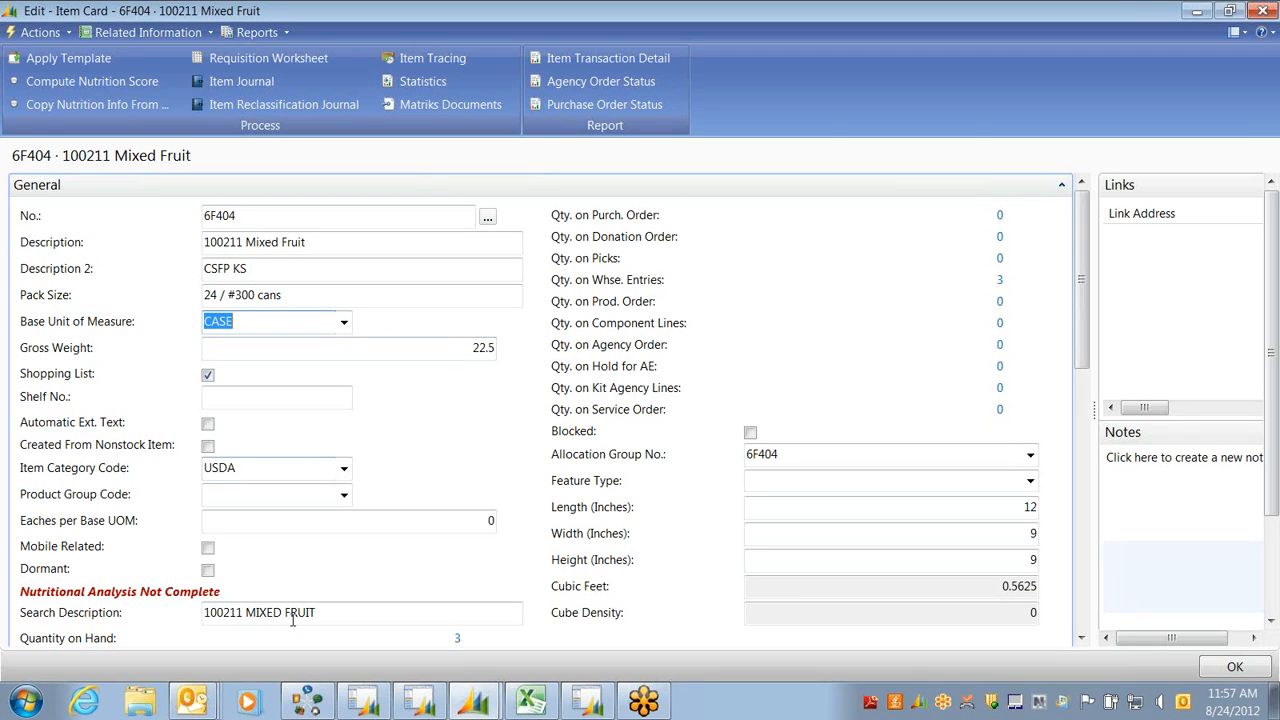
key(Tab)
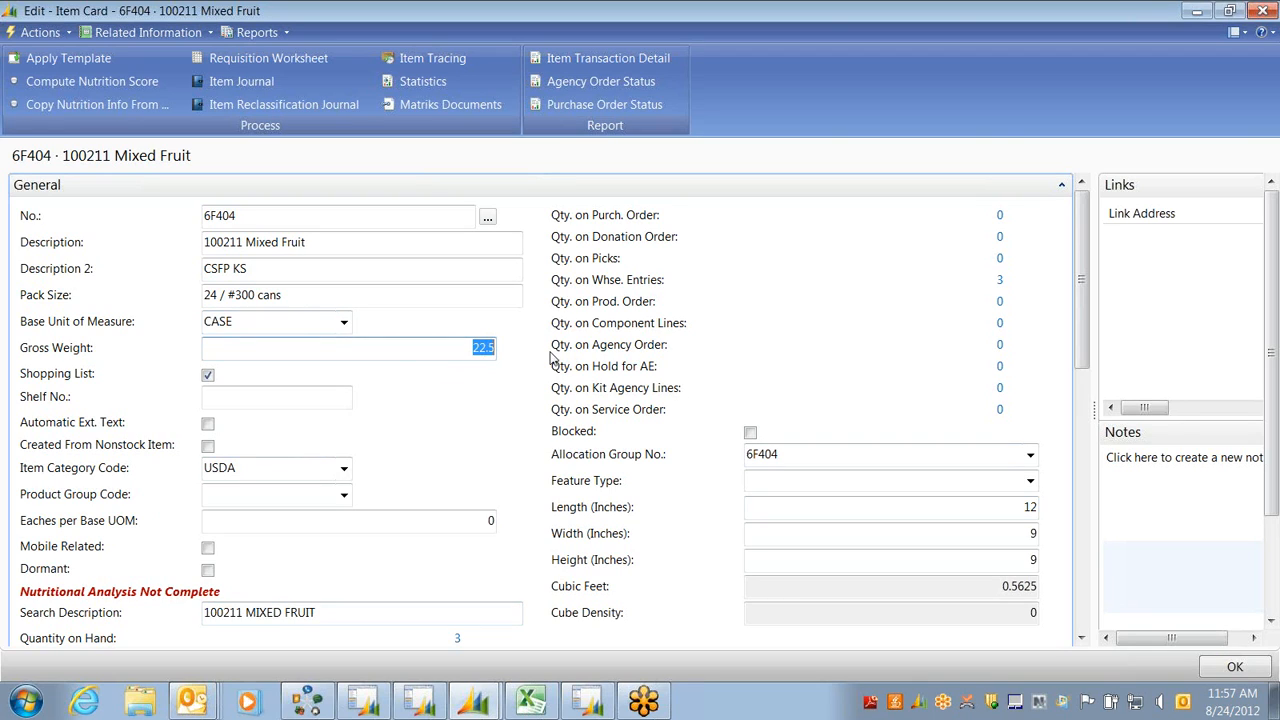
text(122)
key(Tab)
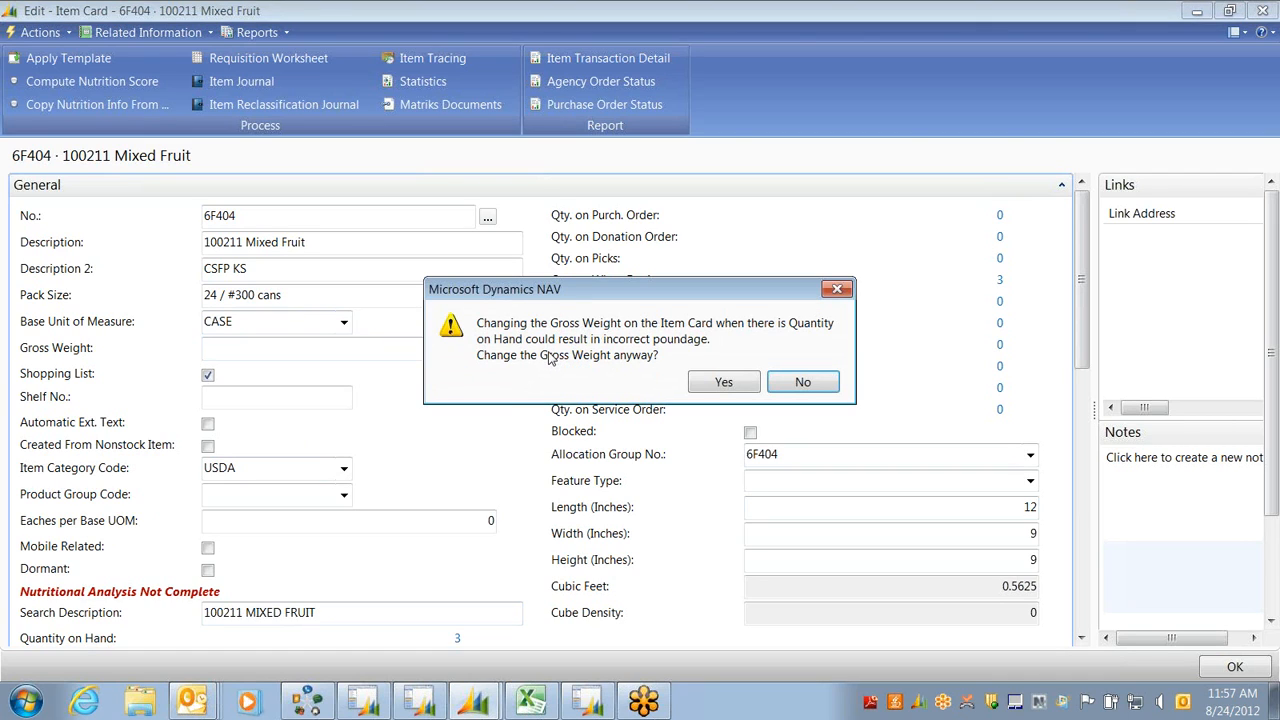
key(Return)
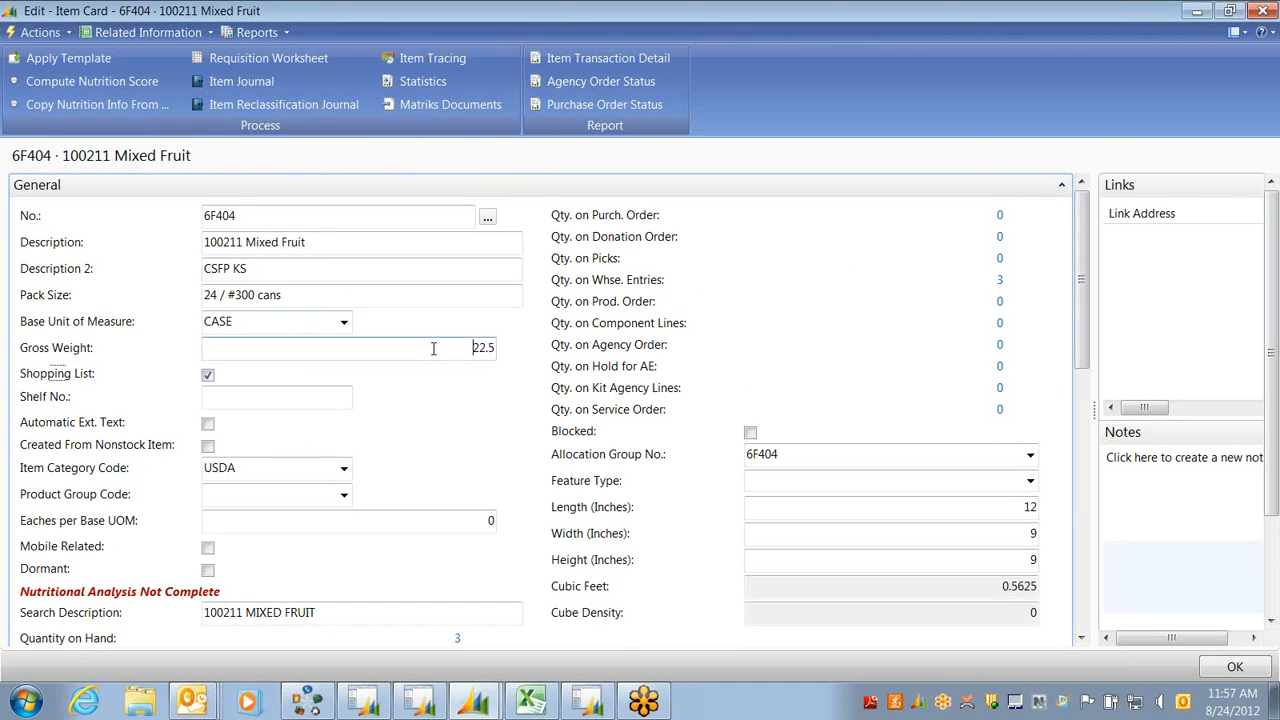
drag(474, 348, 490, 350)
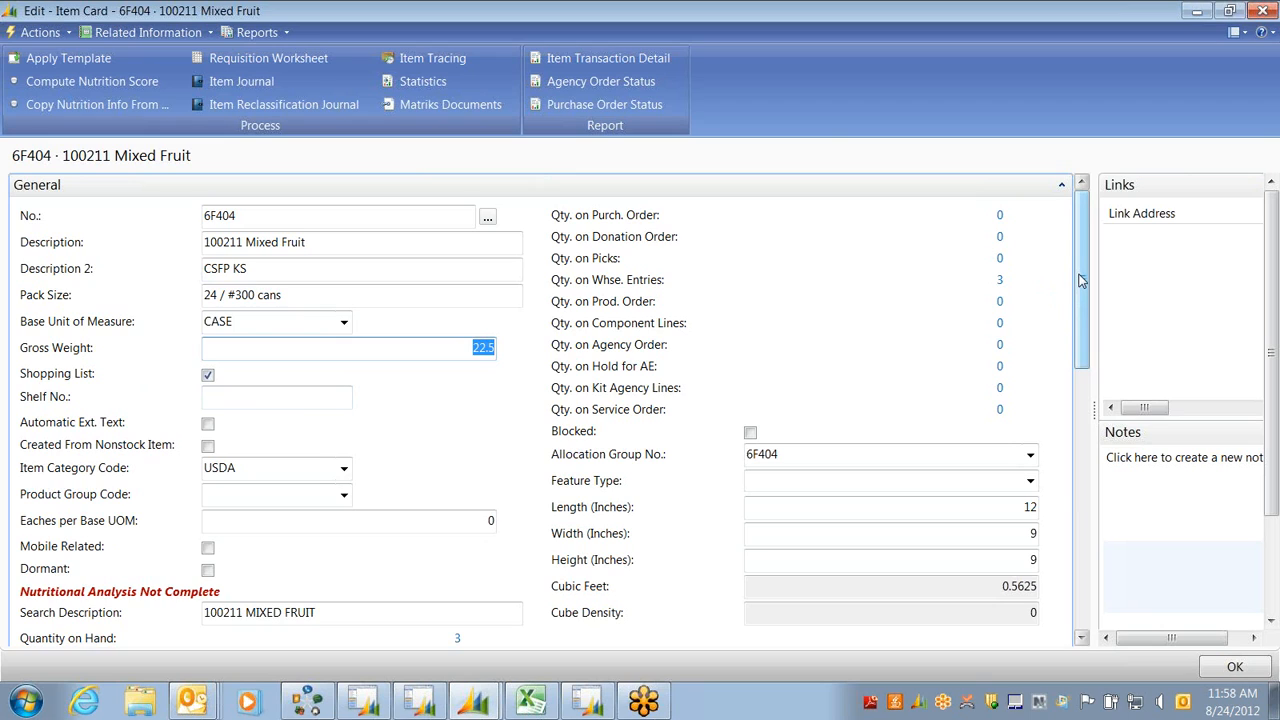
scroll(1080, 281, down, 1)
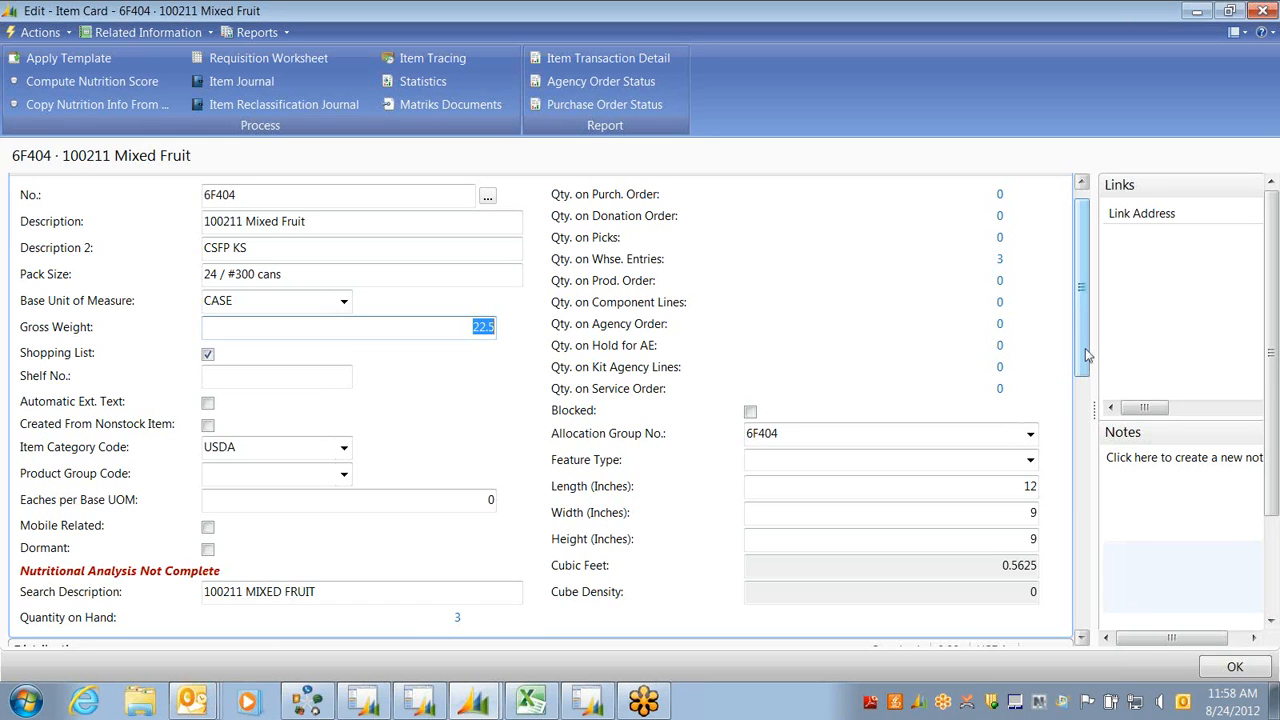
scroll(1085, 348, down, 1)
drag(1085, 356, 1100, 410)
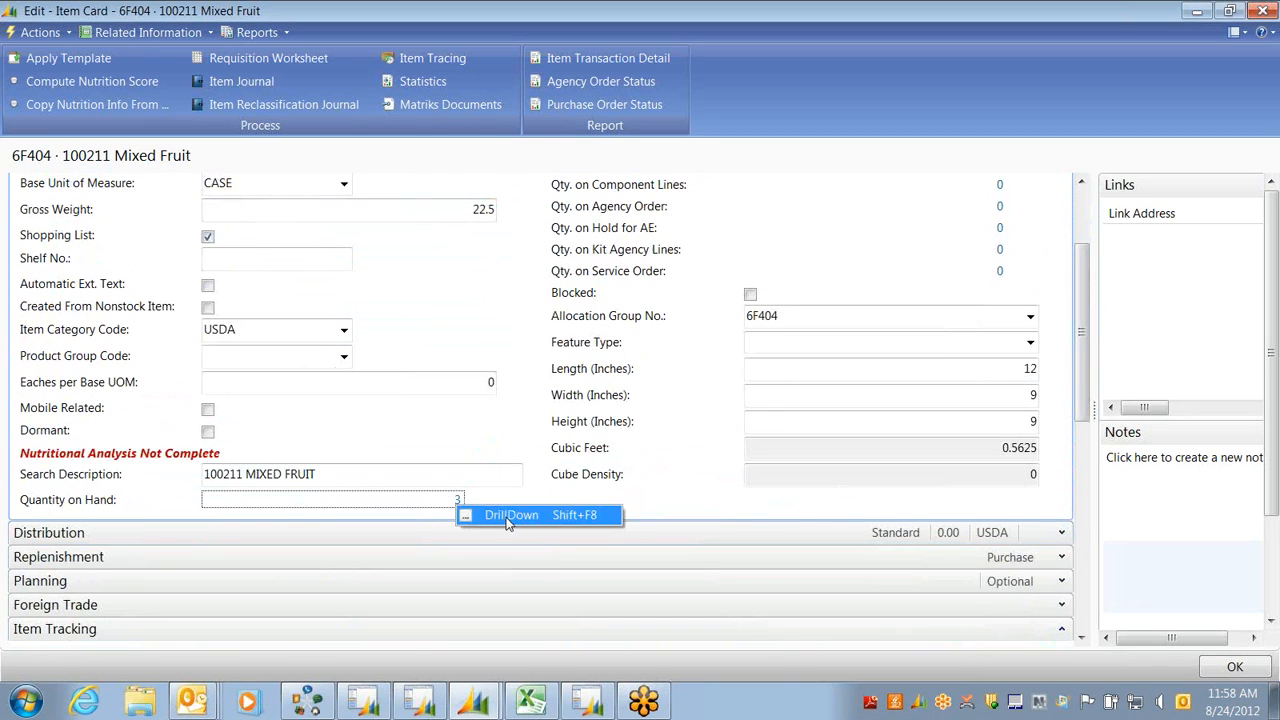
click(457, 497)
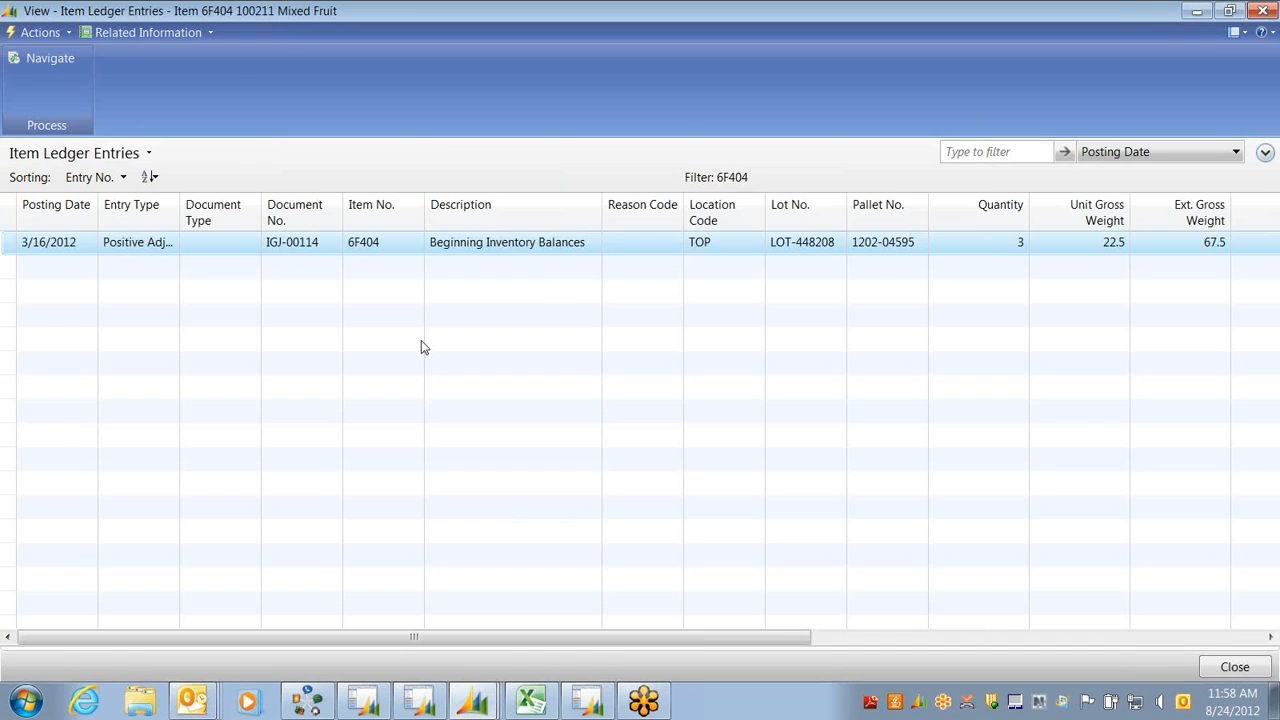
key(Escape)
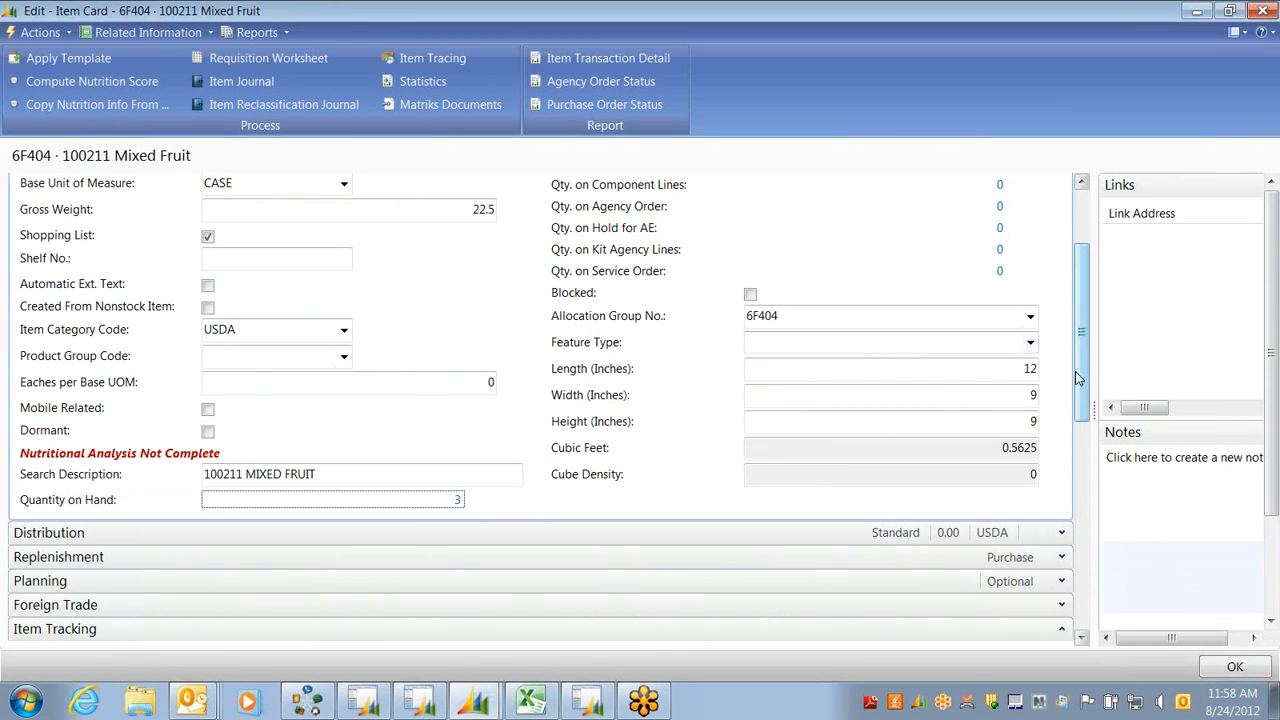
drag(1078, 378, 1060, 266)
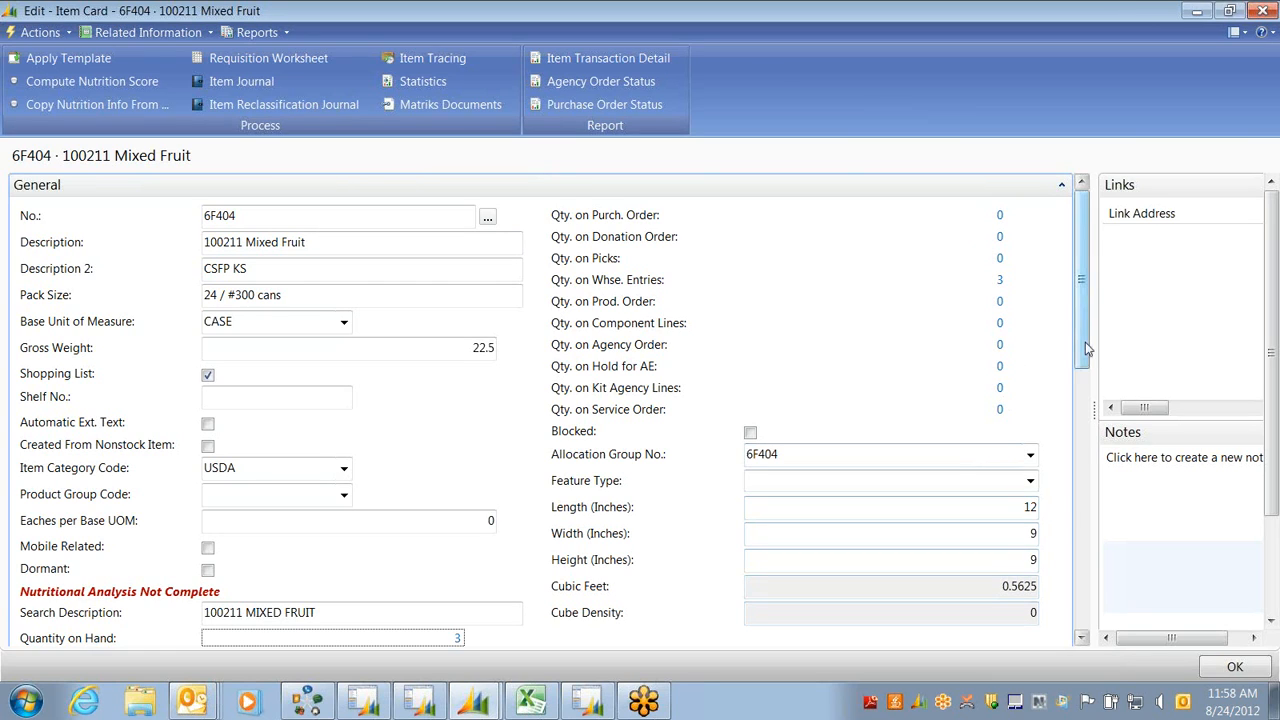
drag(1085, 348, 1090, 442)
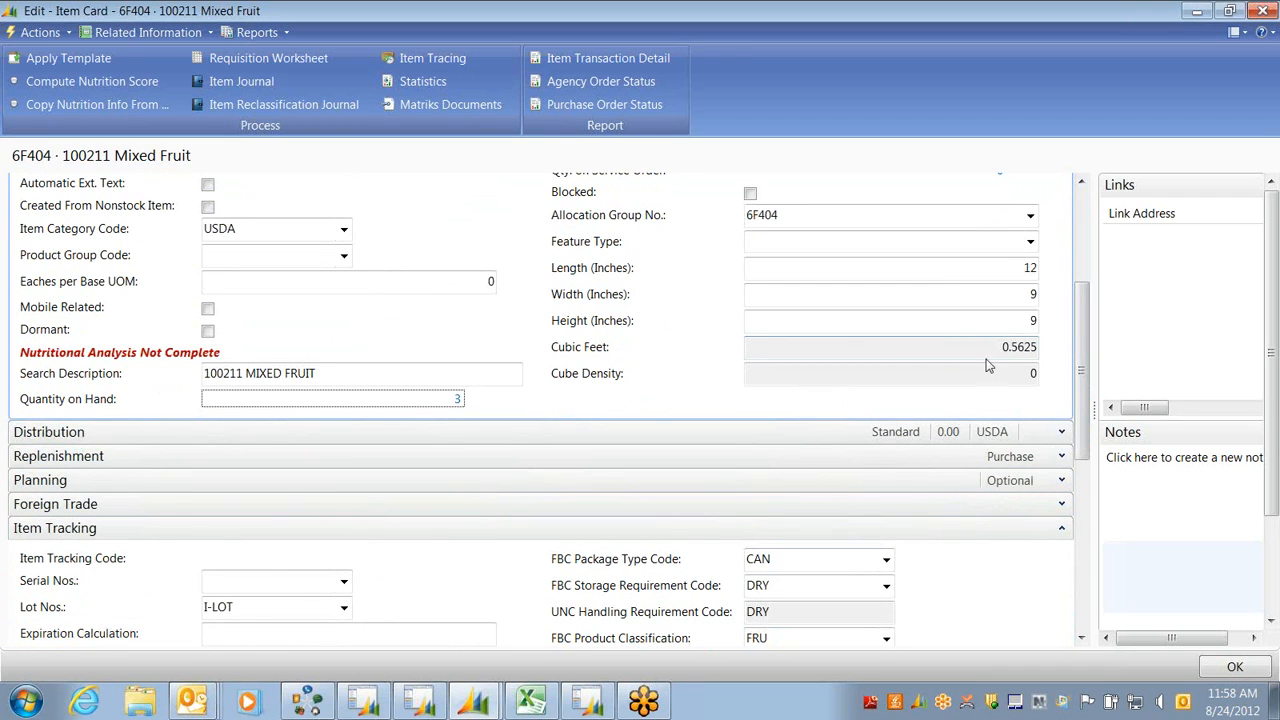
Enter 12 in Length (Inches) so Cube Density recalculates to 40, then return to the card's top
click(1025, 373)
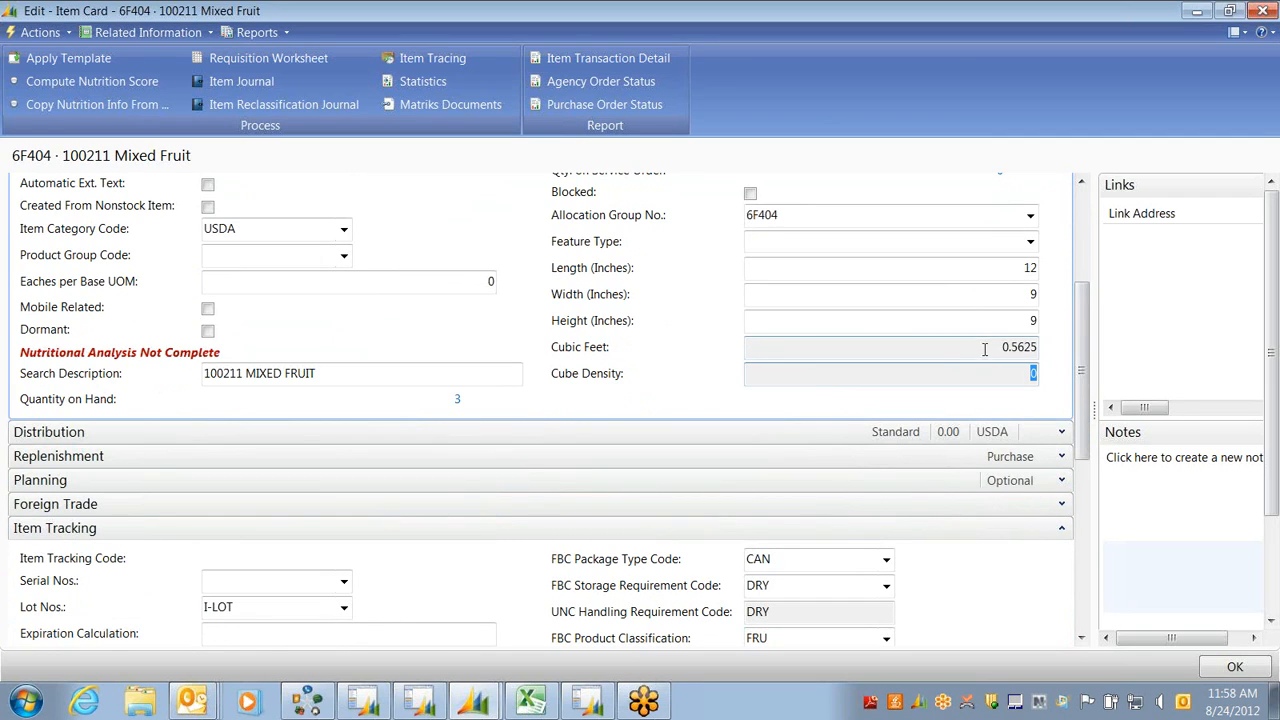
click(1036, 268)
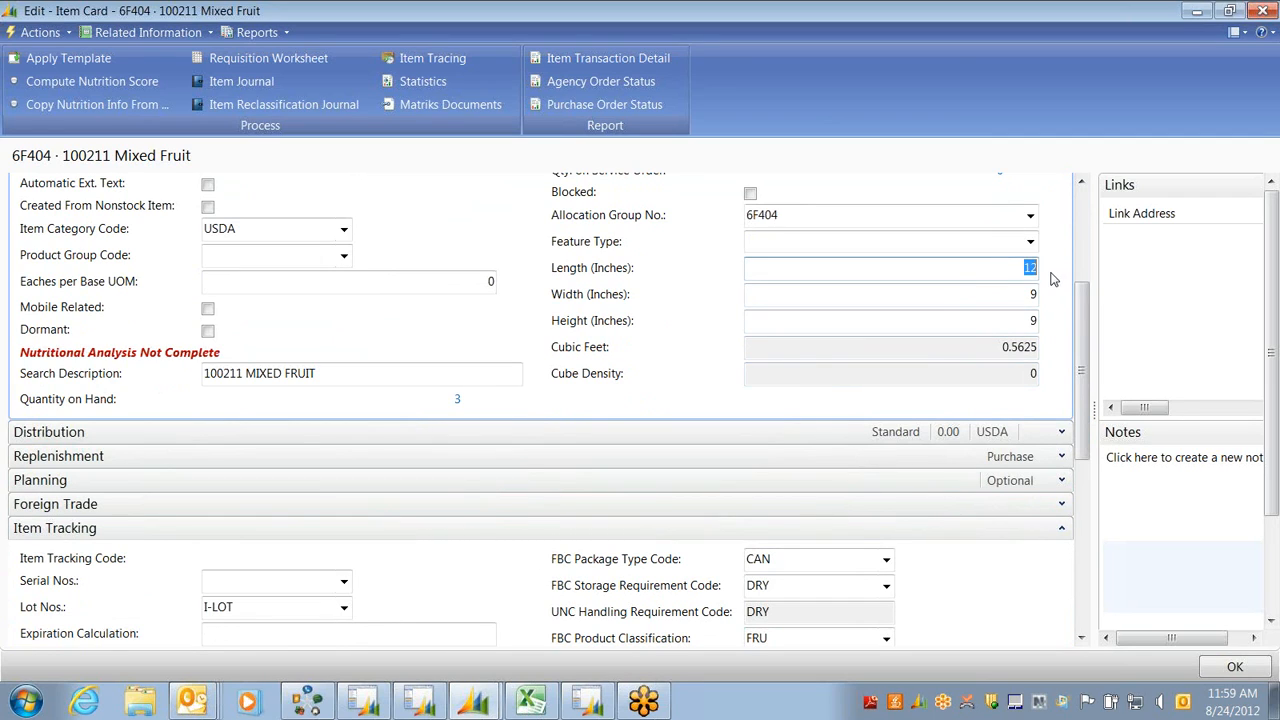
text(12)
key(Tab)
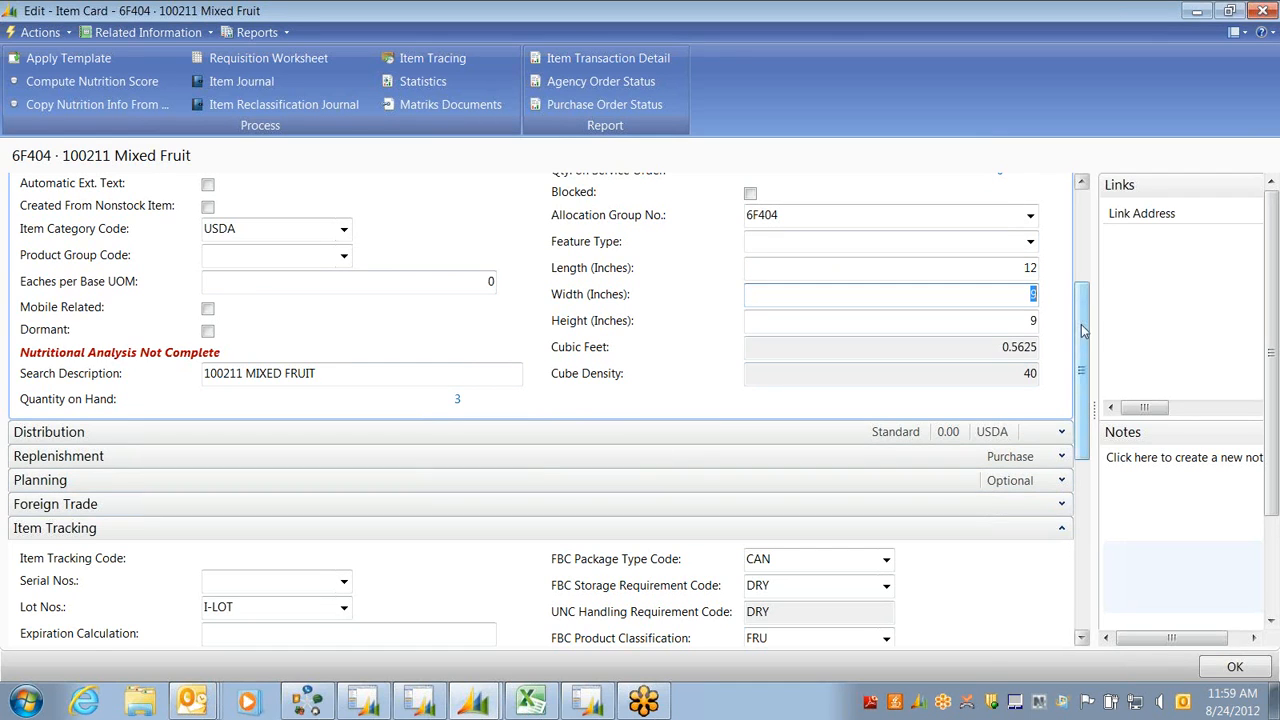
scroll(1083, 330, up, 5)
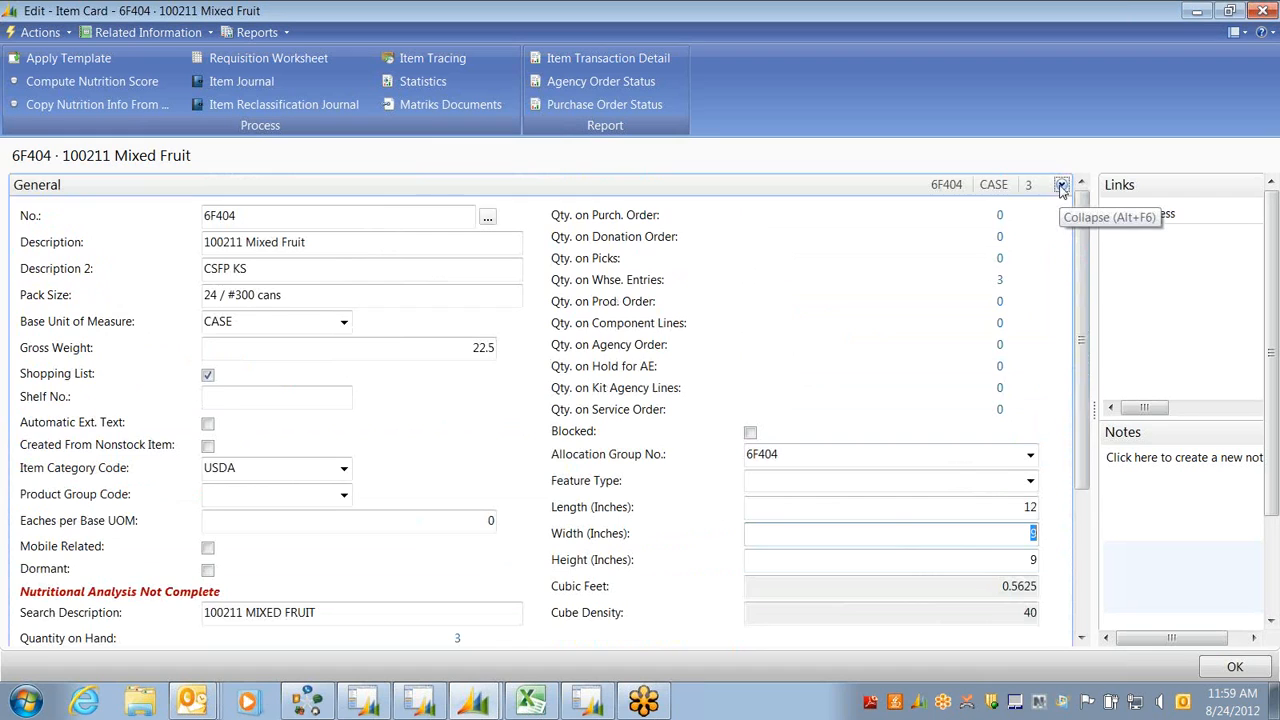
Collapse the General, Item Tracking and Warehouse sections and expand Distribution
click(1062, 186)
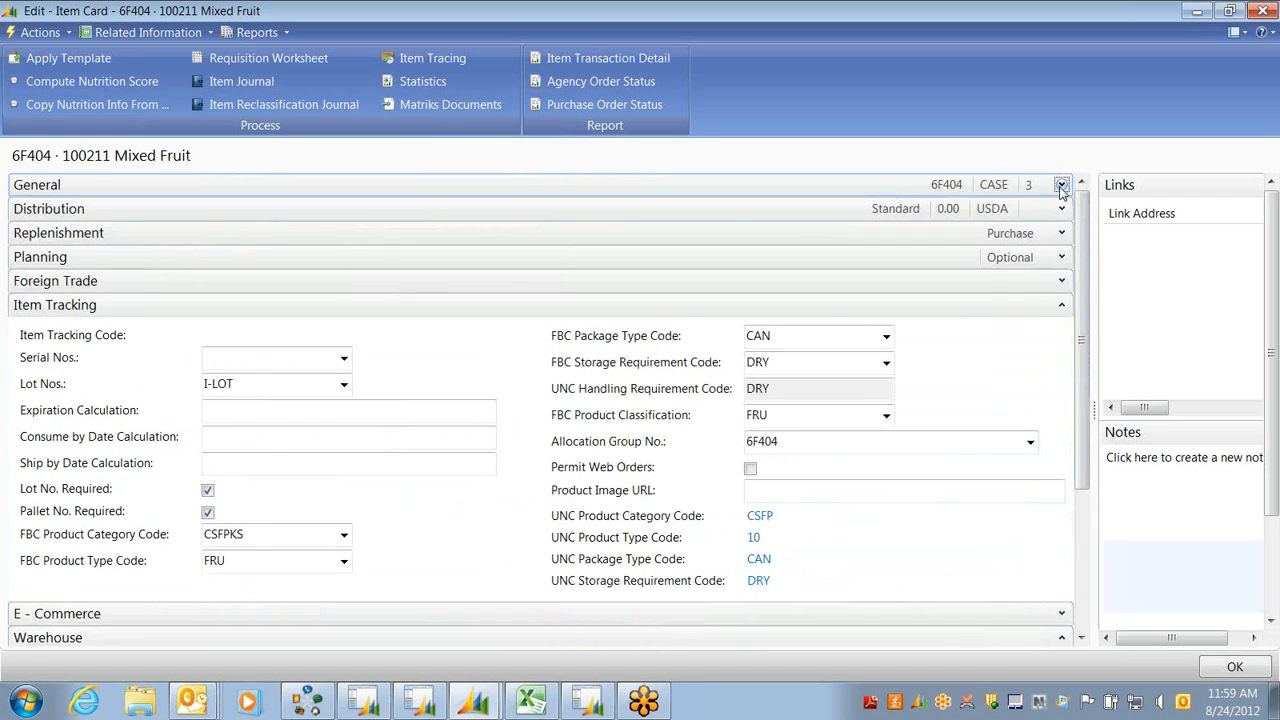
click(1062, 306)
click(1078, 350)
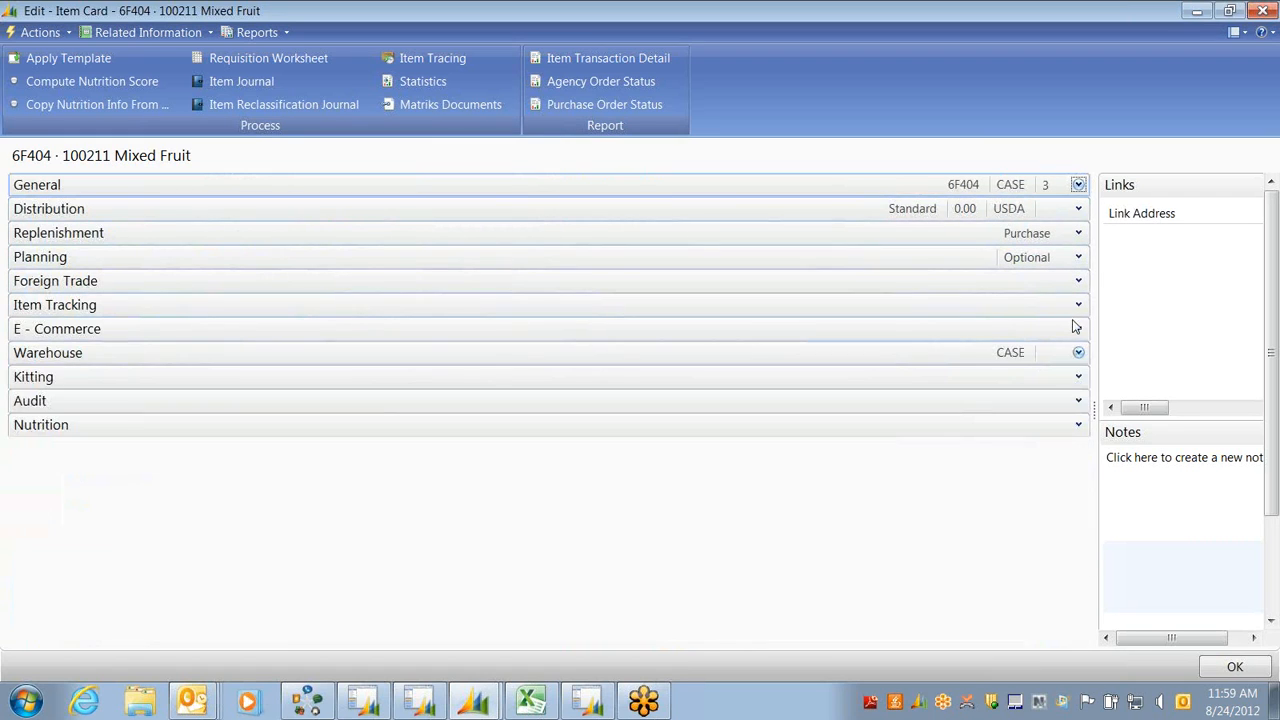
click(1078, 210)
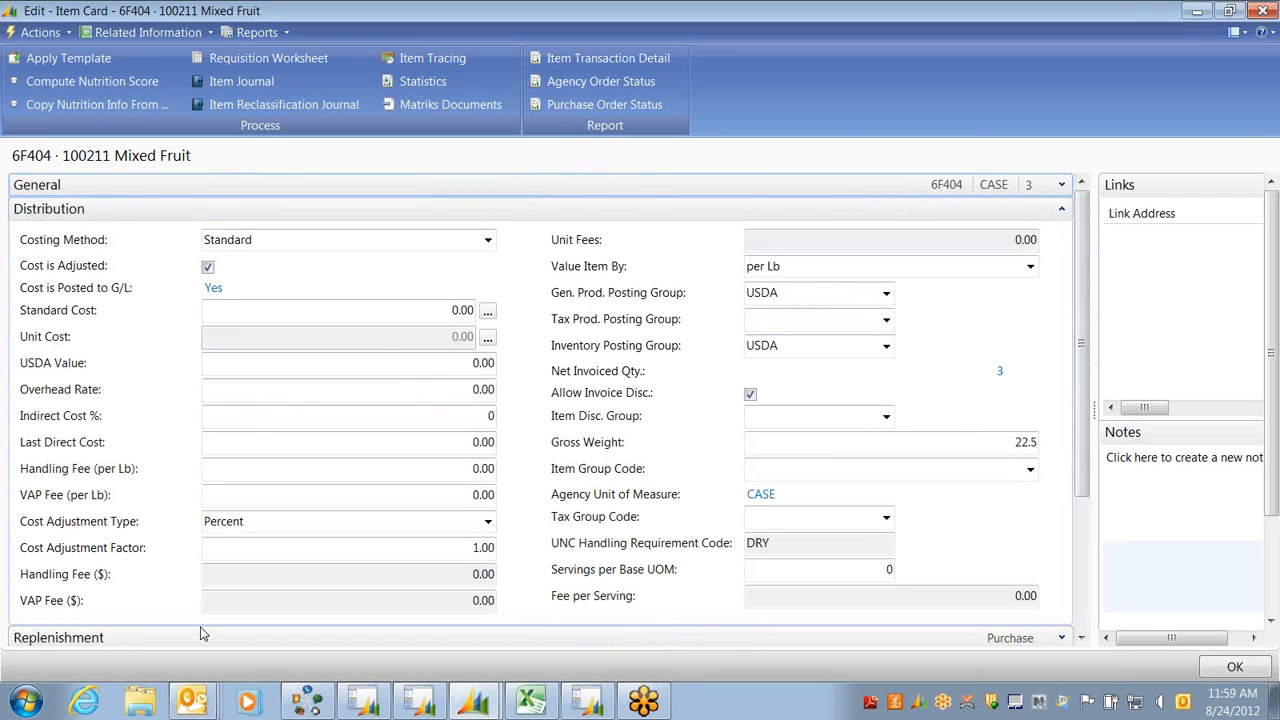
Review the Standard Costing Method, Standard Cost and Unit Fees values
click(278, 240)
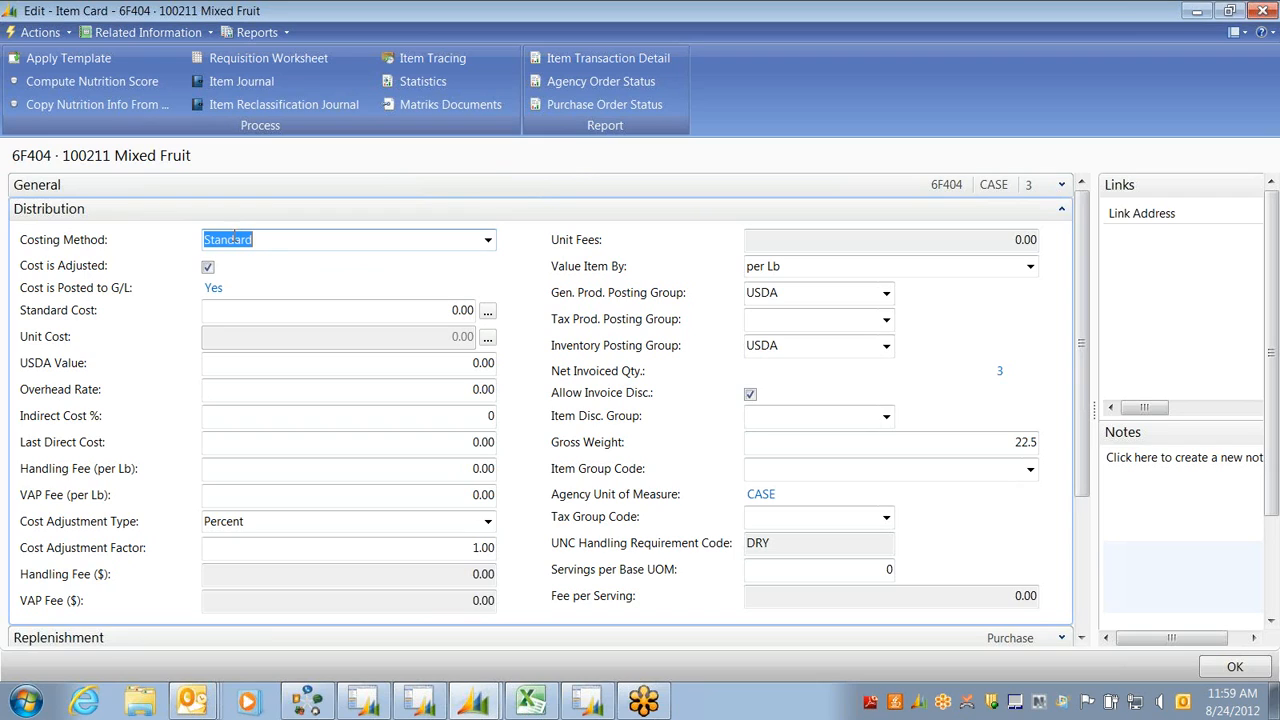
drag(362, 309, 472, 316)
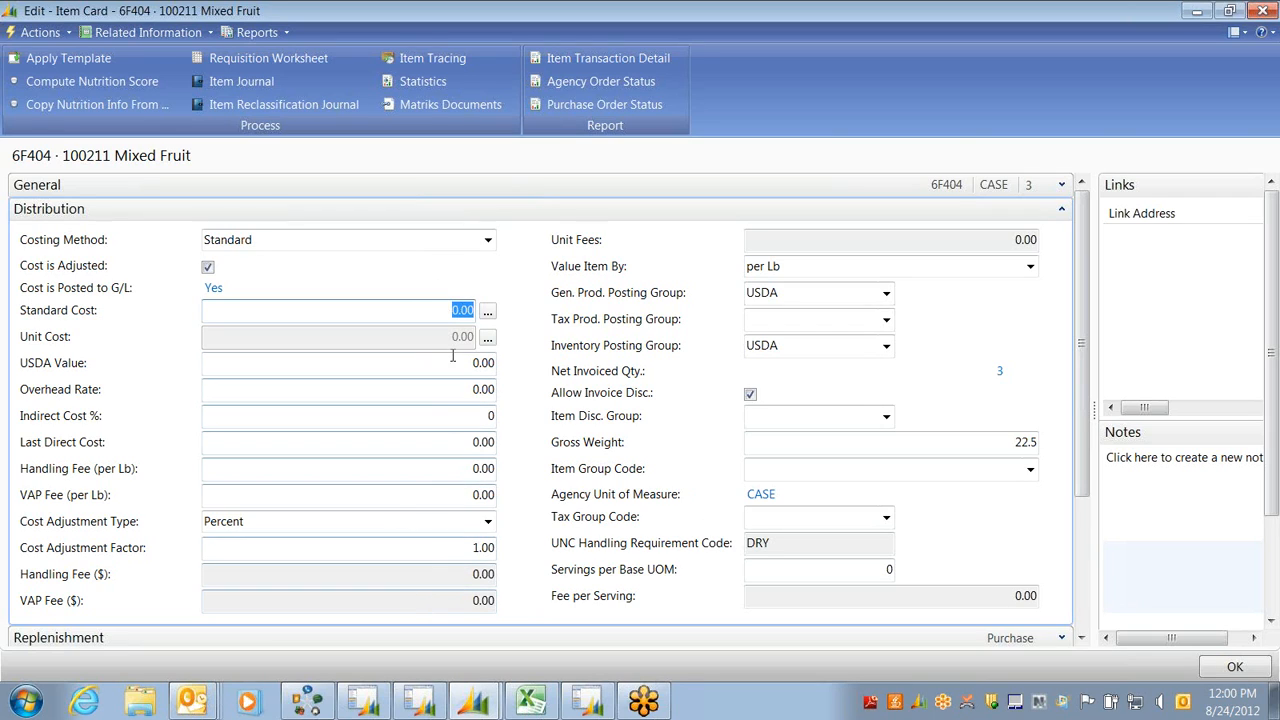
click(1028, 240)
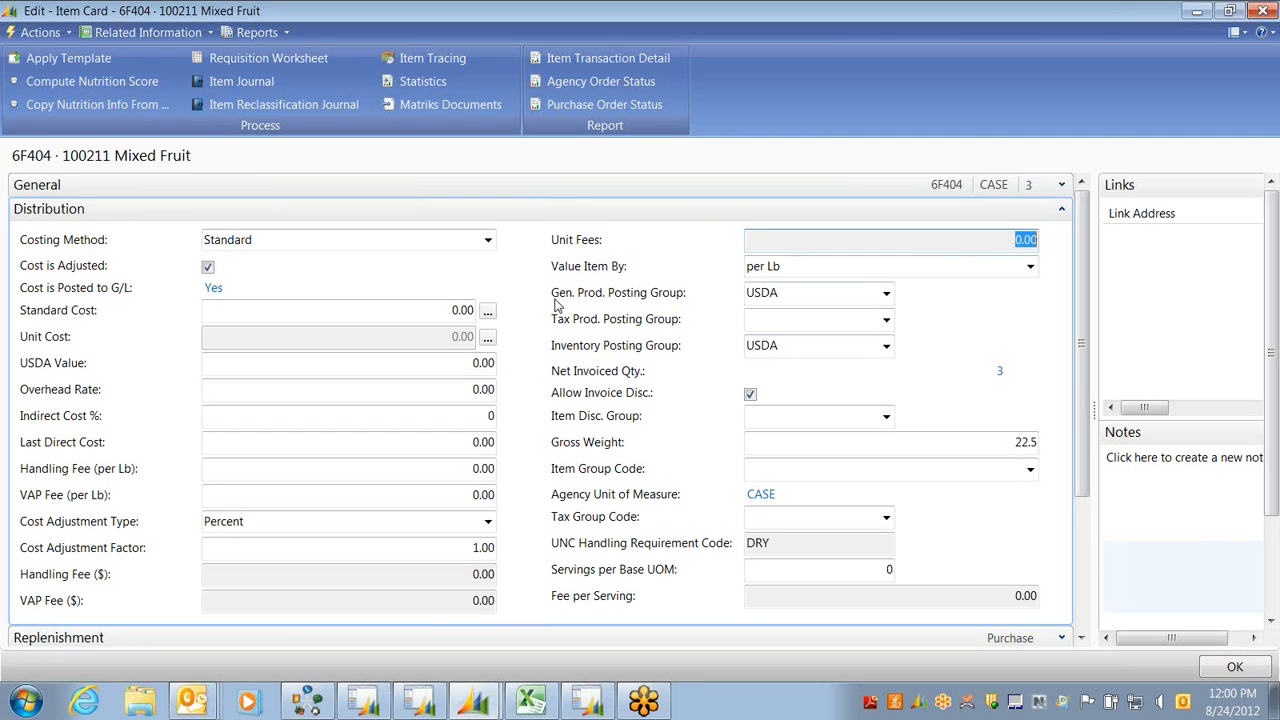
click(886, 293)
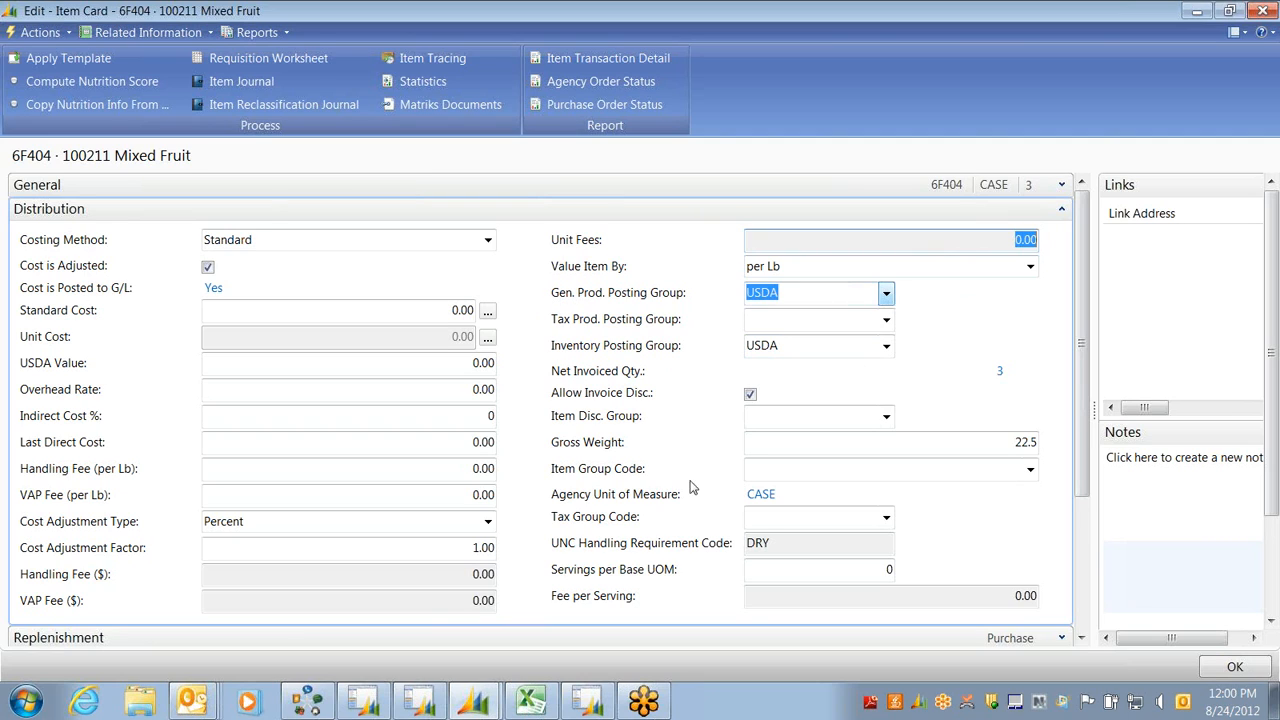
click(813, 534)
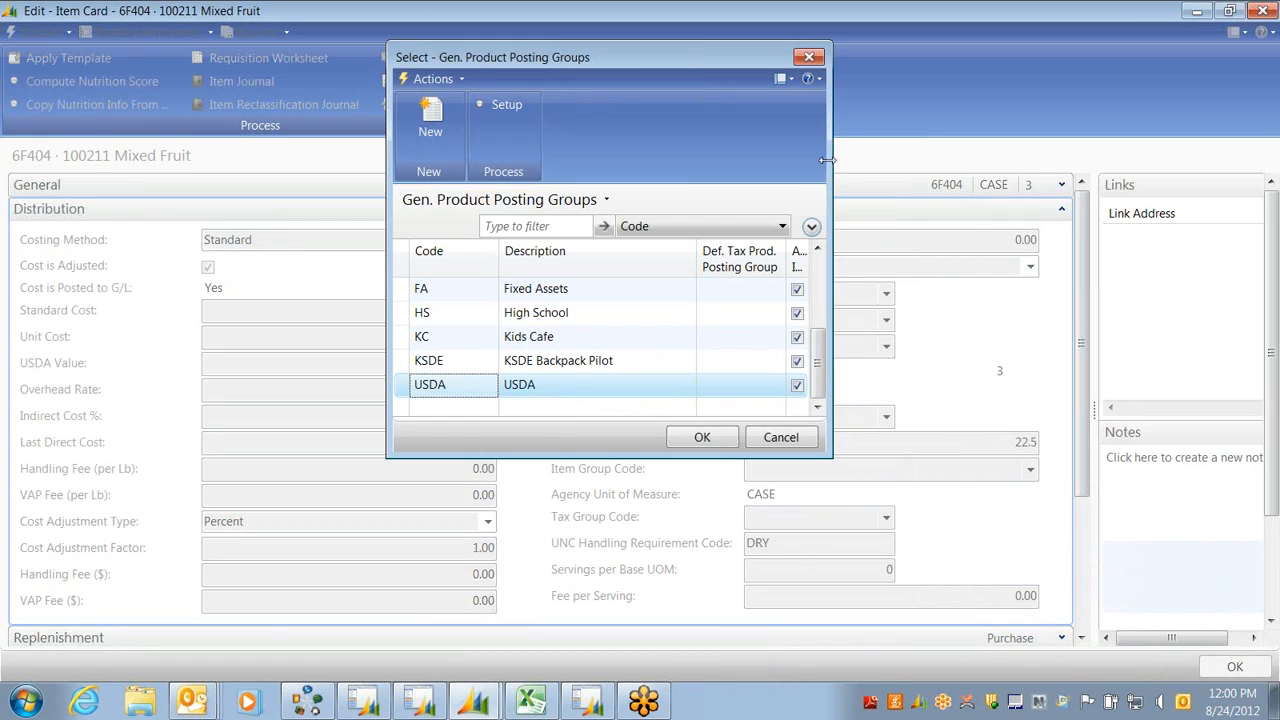
drag(826, 160, 998, 165)
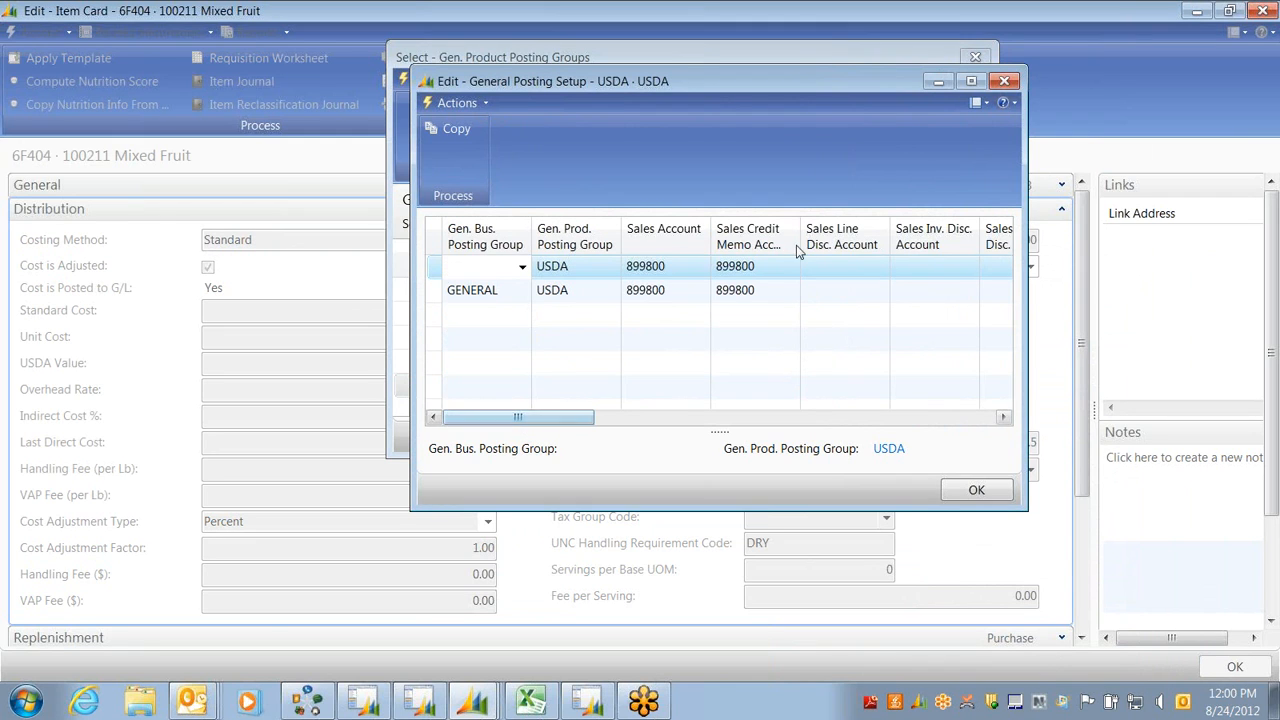
drag(492, 418, 910, 422)
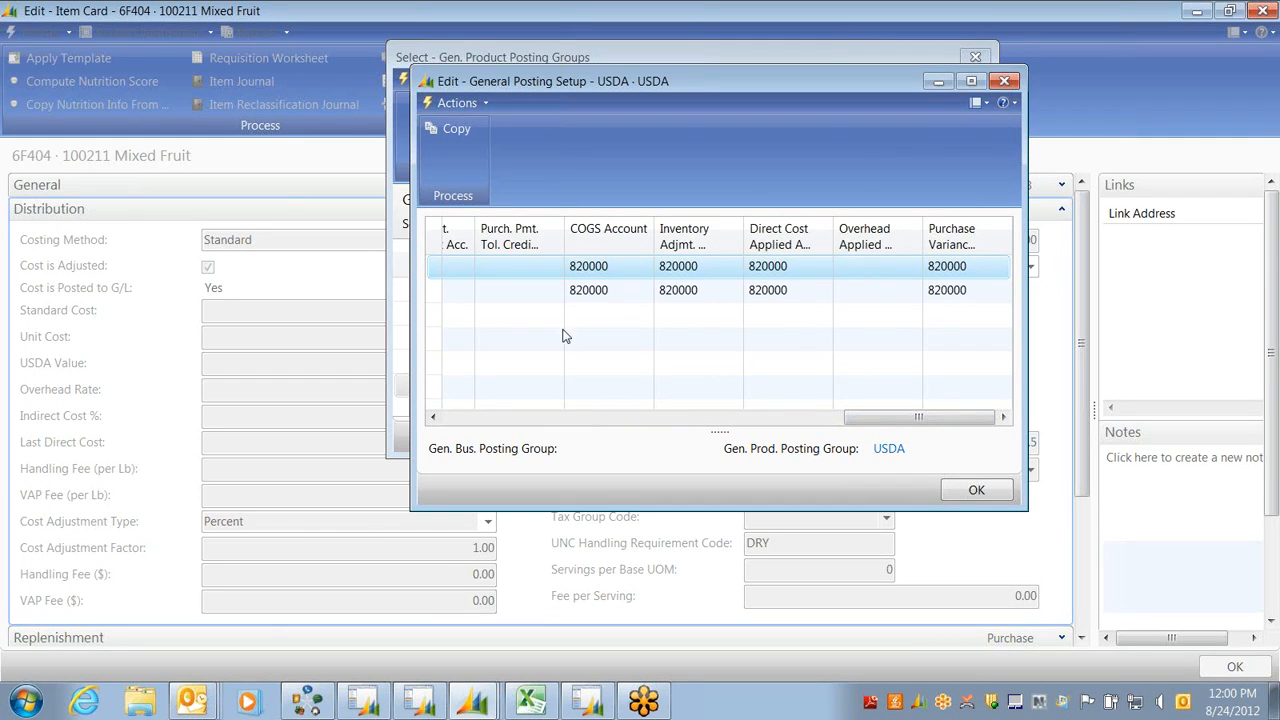
click(1002, 81)
click(977, 58)
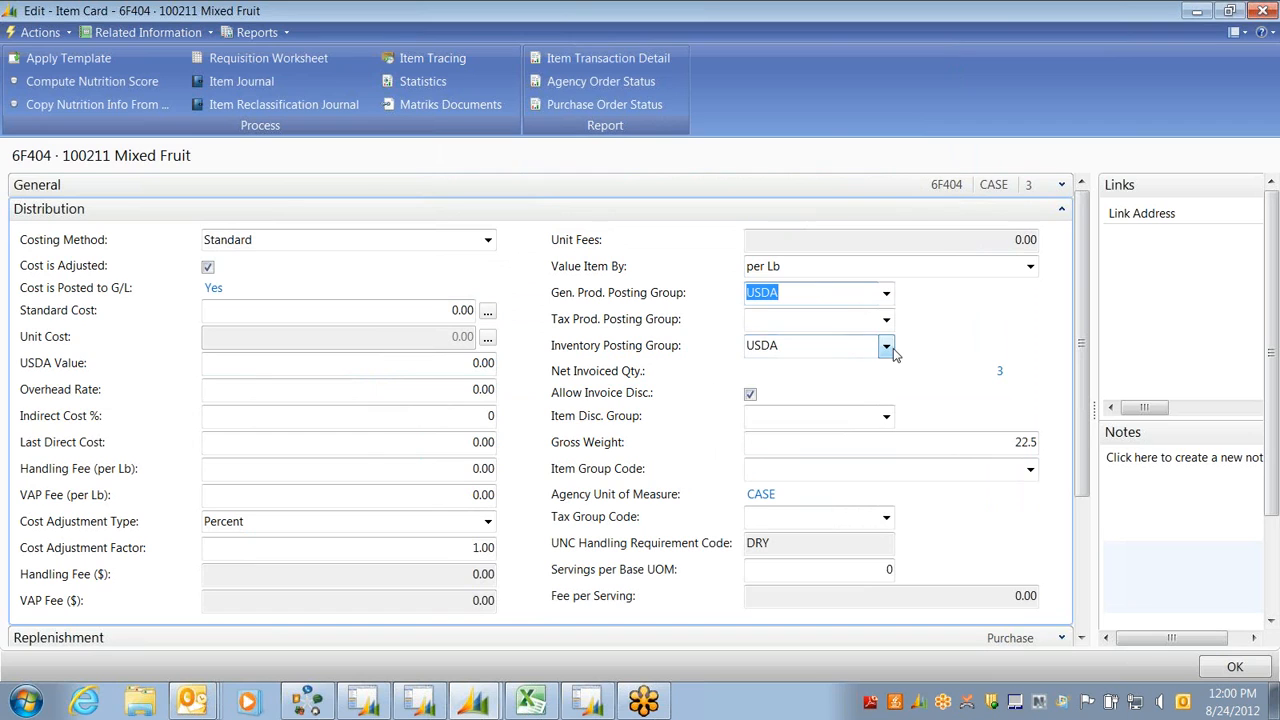
click(886, 345)
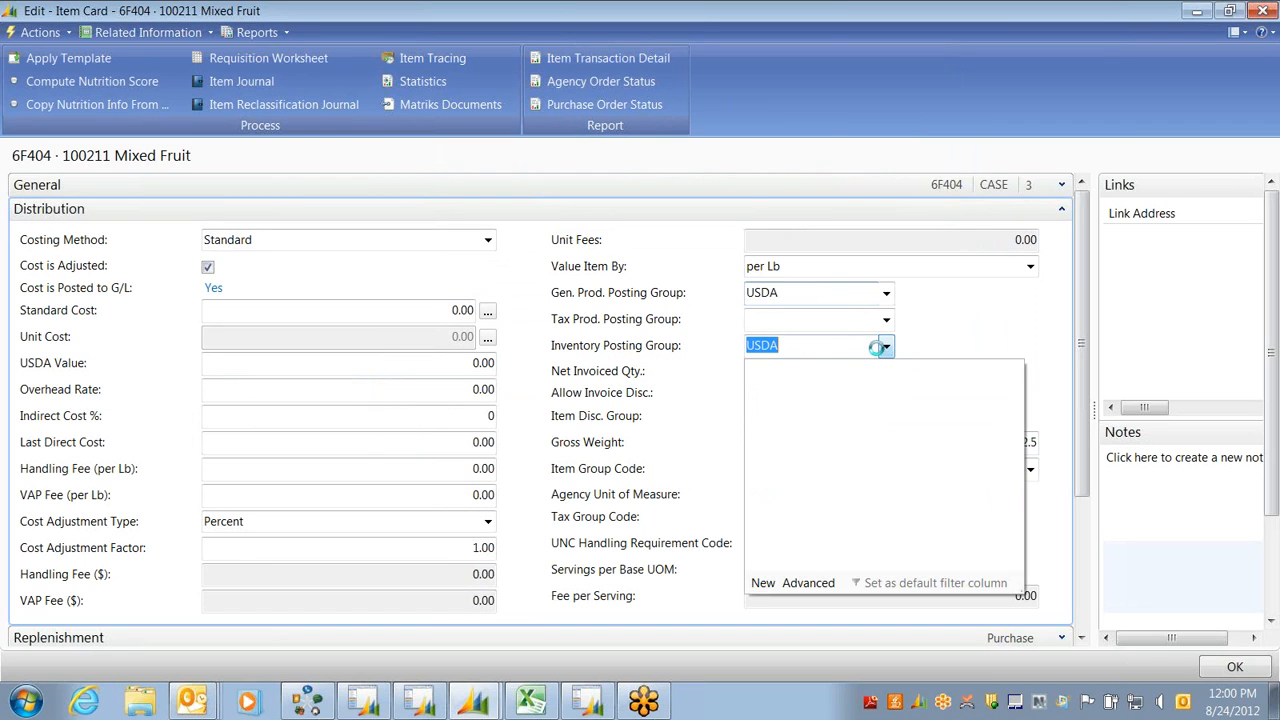
click(807, 583)
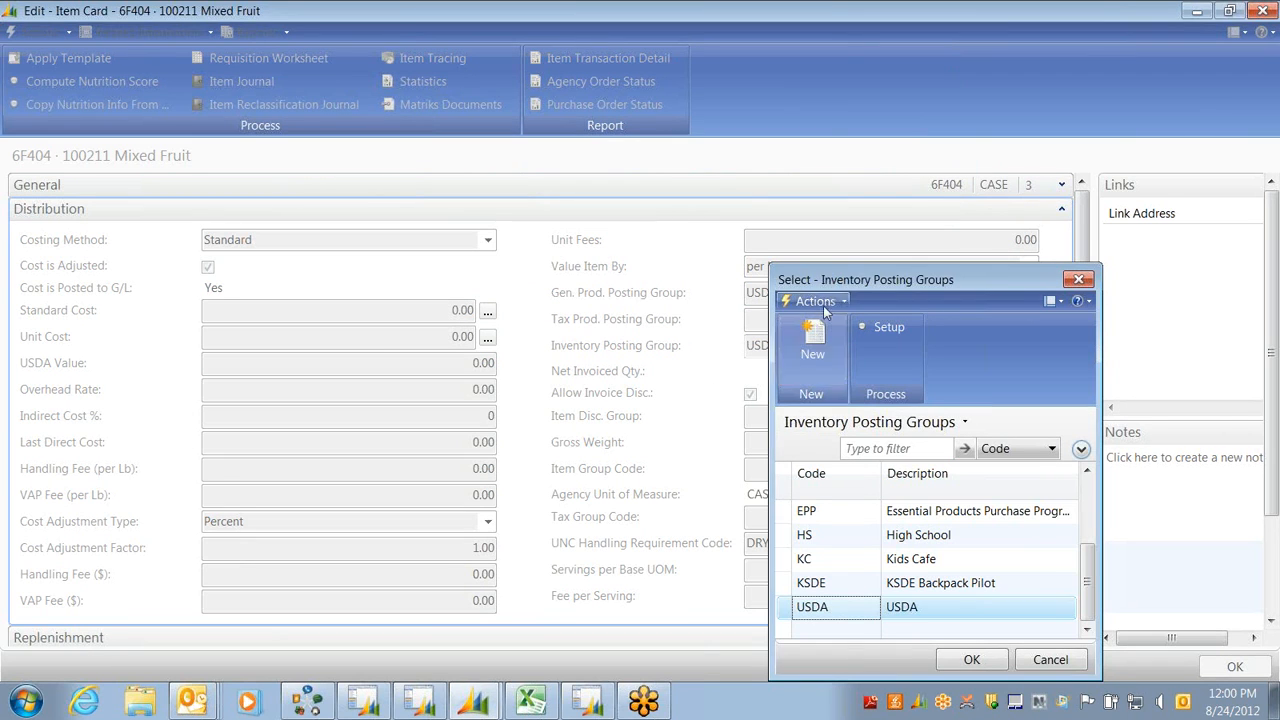
drag(816, 277, 458, 143)
click(522, 195)
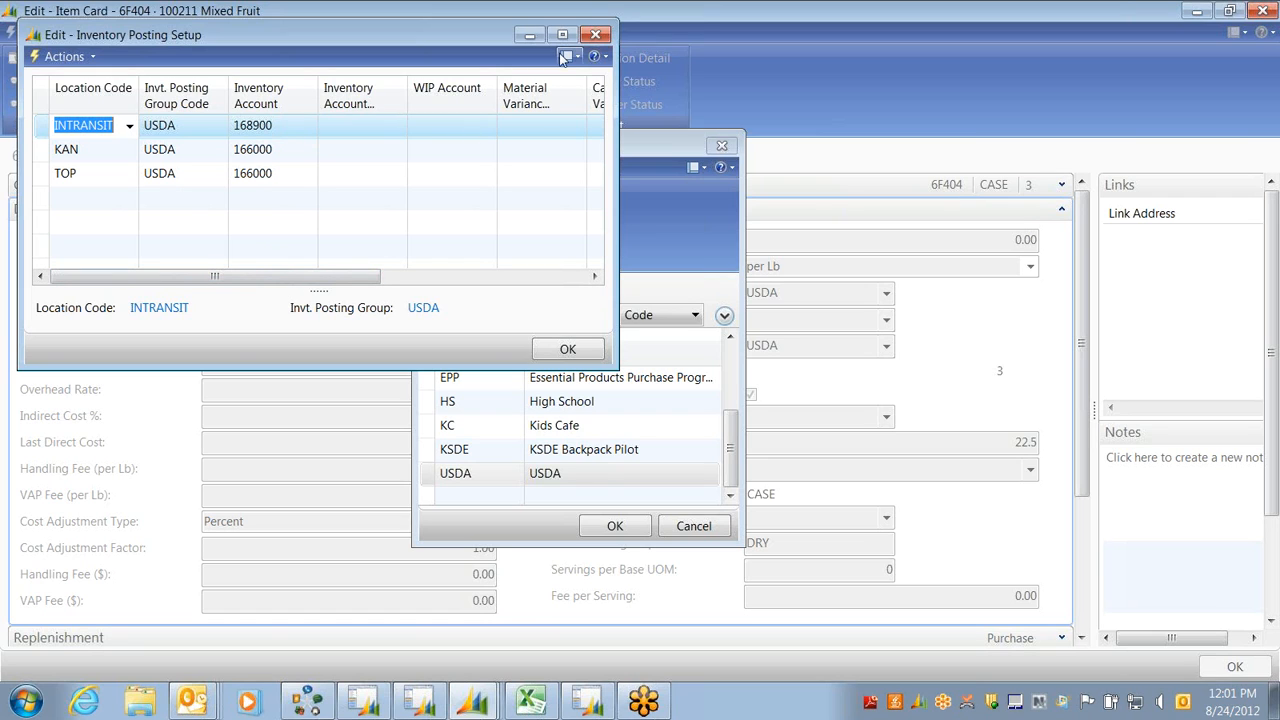
click(595, 36)
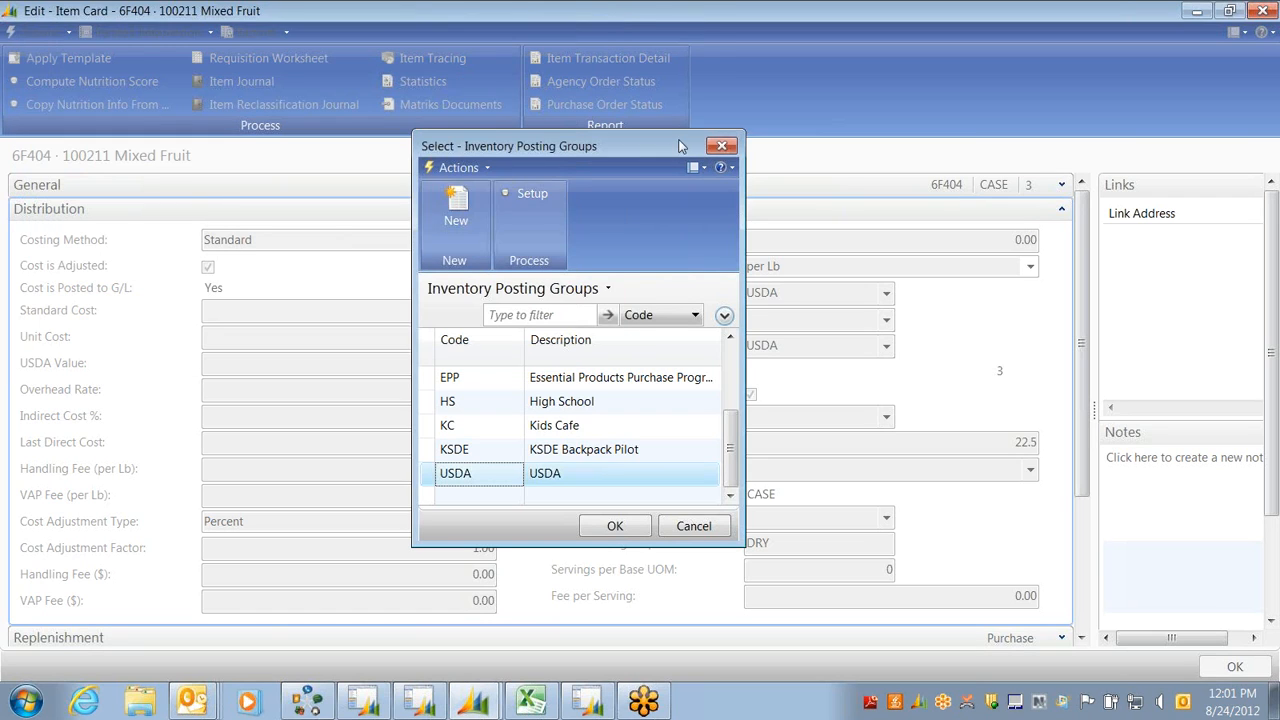
click(721, 147)
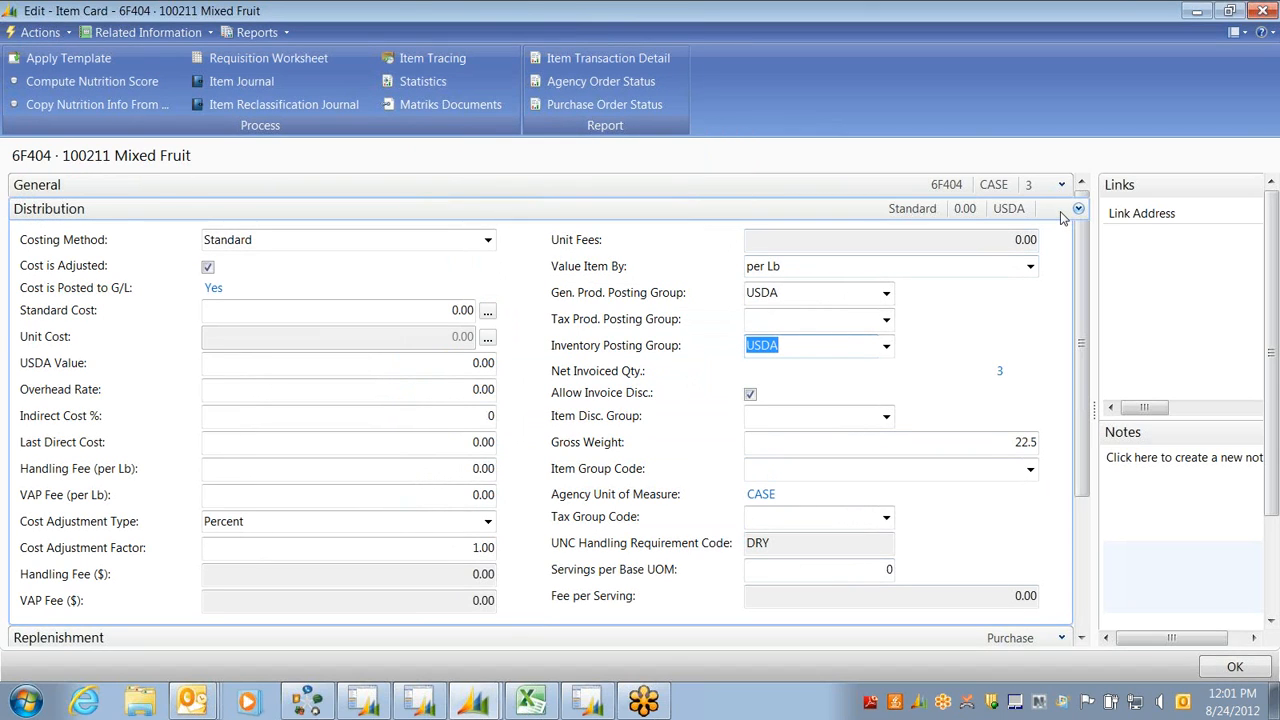
Fold Distribution, review the Replenishment and Planning sections, then collapse both again
click(1077, 209)
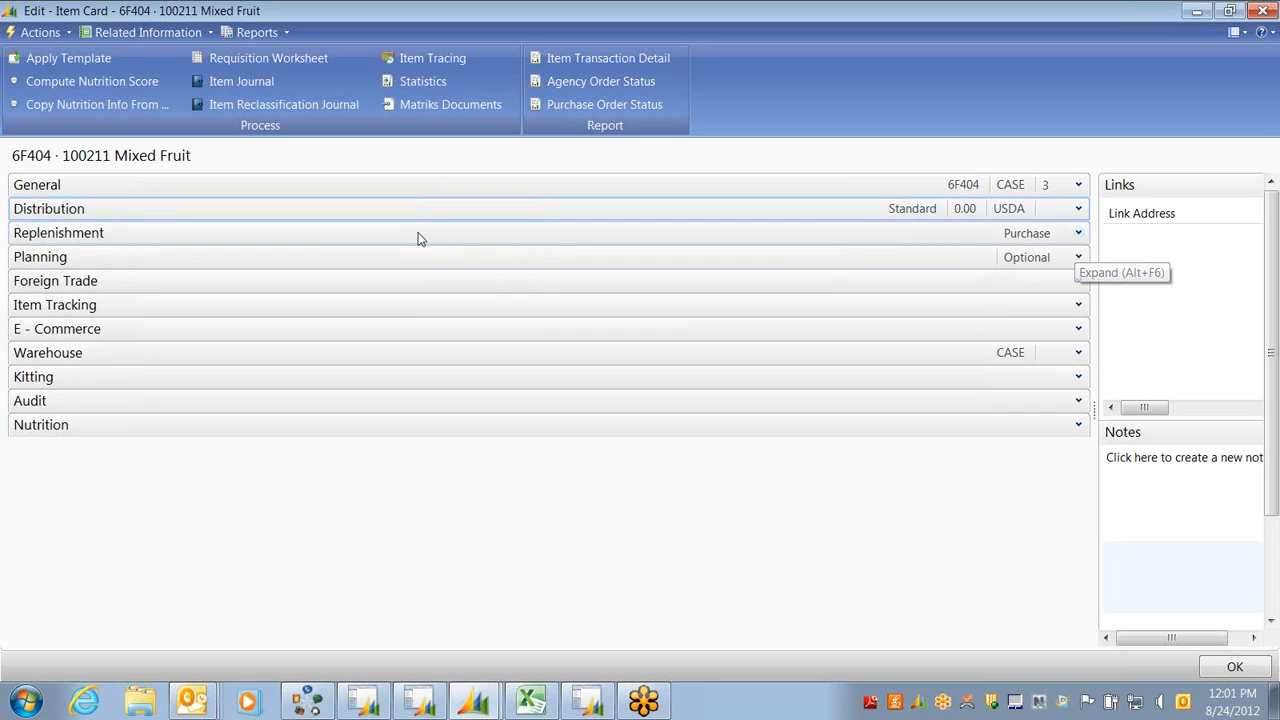
click(1078, 233)
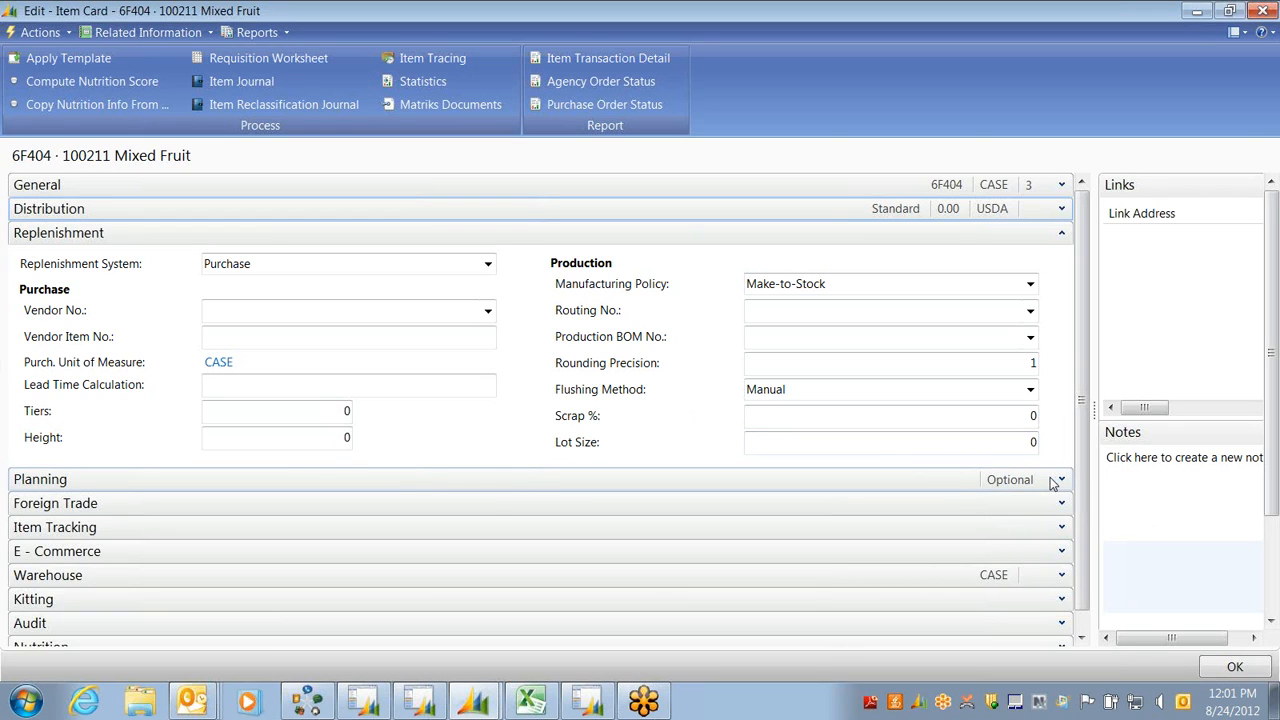
click(1061, 480)
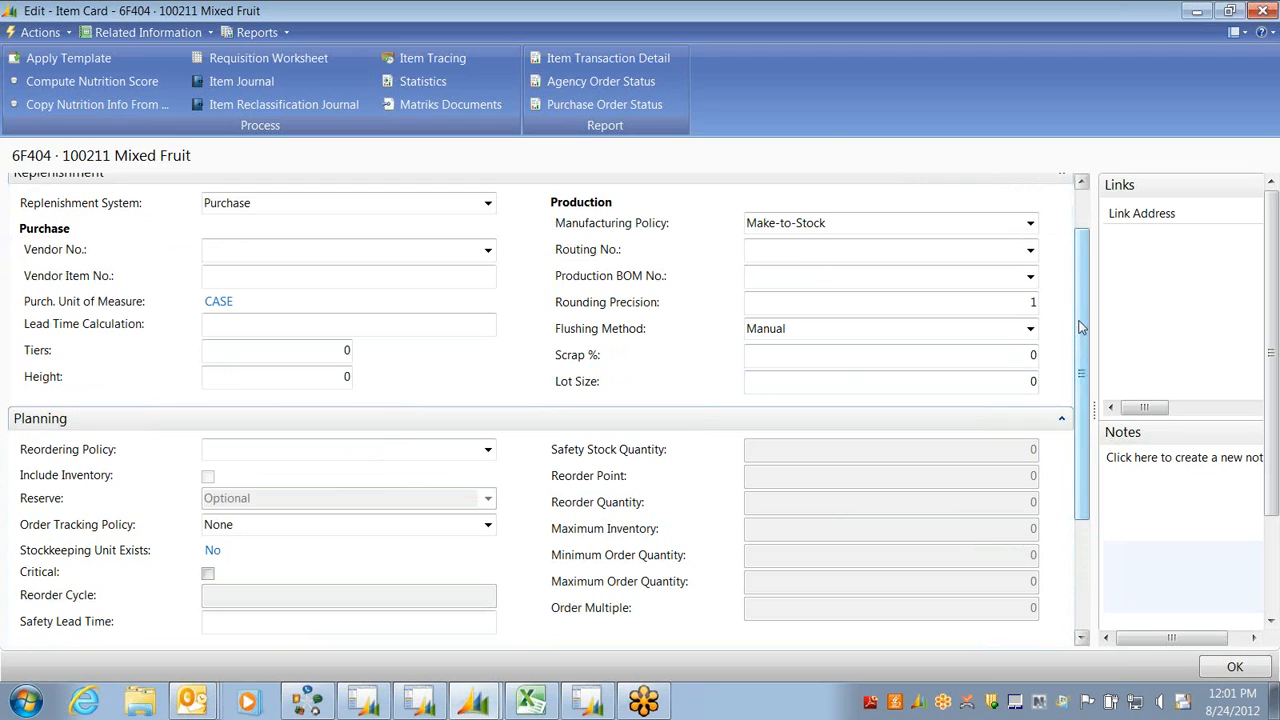
drag(1080, 328, 1068, 418)
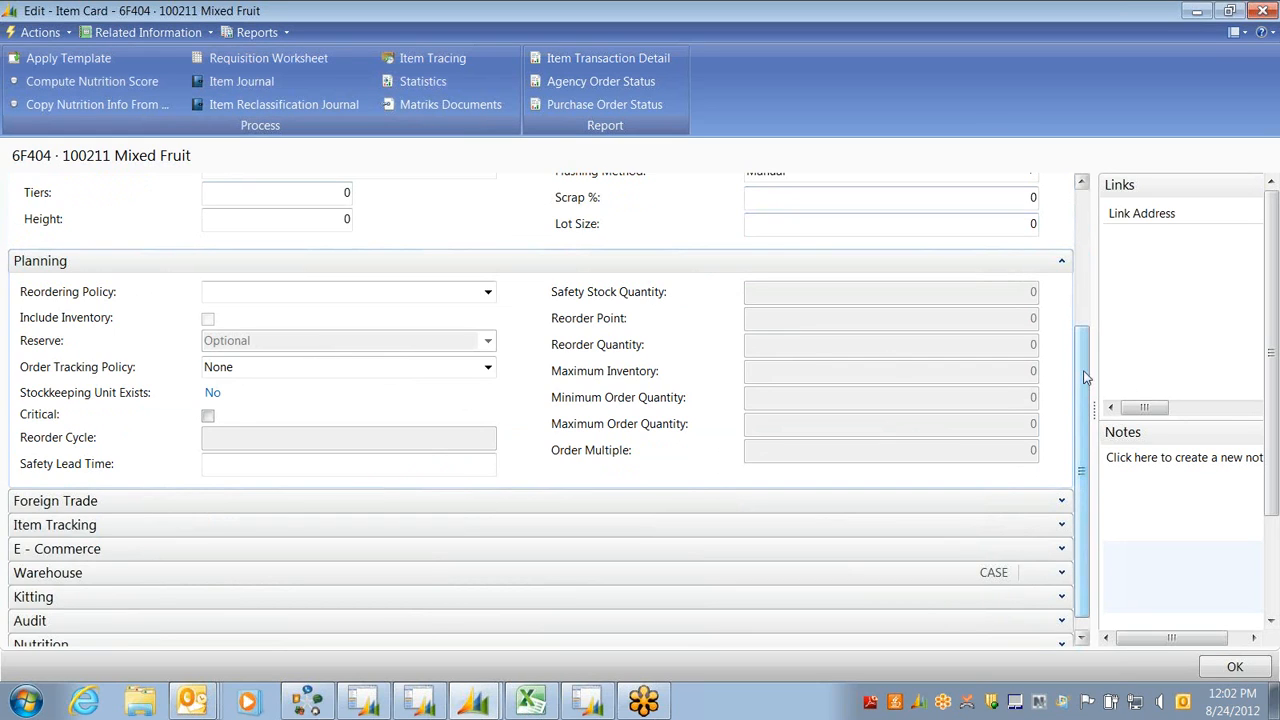
scroll(1085, 377, up, 5)
click(1062, 207)
click(1063, 246)
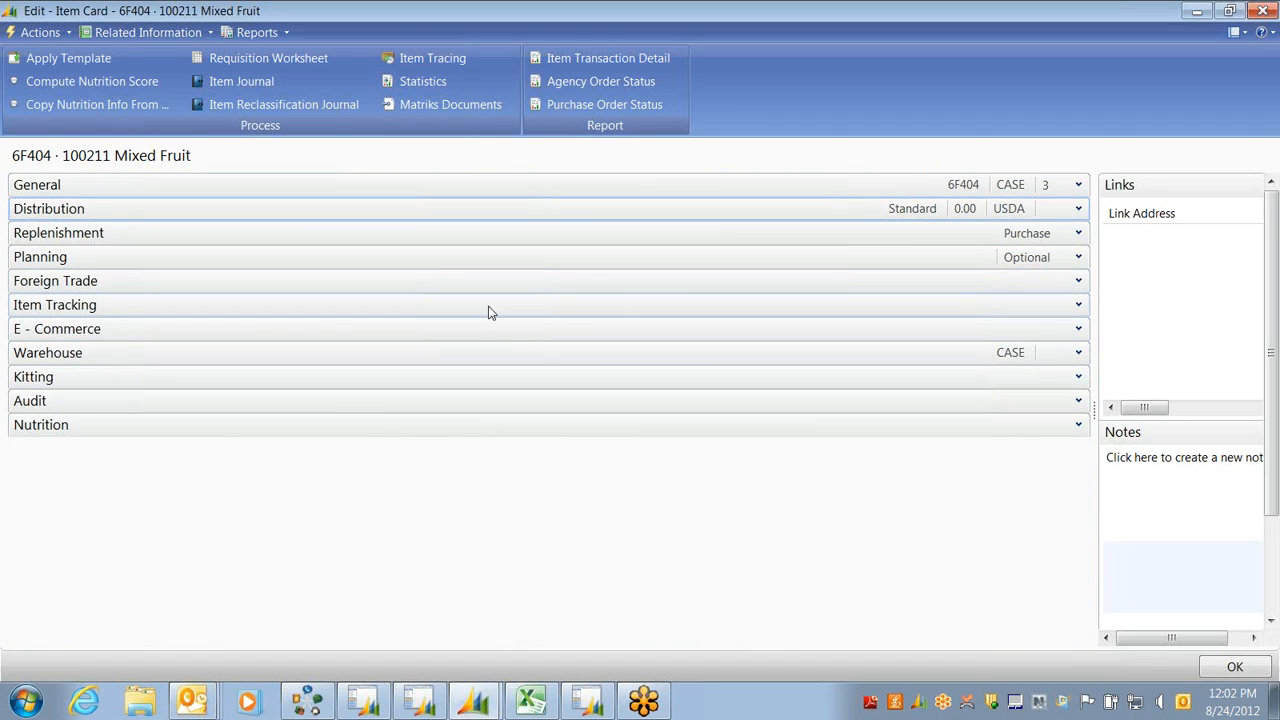
Expand Item Tracking and review Lot Nos. I-LOT plus the Expiration, Consume by and Ship by Date Calculations
click(1079, 305)
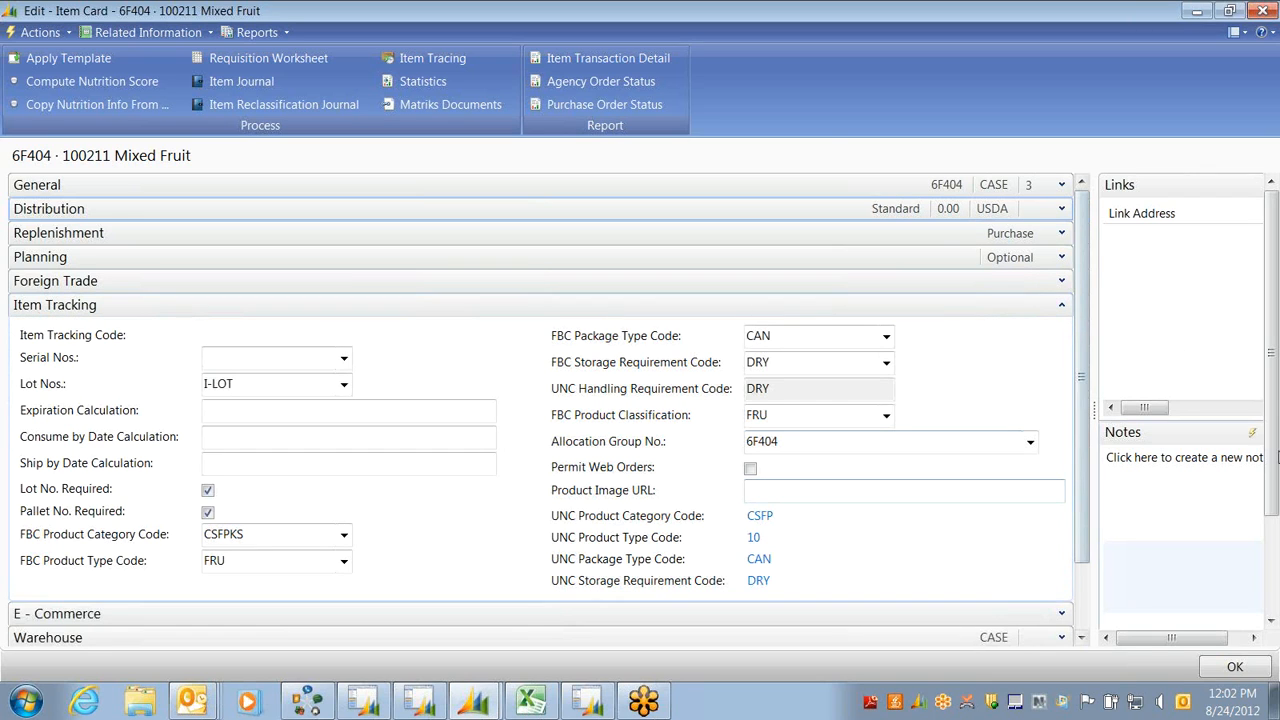
click(270, 388)
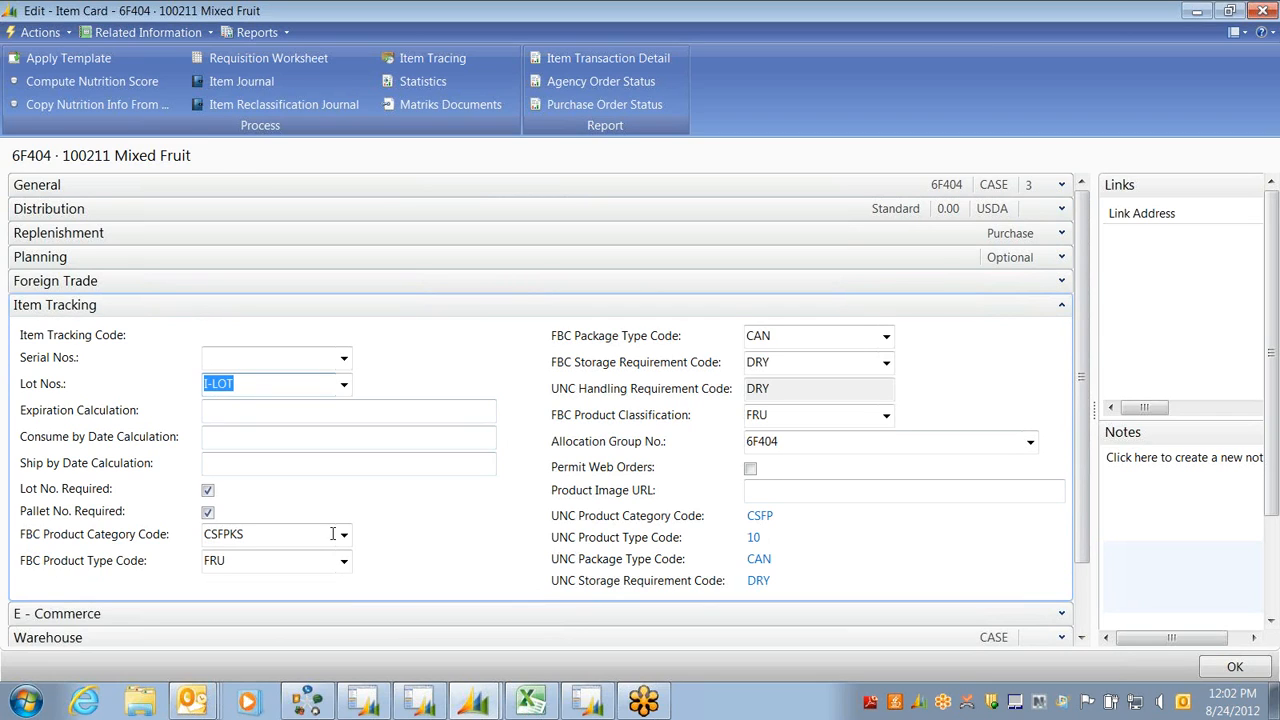
click(364, 413)
click(351, 432)
click(287, 440)
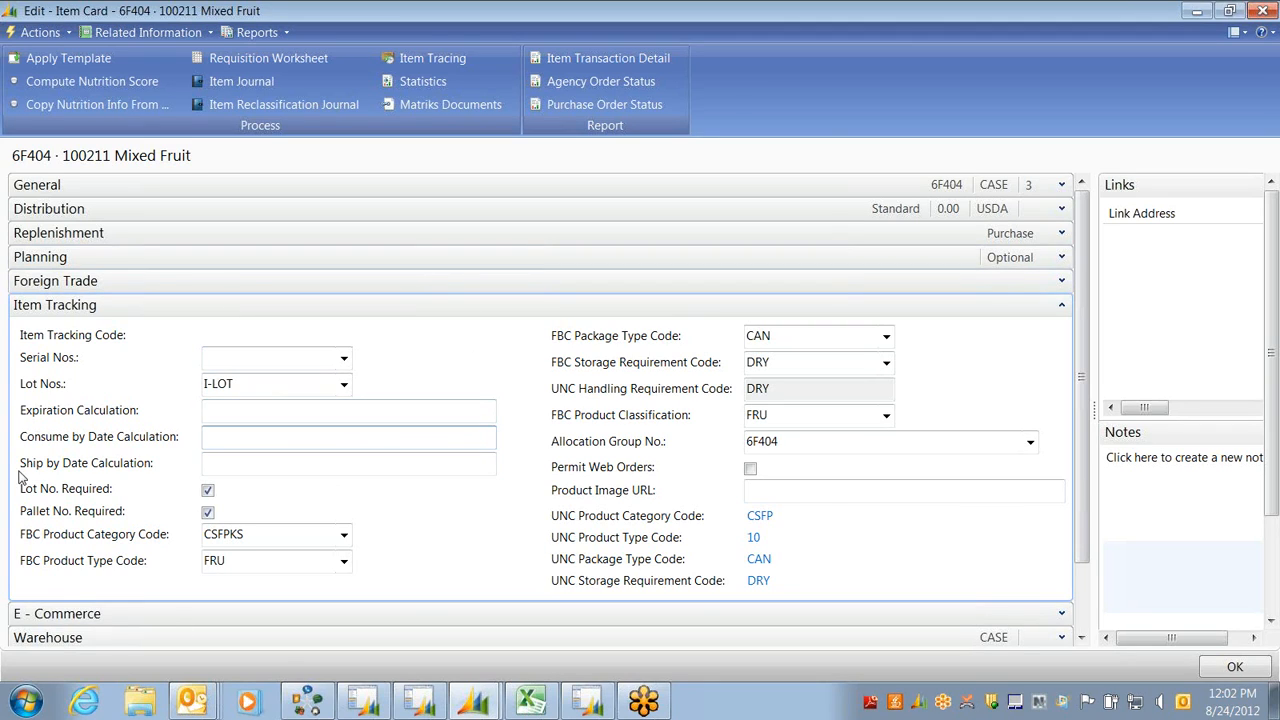
click(219, 469)
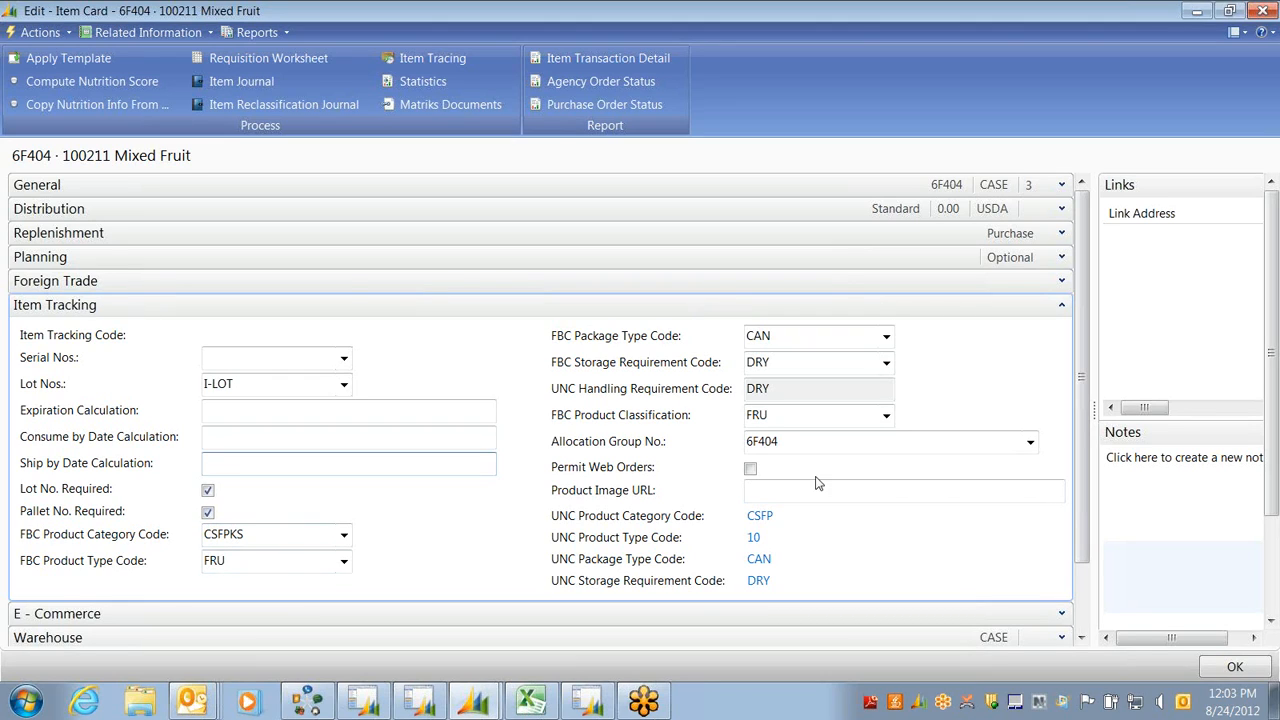
Check the pallets holding the Mixed Fruit item, then return to its card
click(148, 32)
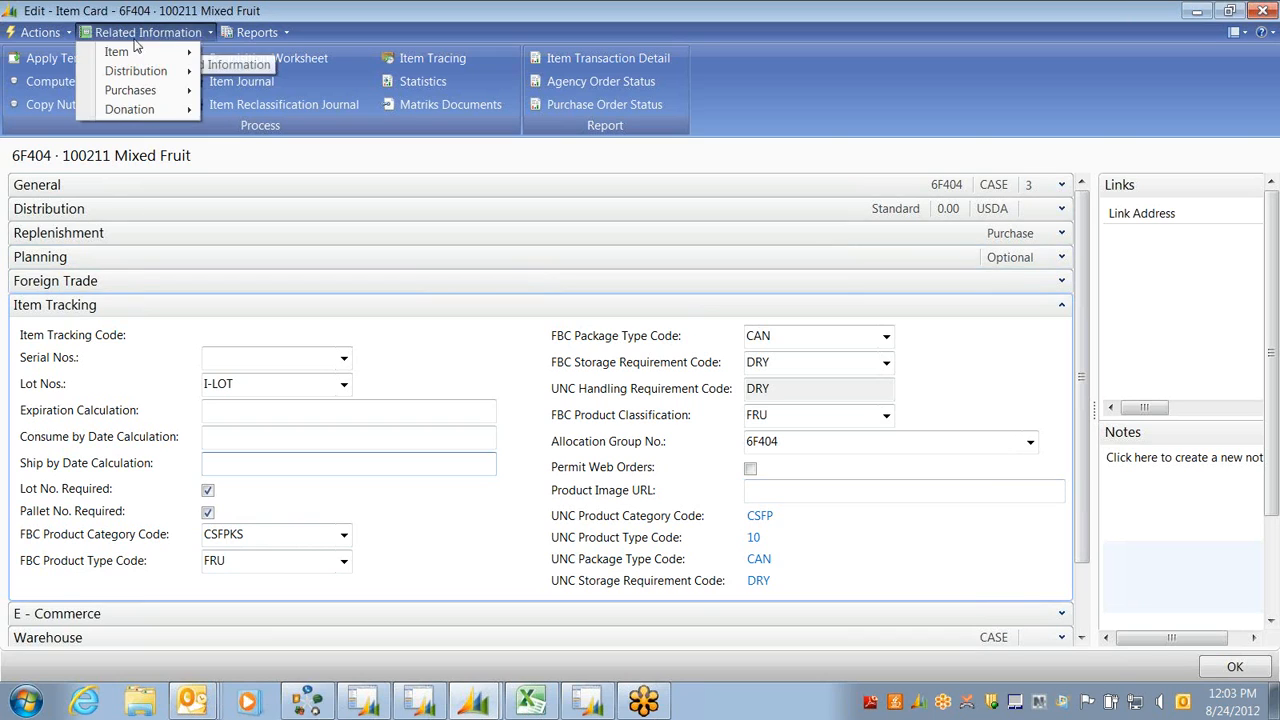
mouse_move(130, 51)
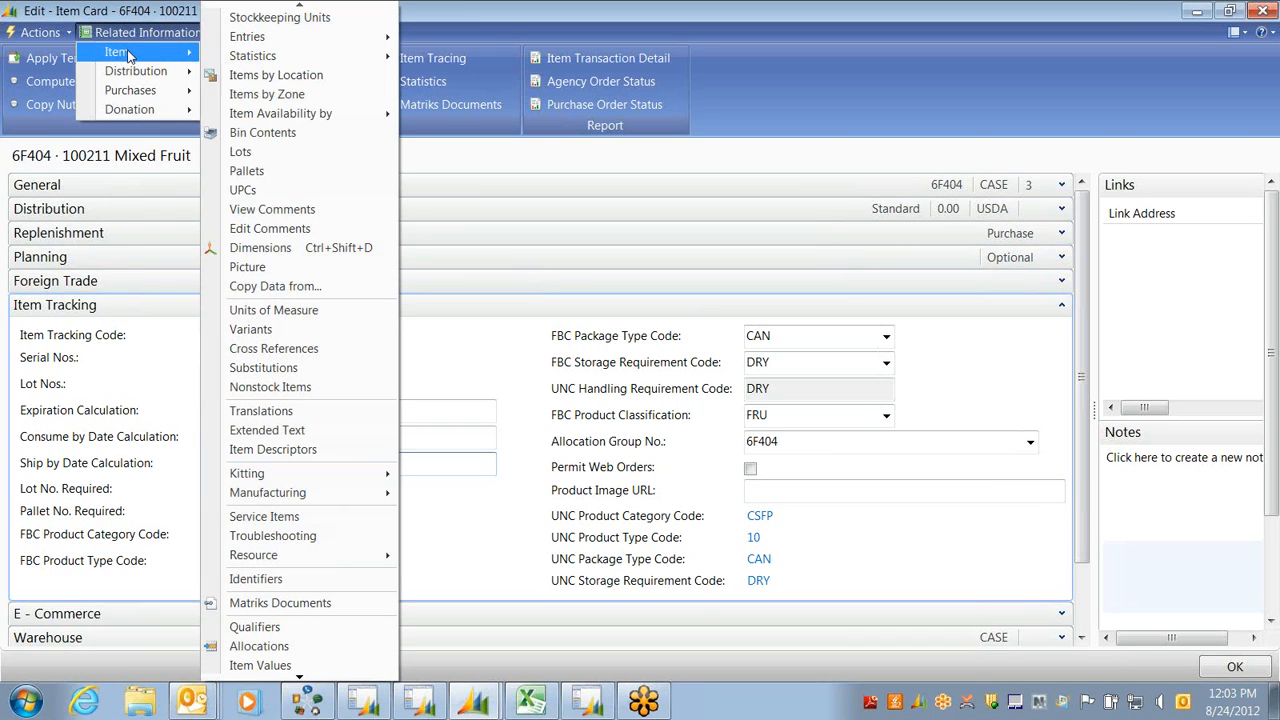
click(266, 172)
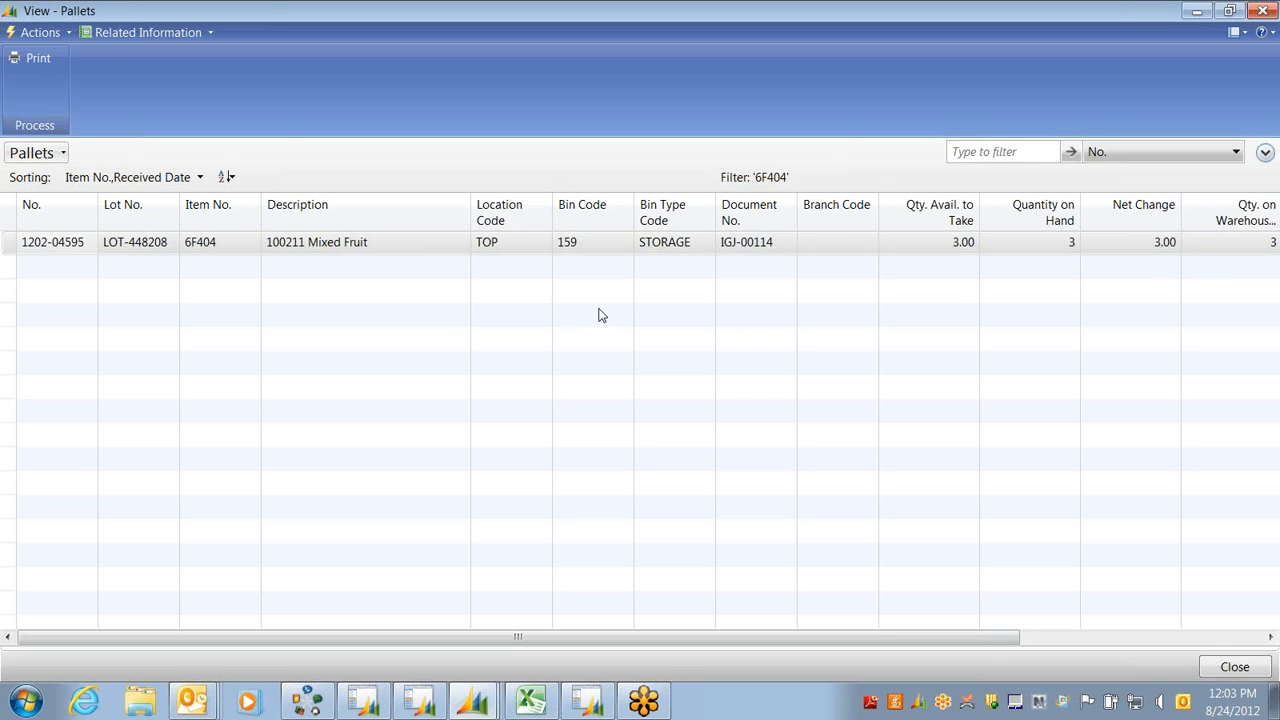
key(Escape)
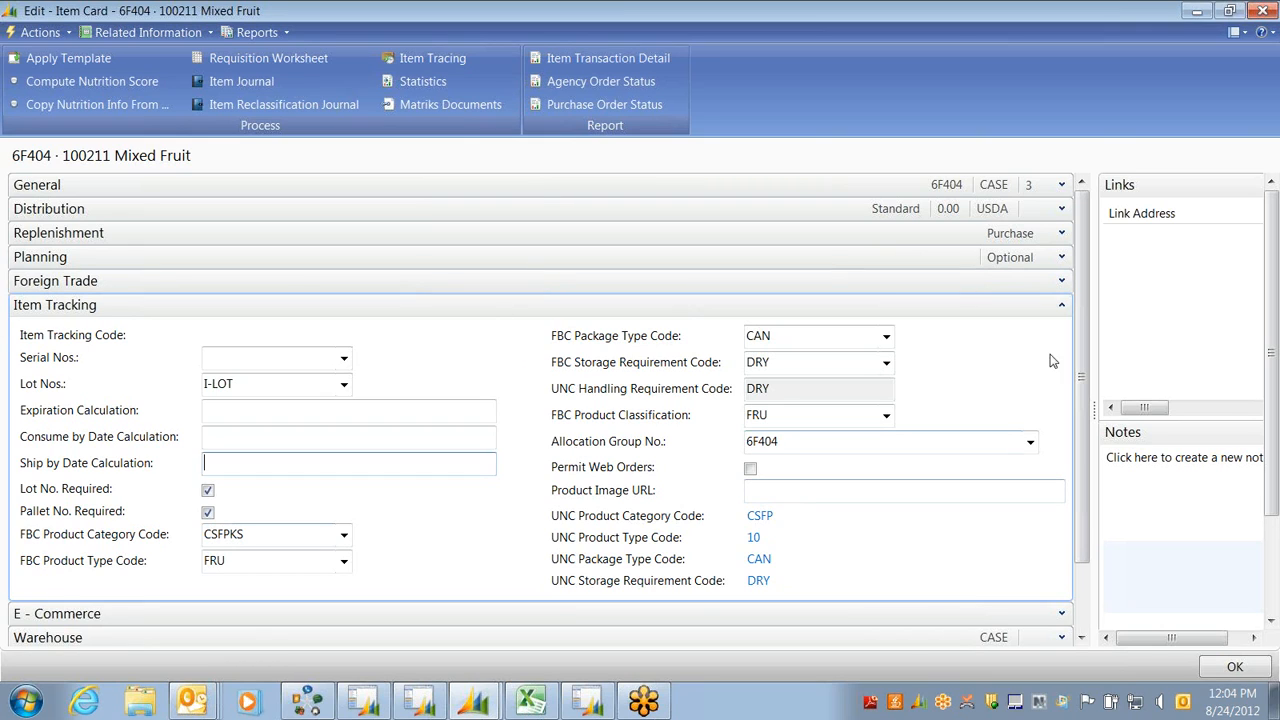
Fold Item Tracking, then review and re-collapse the Kitting, Audit and Nutrition sections
click(1062, 305)
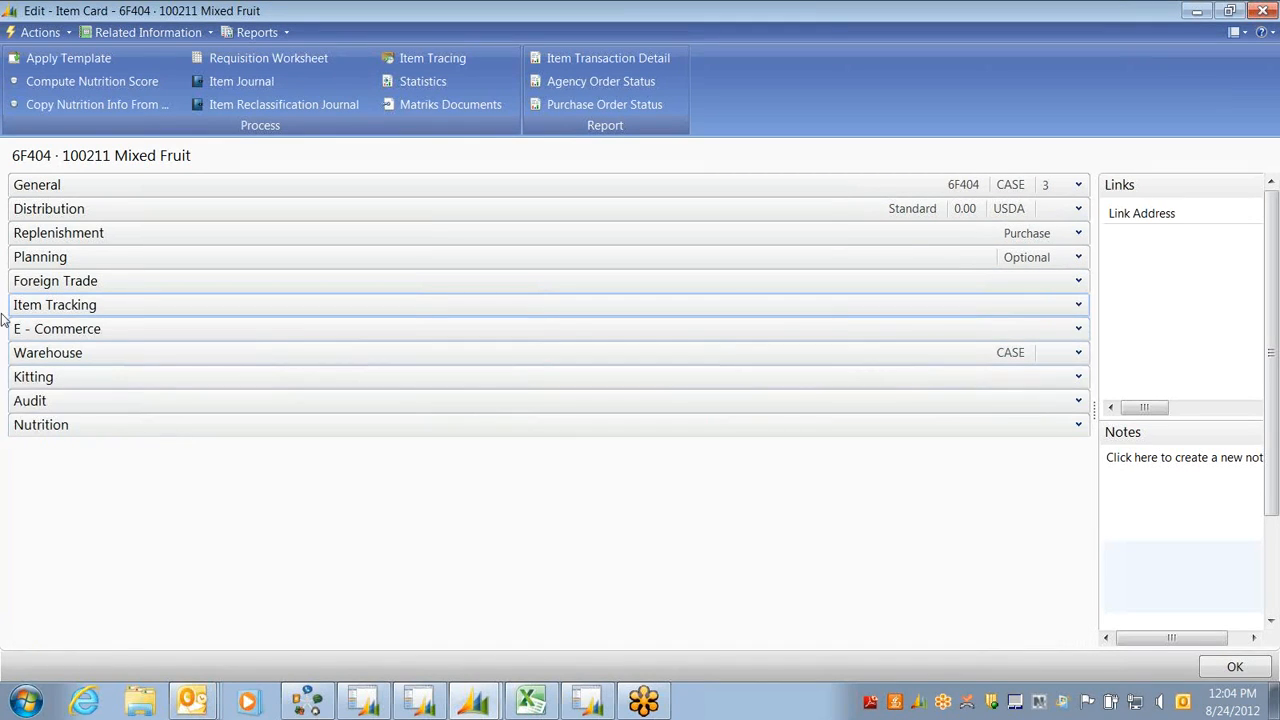
click(1077, 375)
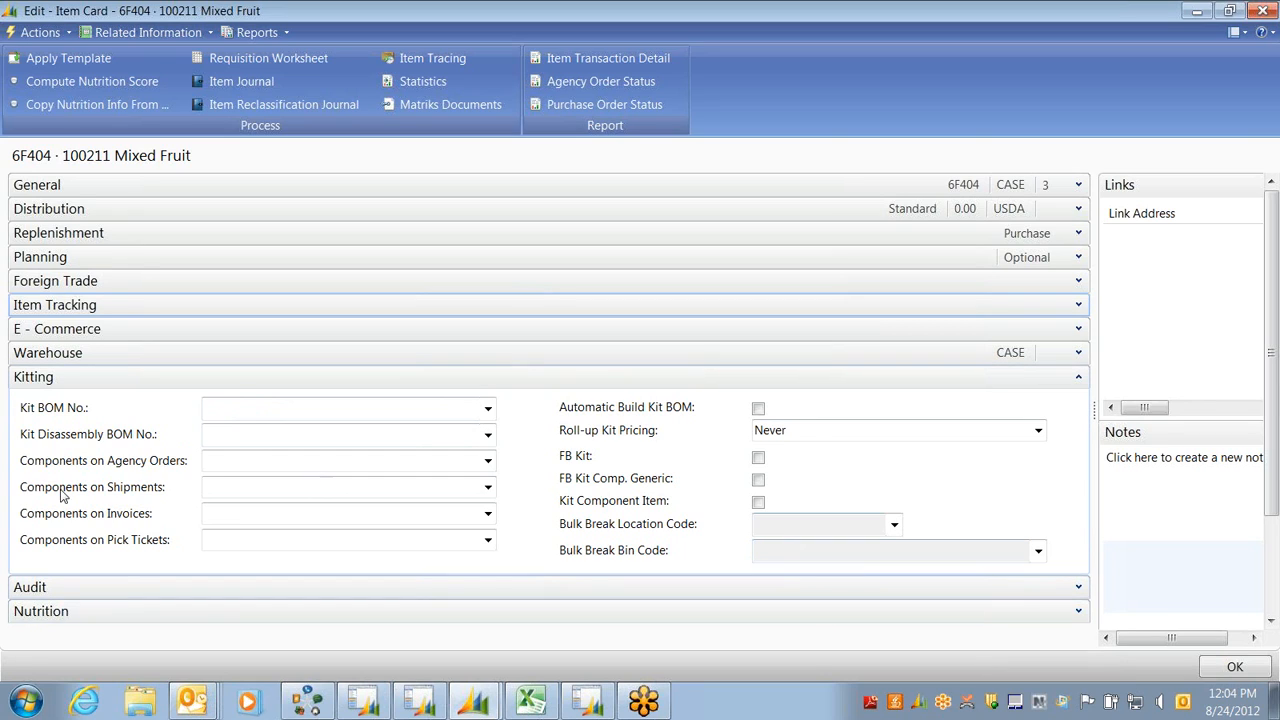
click(1078, 377)
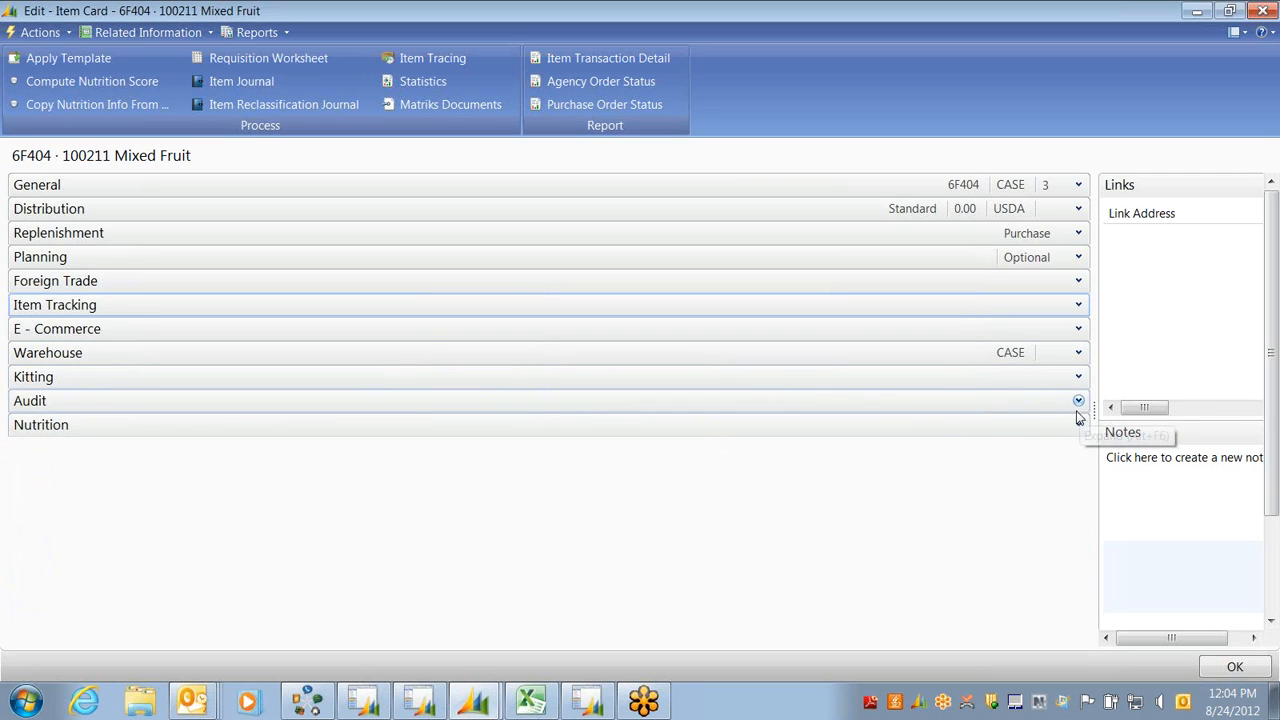
click(1078, 401)
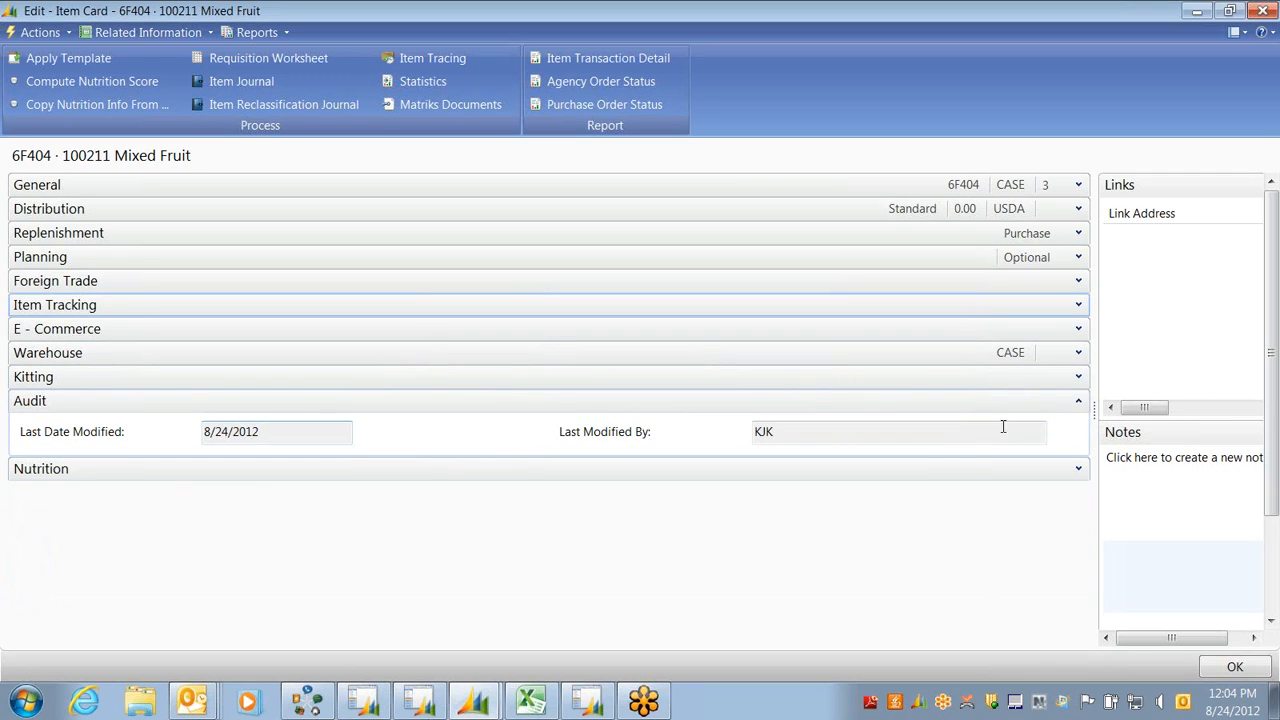
click(1078, 401)
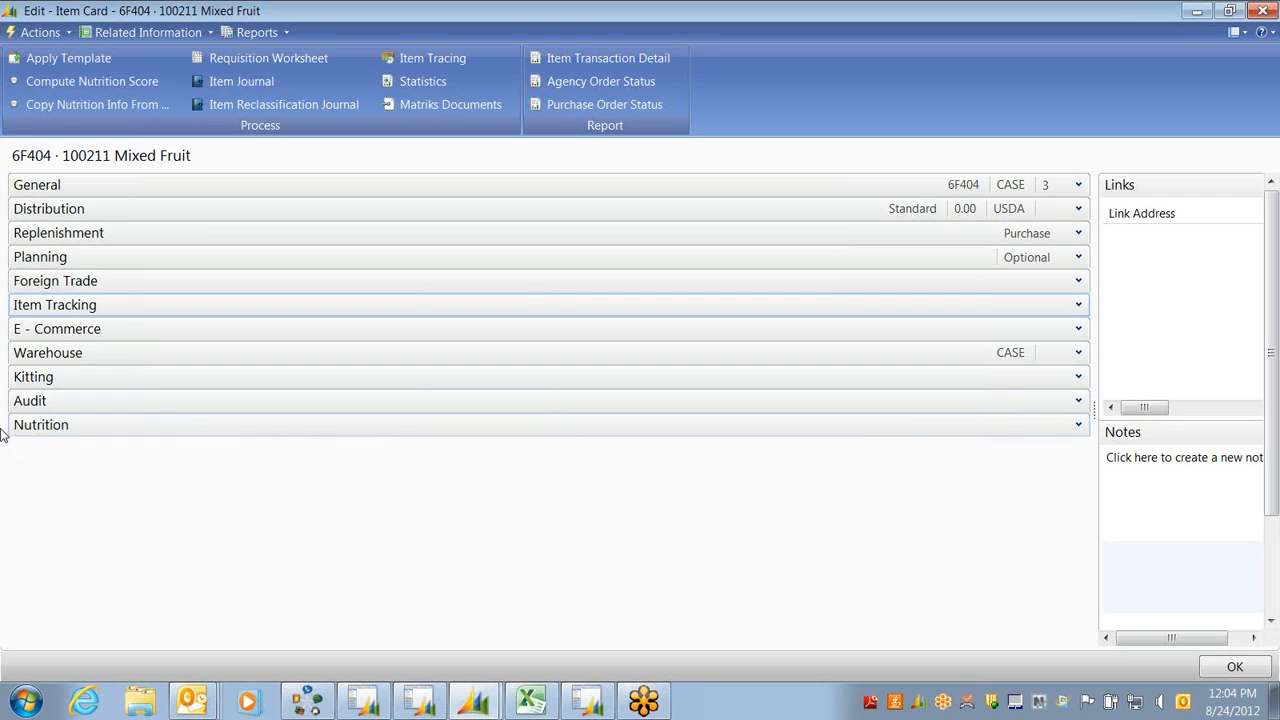
click(1078, 426)
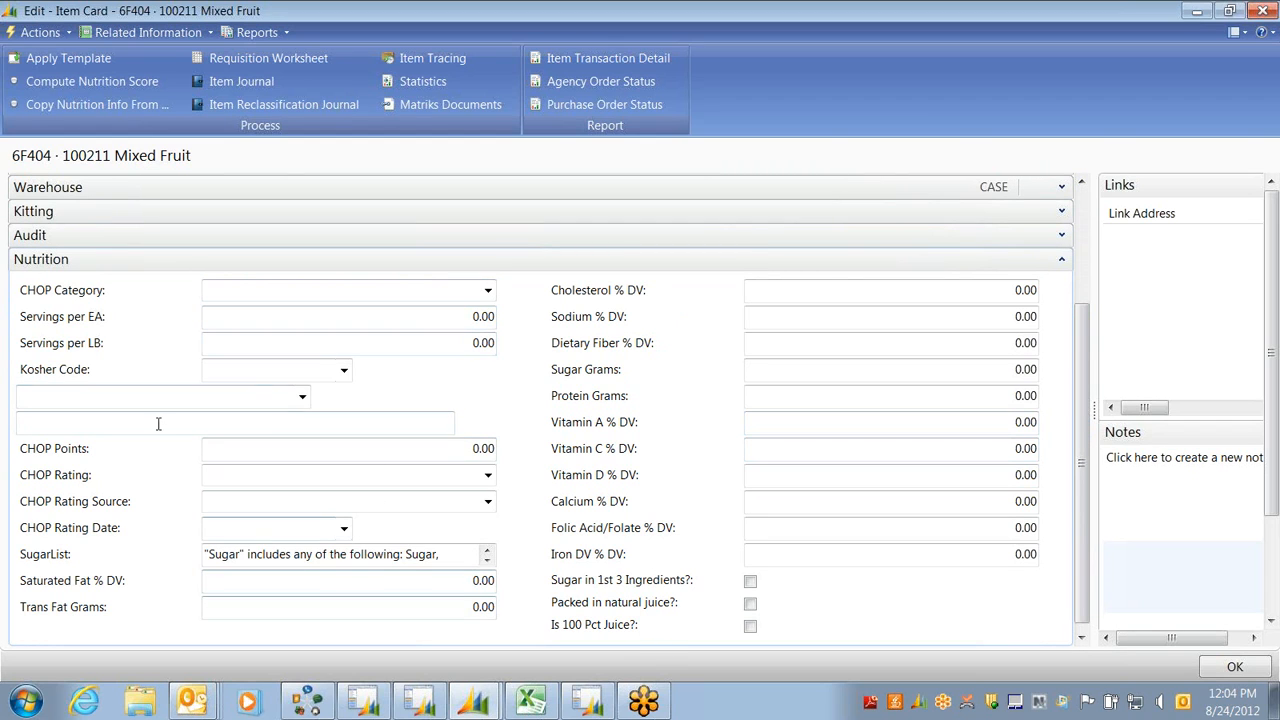
click(1062, 259)
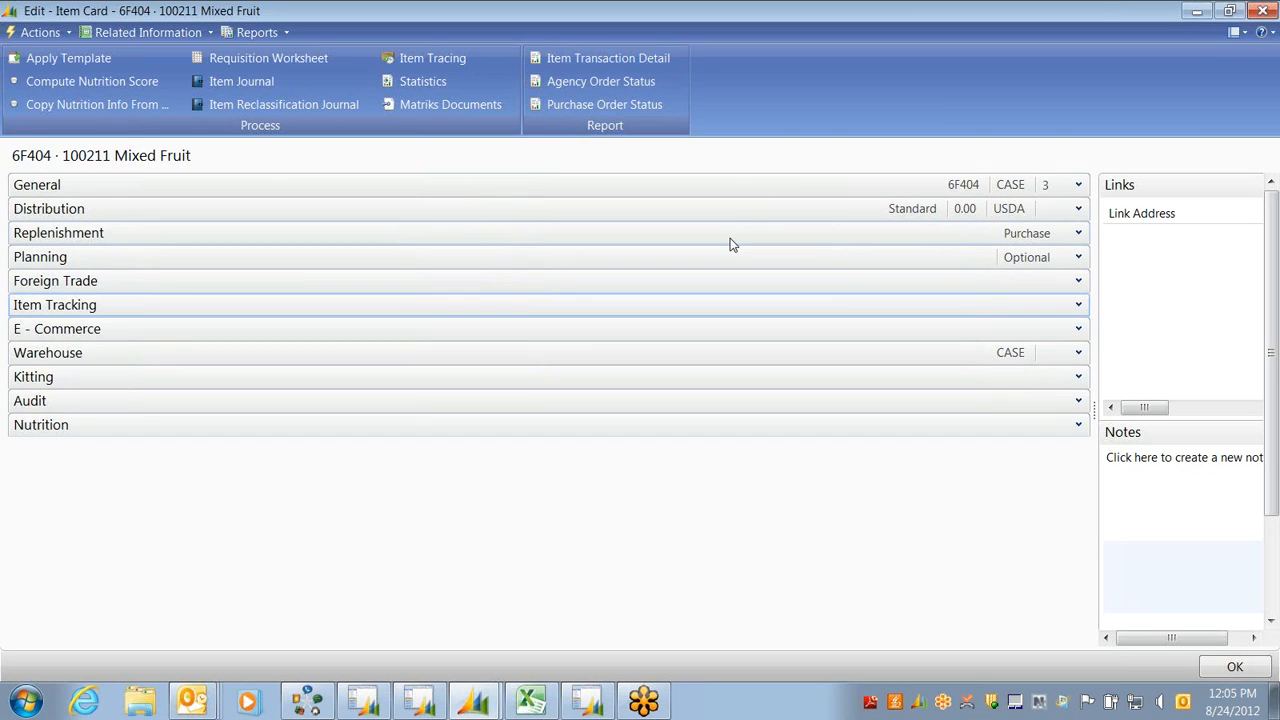
Close the Mixed Fruit card and open item 15337 Diapers from the Items list
key(Escape)
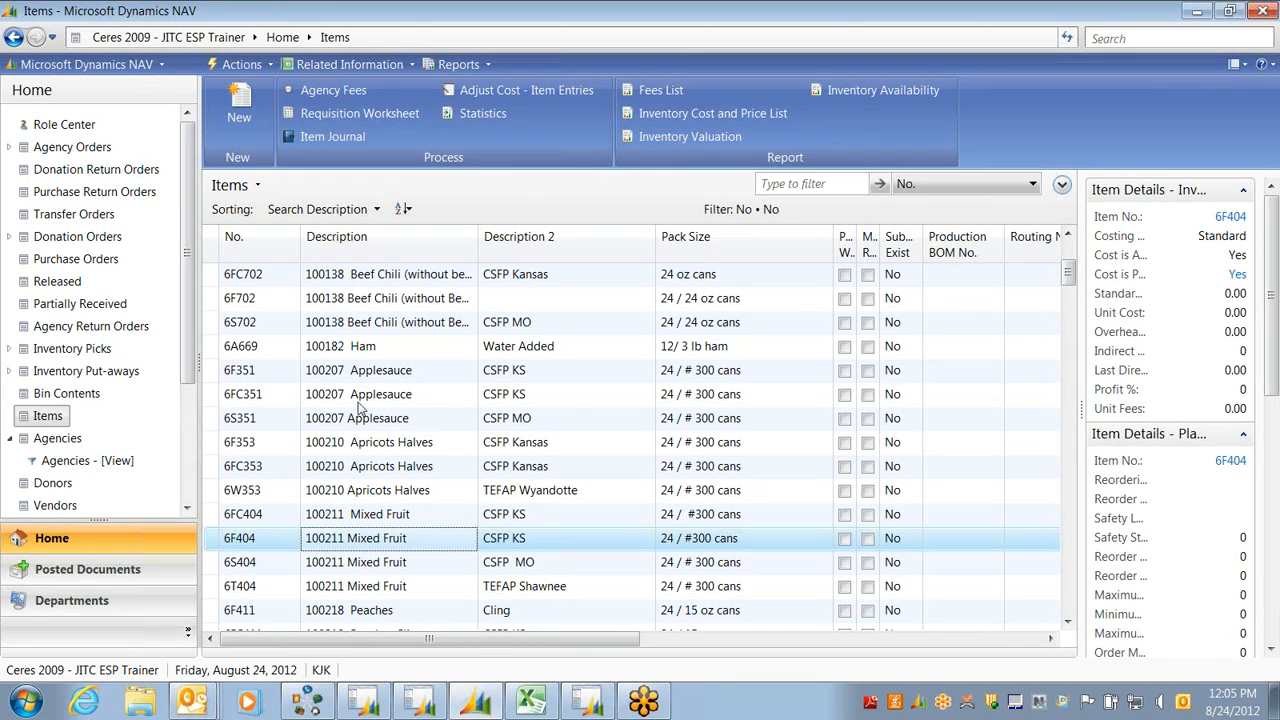
click(1068, 622)
click(1068, 622)
click(1068, 622)
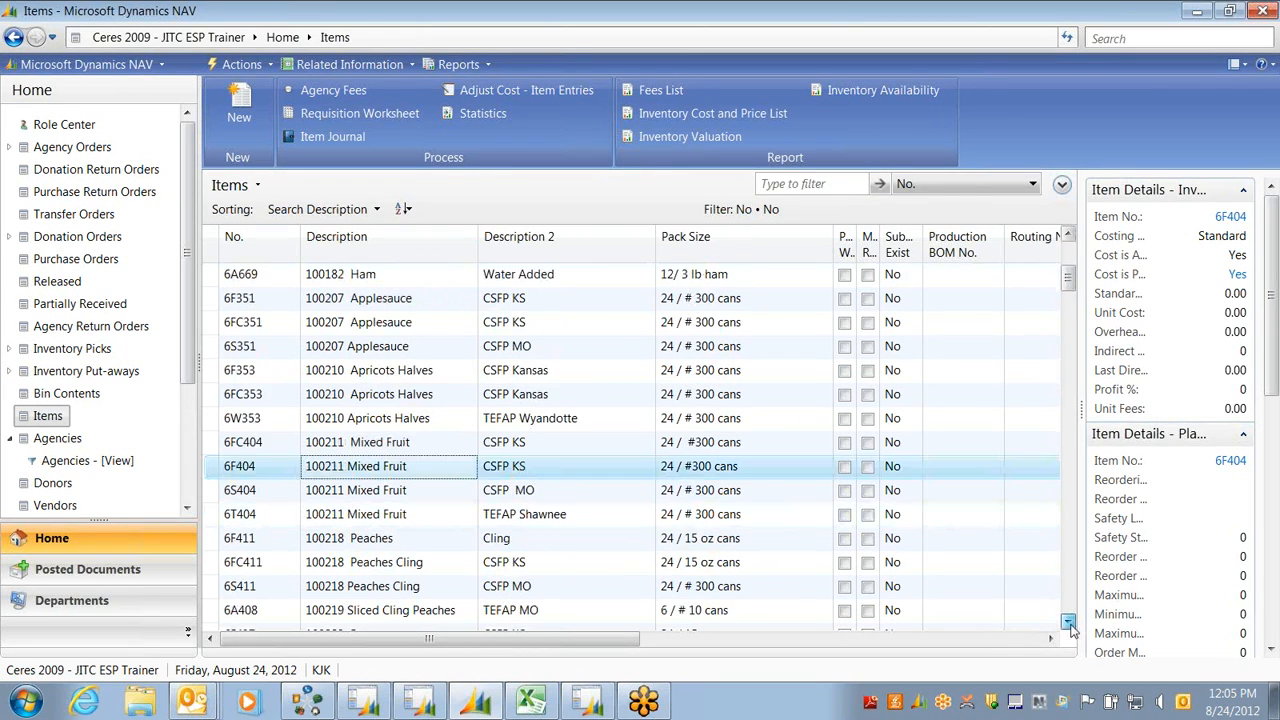
drag(1068, 622, 1068, 626)
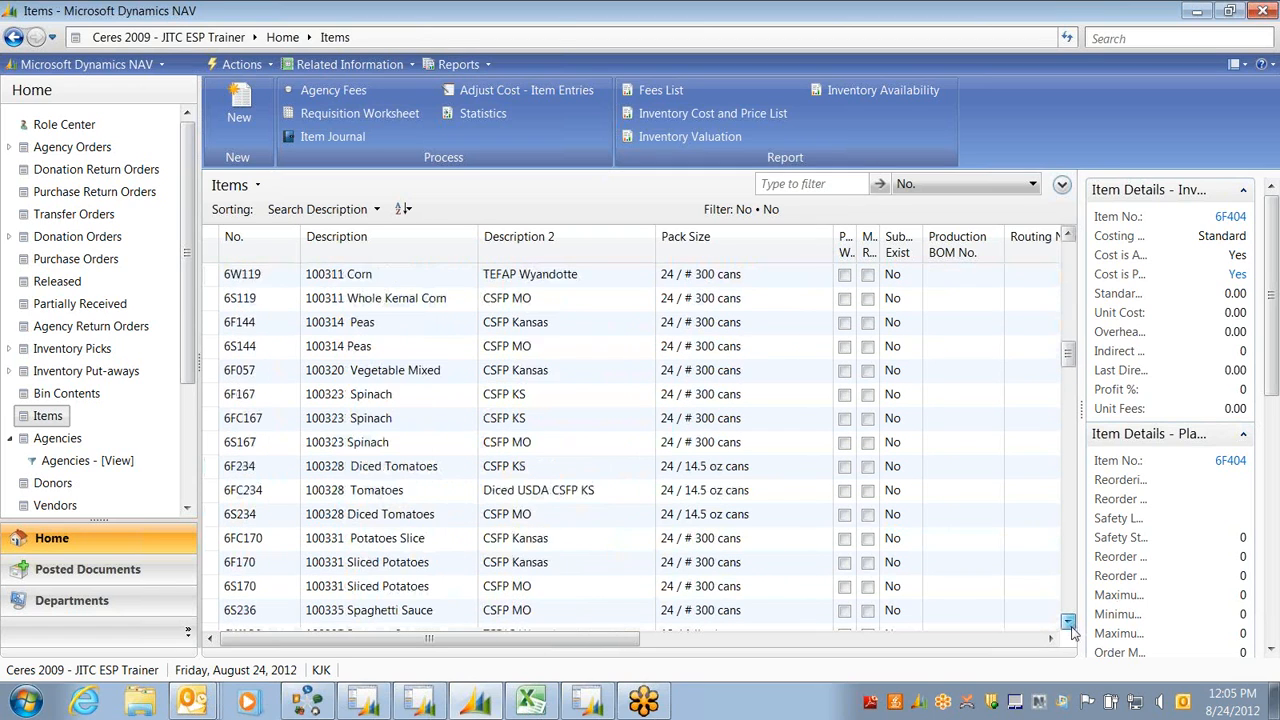
drag(1068, 357, 1068, 525)
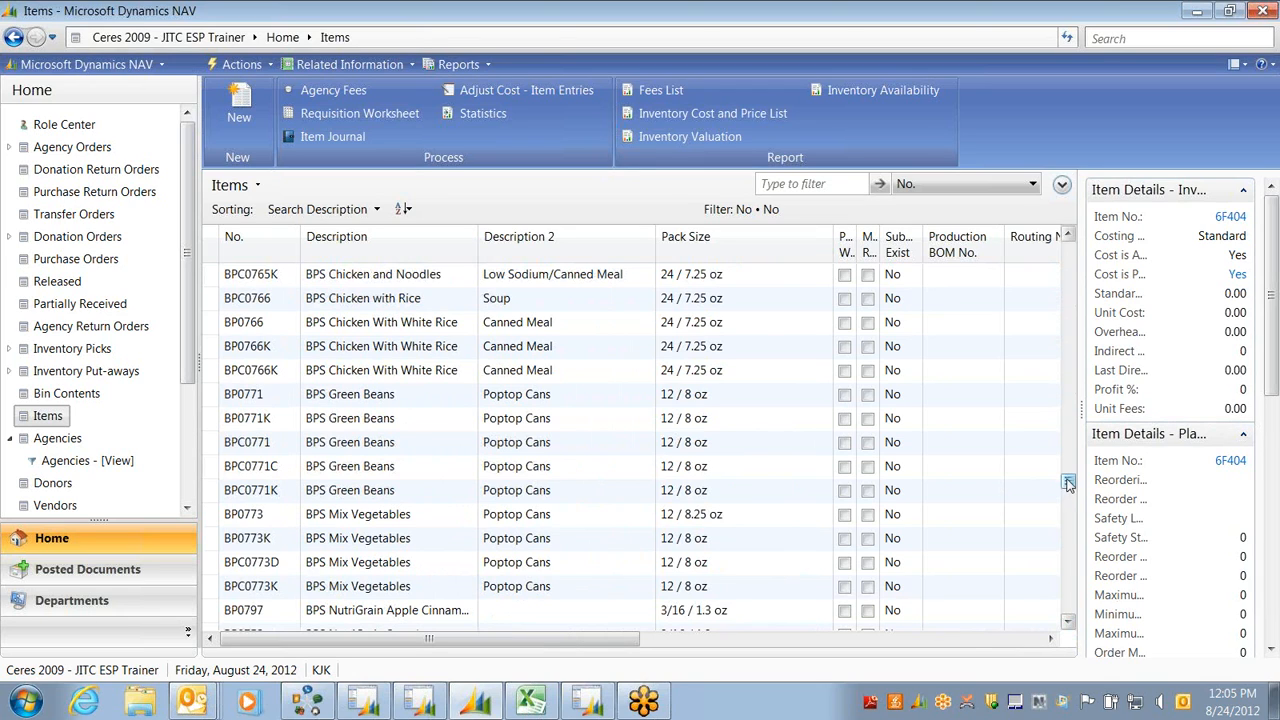
drag(1068, 484, 1071, 596)
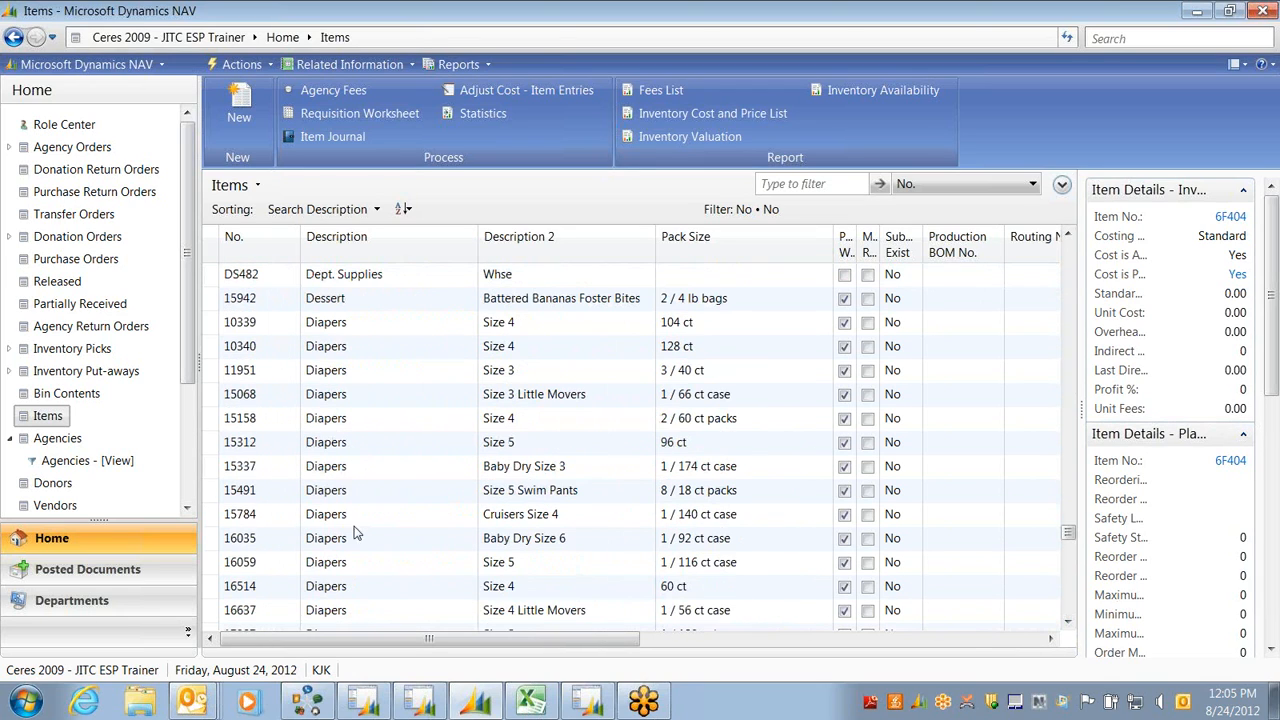
double_click(325, 469)
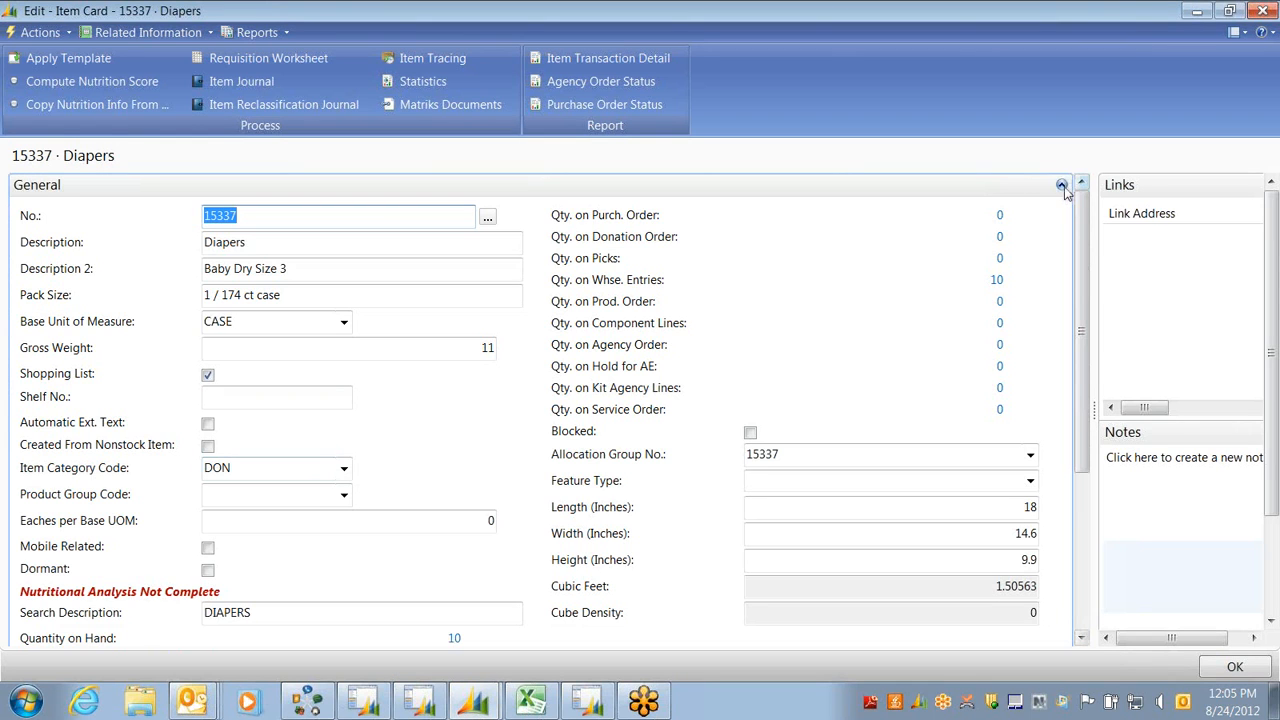
Show the Diapers Distribution details and review Handling Fee, Unit Fees and Gross Weight
click(1076, 184)
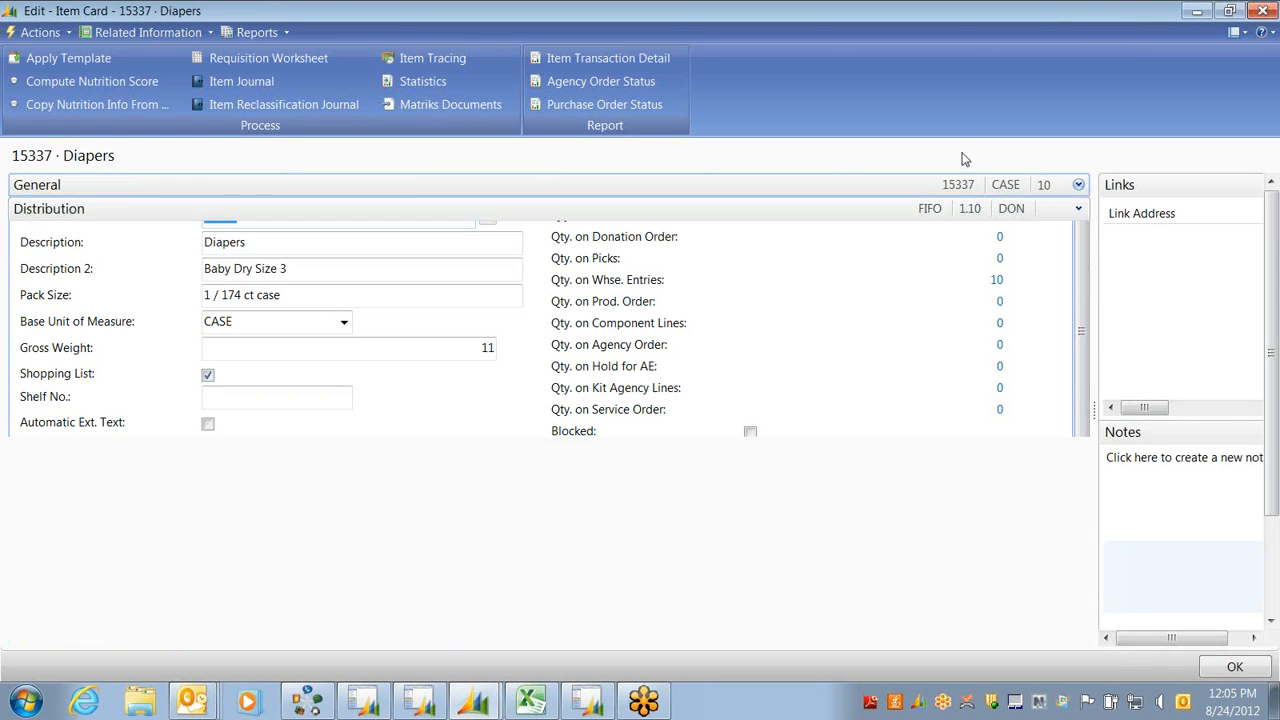
click(1078, 208)
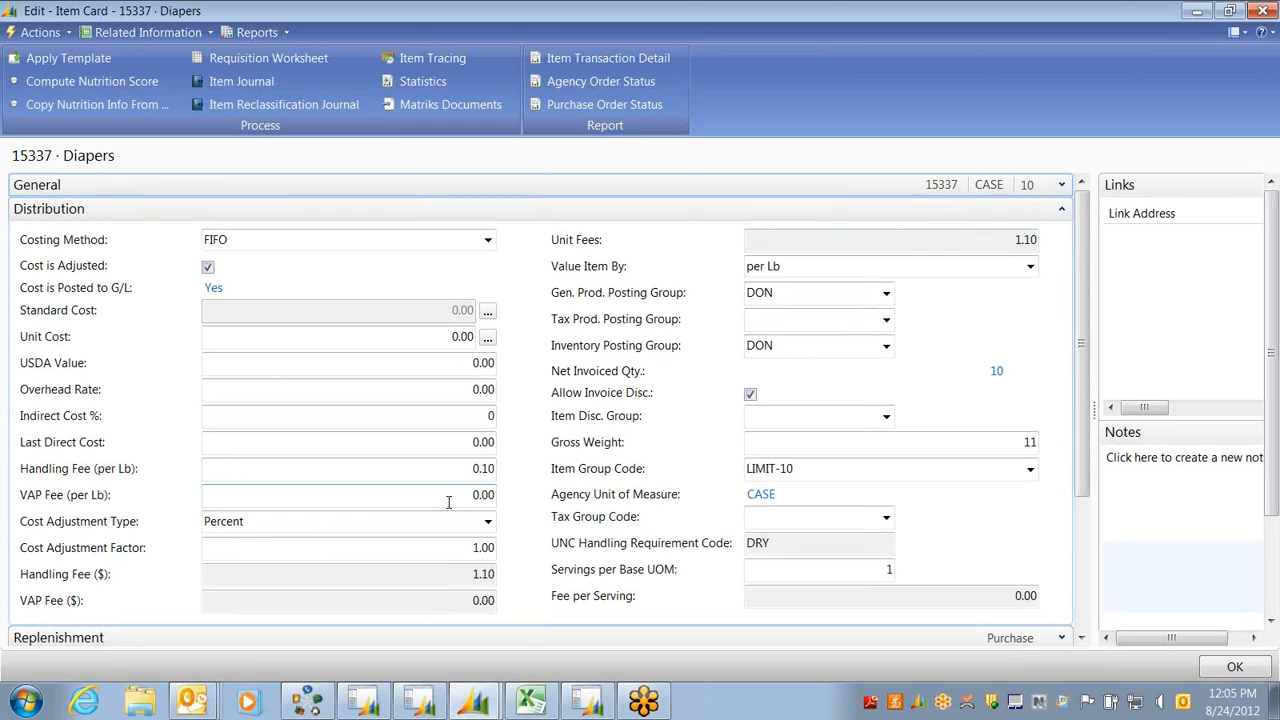
click(443, 468)
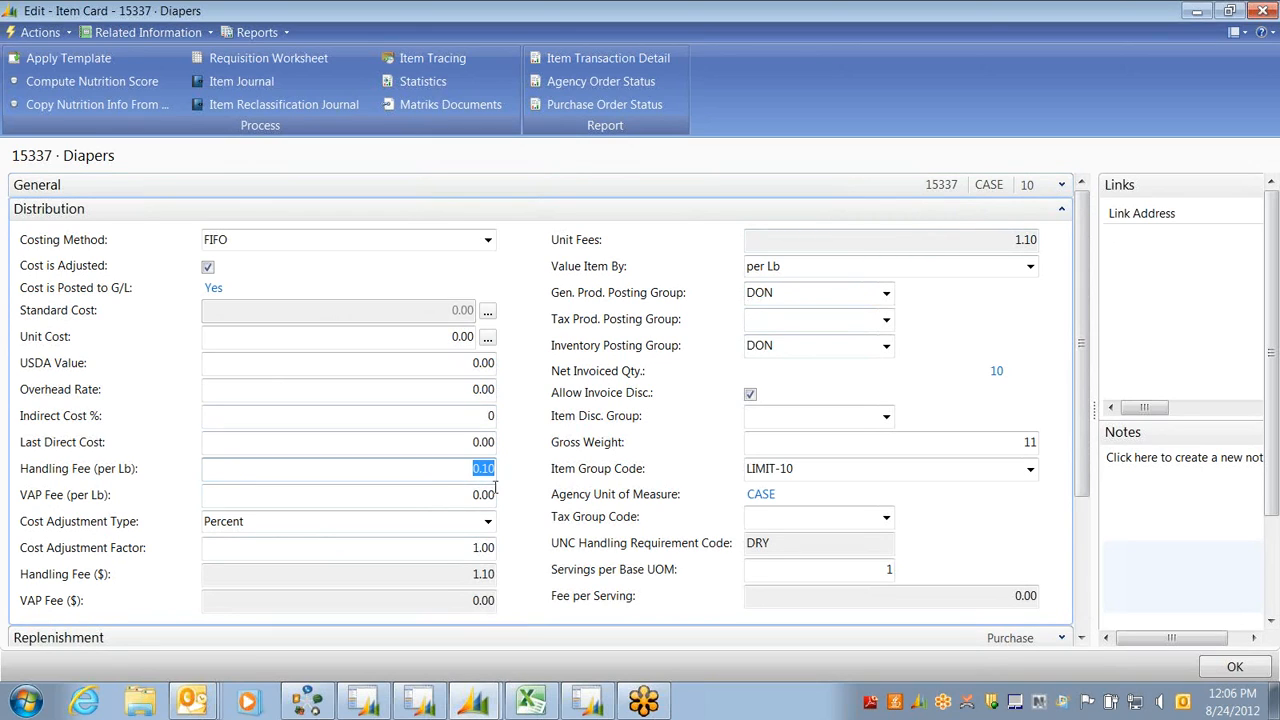
click(1002, 241)
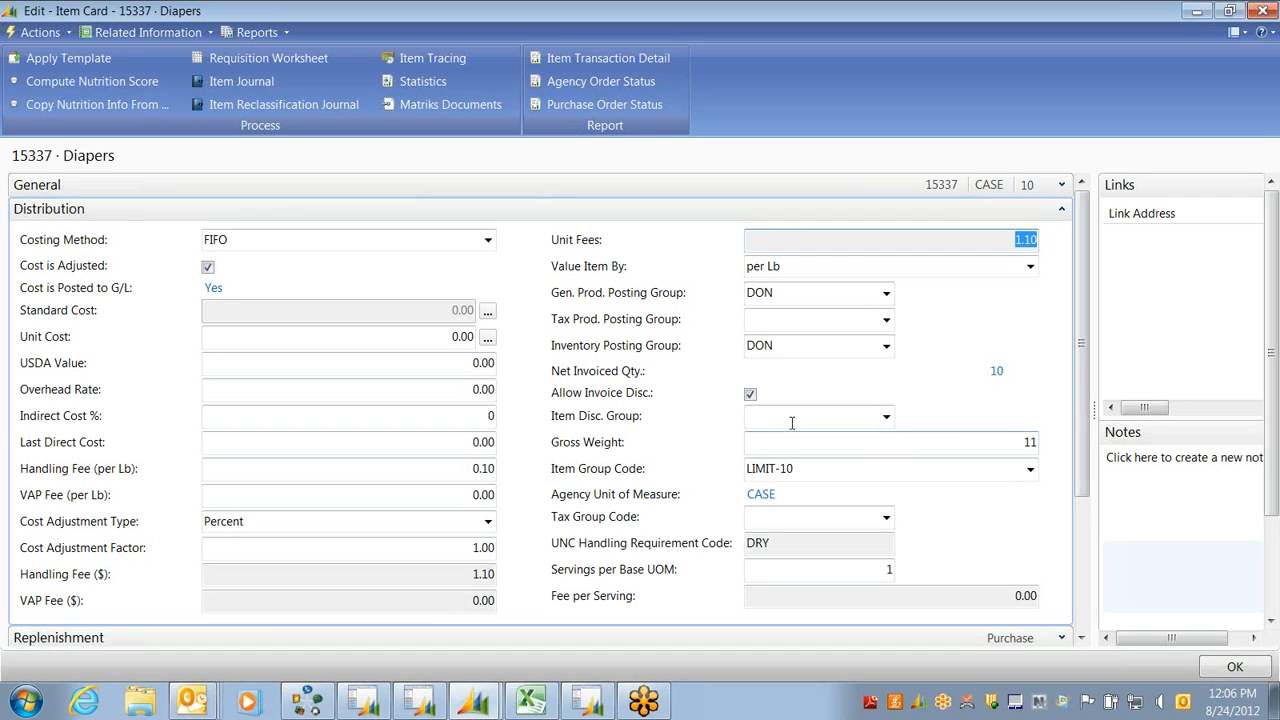
click(976, 444)
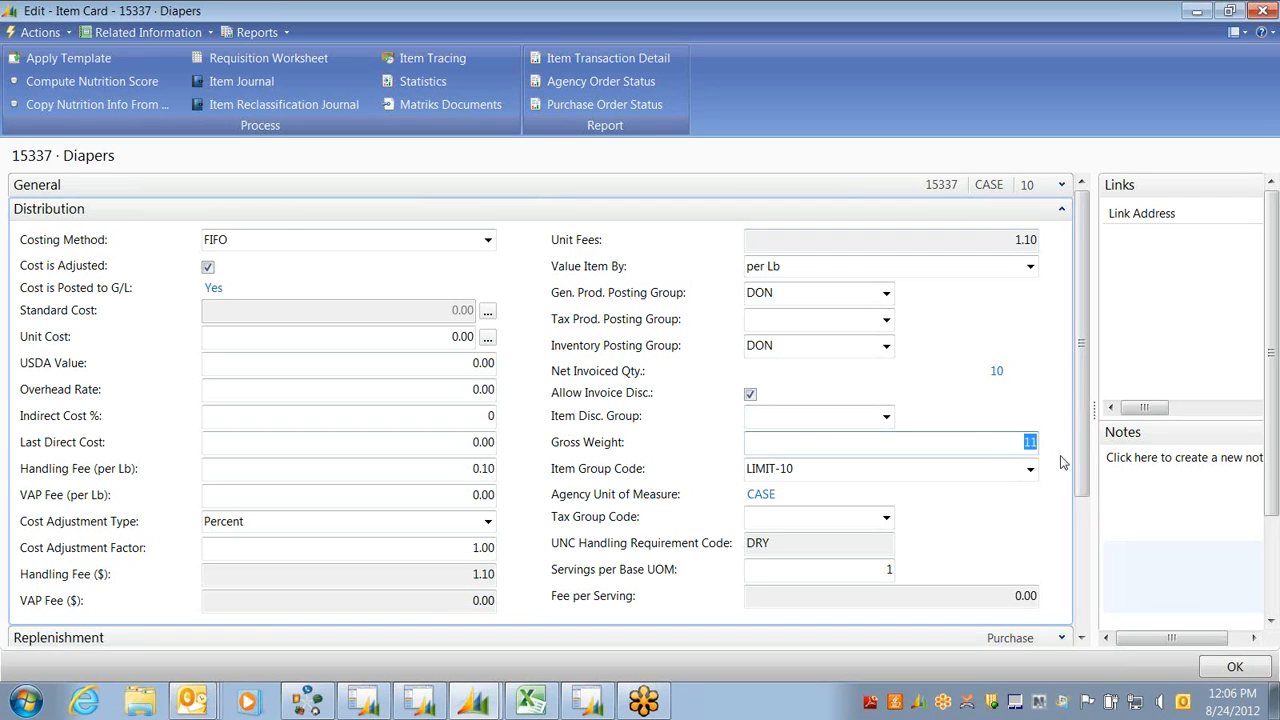
Change the Handling Fee (per Lb) to 0.18
click(465, 467)
key(BackSpace)
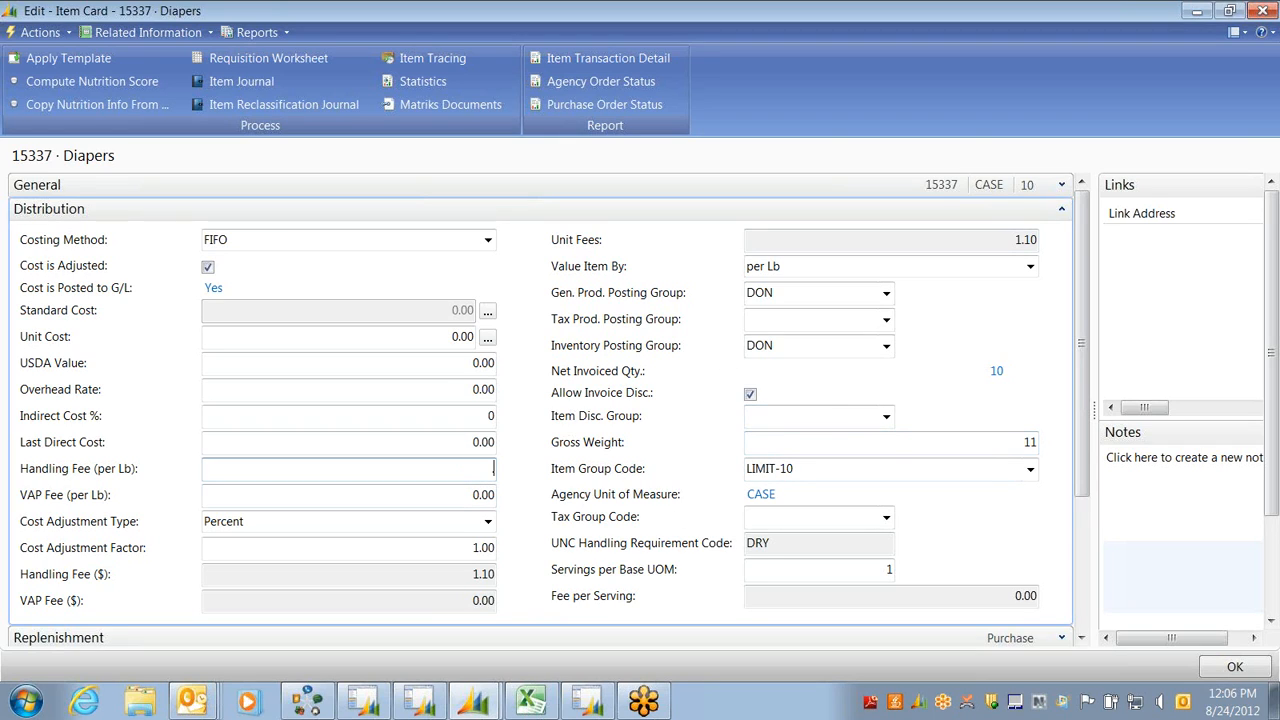
text(.18)
key(Tab)
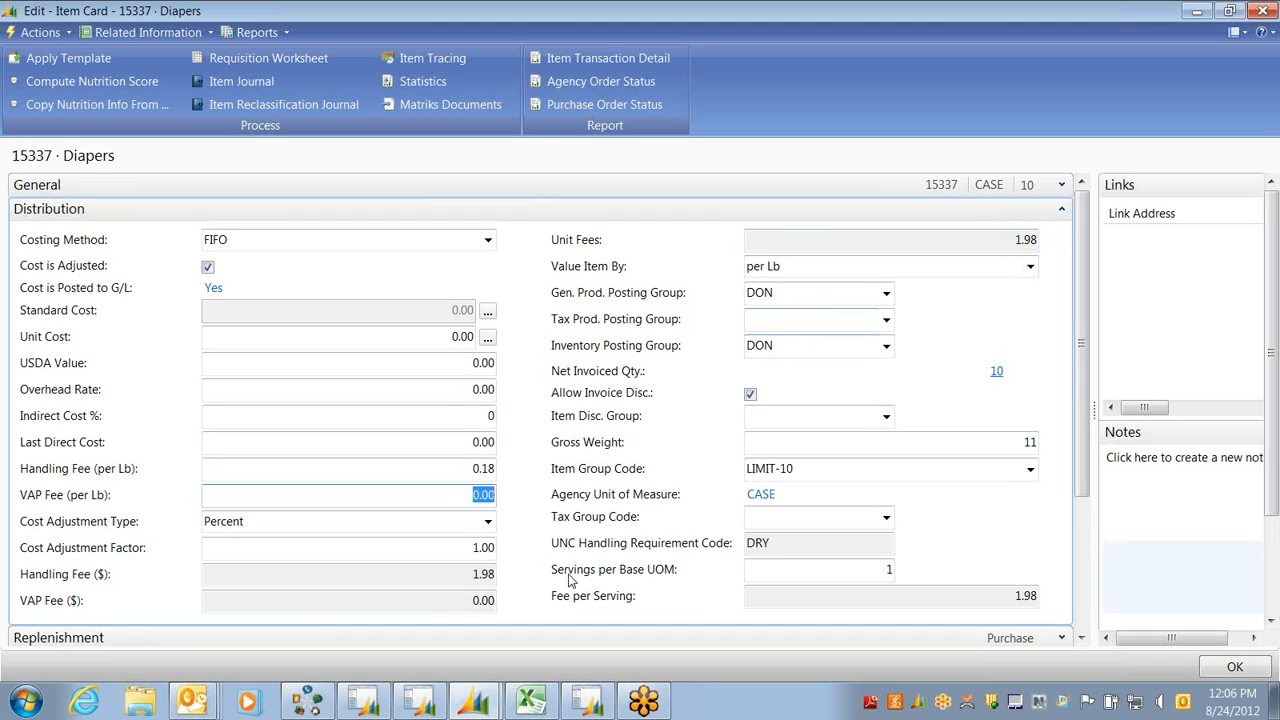
Restore the Handling Fee (per Lb) to 0.10 and close the Diapers card
click(466, 470)
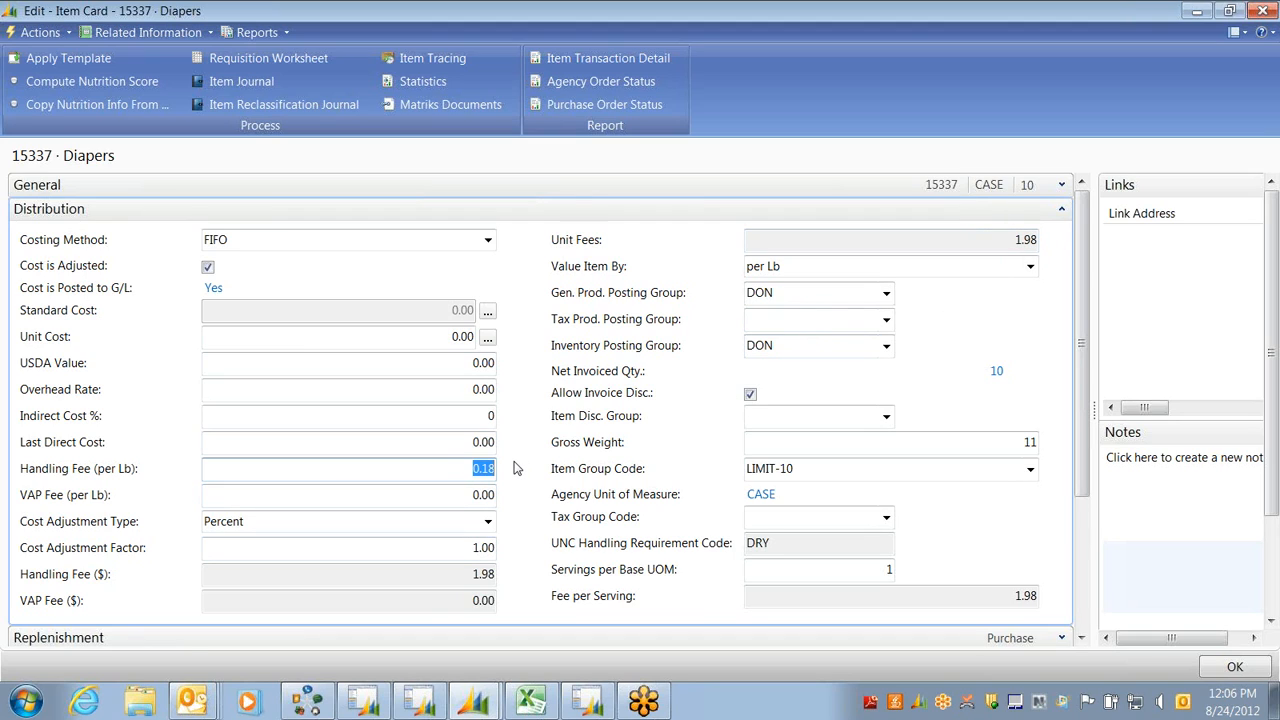
text(.10)
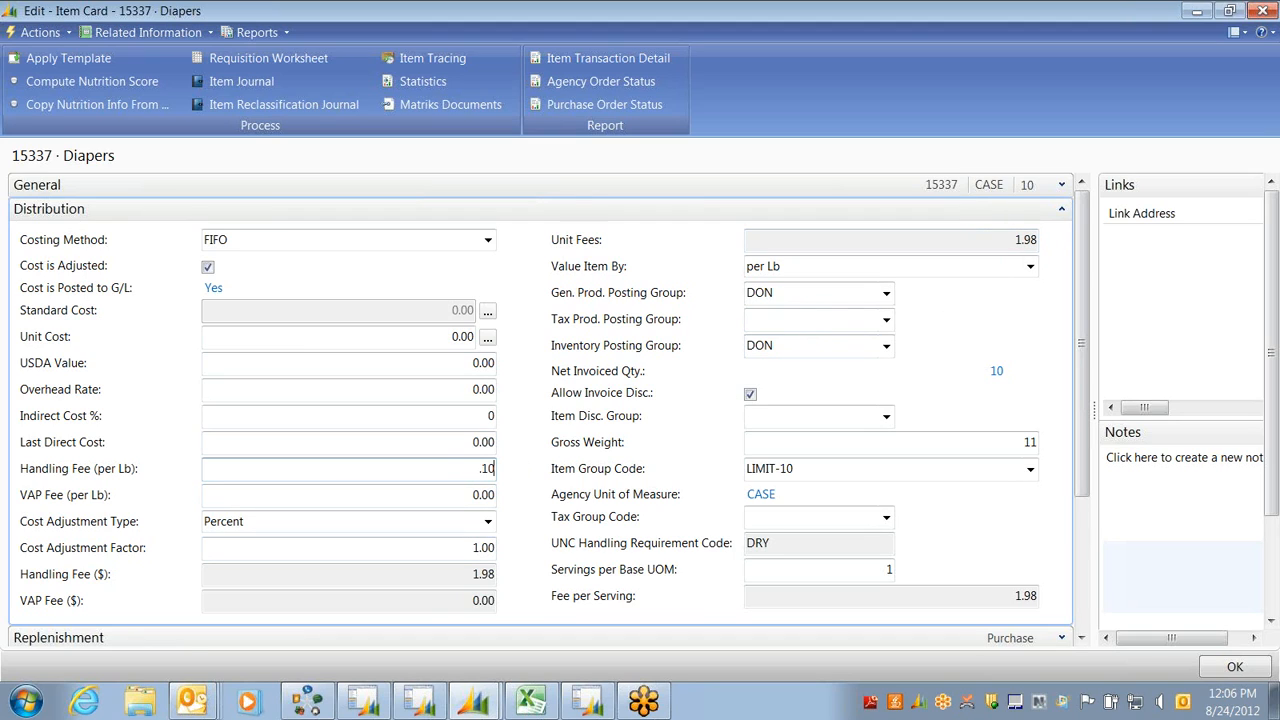
click(250, 369)
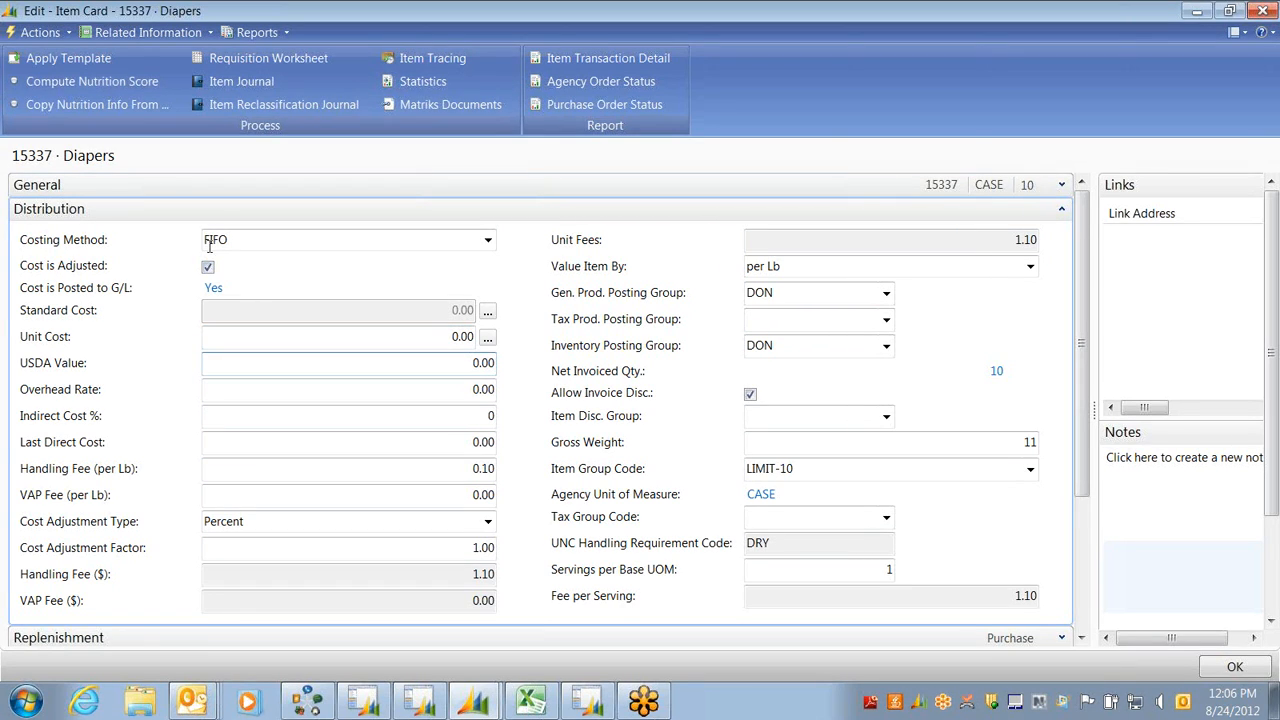
click(248, 241)
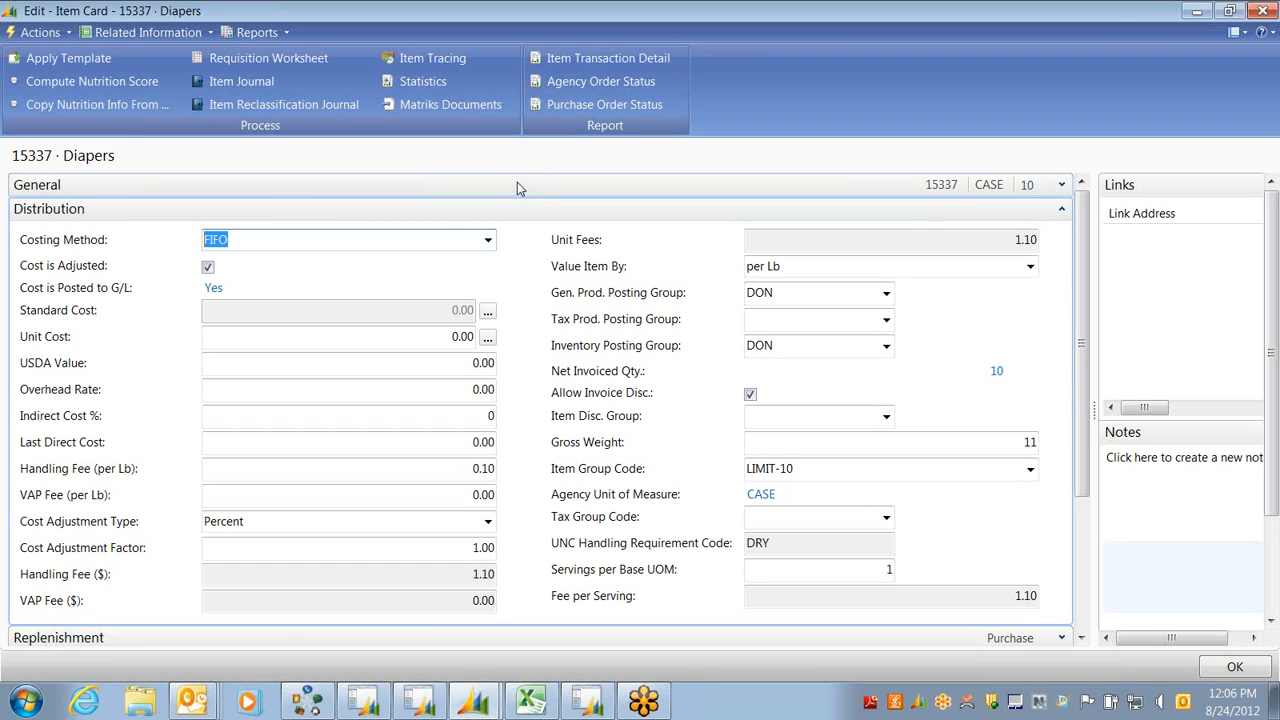
key(Escape)
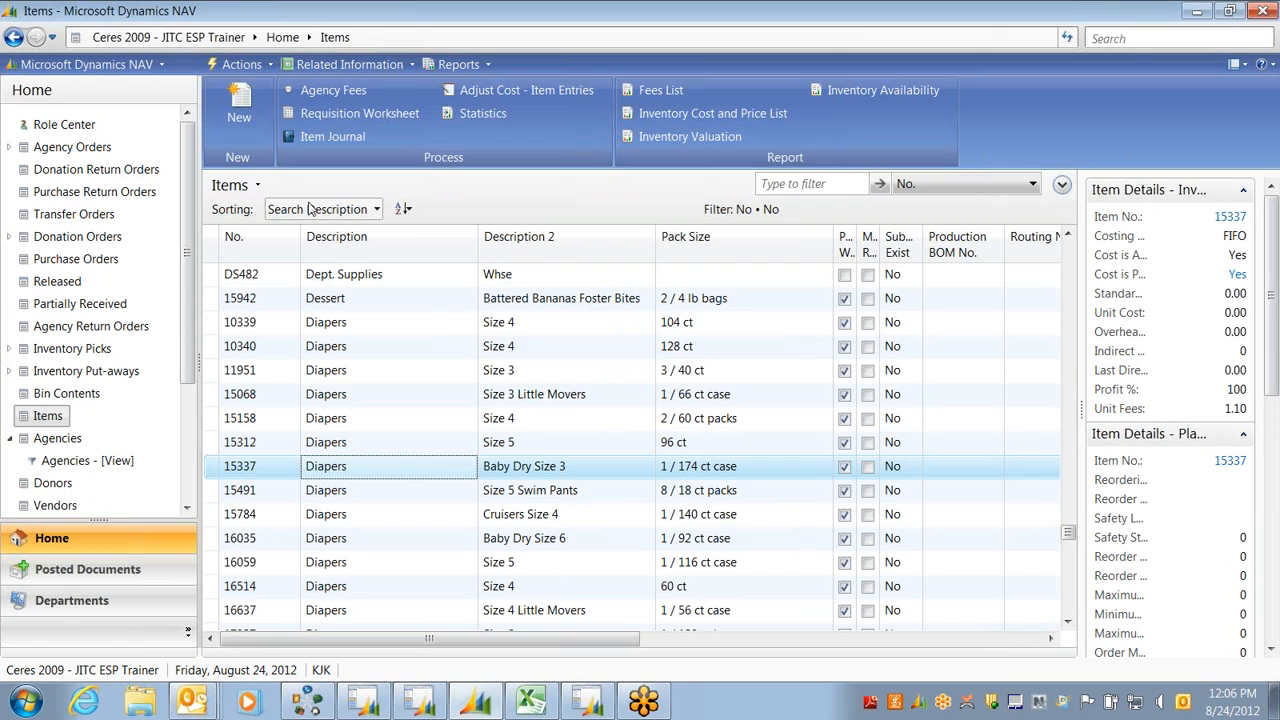
Add an Items list filter on the Inventory Posting Group field
click(257, 186)
click(275, 263)
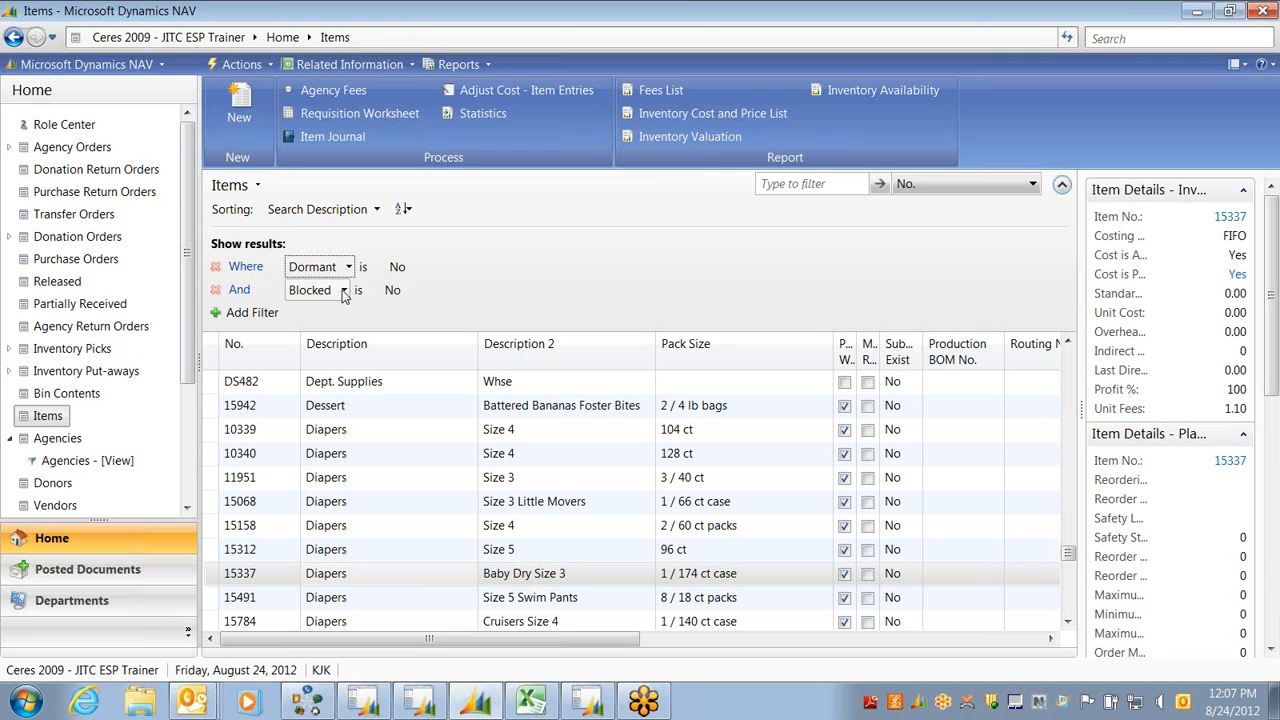
click(343, 291)
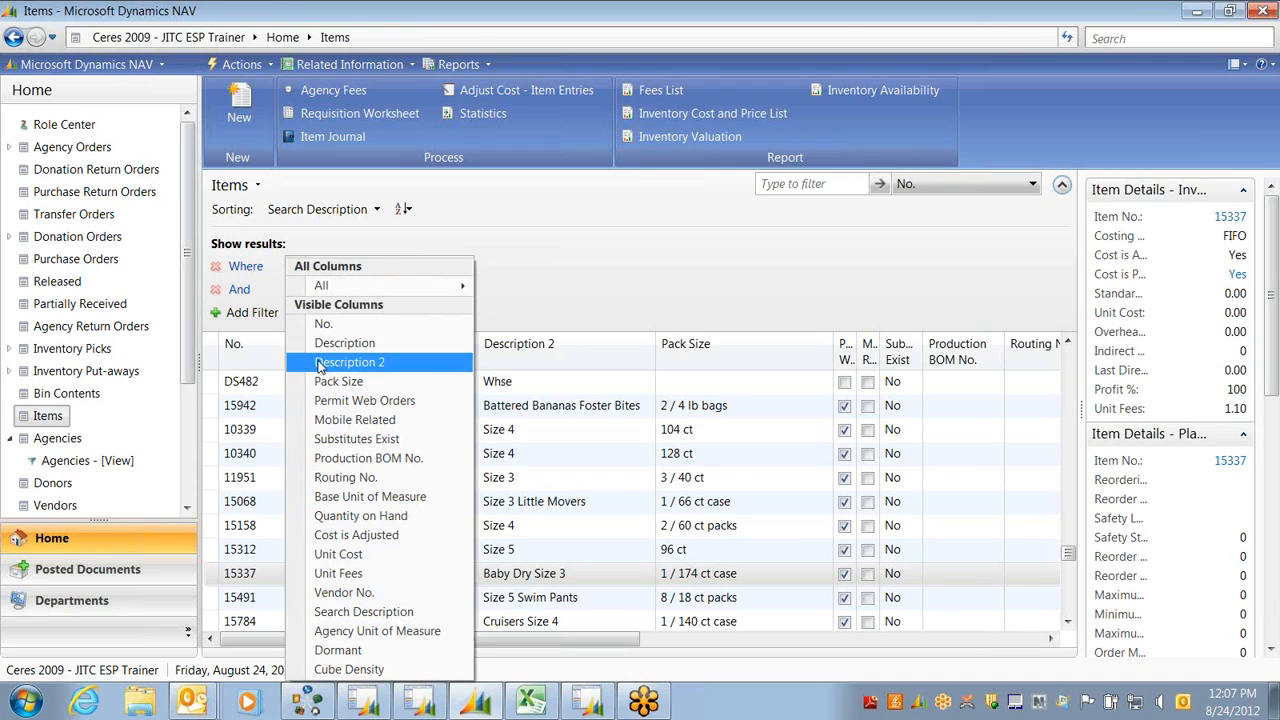
mouse_move(321, 291)
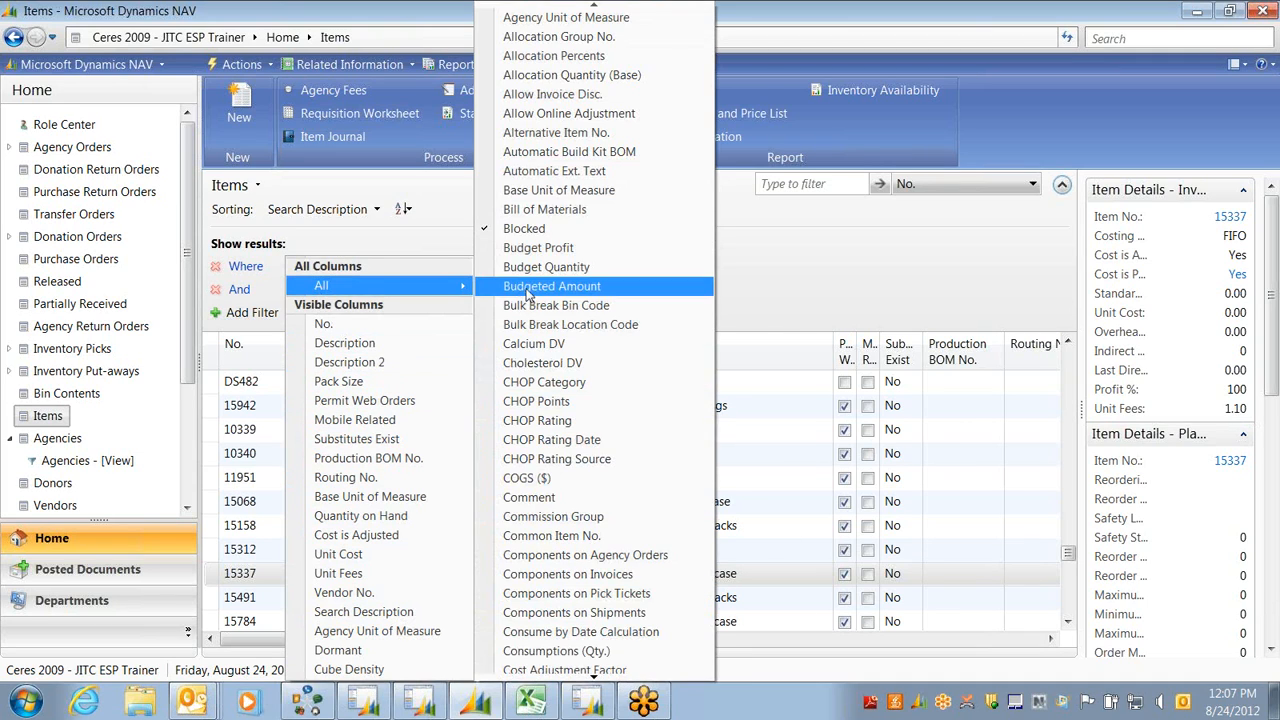
key(i)
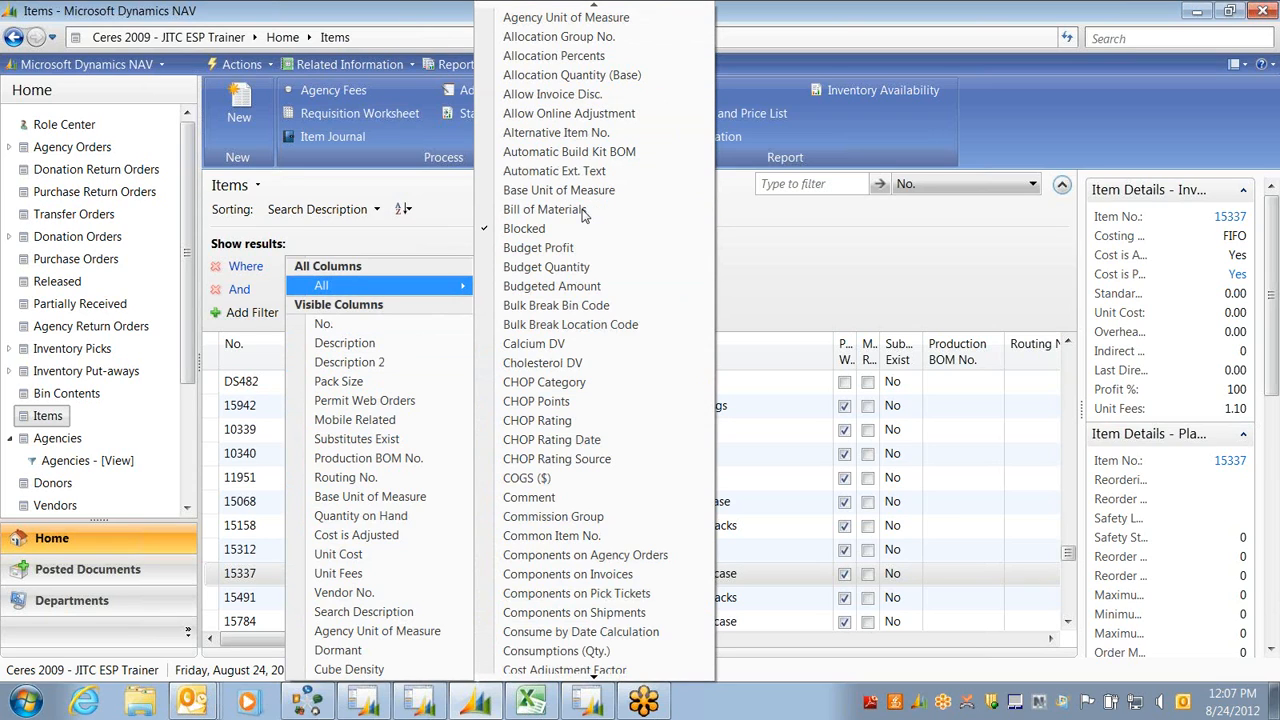
key(Up)
key(Down)
key(Down)
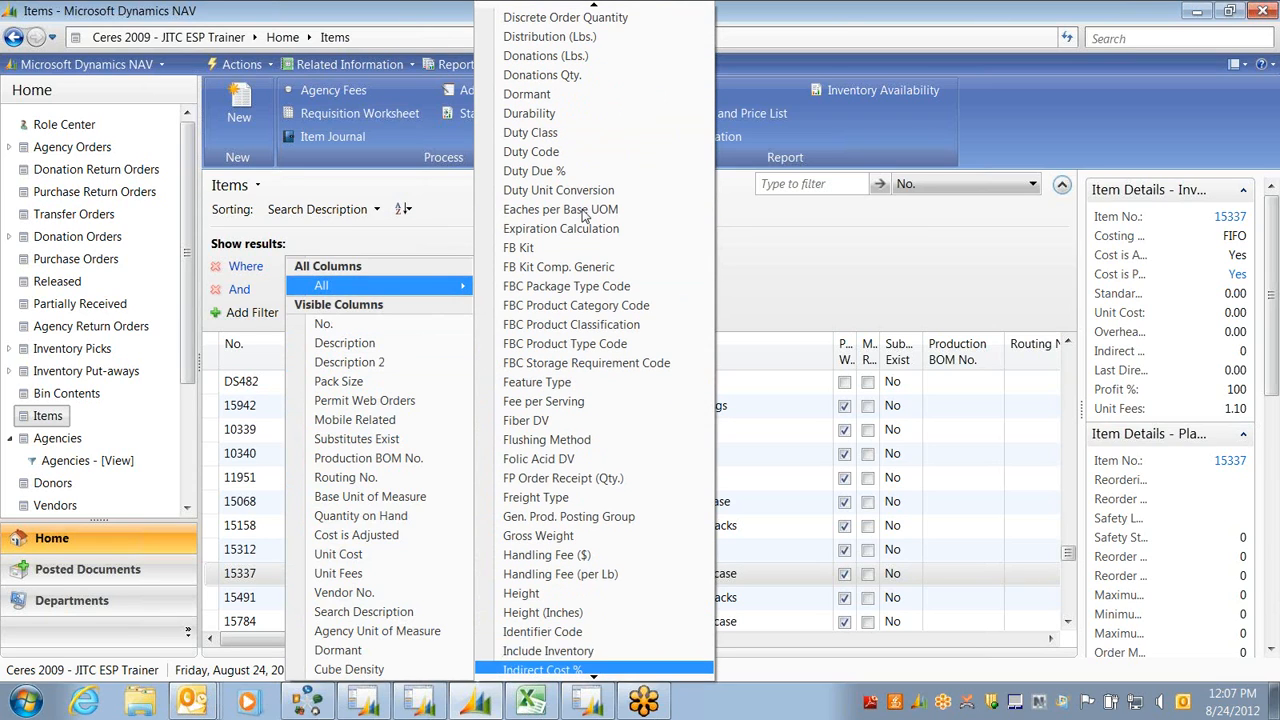
key(Down)
key(Down)
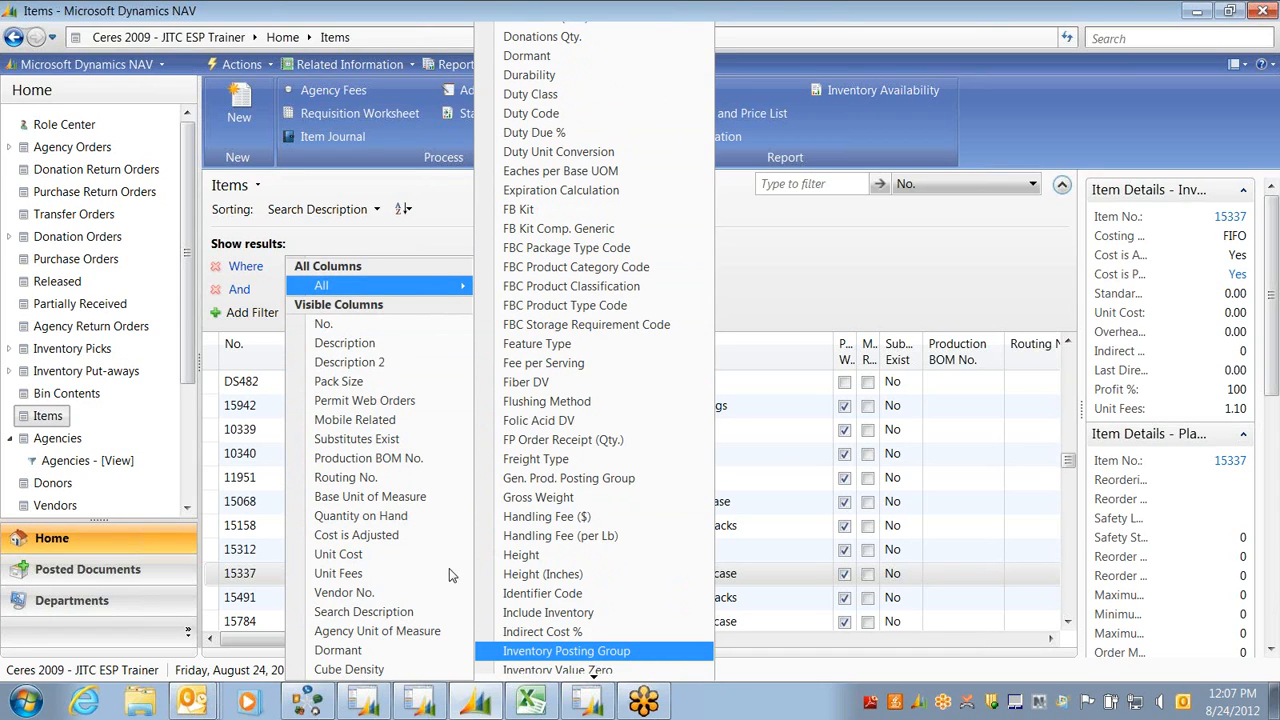
key(Return)
Filter the posting group to COOP and open the card for item 65183
click(505, 290)
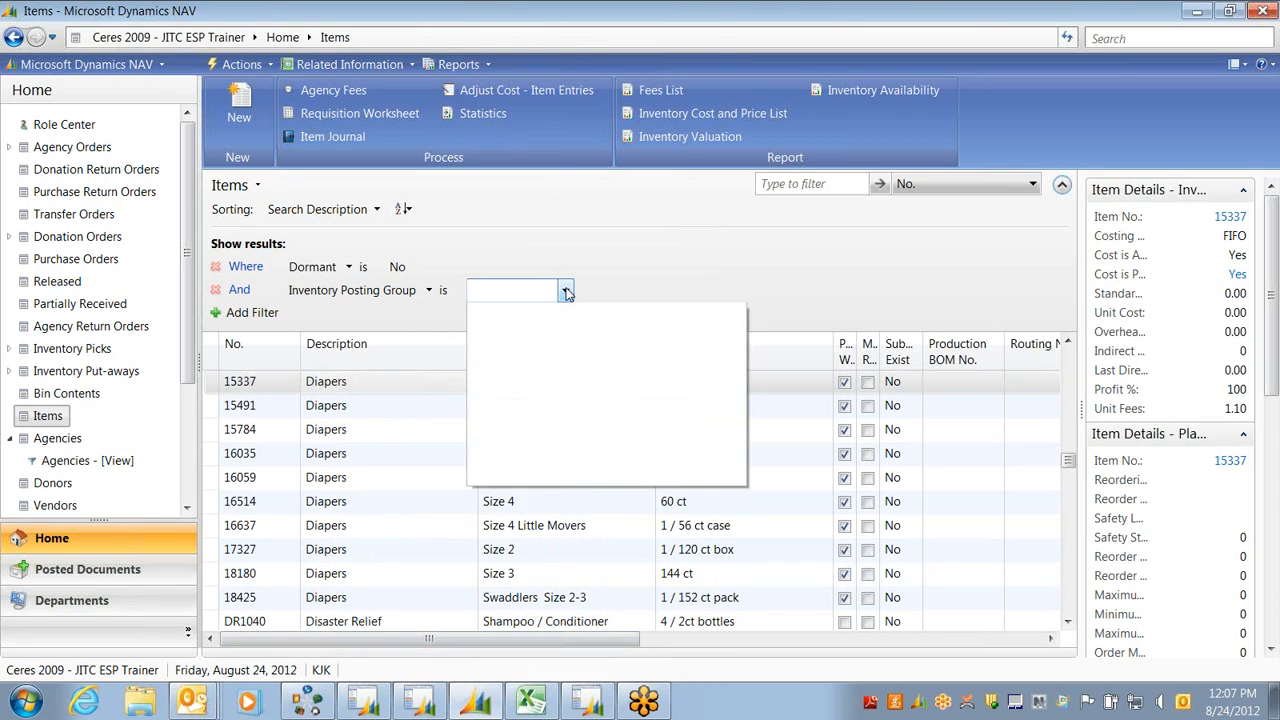
click(480, 404)
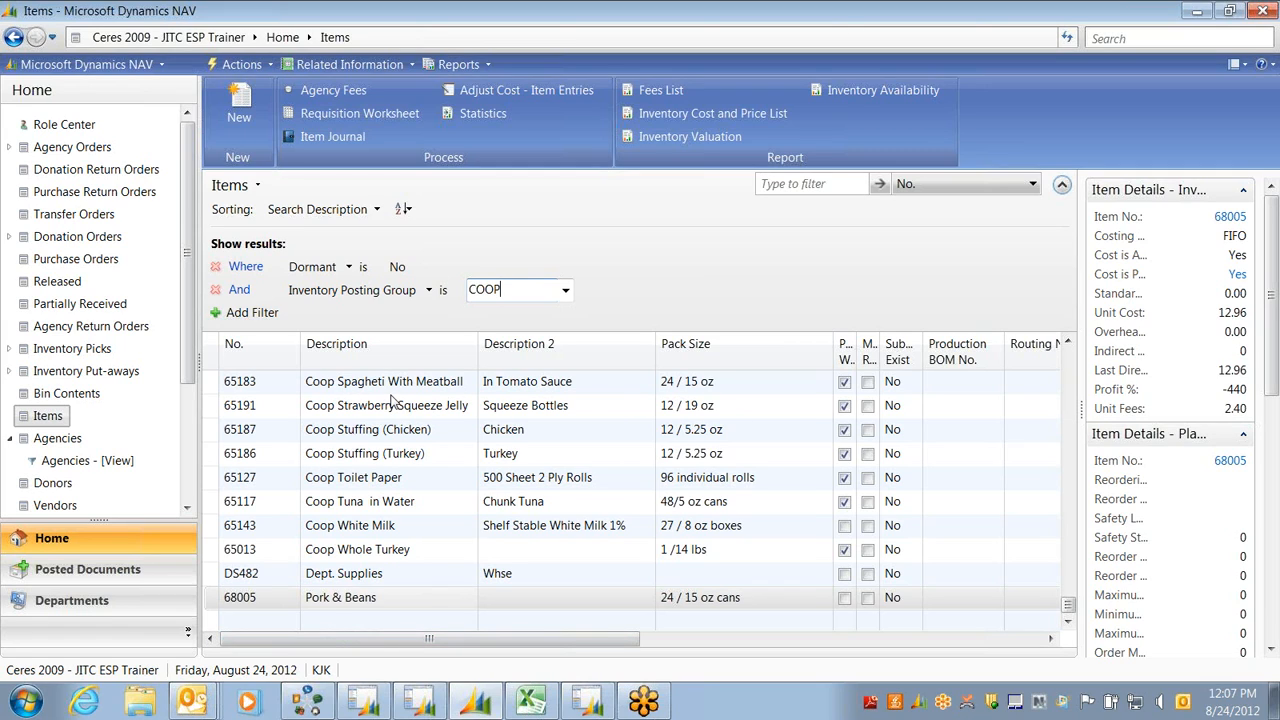
click(384, 385)
double_click(384, 385)
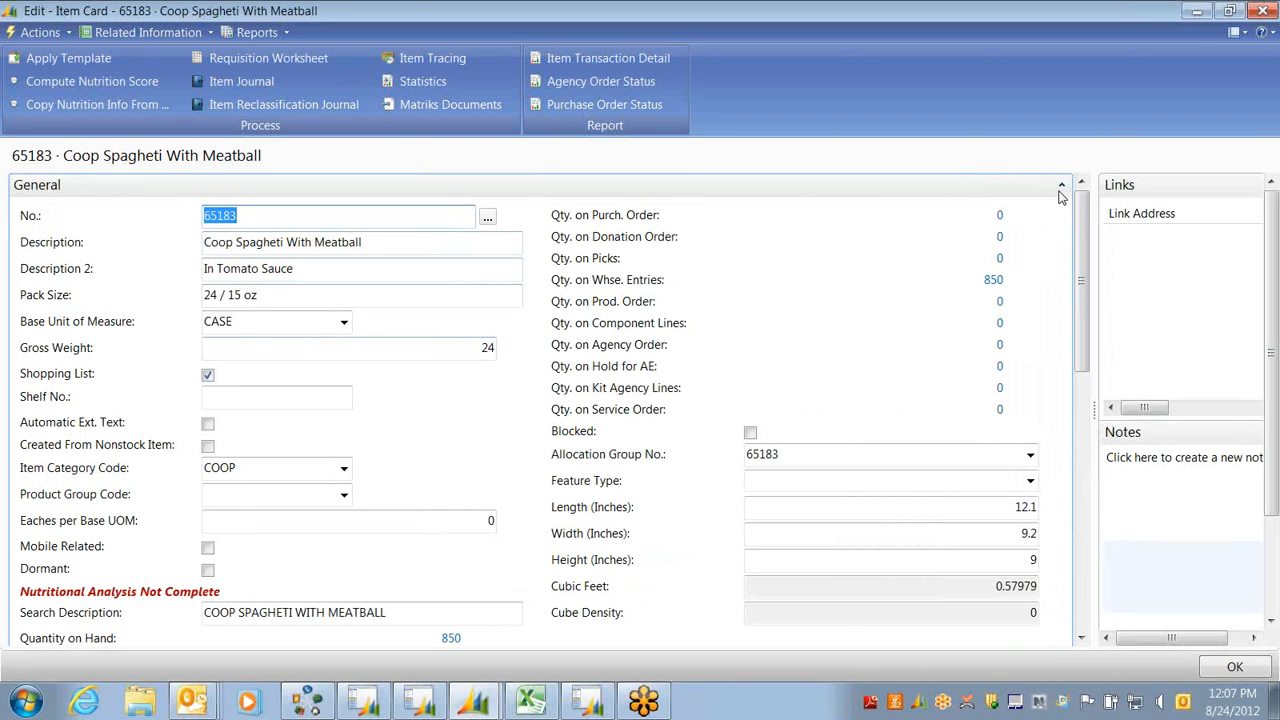
Check item 65183's Unit Cost 14.14259 and Unit Fees 14.14, then open its Pallets list
click(1060, 187)
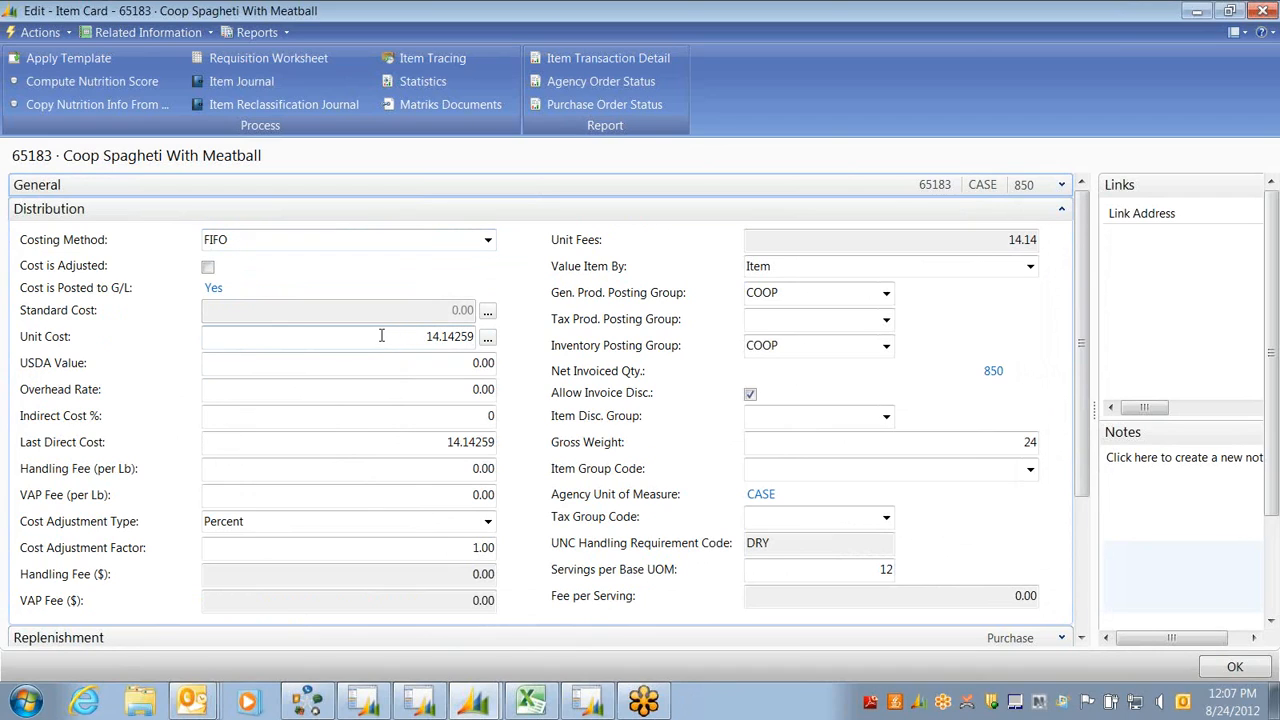
drag(381, 336, 475, 336)
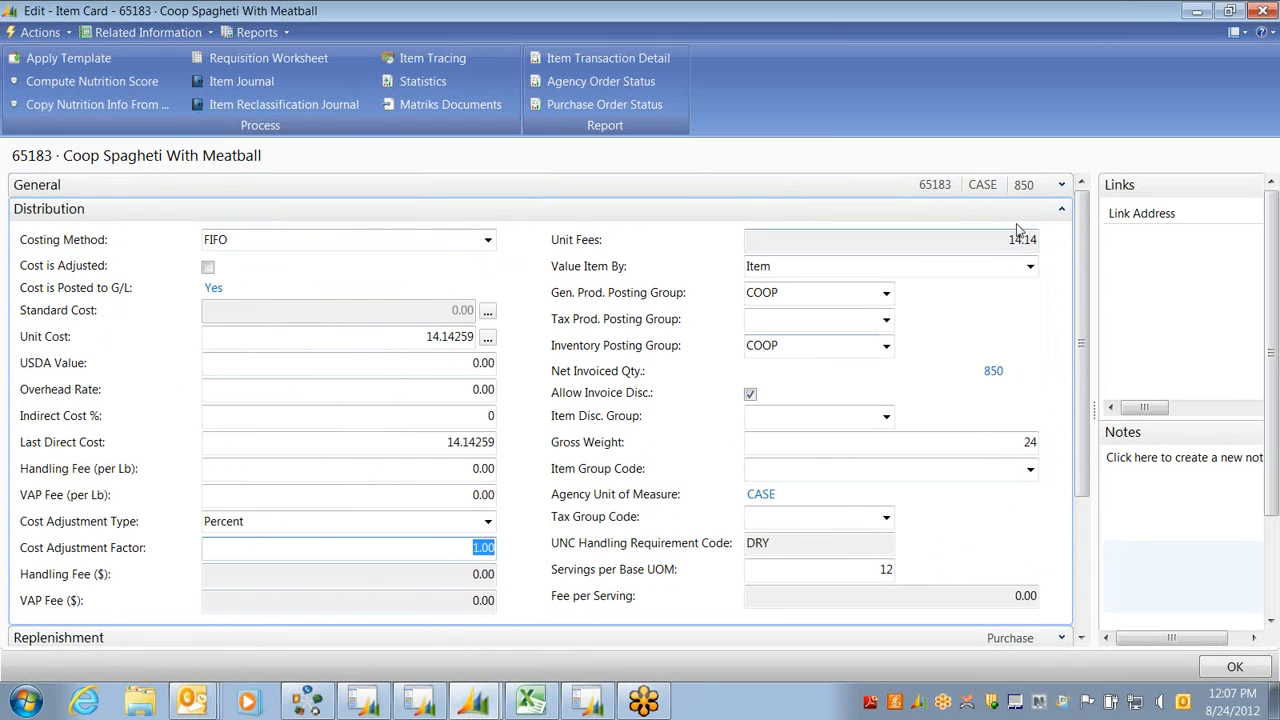
drag(990, 240, 1036, 240)
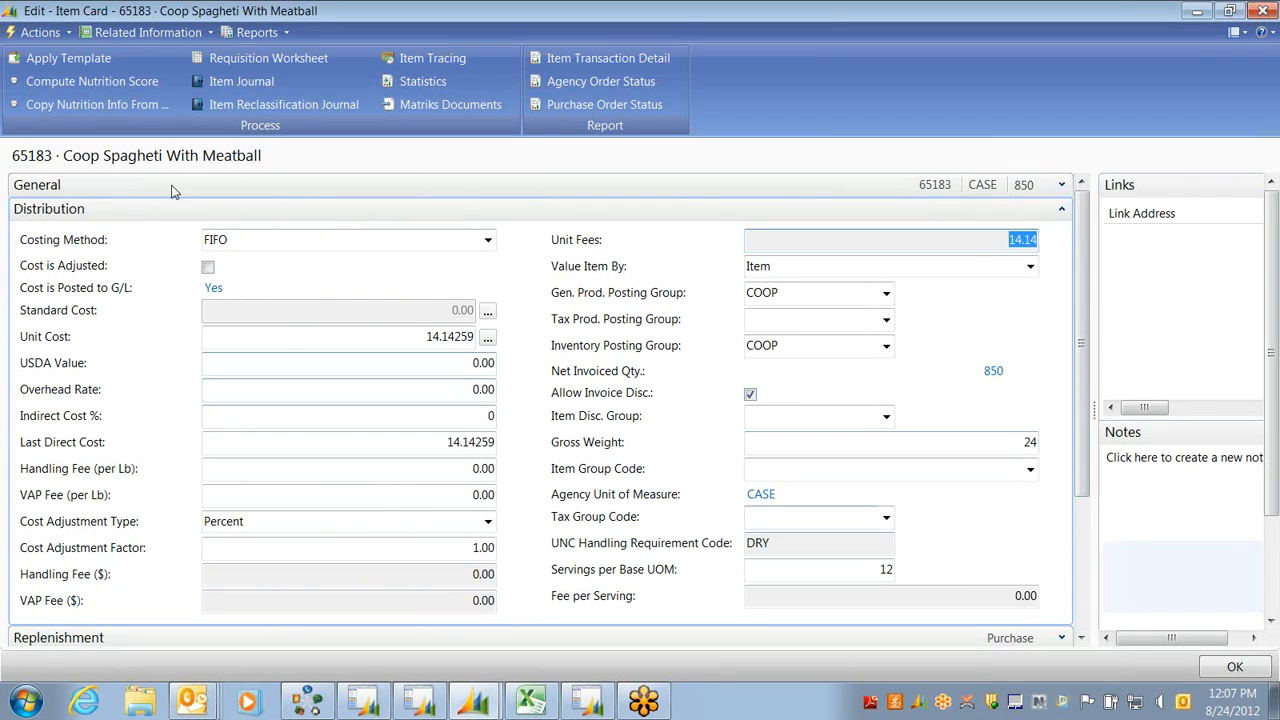
click(160, 32)
mouse_move(138, 52)
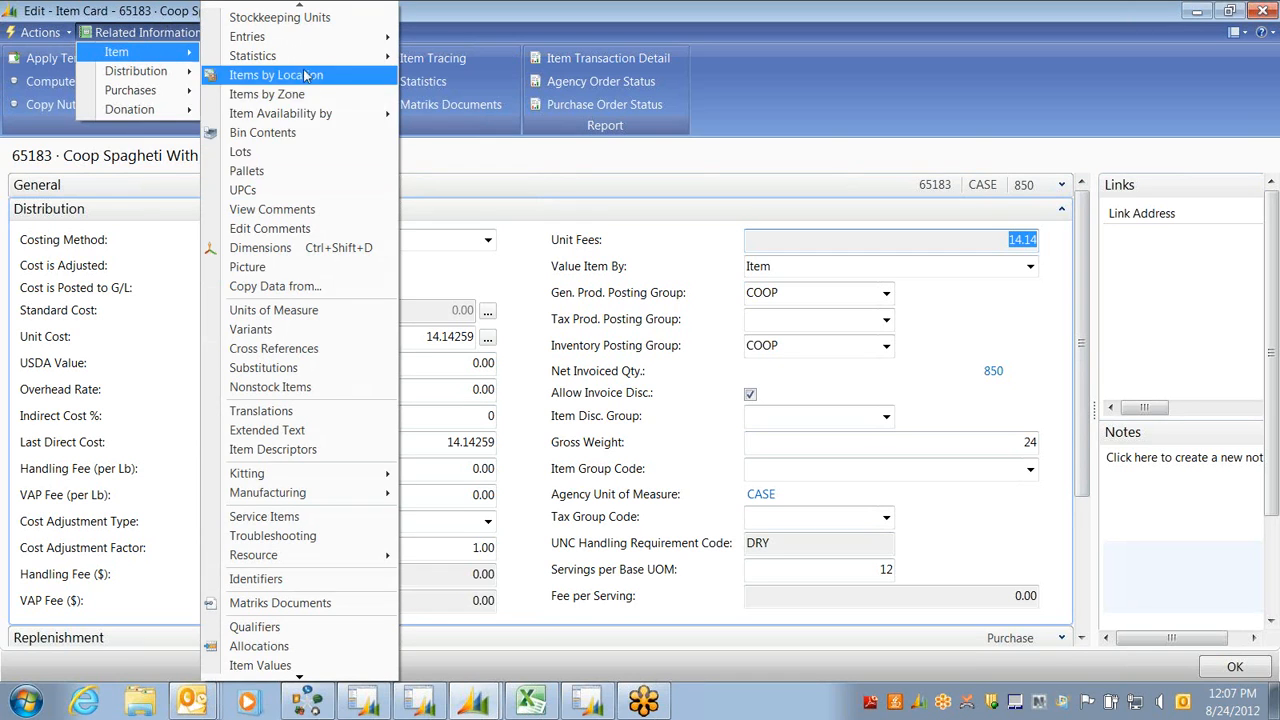
click(253, 173)
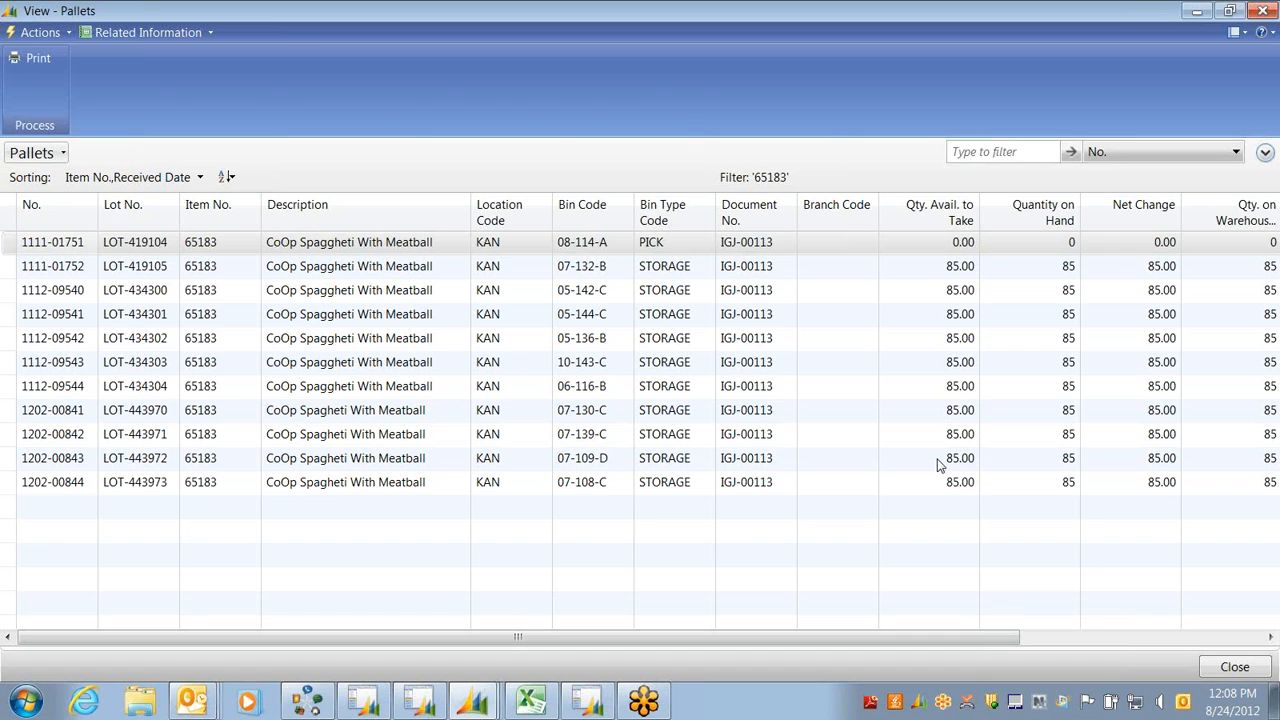
Close the Pallets list and item 65183's card, then go to Donation Orders
key(Escape)
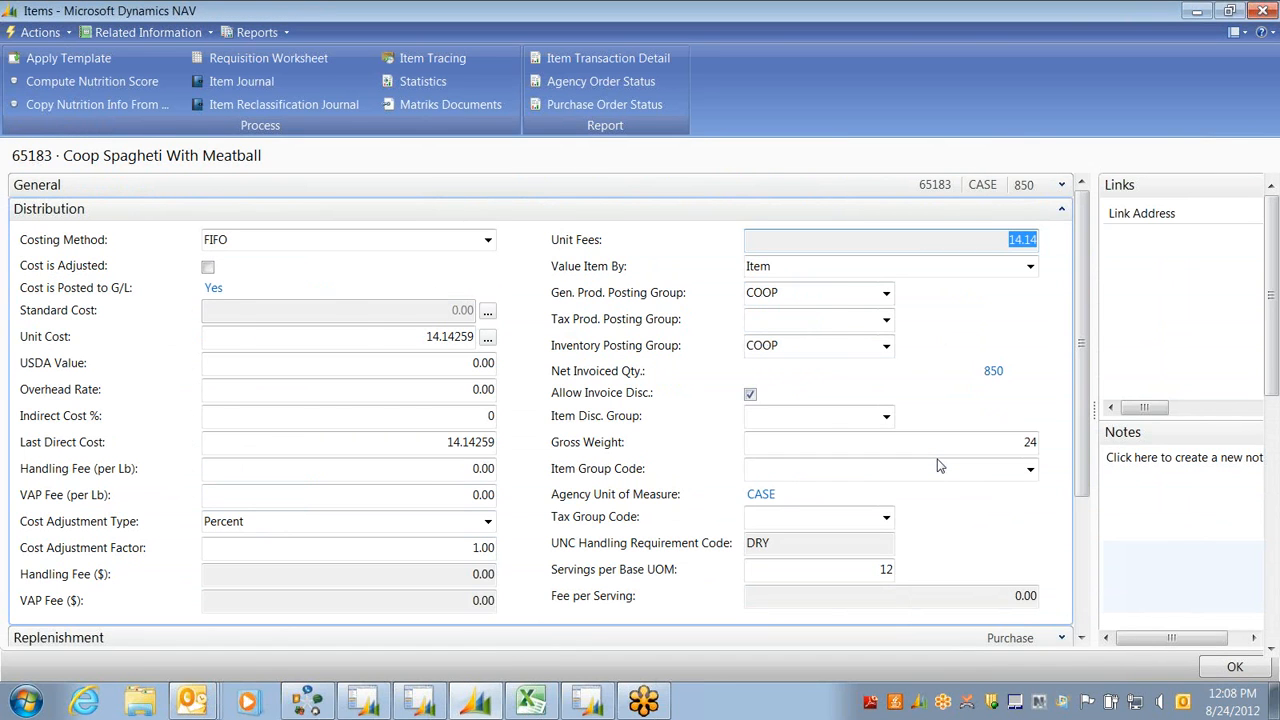
key(Escape)
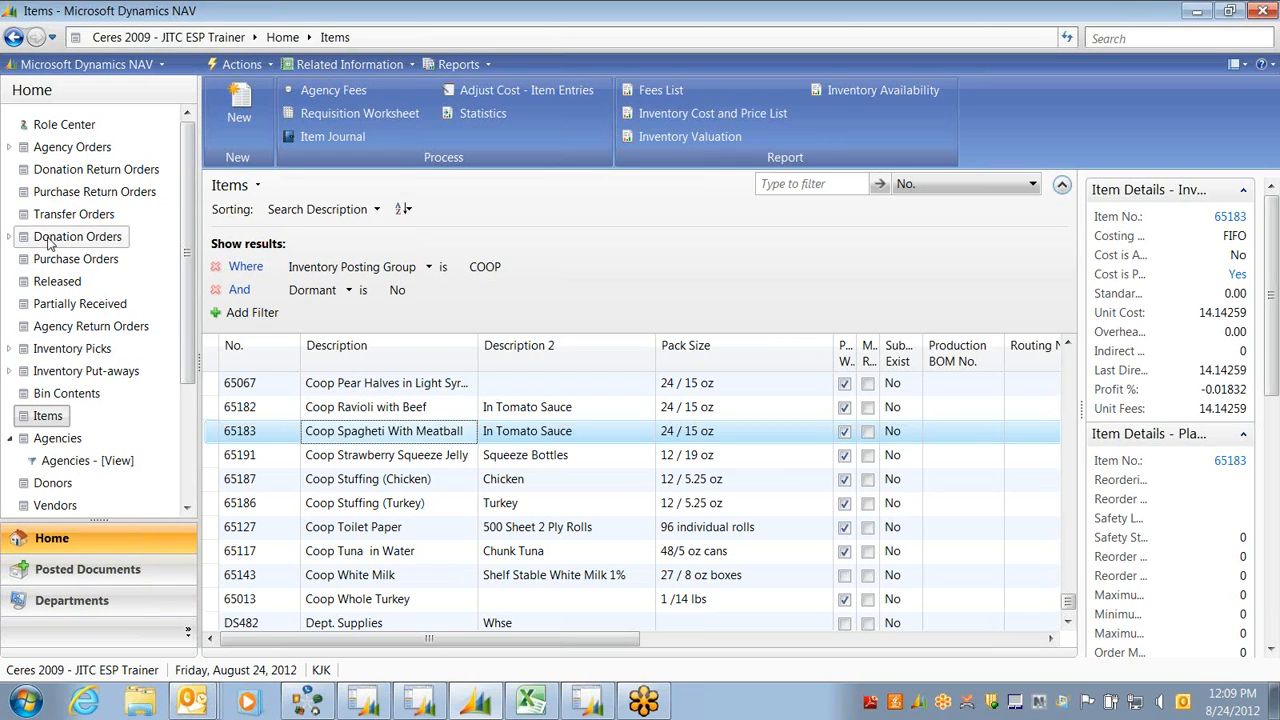
click(86, 240)
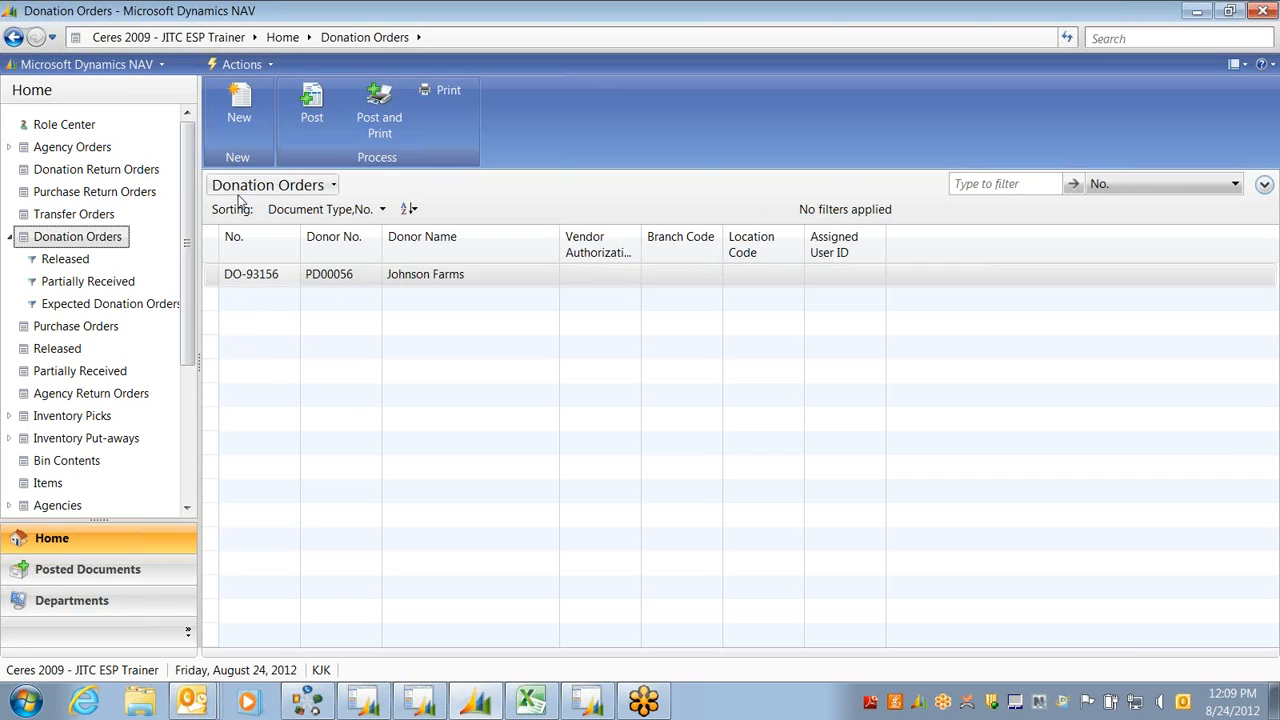
Create a new Donation Order card from the Donation Orders list
click(240, 105)
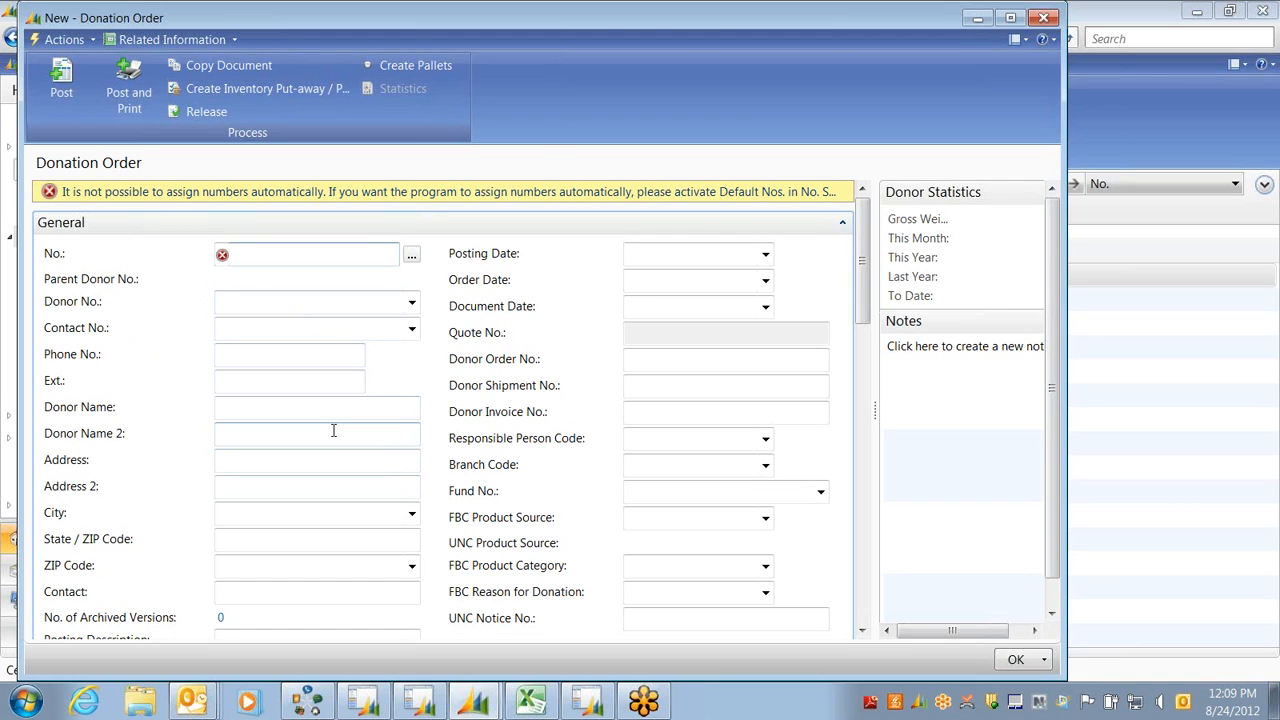
Number the new donation order DO-93161 using the D-ORDPD Product Donation Orders series
key(Escape)
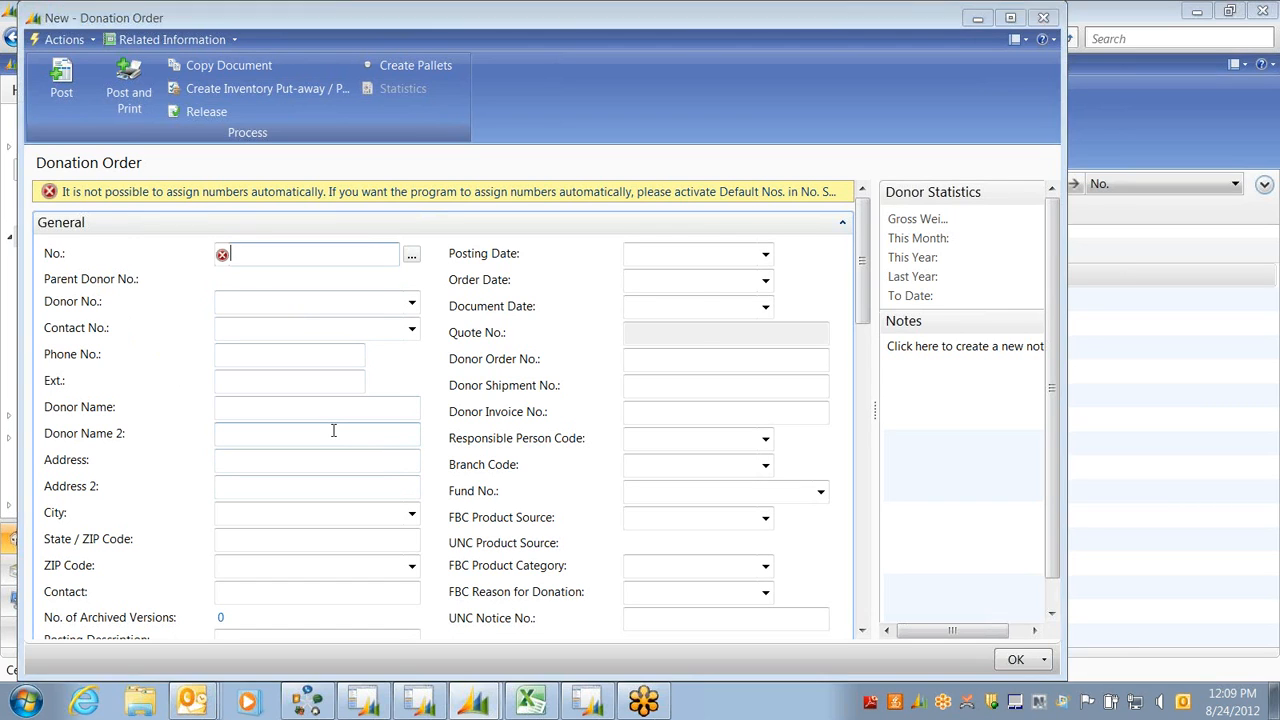
click(569, 377)
key(ctrl+n)
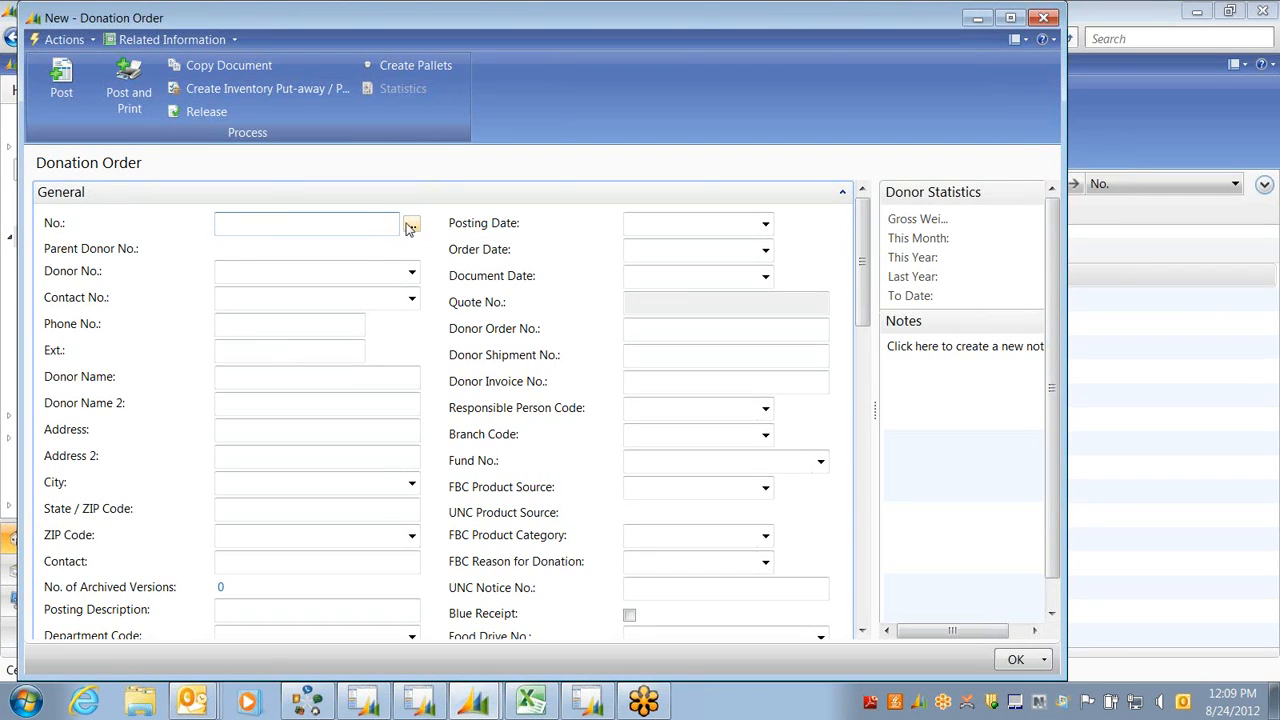
click(411, 230)
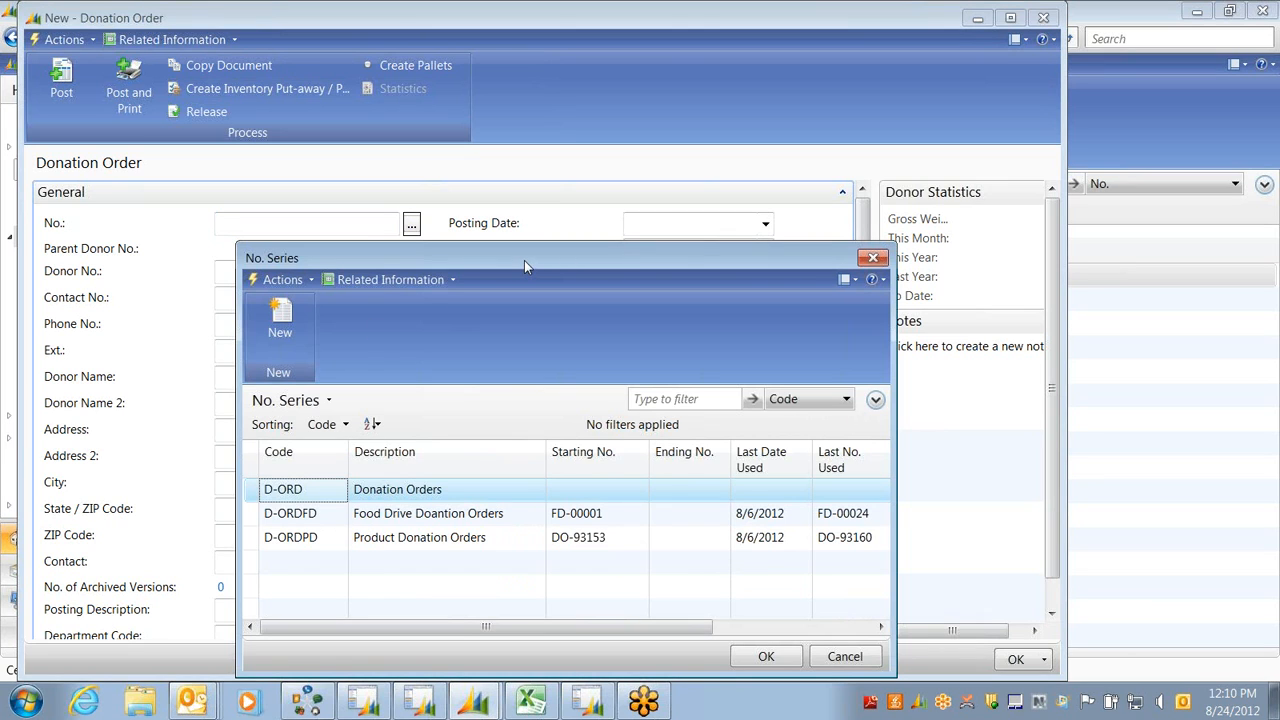
drag(524, 260, 538, 164)
click(408, 452)
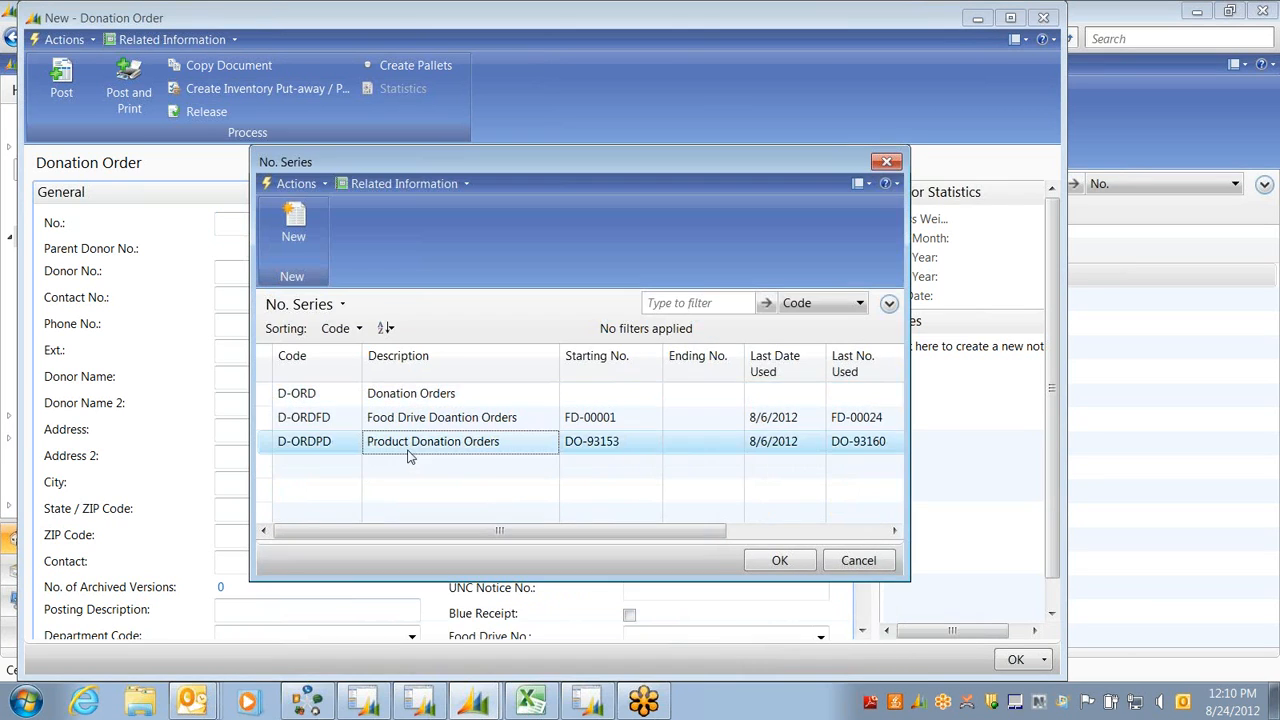
click(774, 560)
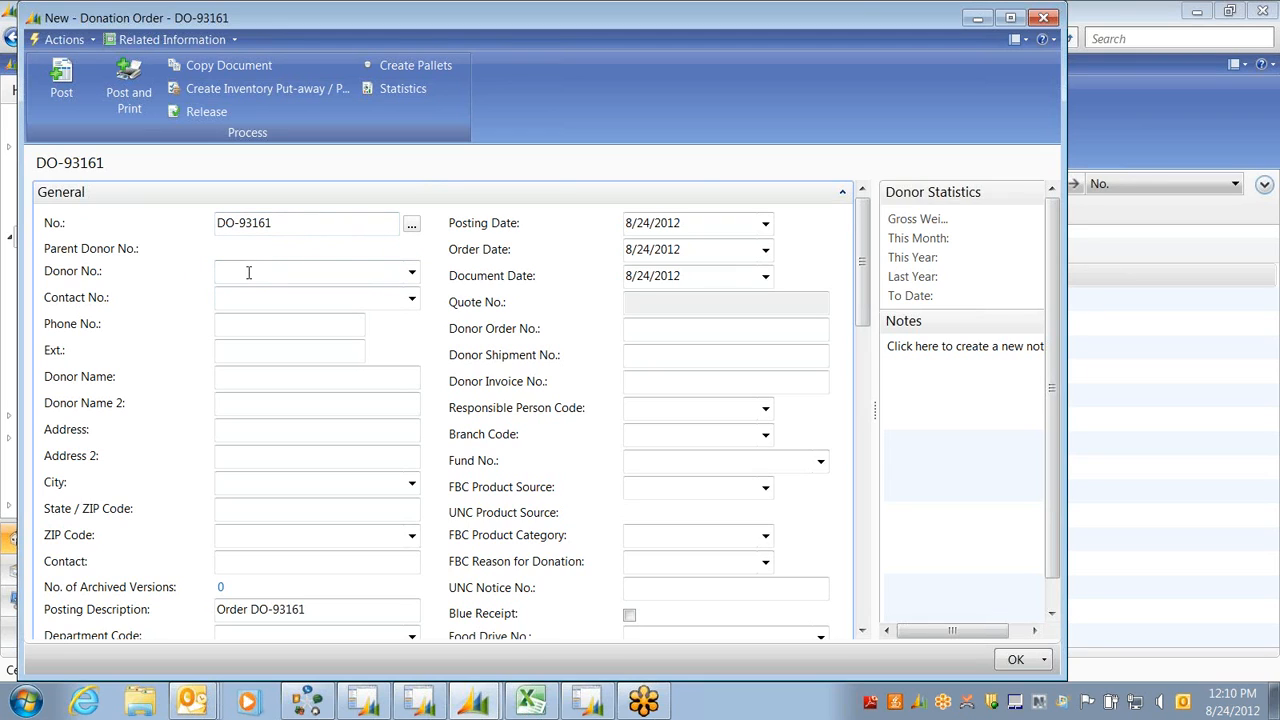
Set donor PD00003, Pilgrim's Pride Corporation, on donation order DO-93161
click(412, 274)
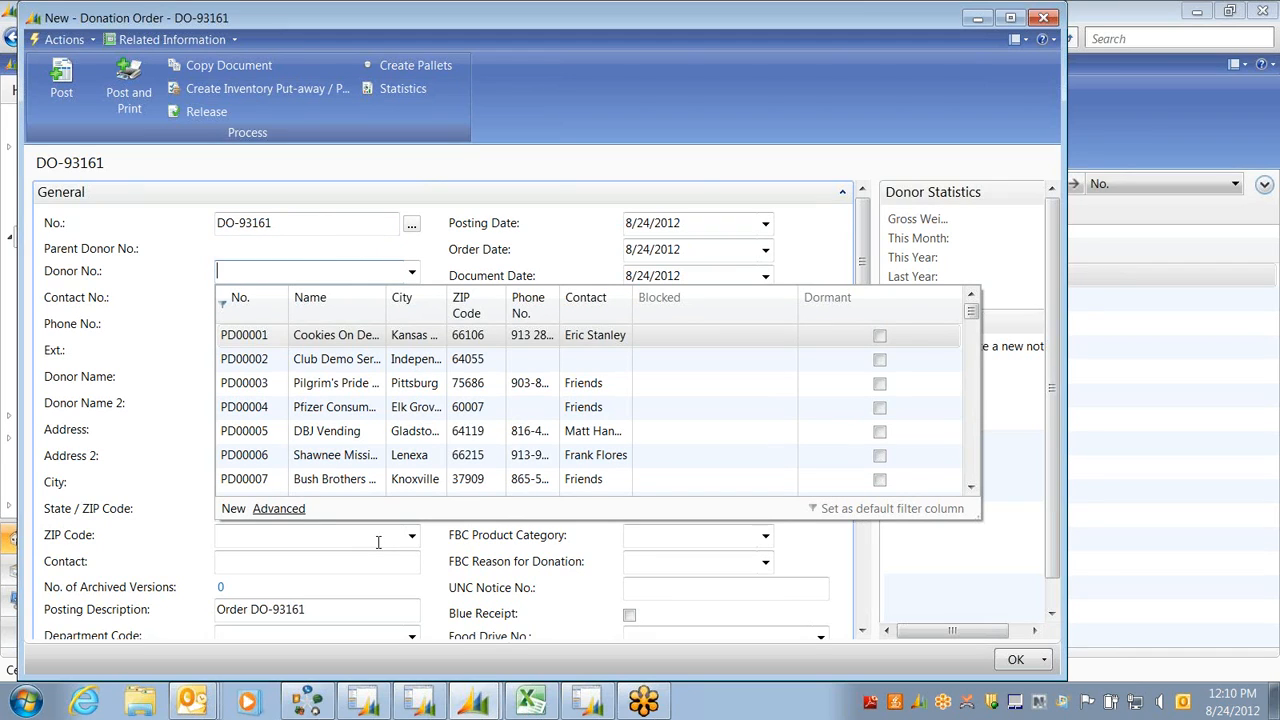
click(320, 390)
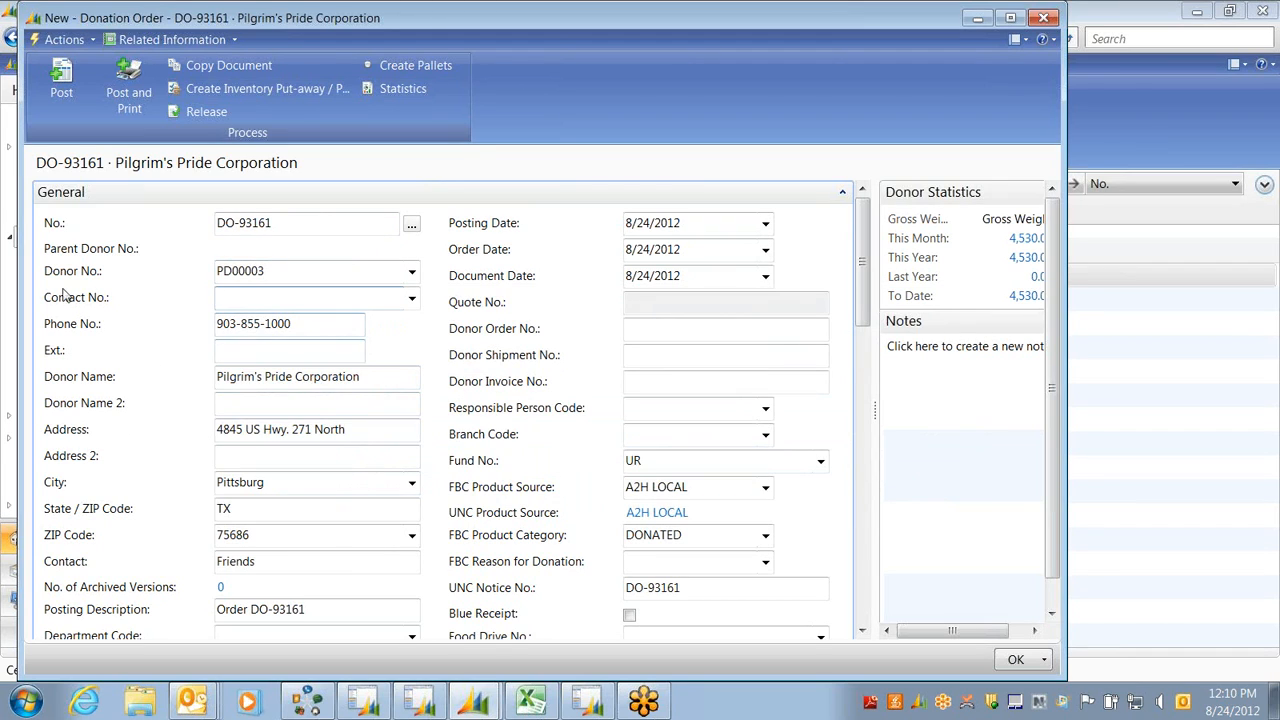
key(Tab)
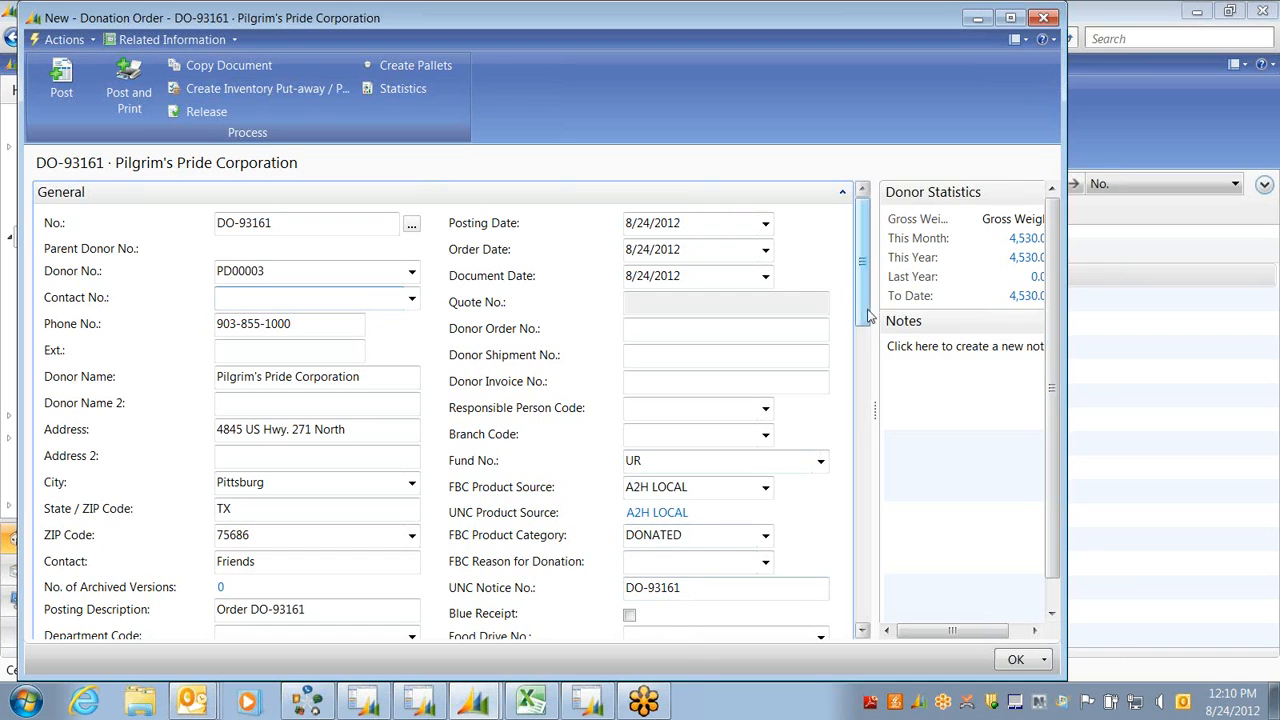
drag(862, 318, 862, 361)
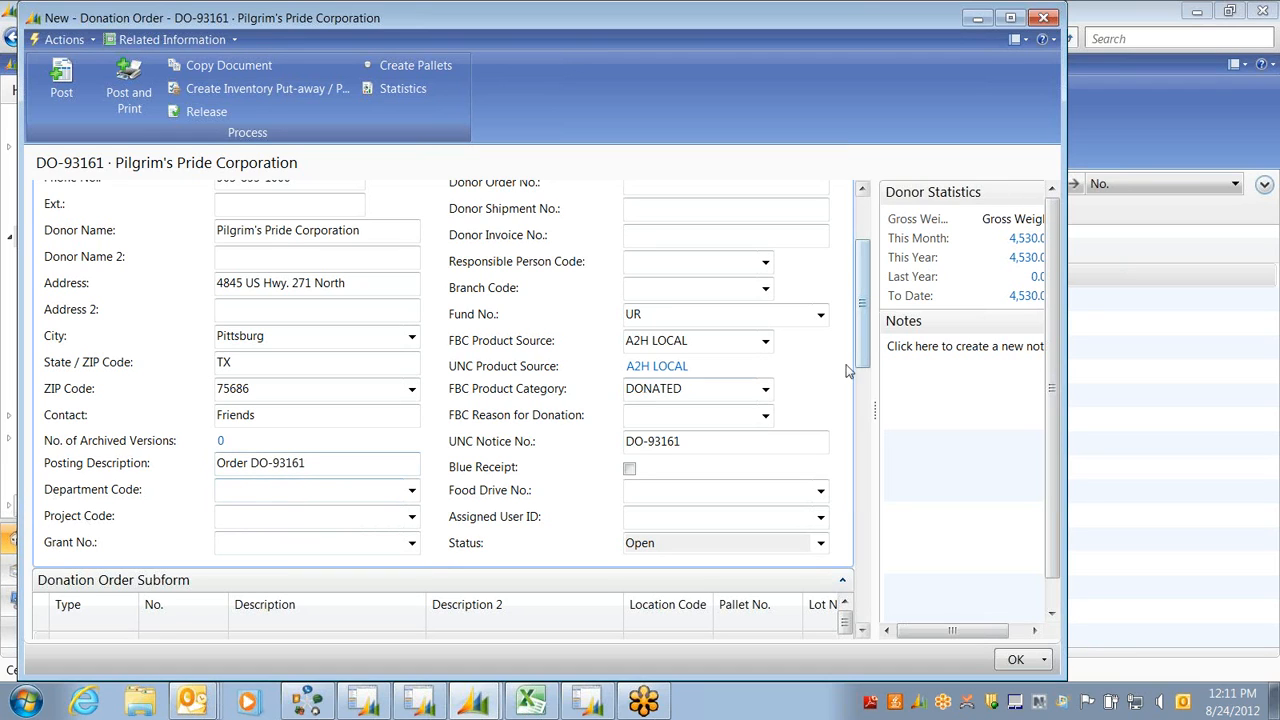
Assign DO-93161 to the logged-in user and collapse its General section
scroll(863, 343, up, 3)
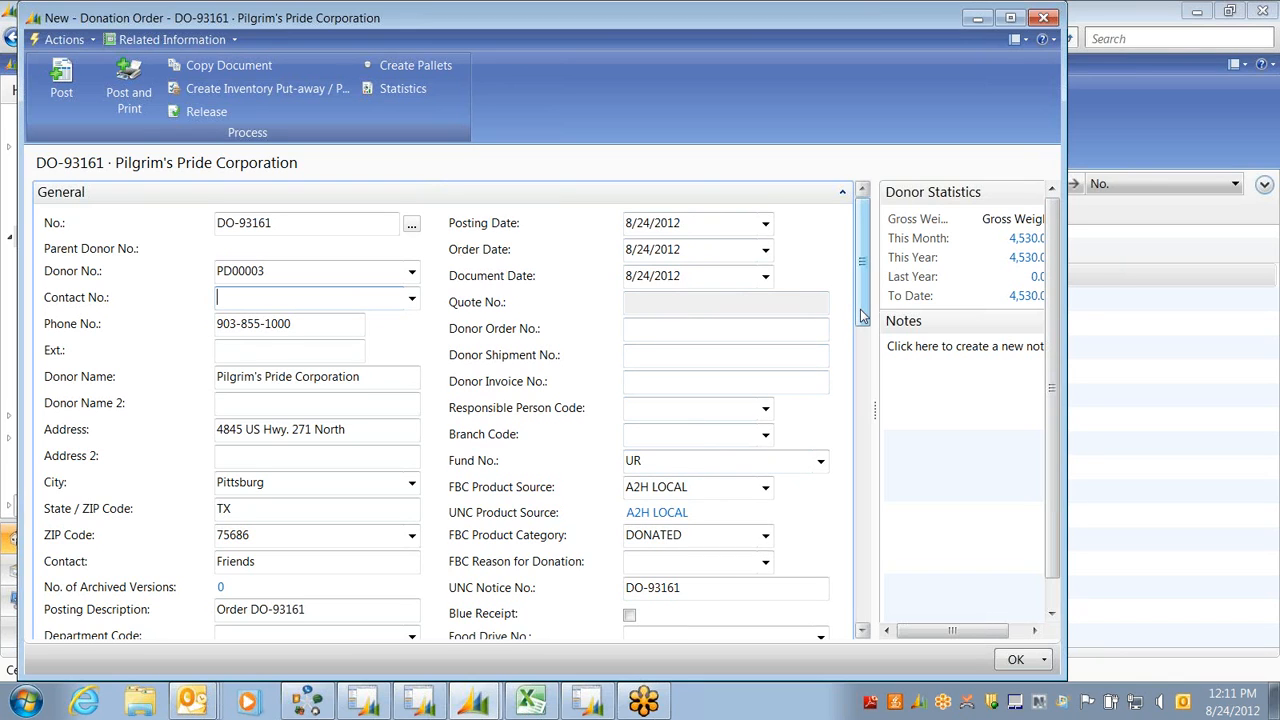
drag(863, 316, 863, 384)
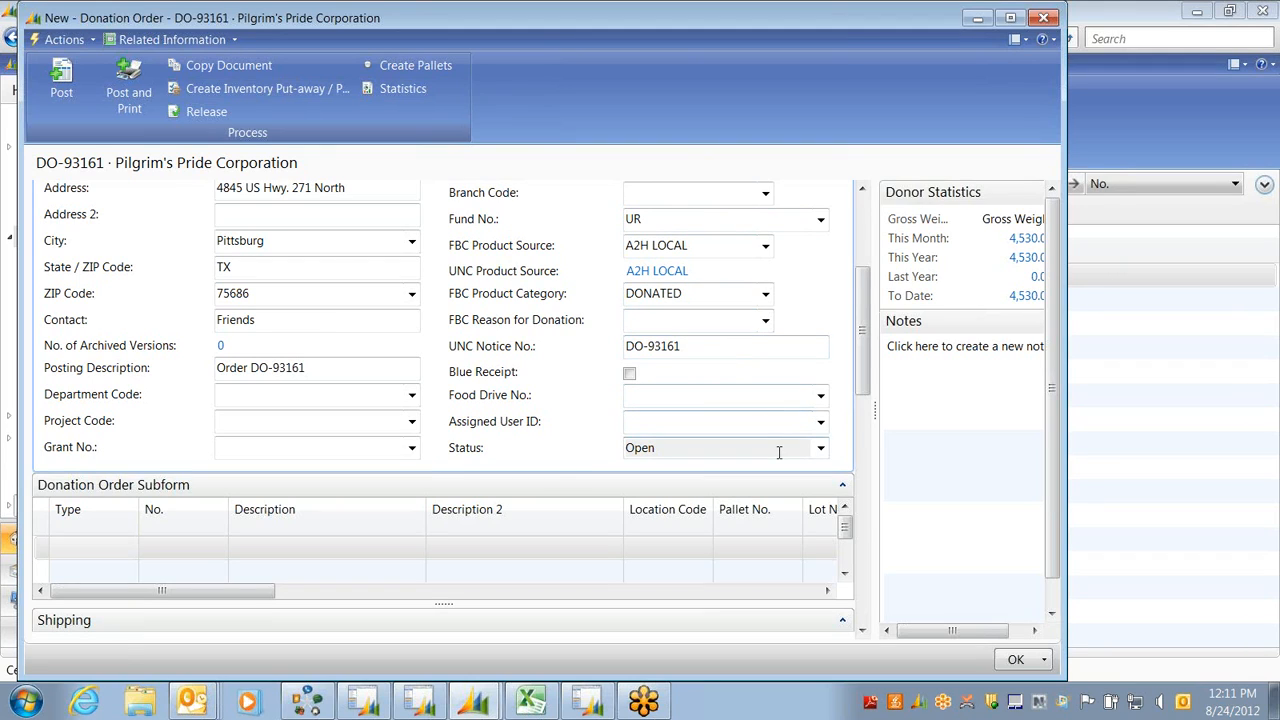
click(820, 422)
click(642, 549)
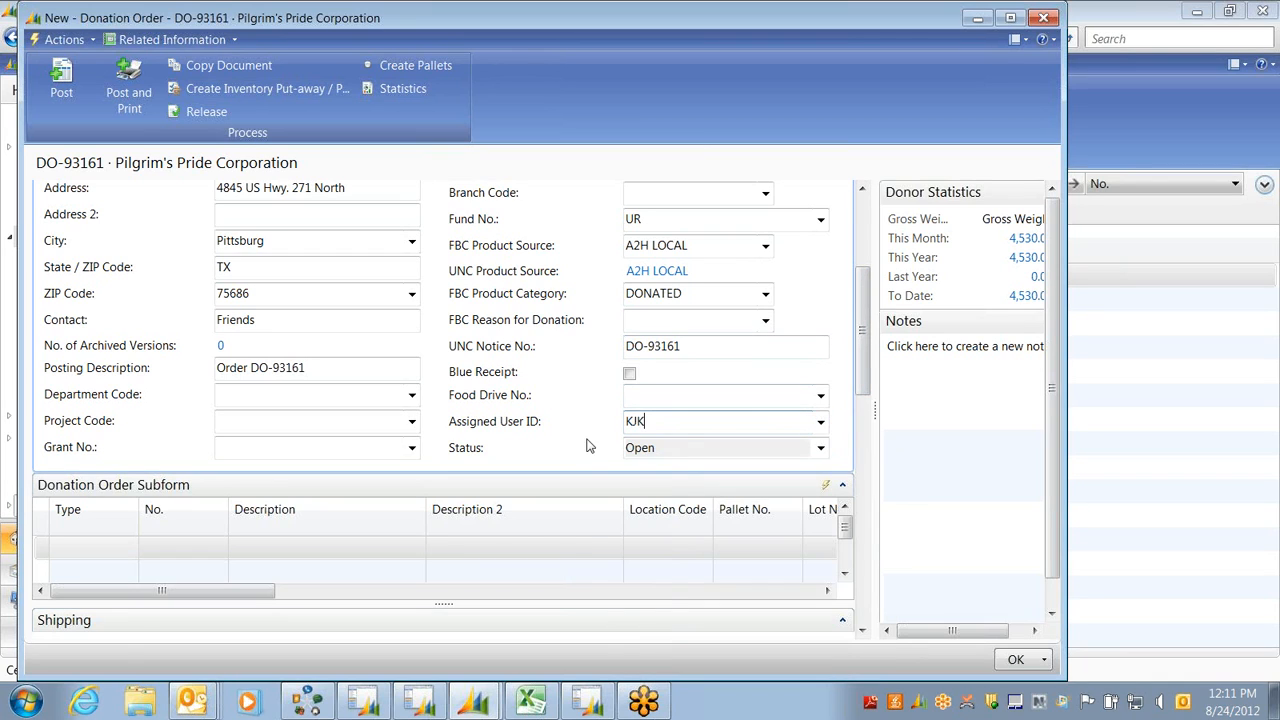
key(Tab)
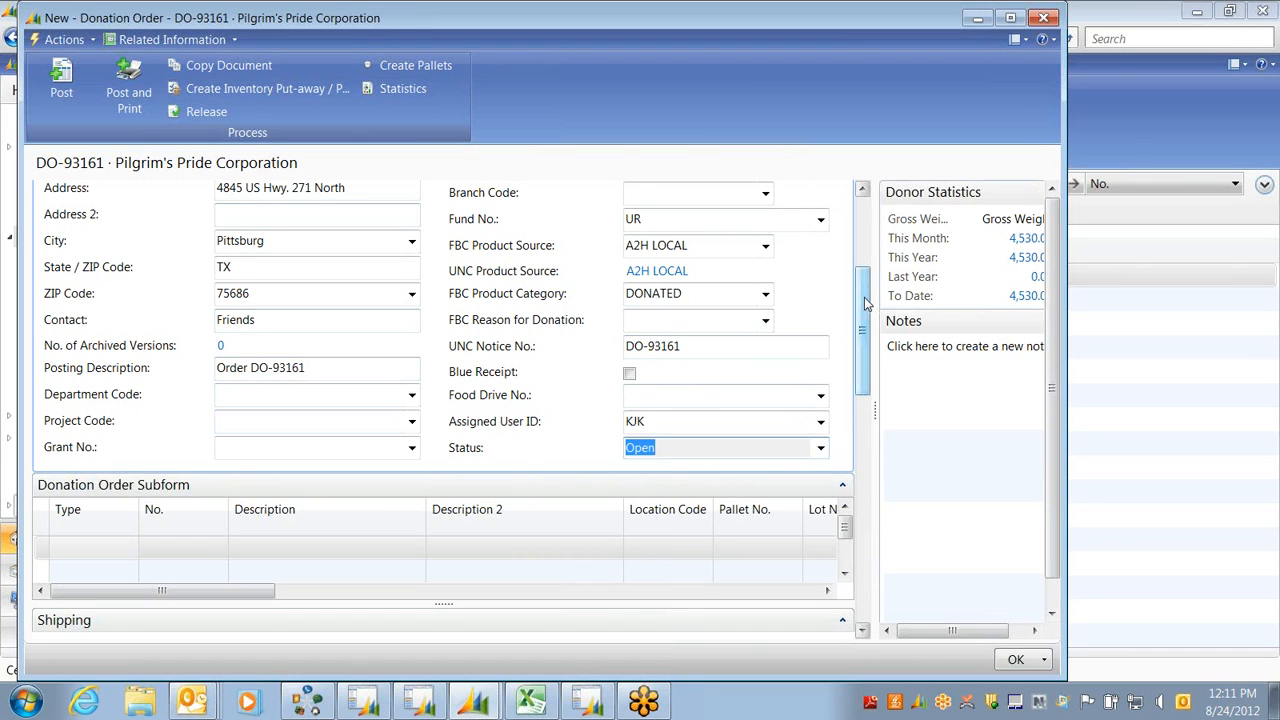
drag(864, 298, 860, 222)
click(843, 192)
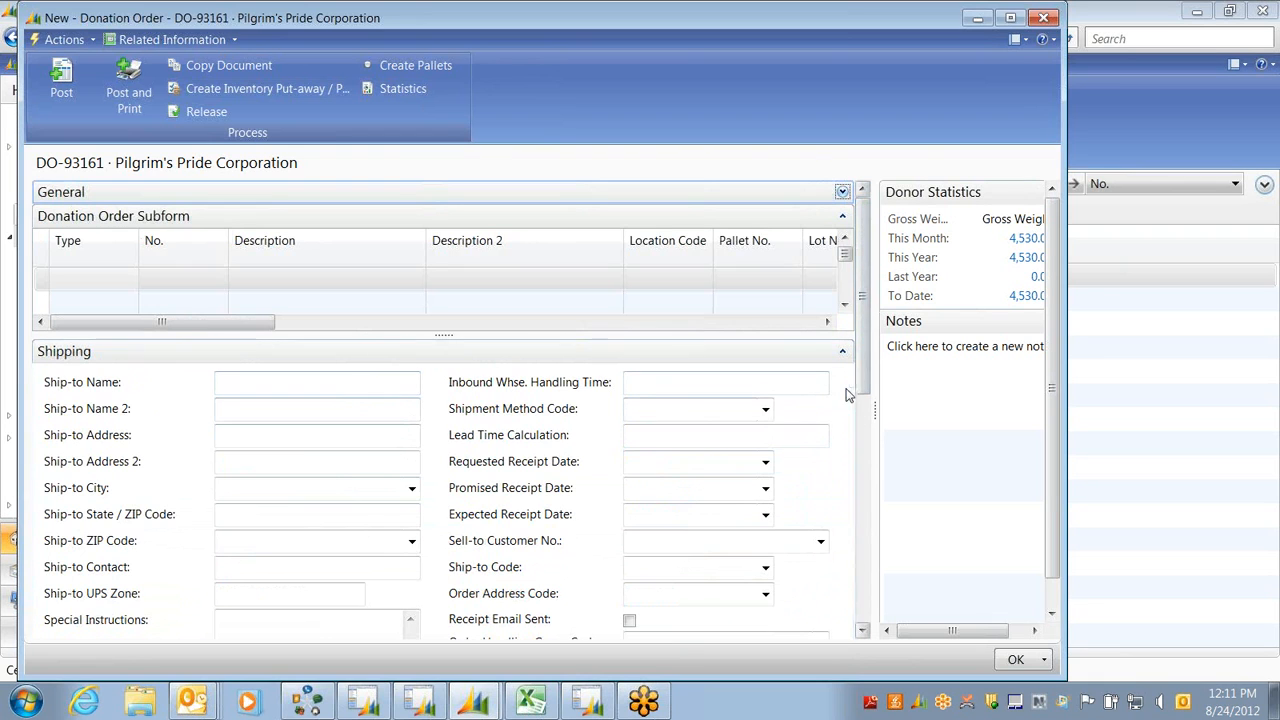
drag(865, 375, 863, 323)
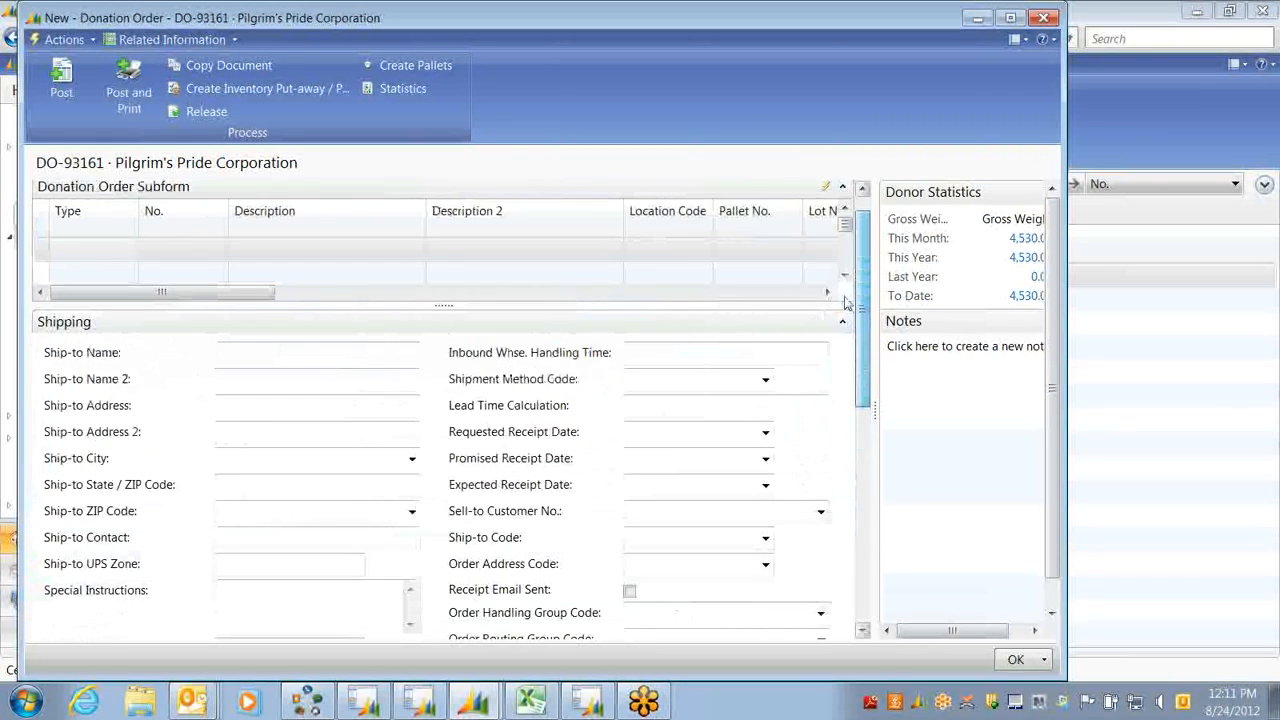
click(843, 321)
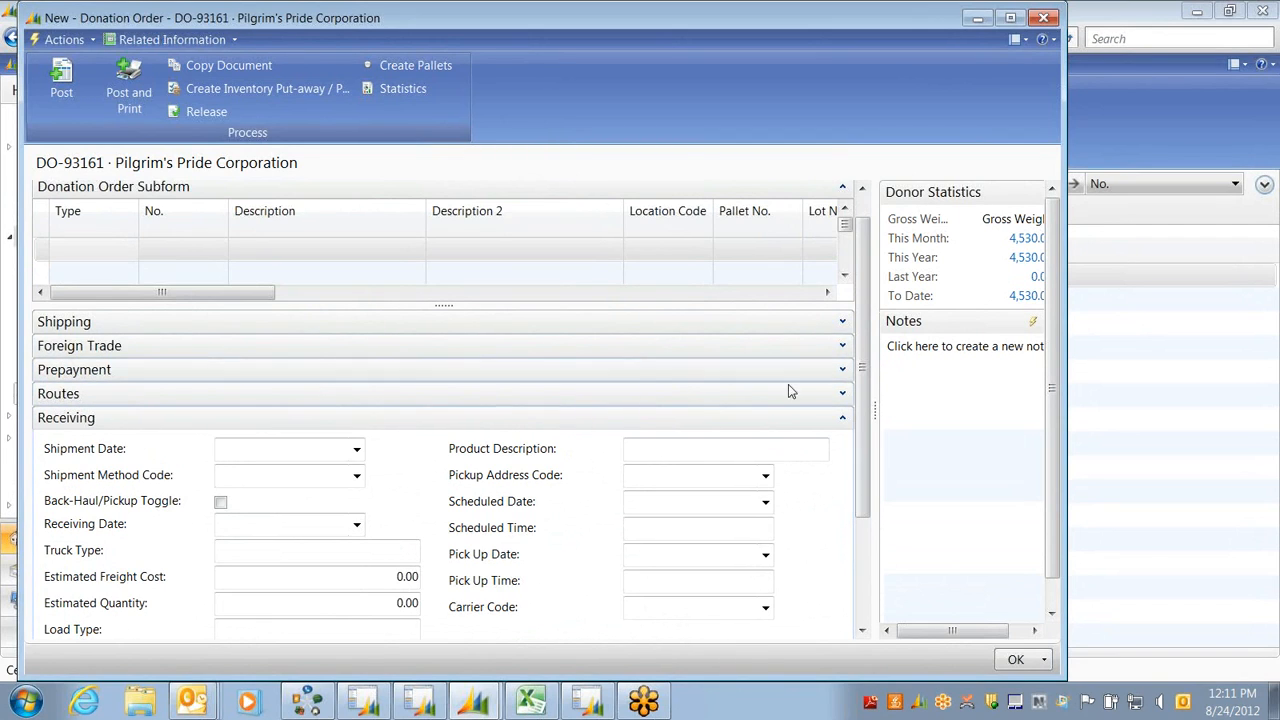
click(843, 395)
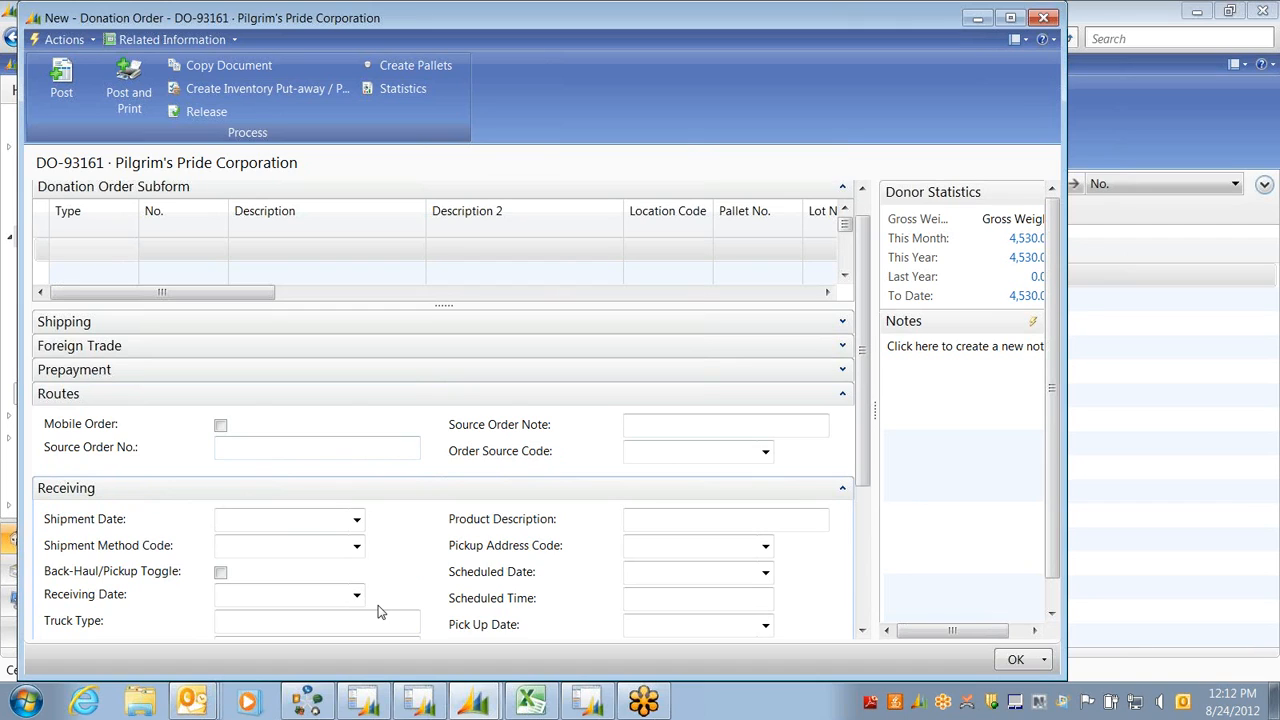
click(843, 395)
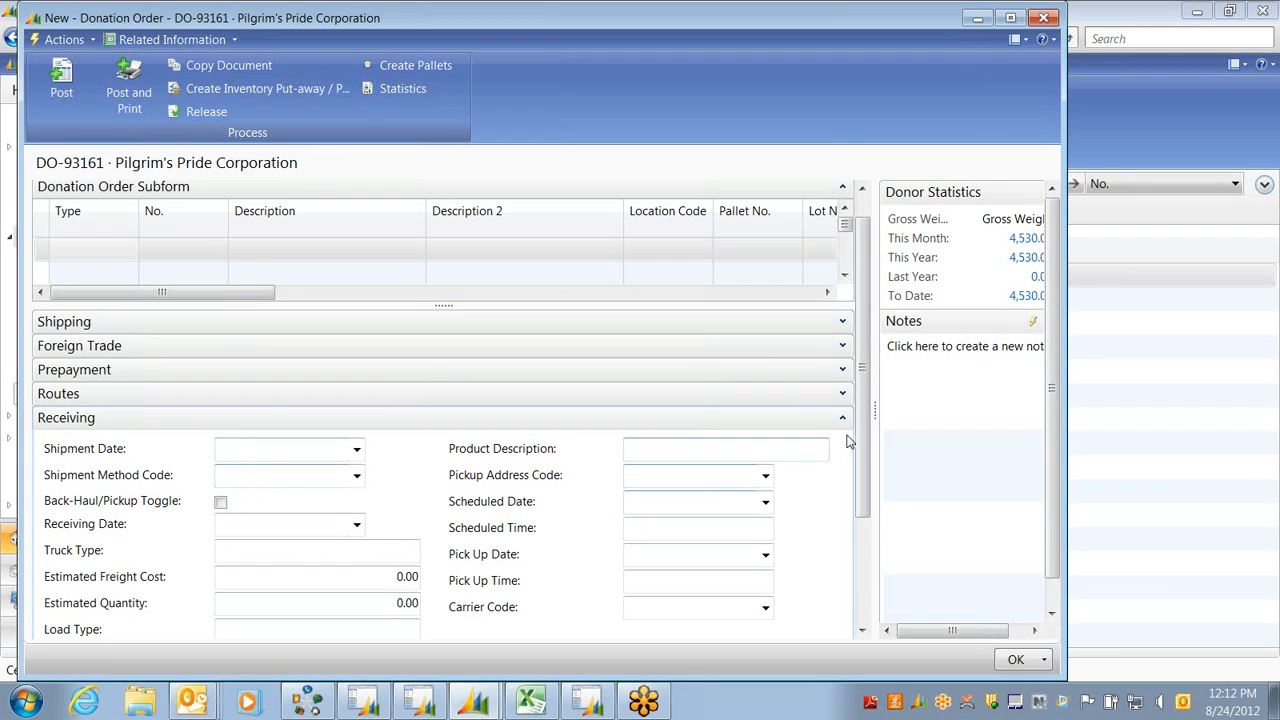
scroll(860, 440, down, 3)
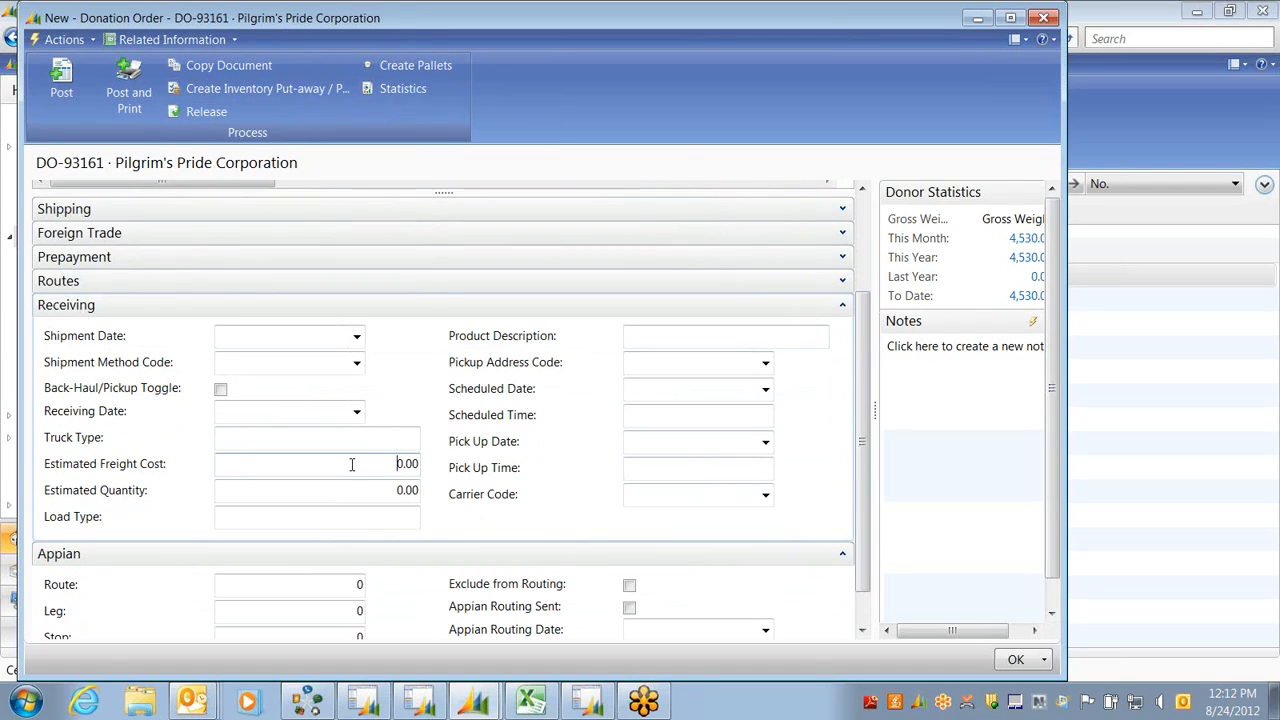
Check the Estimated Freight Cost, then collapse the Appian and Receiving sections of DO-93161
drag(352, 464, 421, 464)
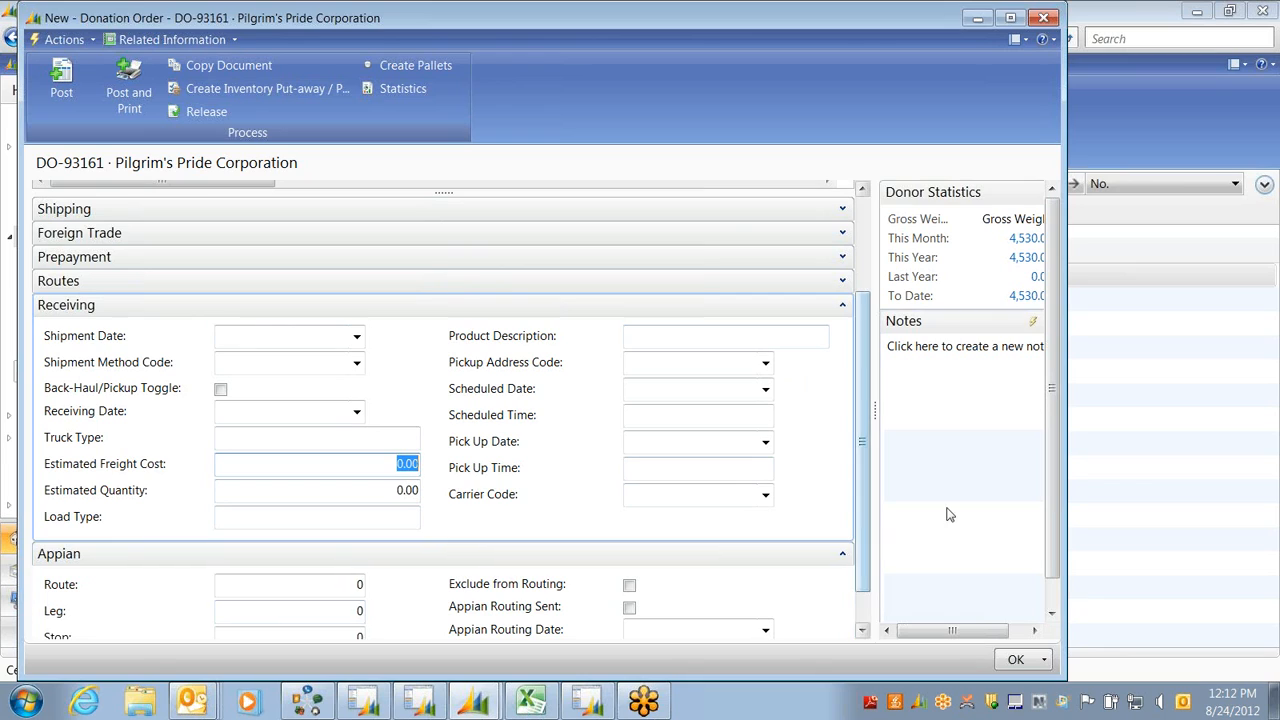
scroll(864, 497, down, 2)
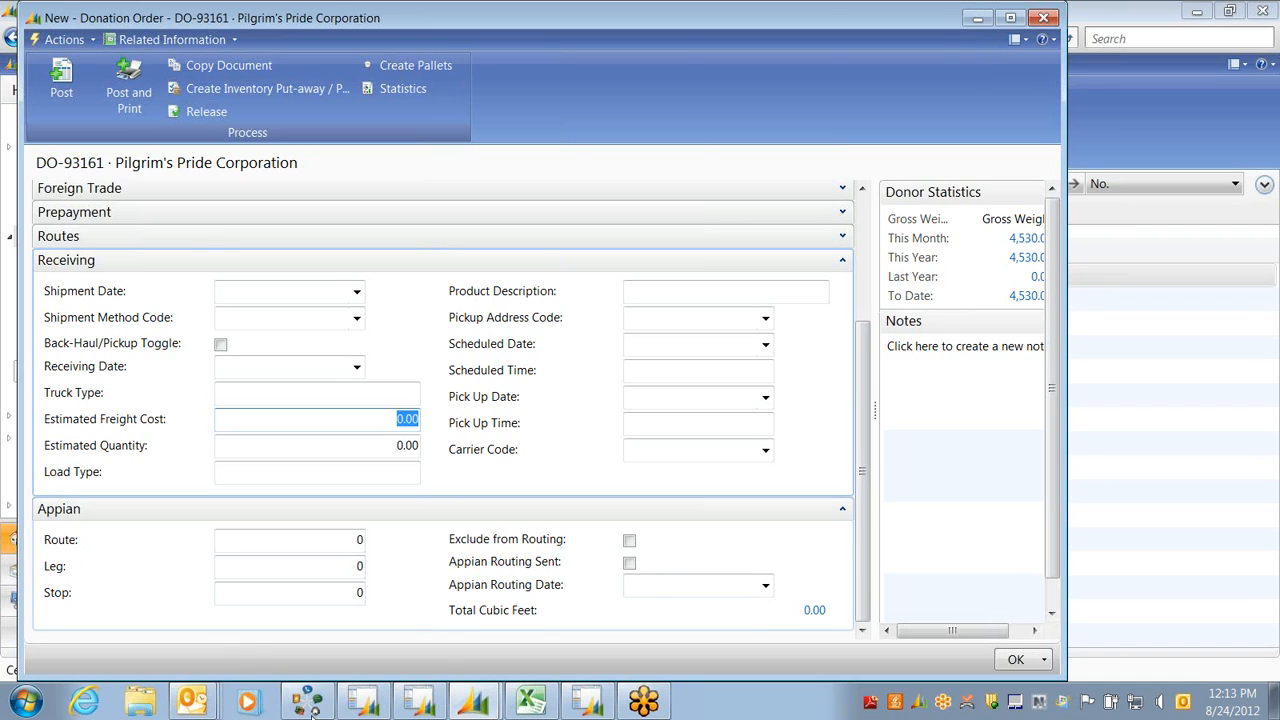
click(843, 510)
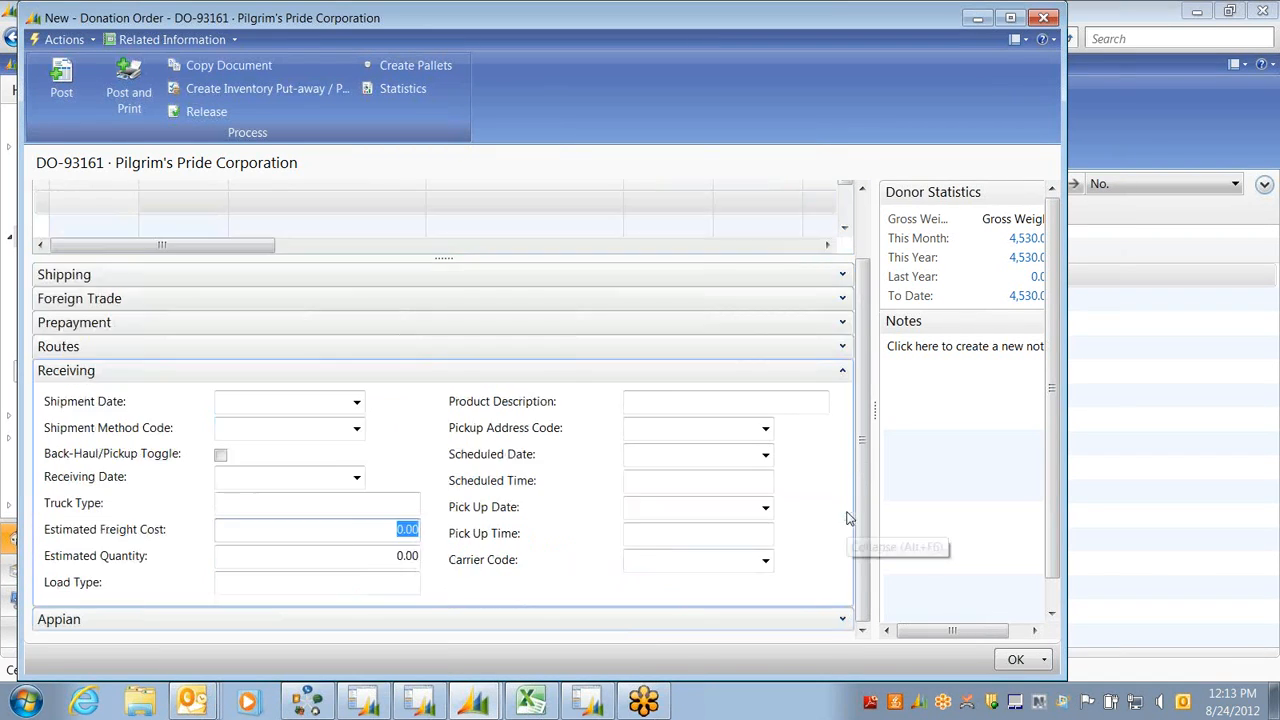
click(843, 371)
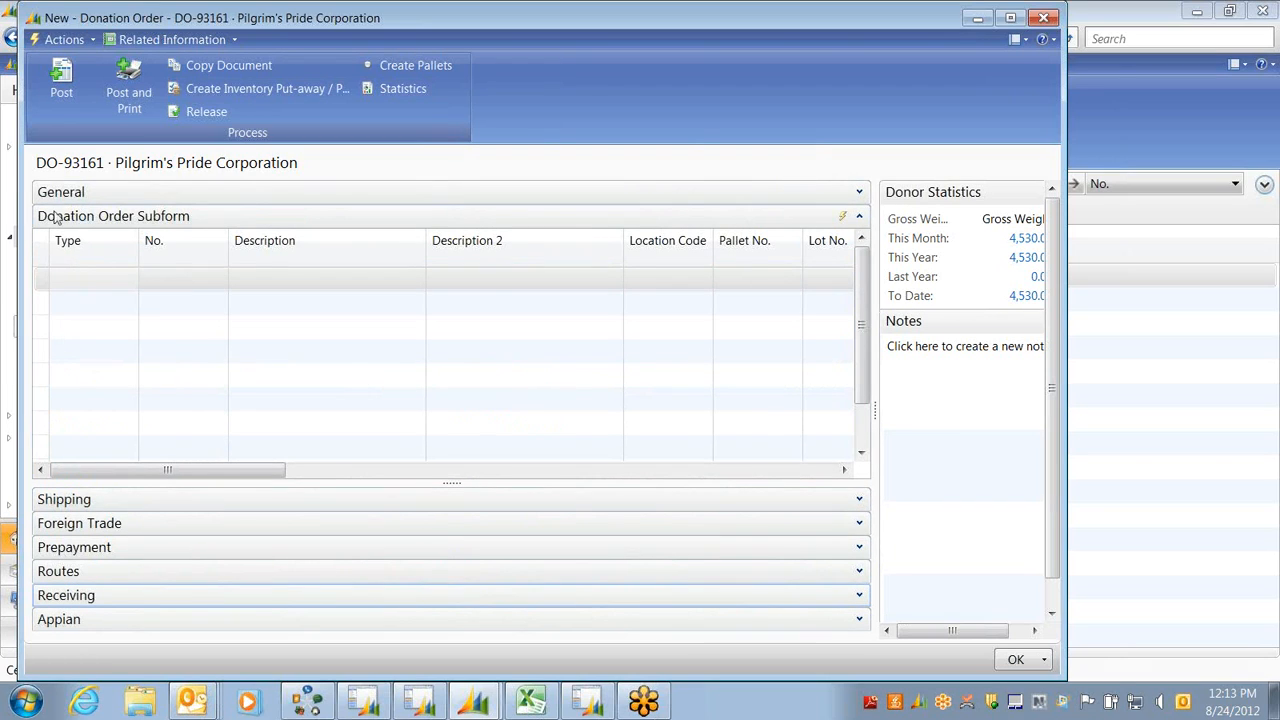
Set the first line's type to Item on donation order DO-93161
click(860, 193)
click(785, 197)
click(74, 275)
click(129, 278)
click(100, 329)
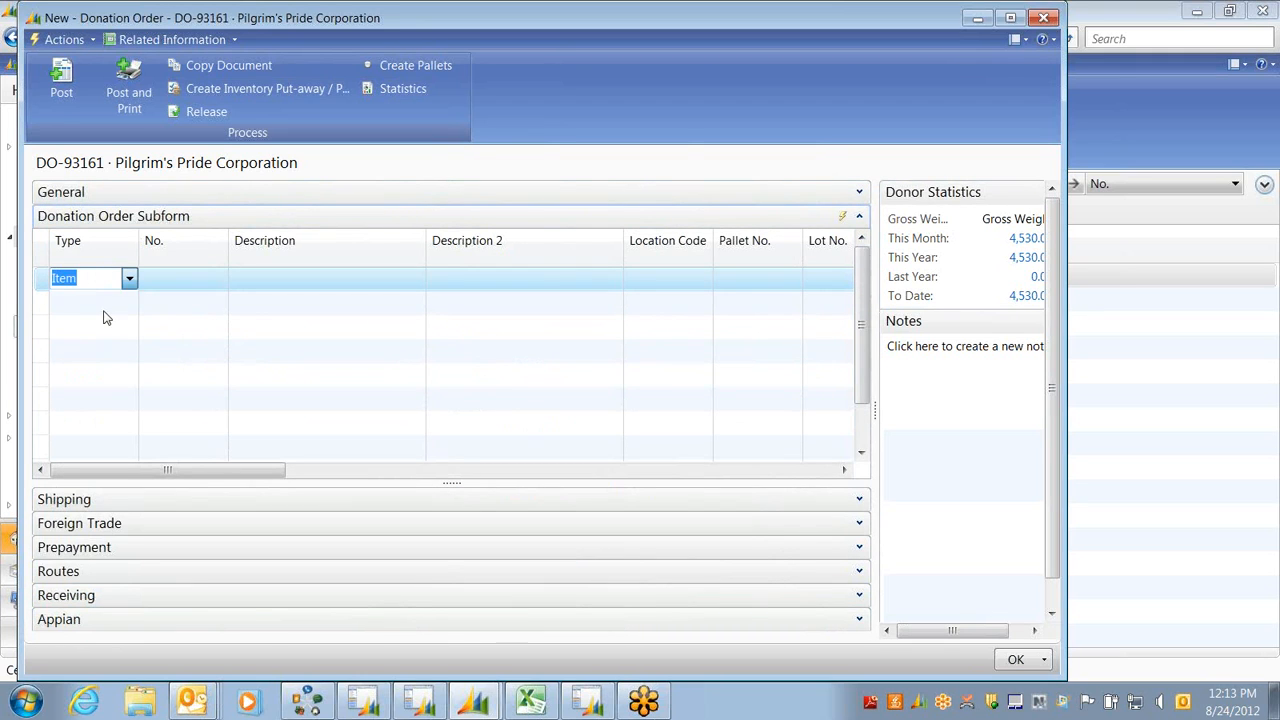
Pick item 18981, Caramel Iced Coffee Mix, from the full item list
click(166, 285)
click(218, 278)
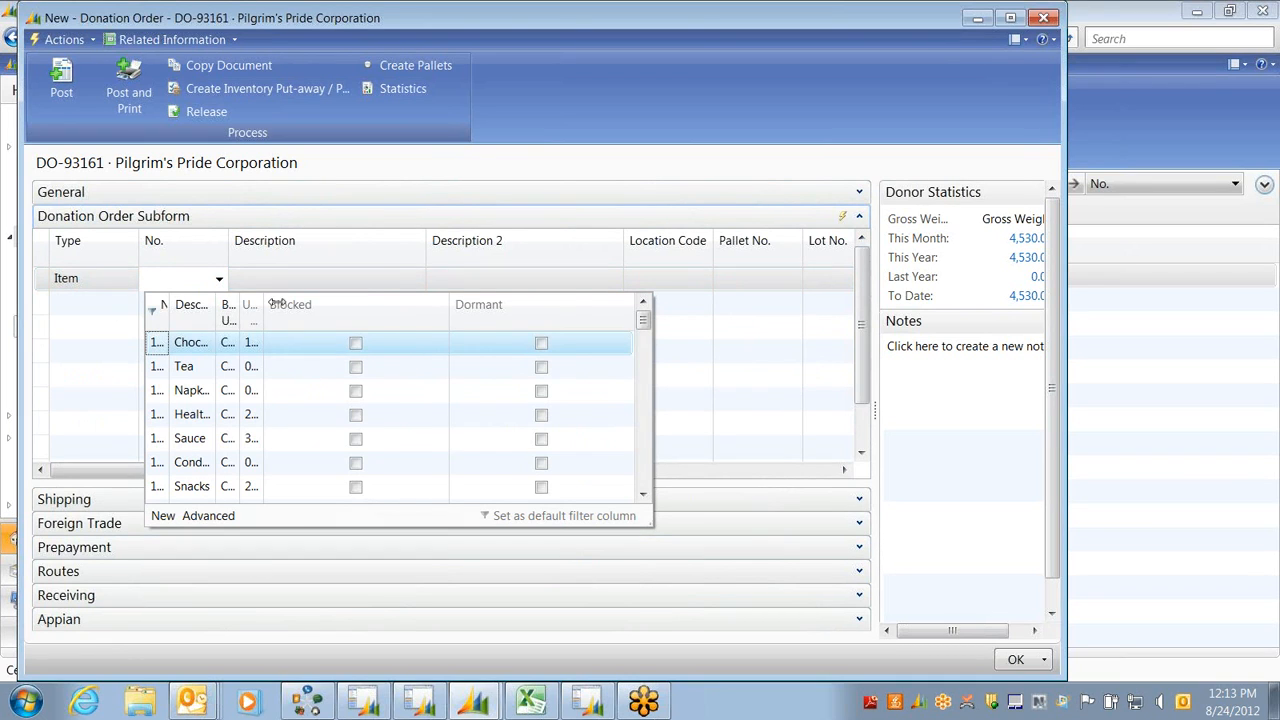
click(205, 516)
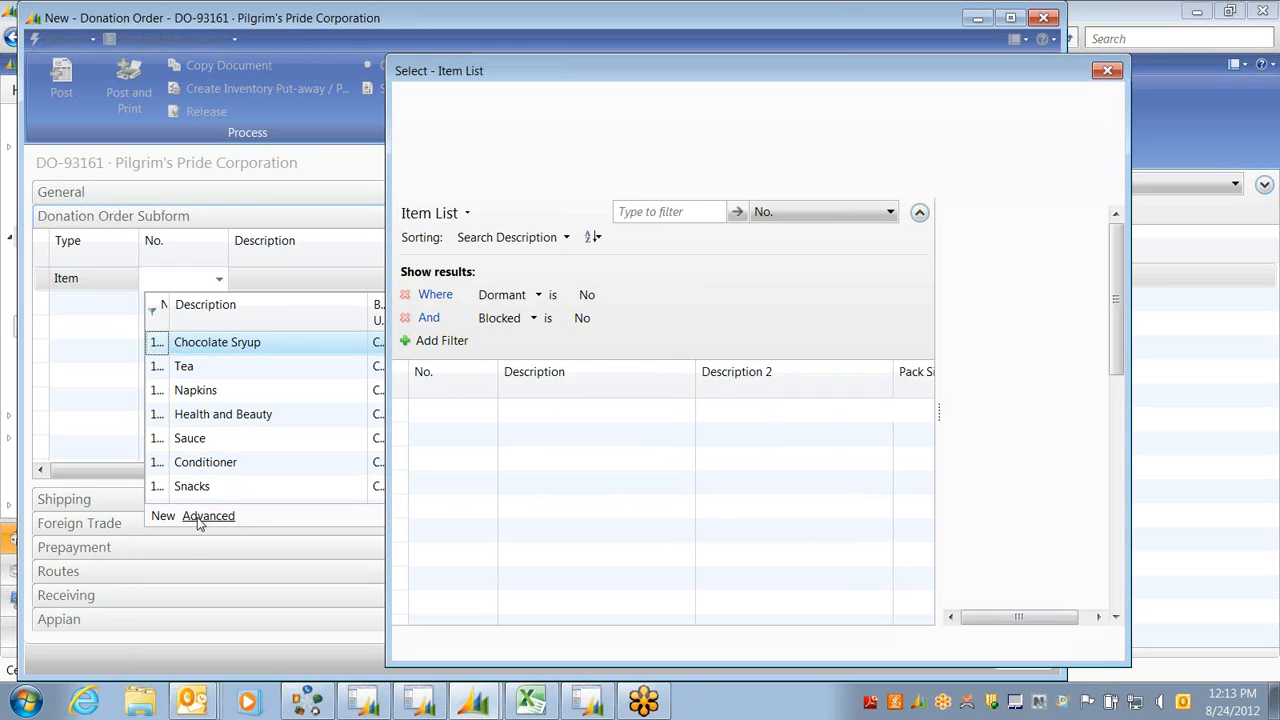
drag(926, 393, 925, 548)
click(931, 602)
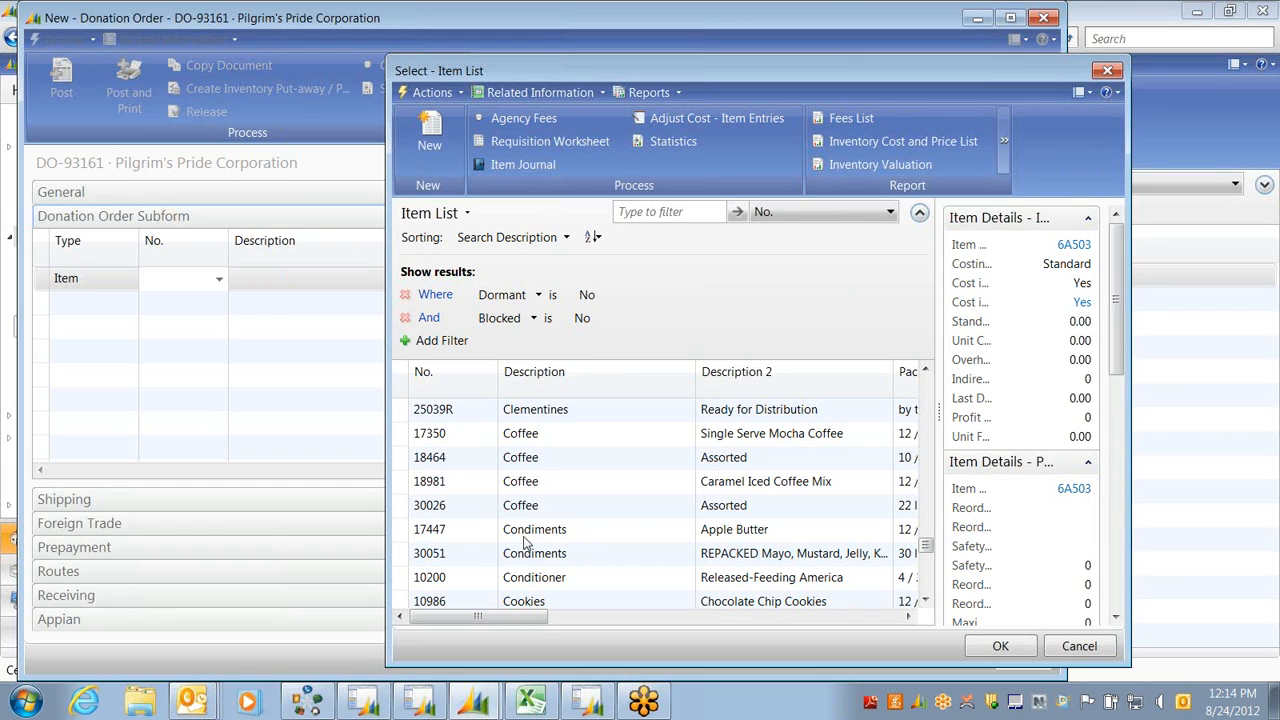
click(520, 486)
key(Return)
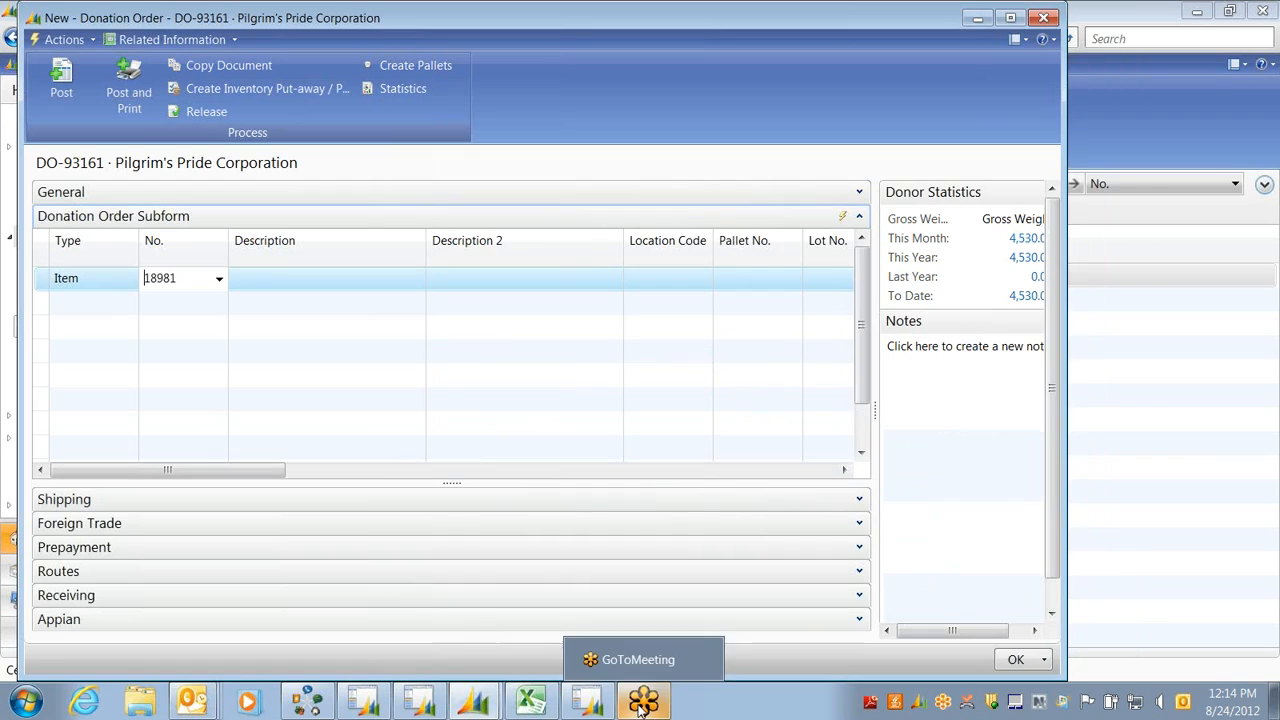
key(Tab)
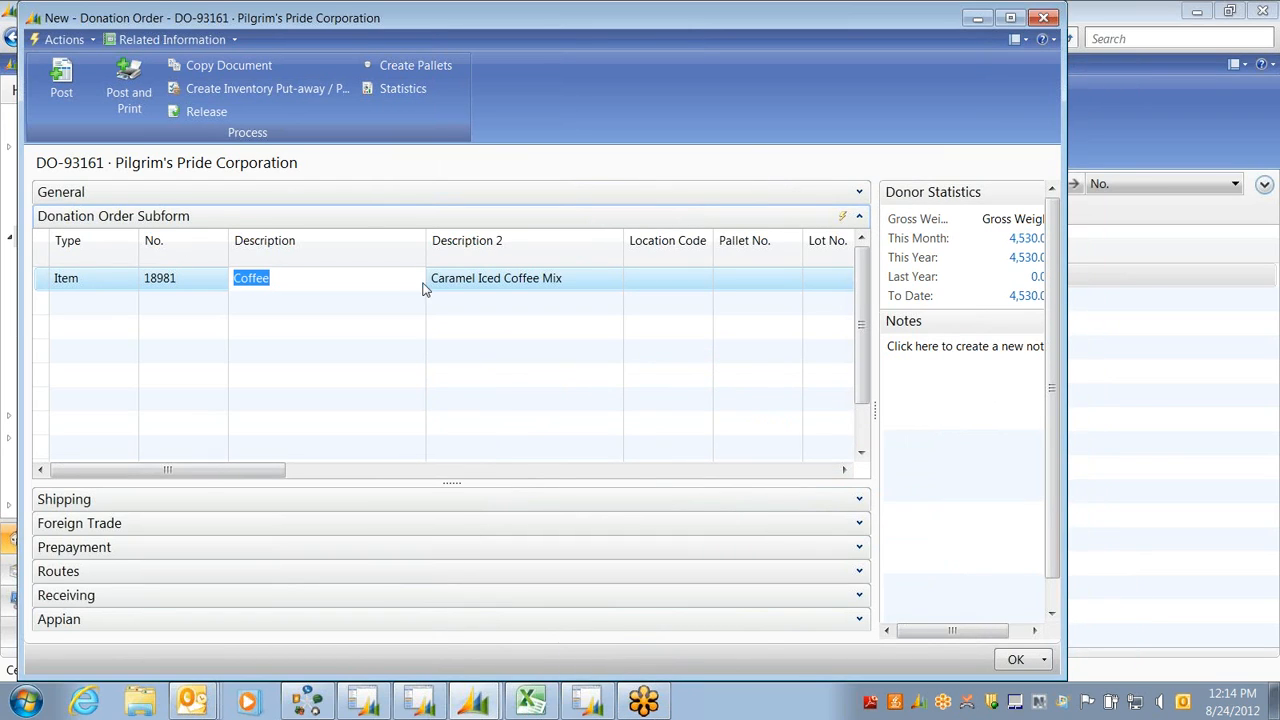
drag(123, 472, 201, 472)
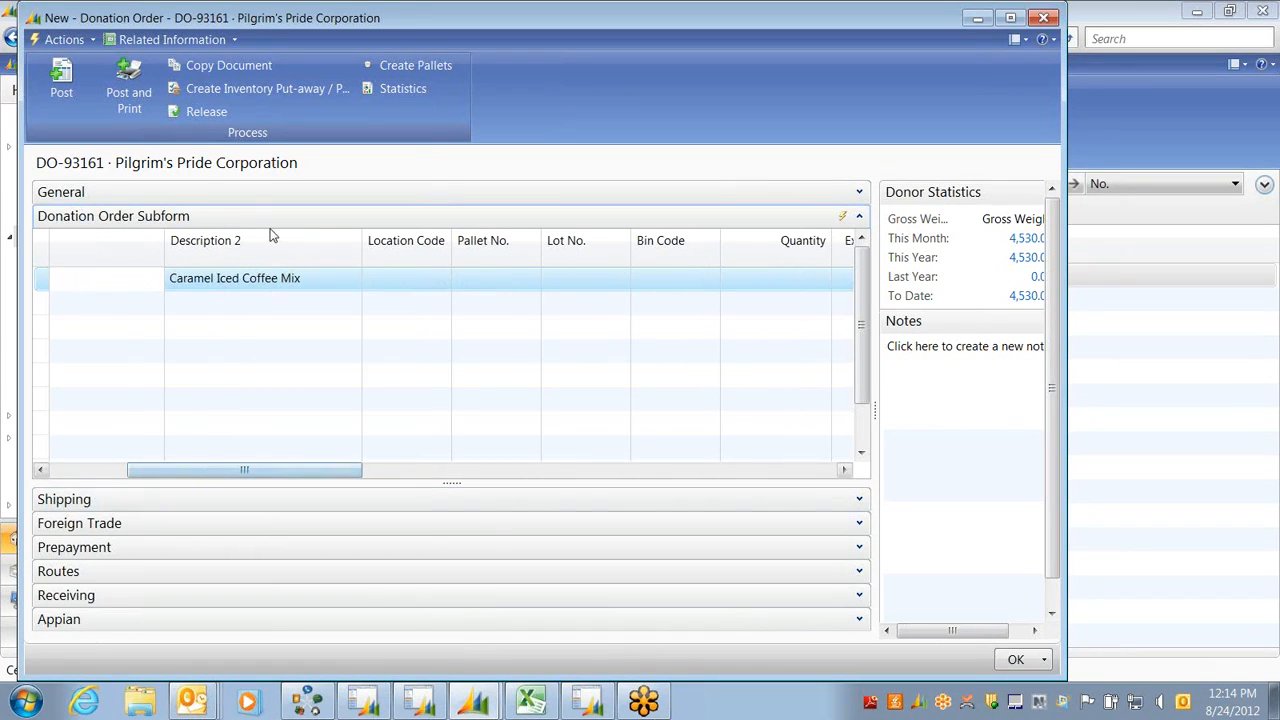
Bring up the location list for the coffee line's Location Code
click(389, 277)
click(488, 427)
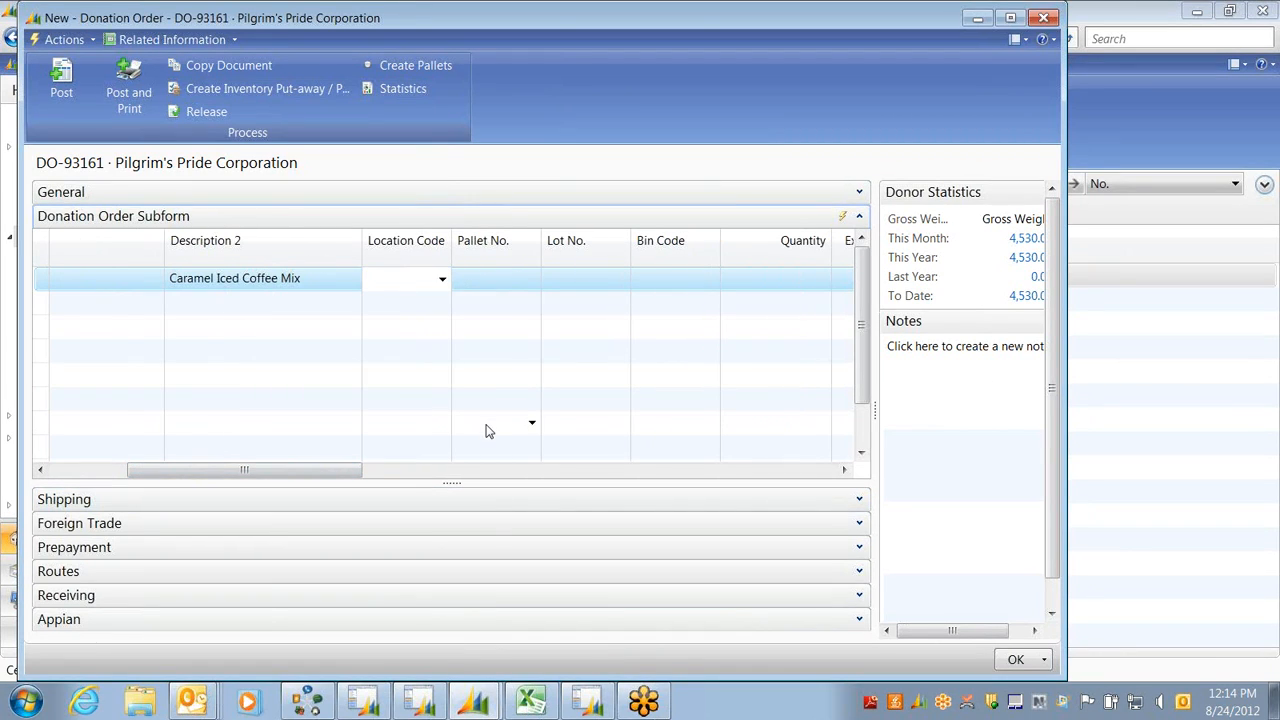
click(442, 281)
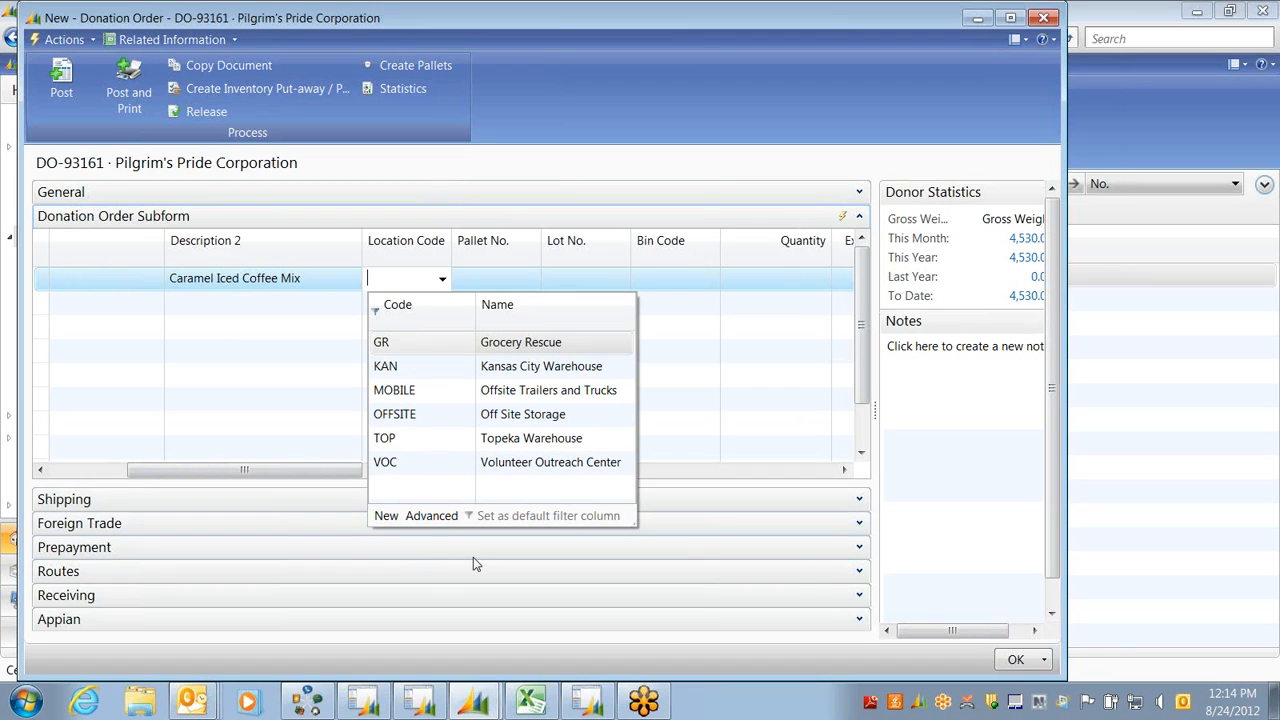
Select KAN in the full location list and view its Kansas City Warehouse card
click(432, 516)
click(72, 292)
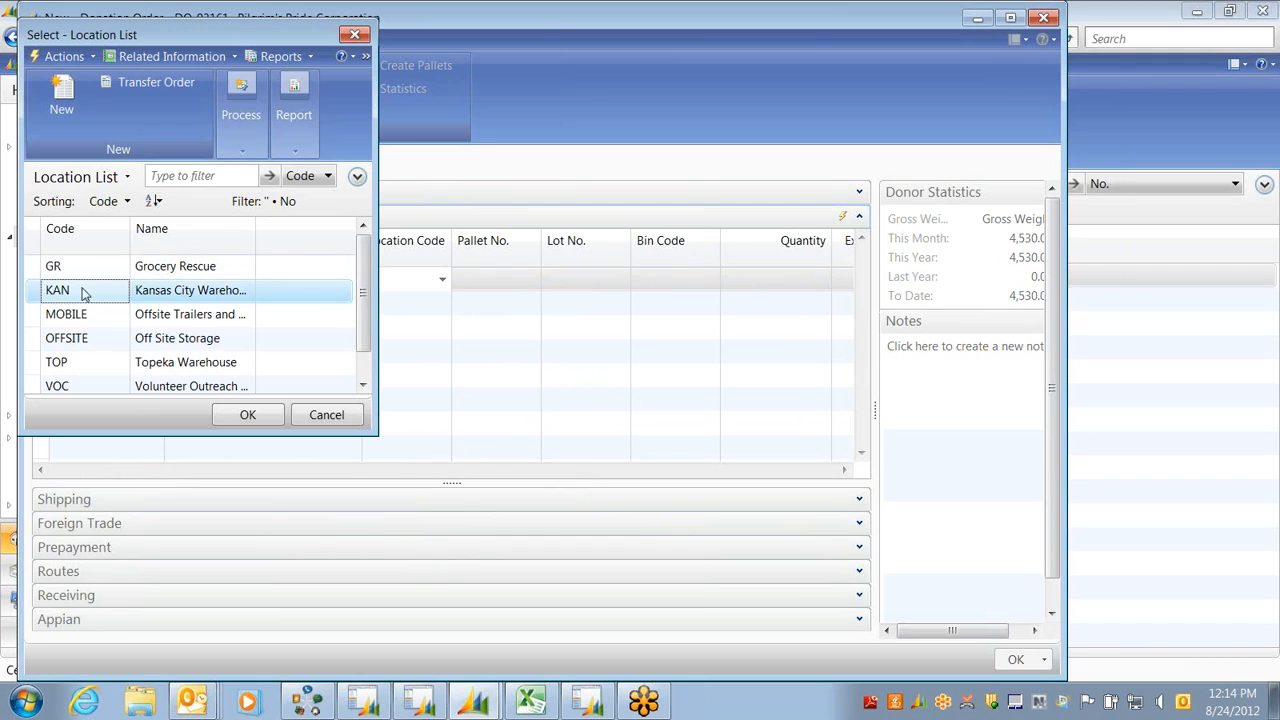
click(60, 56)
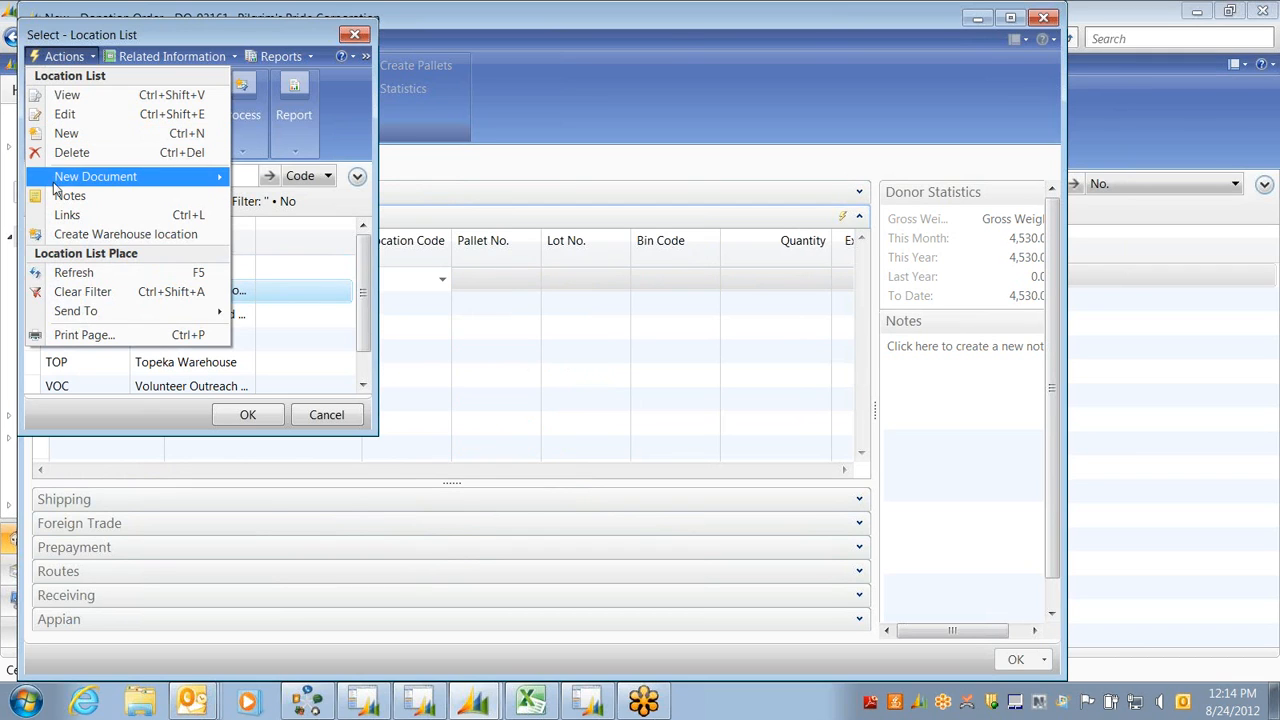
click(68, 98)
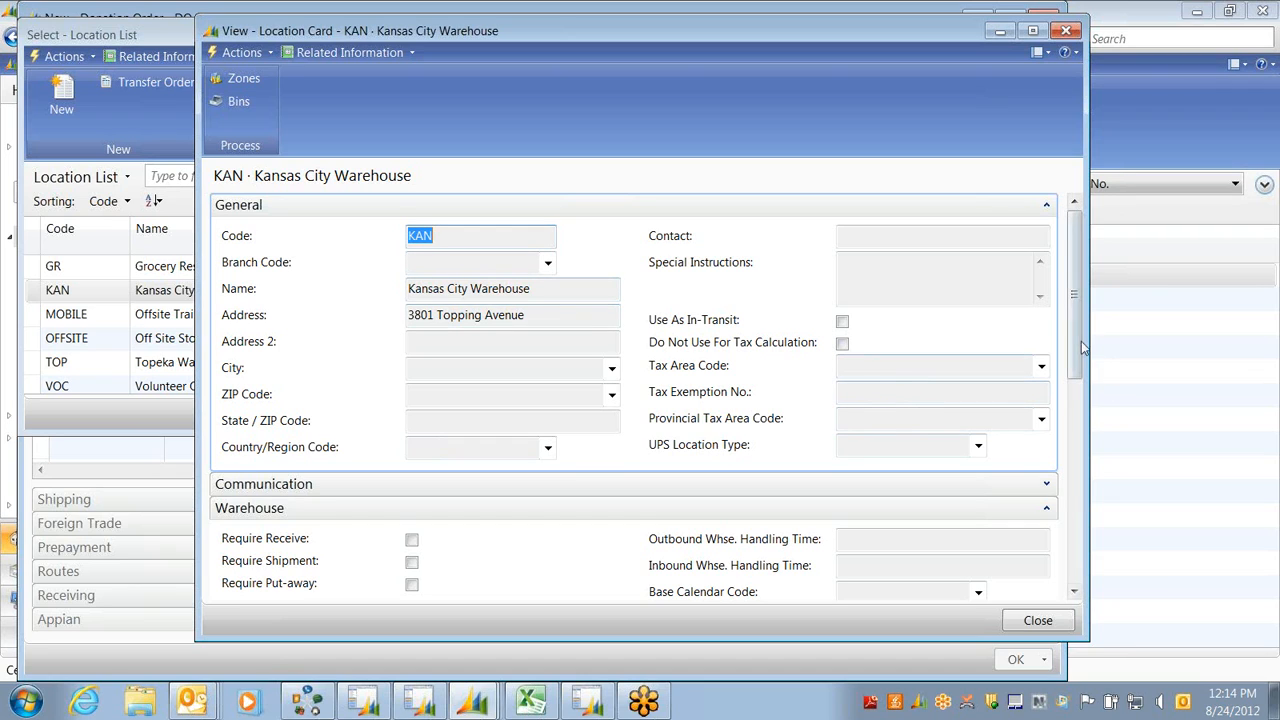
Close the KAN card and location list, then enter KAN as the line's location code
drag(1080, 332, 1080, 432)
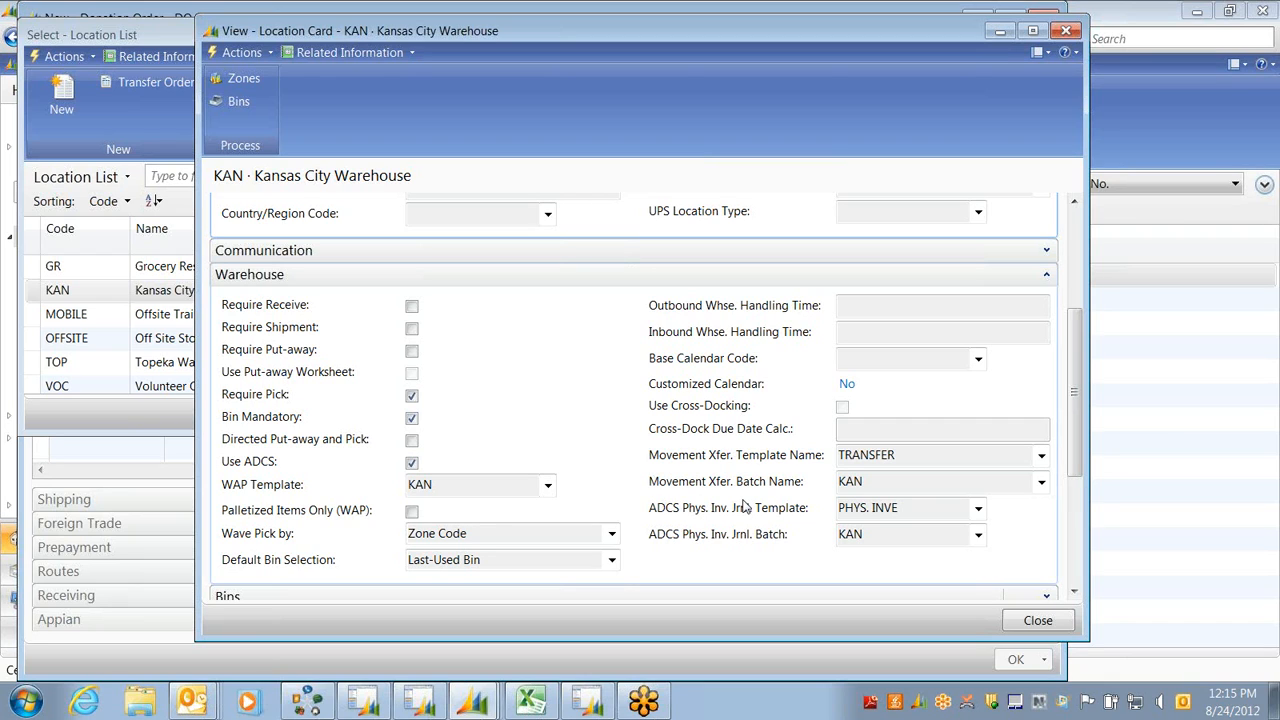
key(Escape)
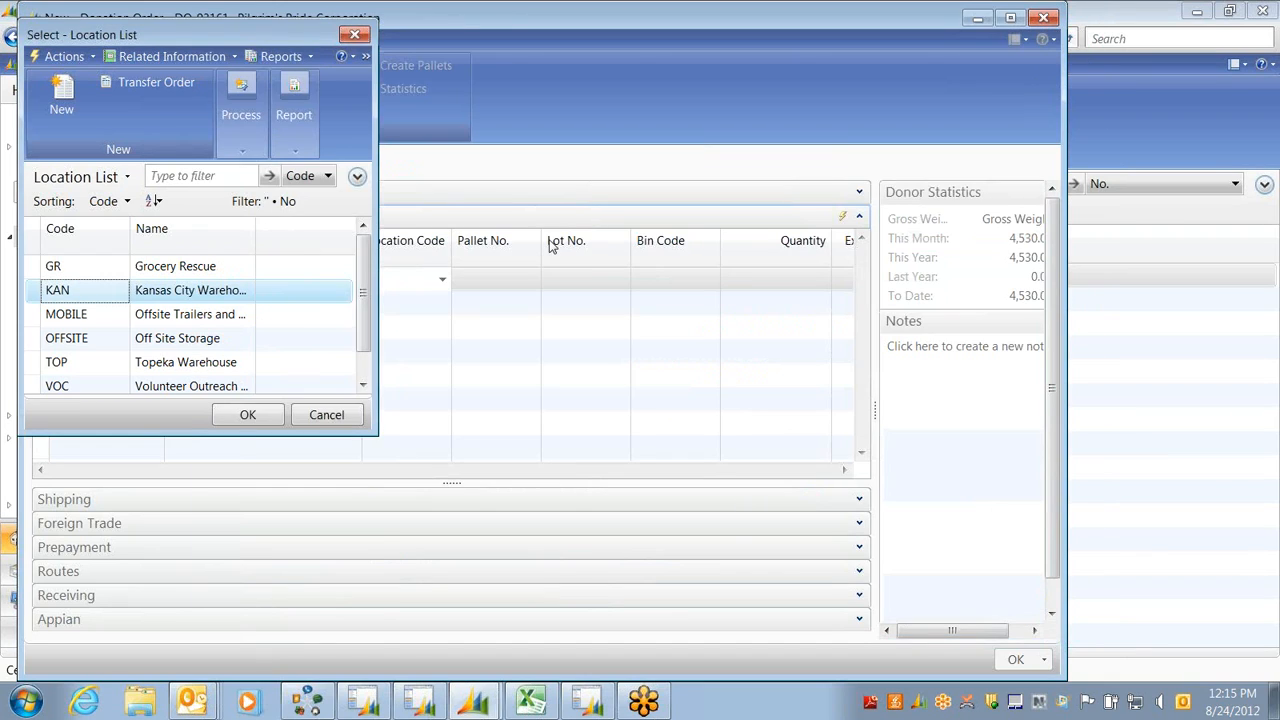
key(Escape)
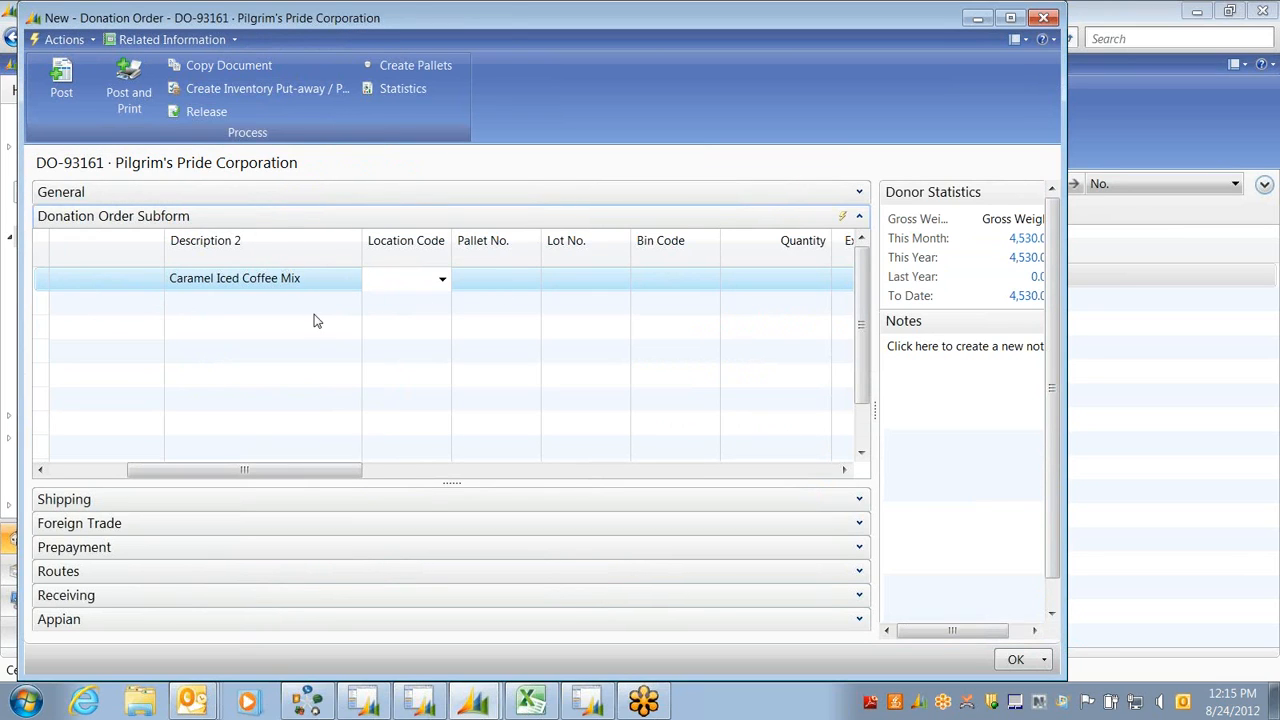
text(k)
key(Tab)
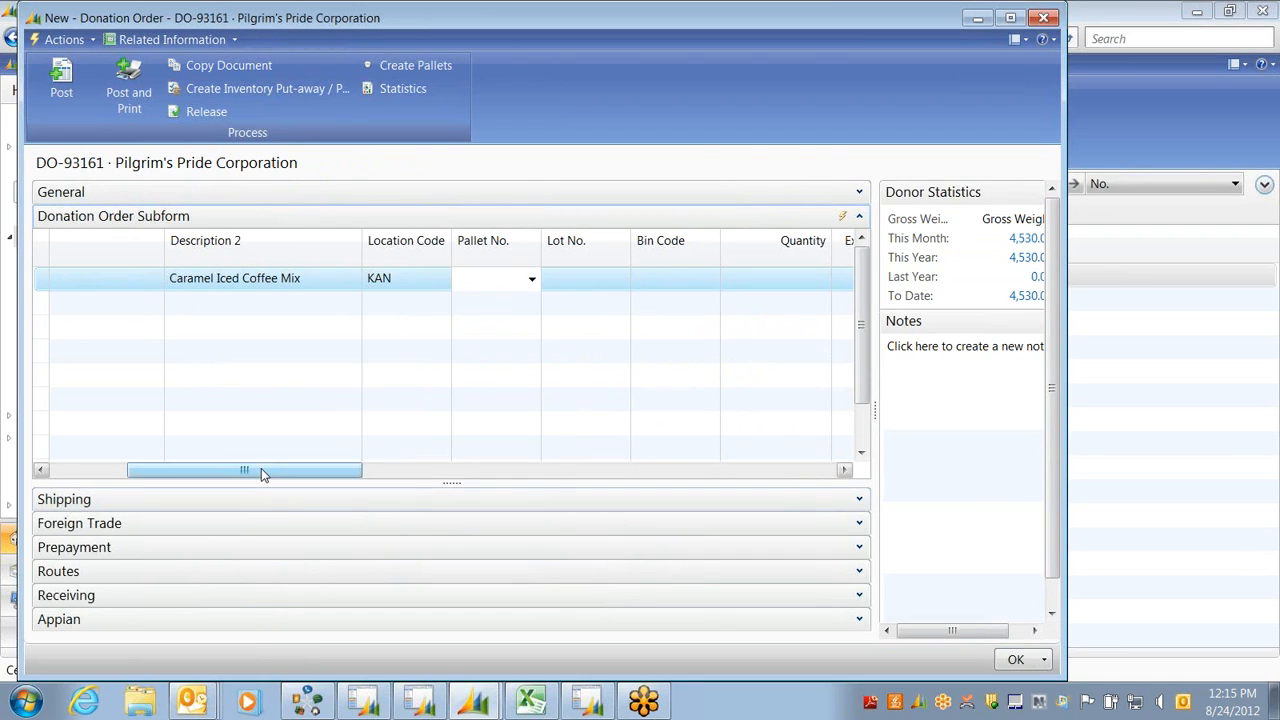
Enter quantity 250 on the coffee line, giving lot LOT-00041 and 1,000 gross weight
drag(264, 468, 310, 468)
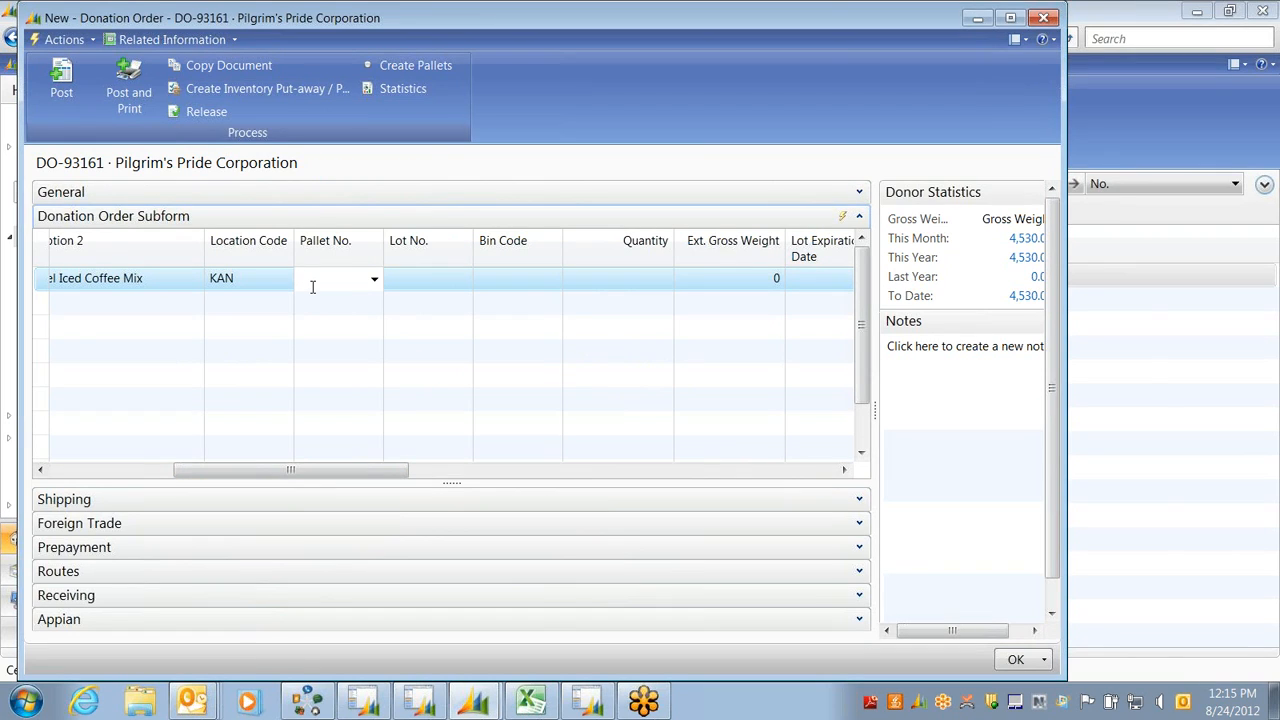
click(622, 288)
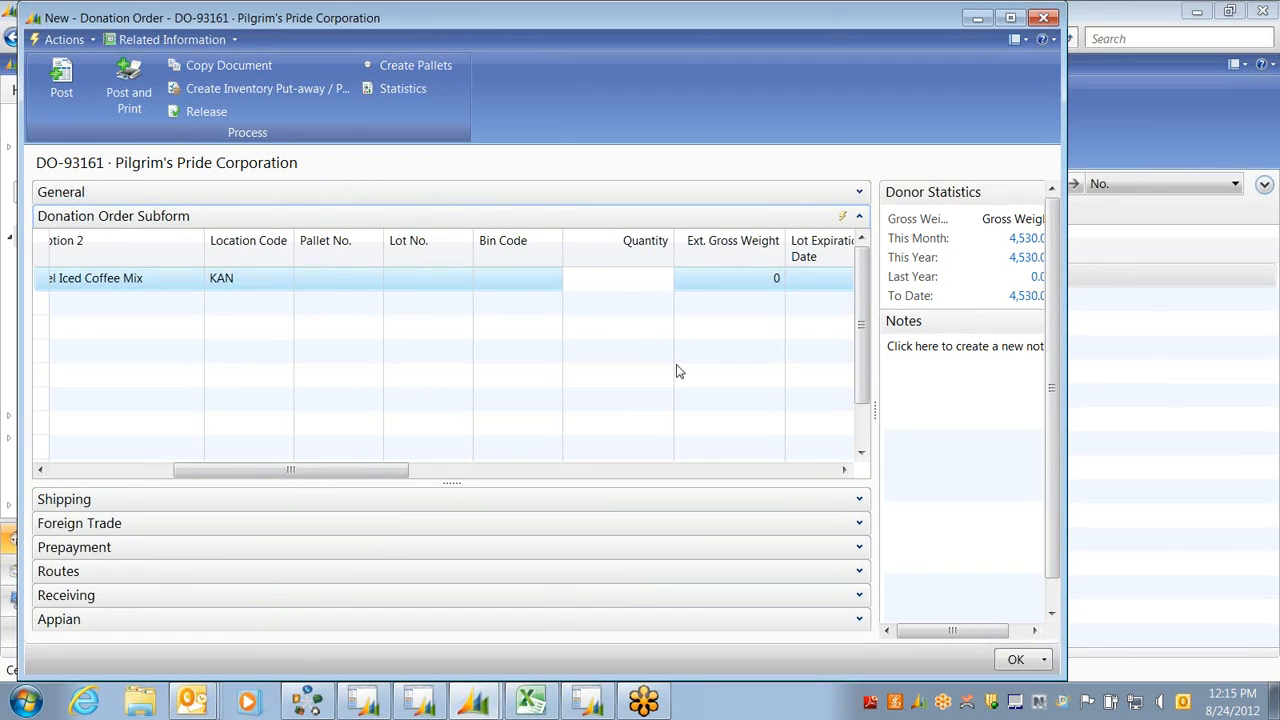
text(250)
key(Tab)
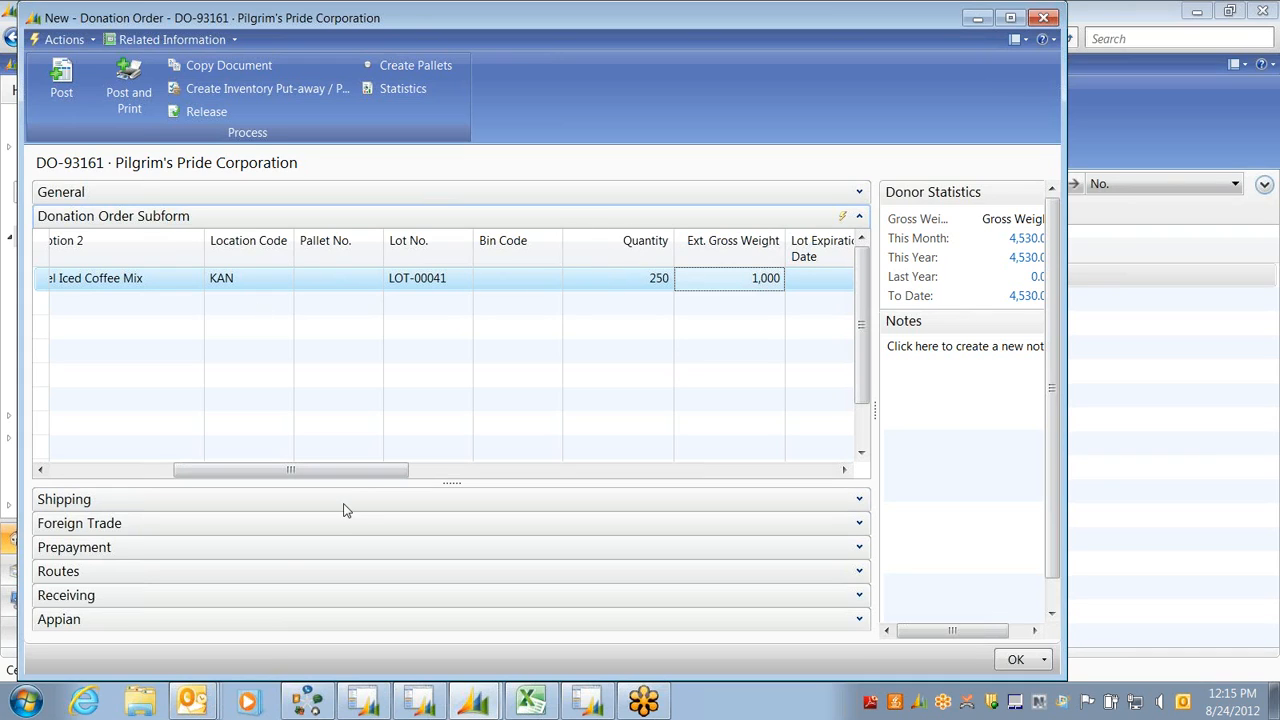
click(506, 278)
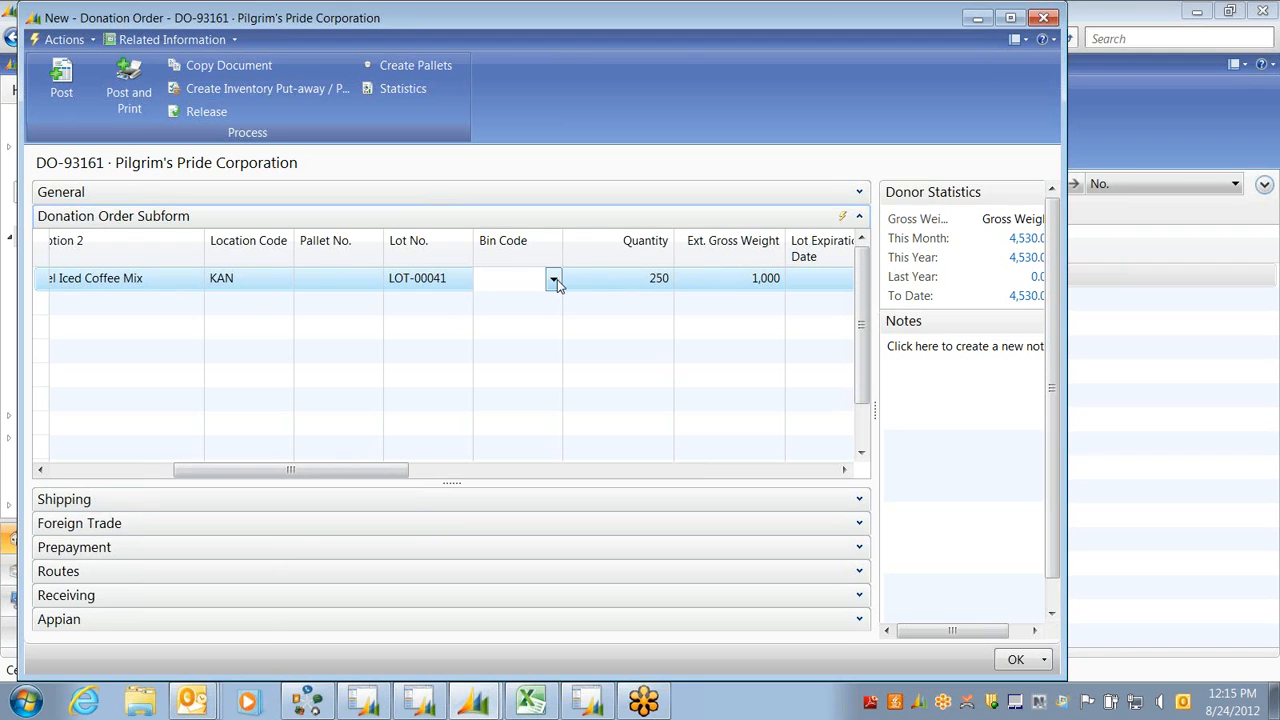
click(554, 280)
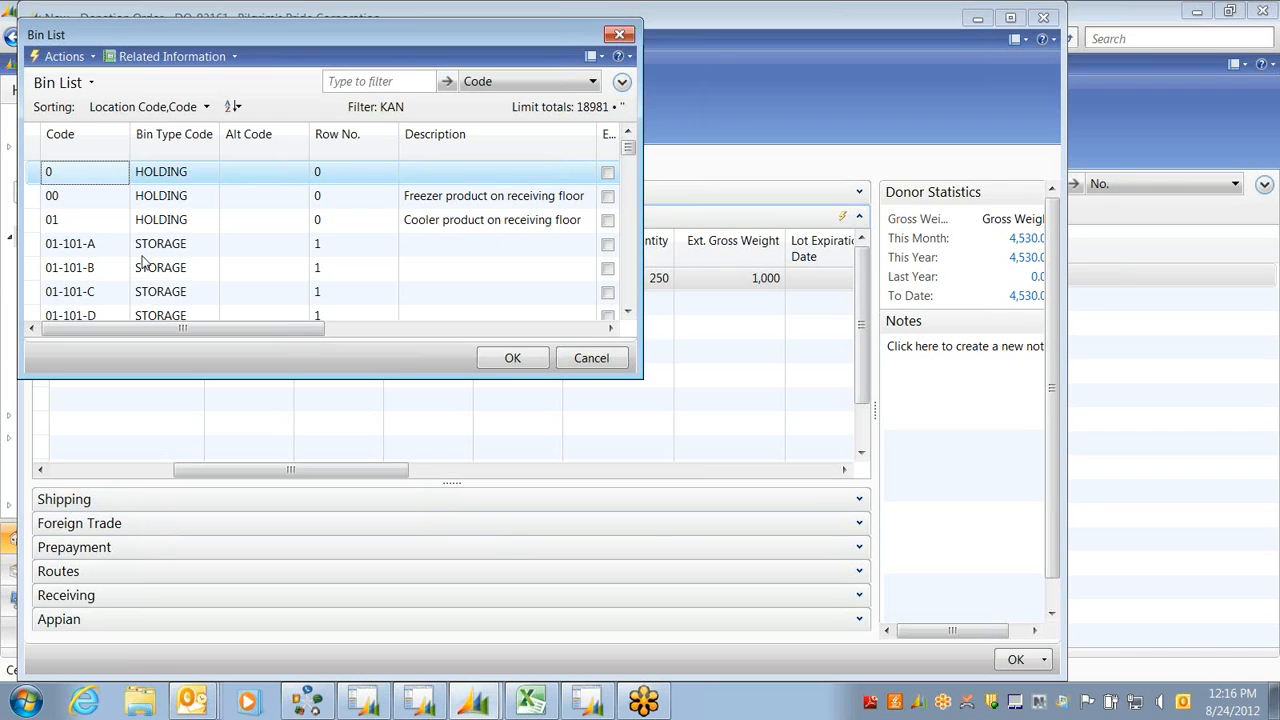
click(80, 250)
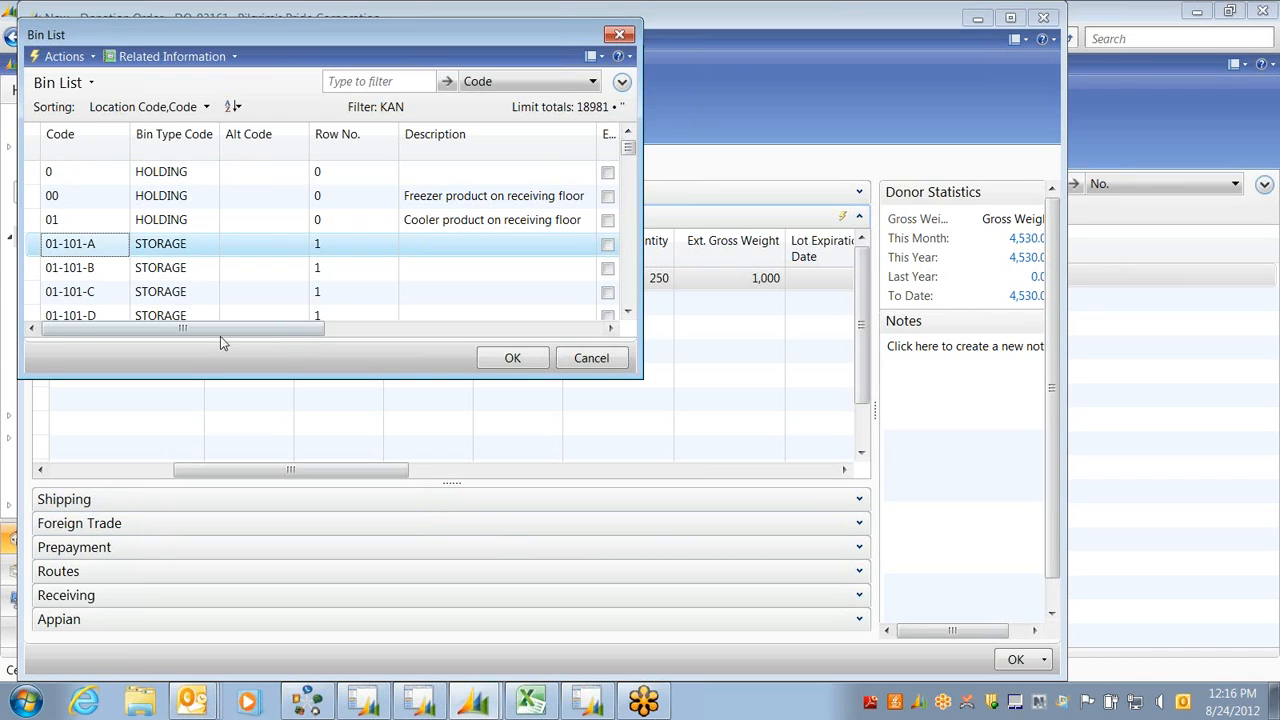
click(507, 361)
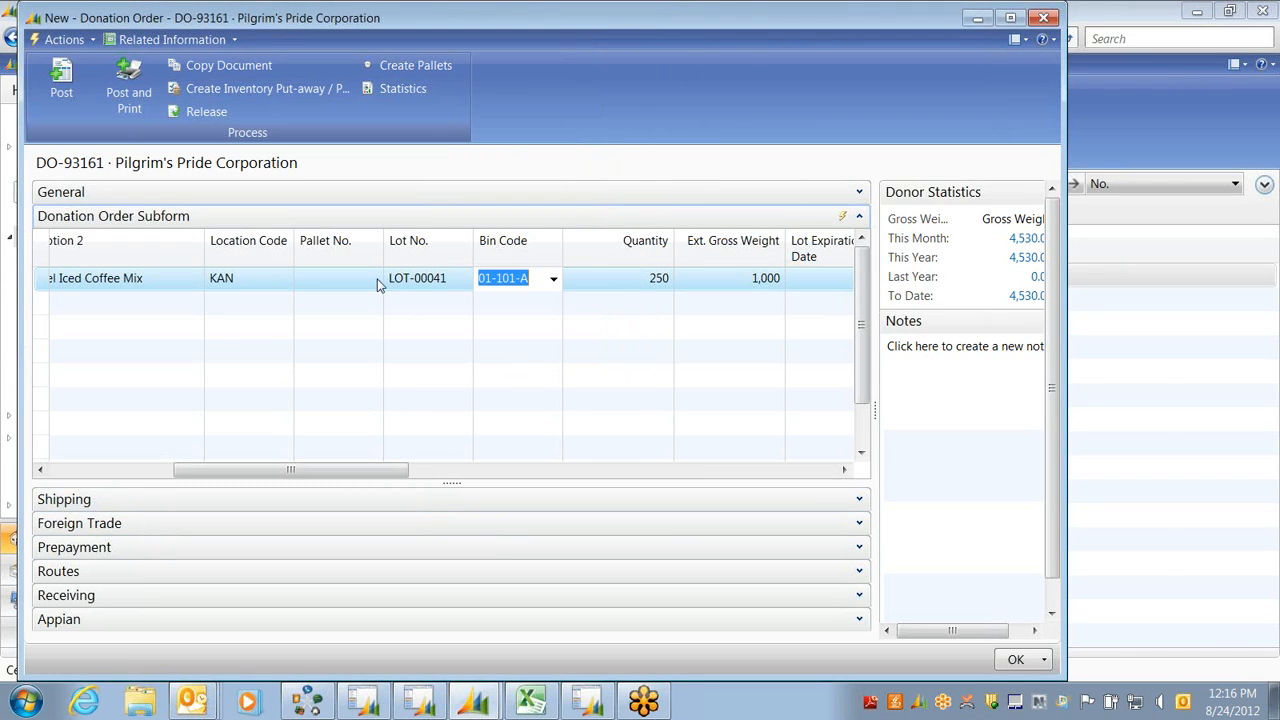
drag(278, 471, 450, 477)
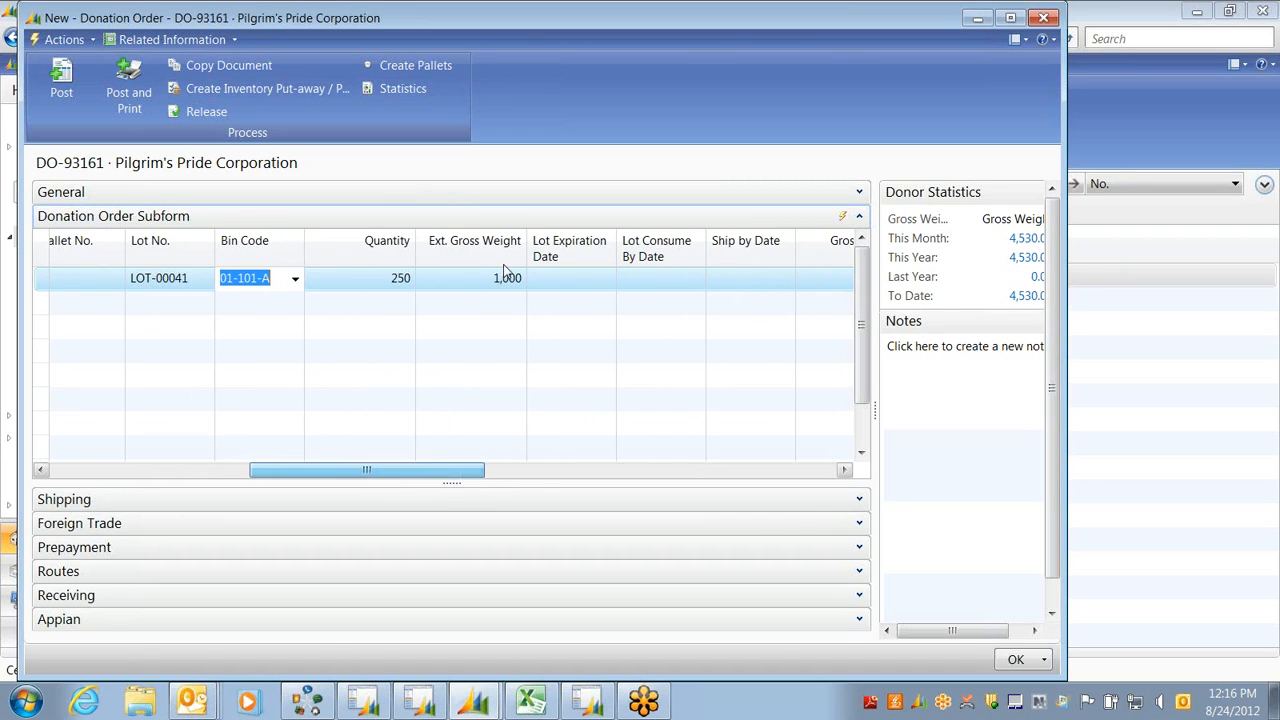
click(571, 278)
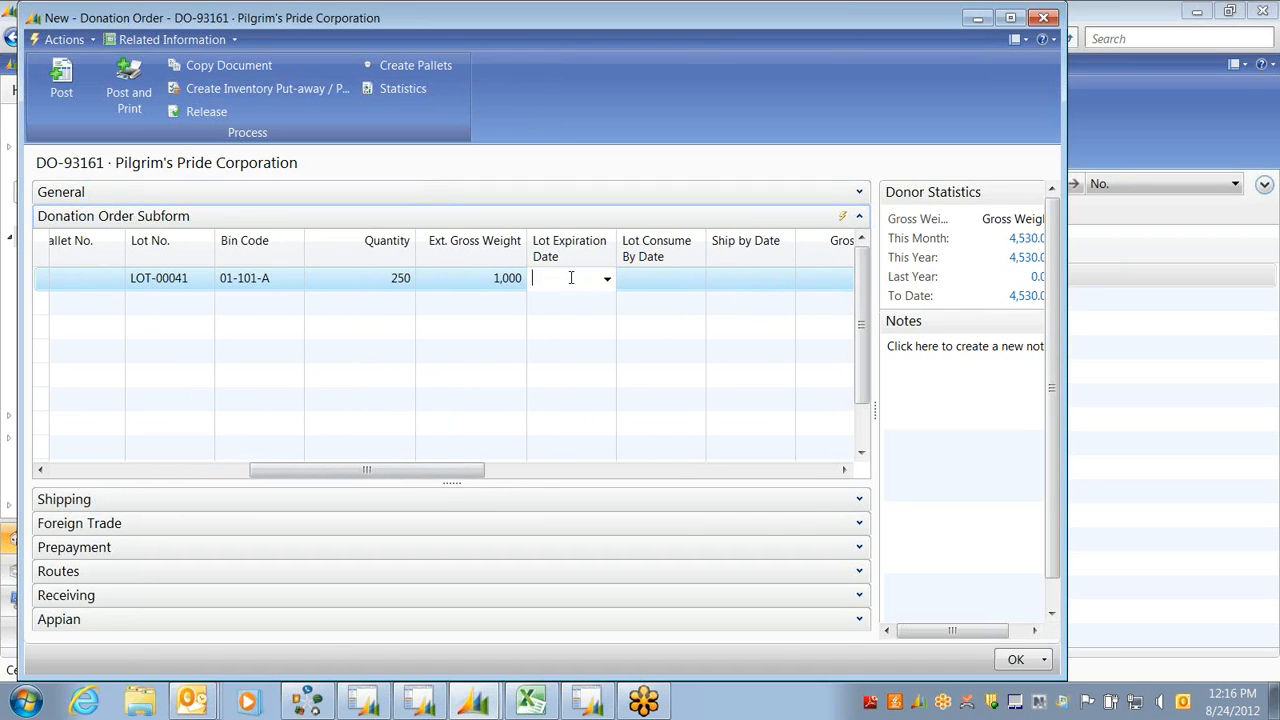
click(665, 287)
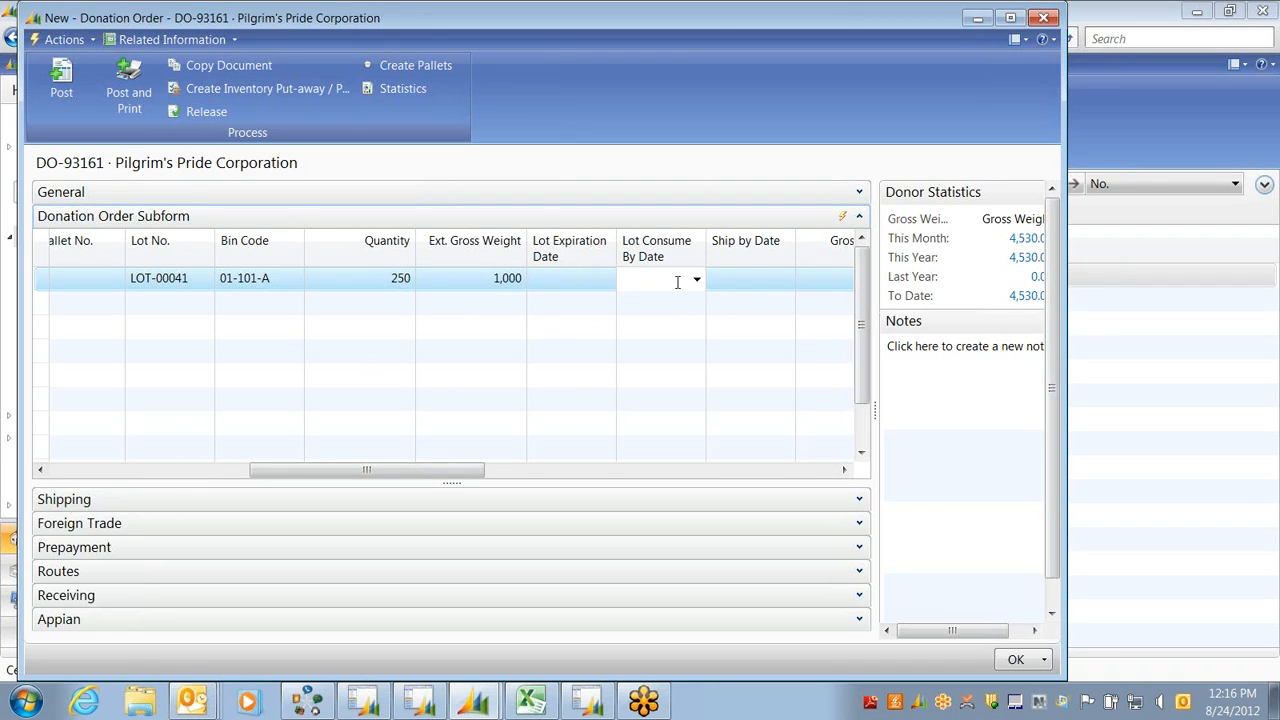
click(738, 288)
drag(368, 471, 675, 489)
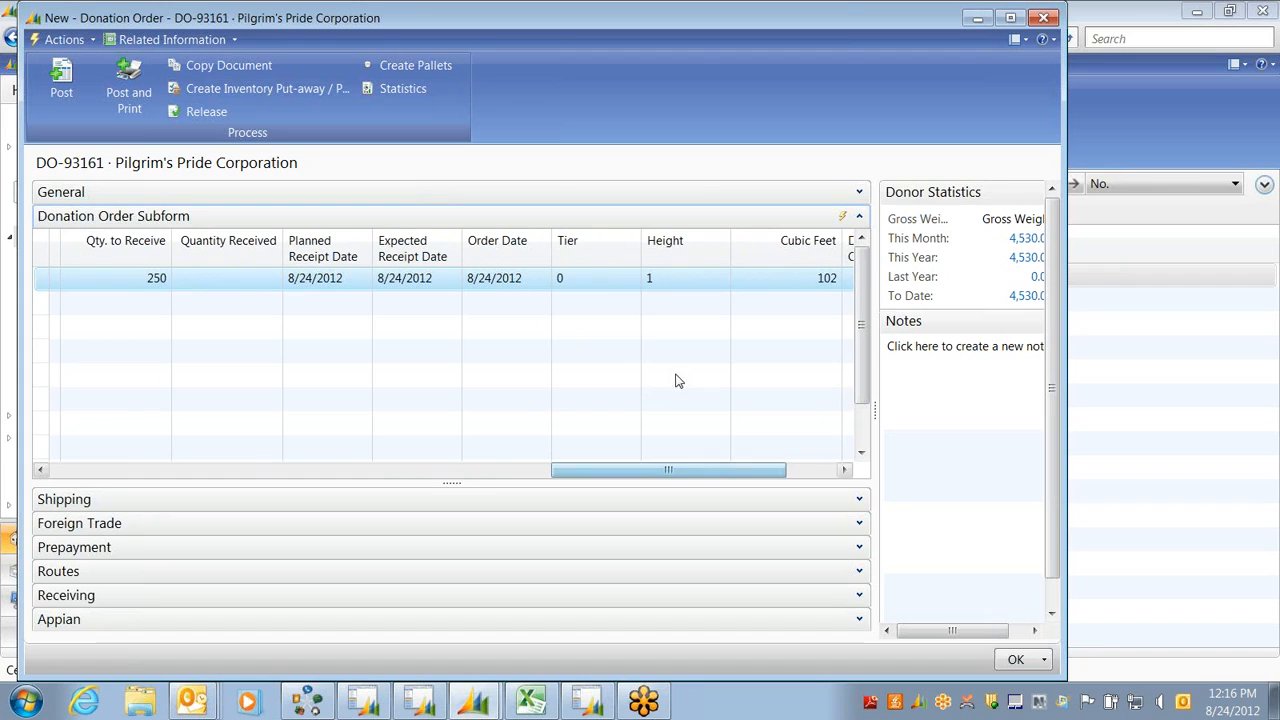
Enter pallet Tier 17 and Height 5 on the Caramel Iced Coffee Mix line
click(584, 281)
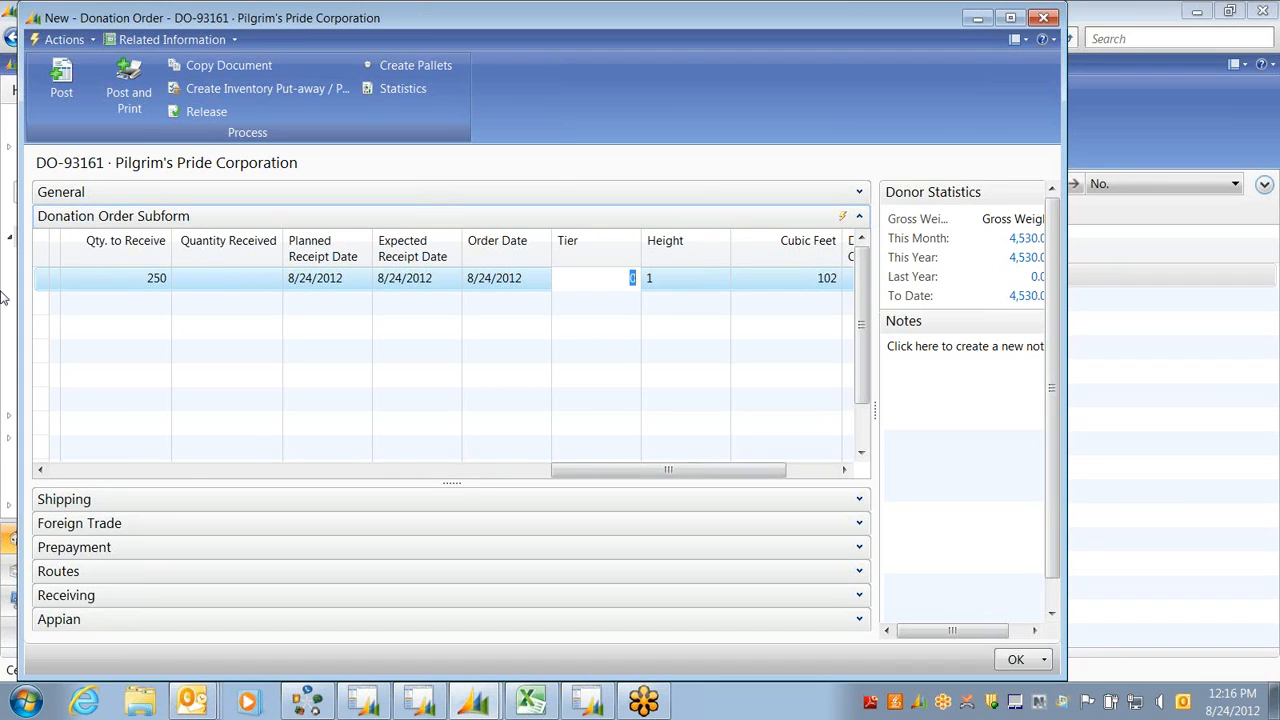
text(17)
key(Tab)
text(5)
key(Tab)
key(shift+Tab)
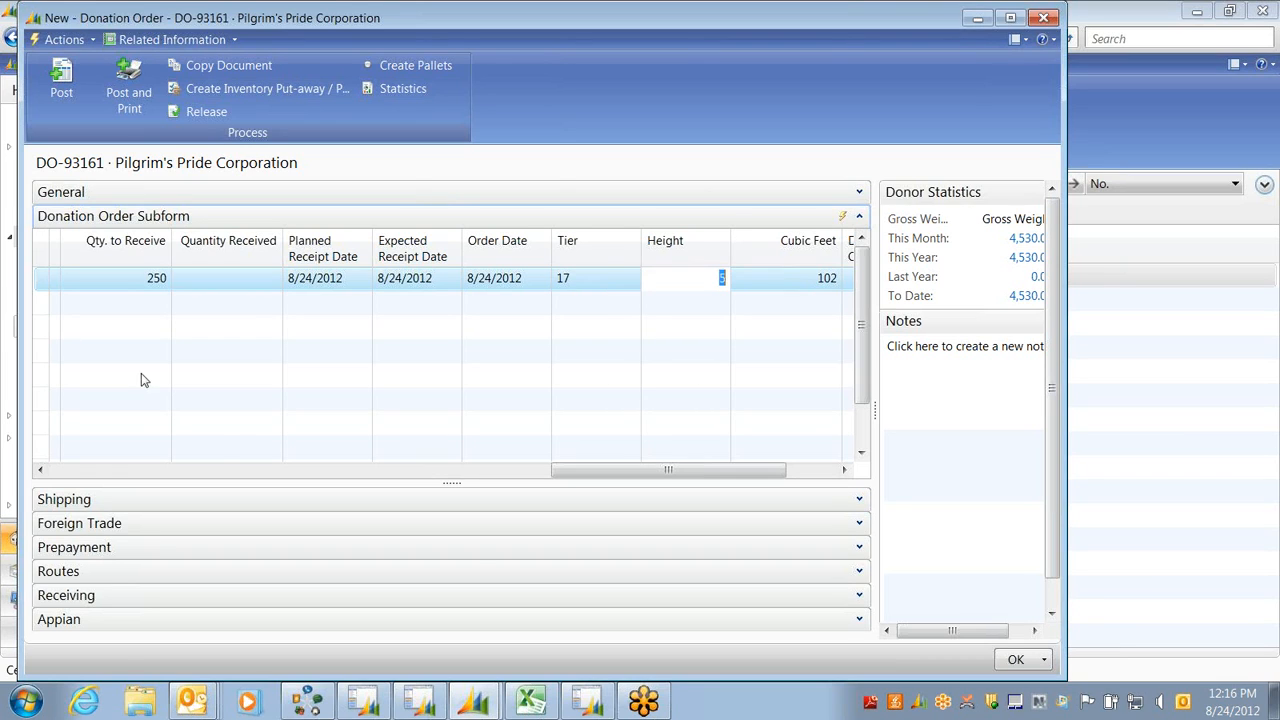
key(shift+Tab)
key(shift+Tab)
key(shift+Tab)
key(shift+Tab)
key(shift+Tab)
key(shift+Tab)
key(shift+Tab)
key(shift+Tab)
key(shift+Tab)
key(shift+Tab)
key(shift+Tab)
key(shift+Tab)
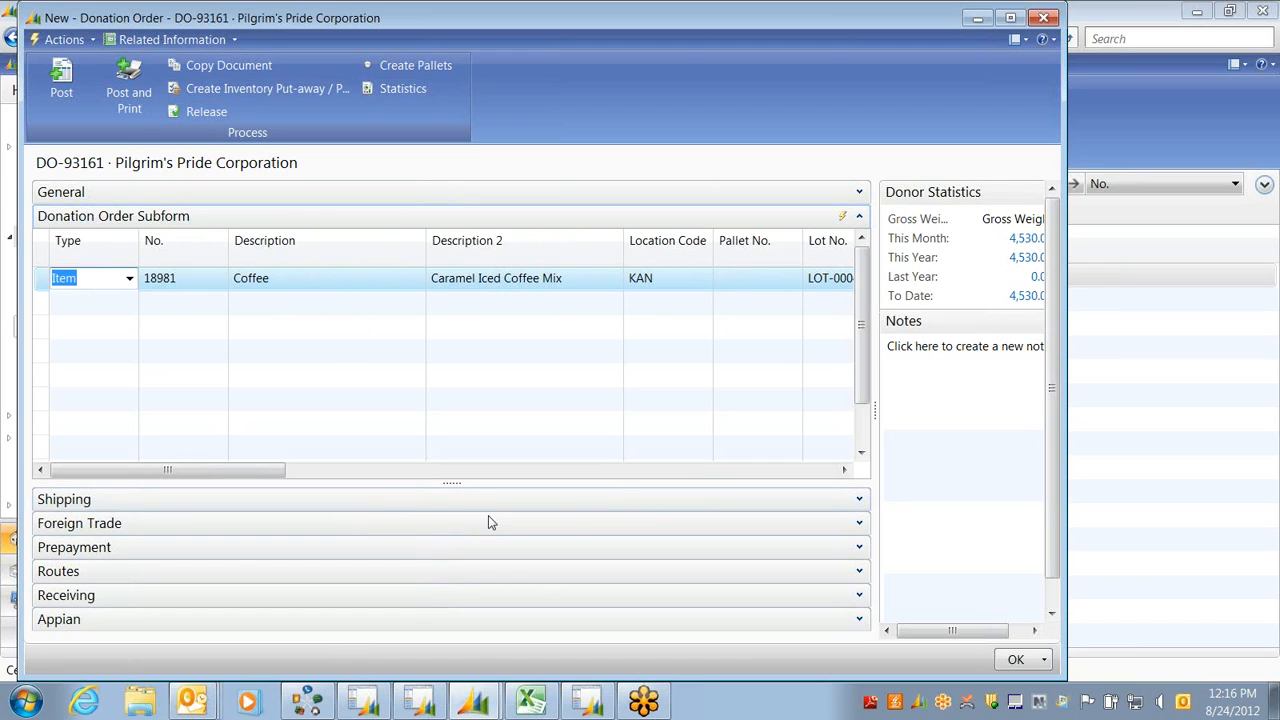
drag(169, 473, 250, 481)
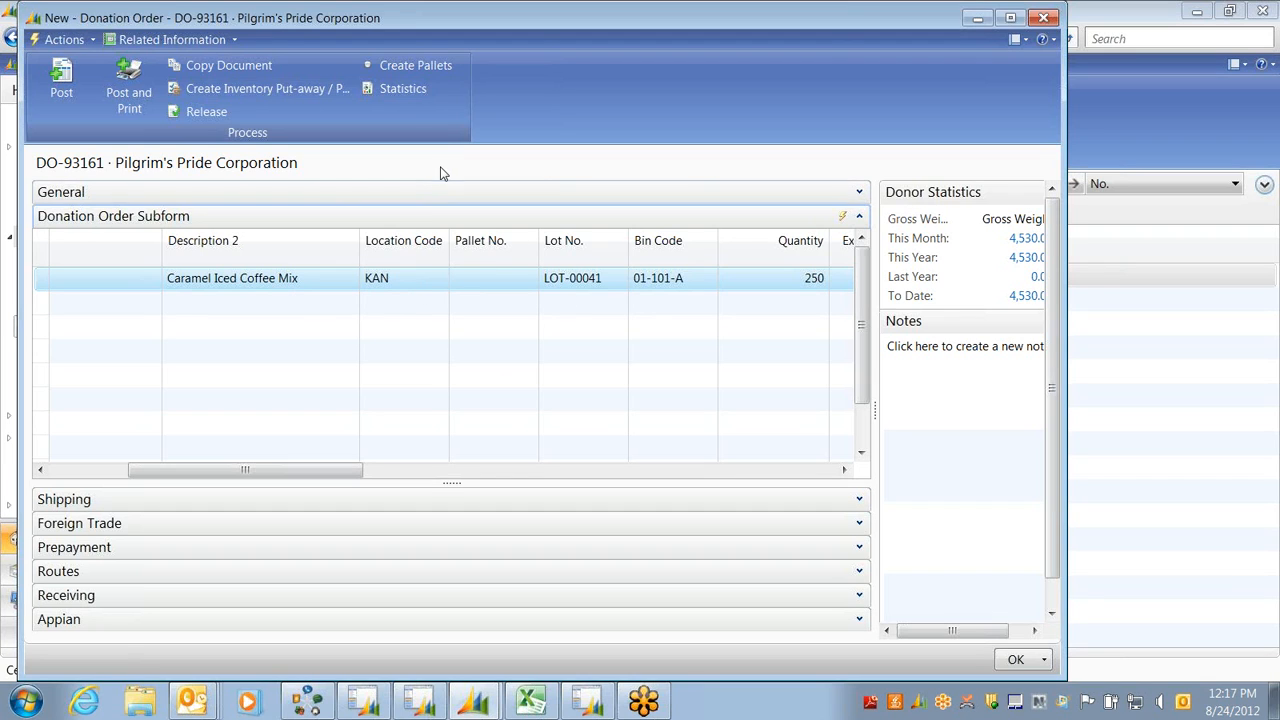
Run Create Pallets, producing pallets 1208-00144 to 1208-00146 with 85, 85 and 80
click(417, 67)
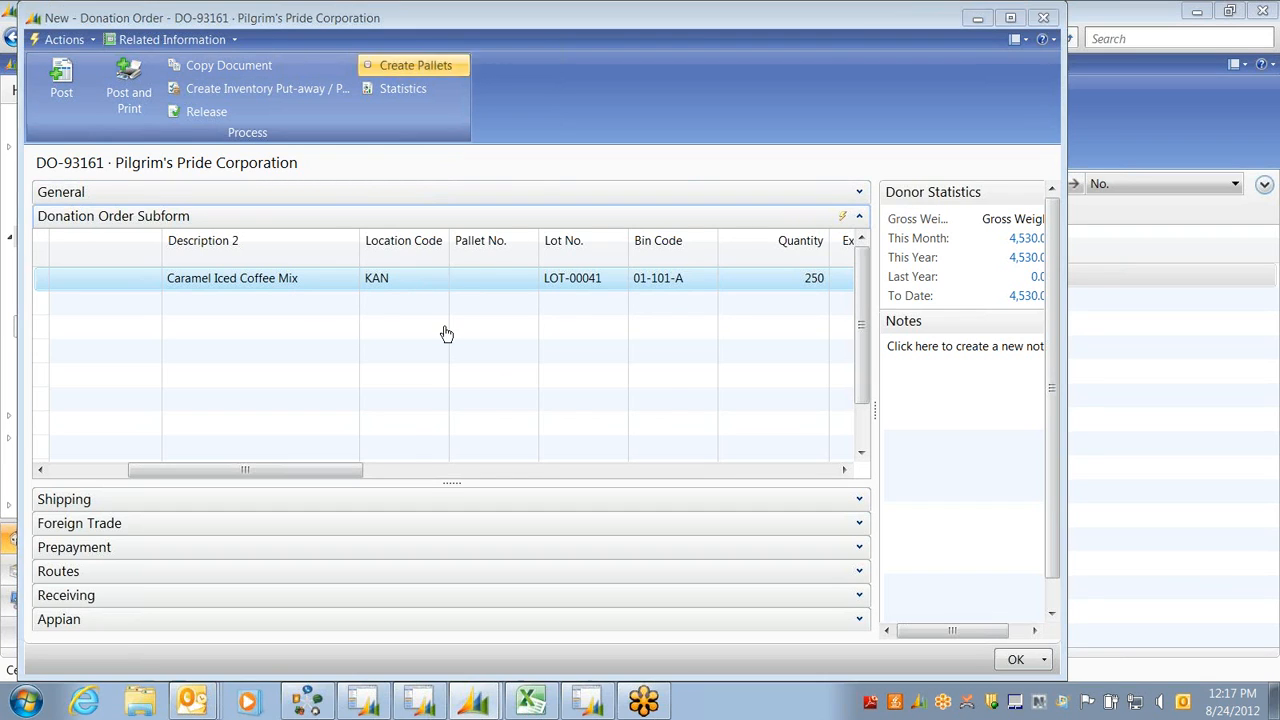
click(530, 412)
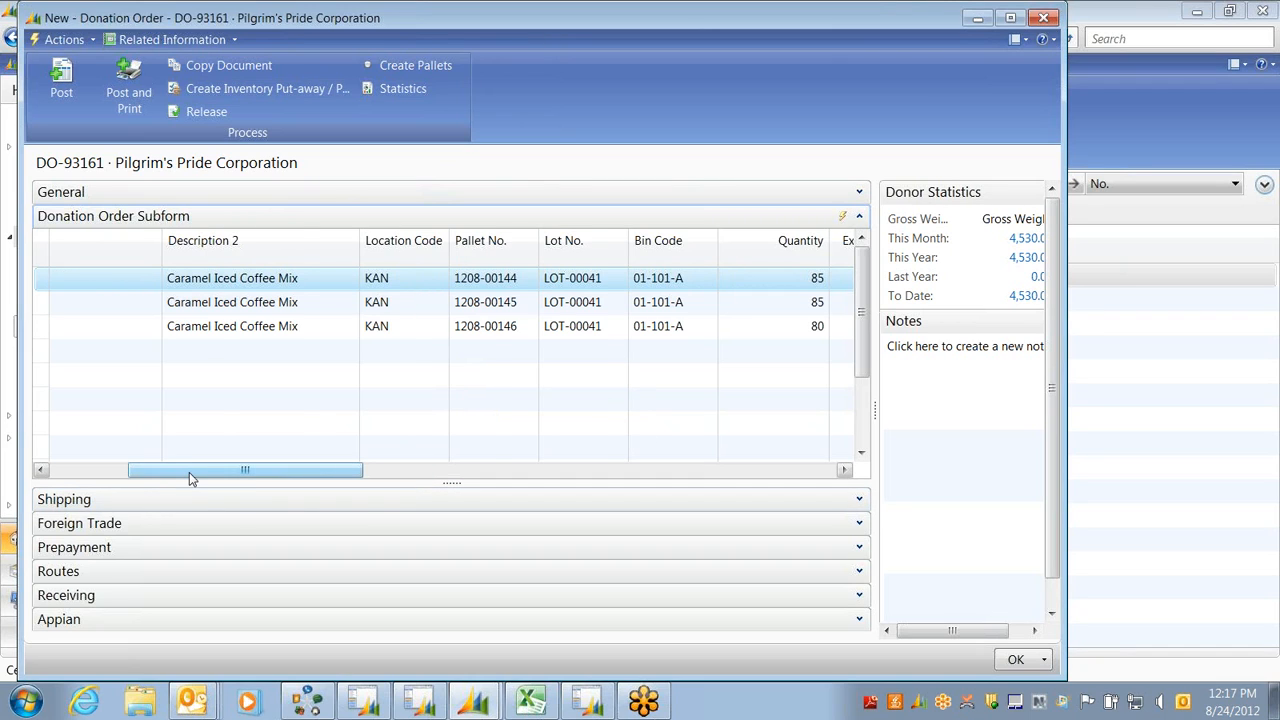
drag(189, 472, 255, 472)
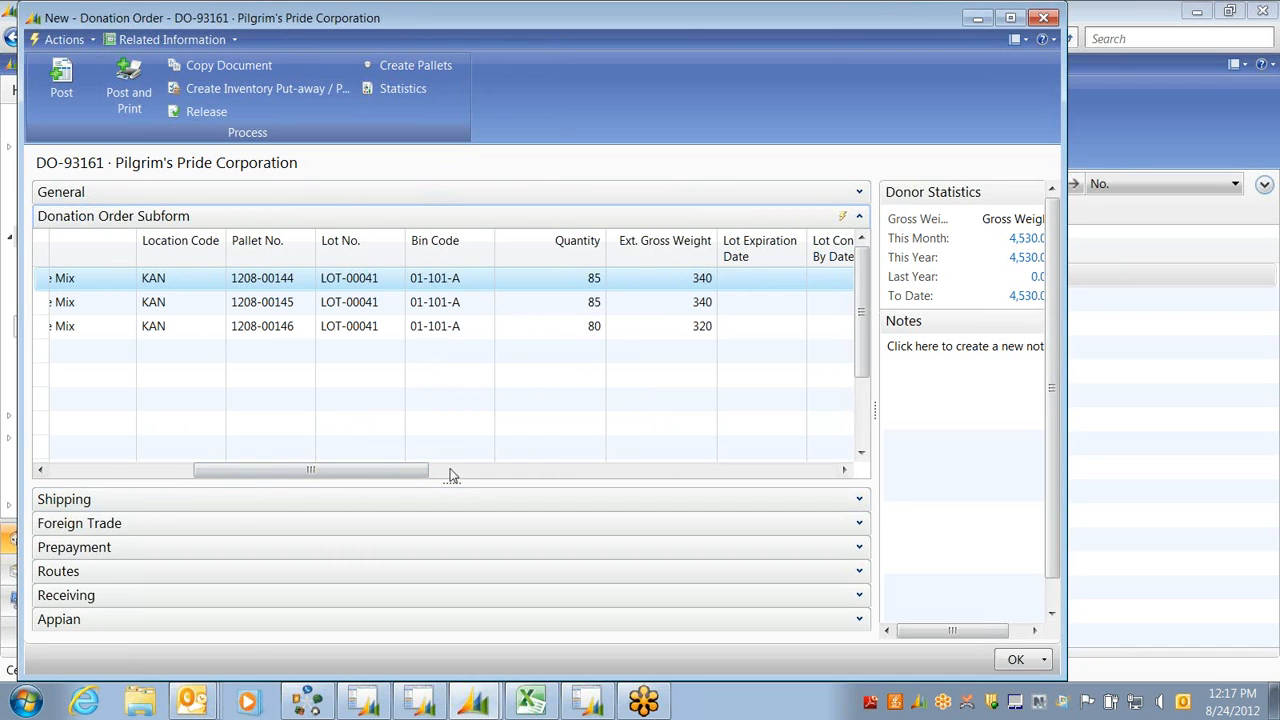
drag(392, 470, 450, 485)
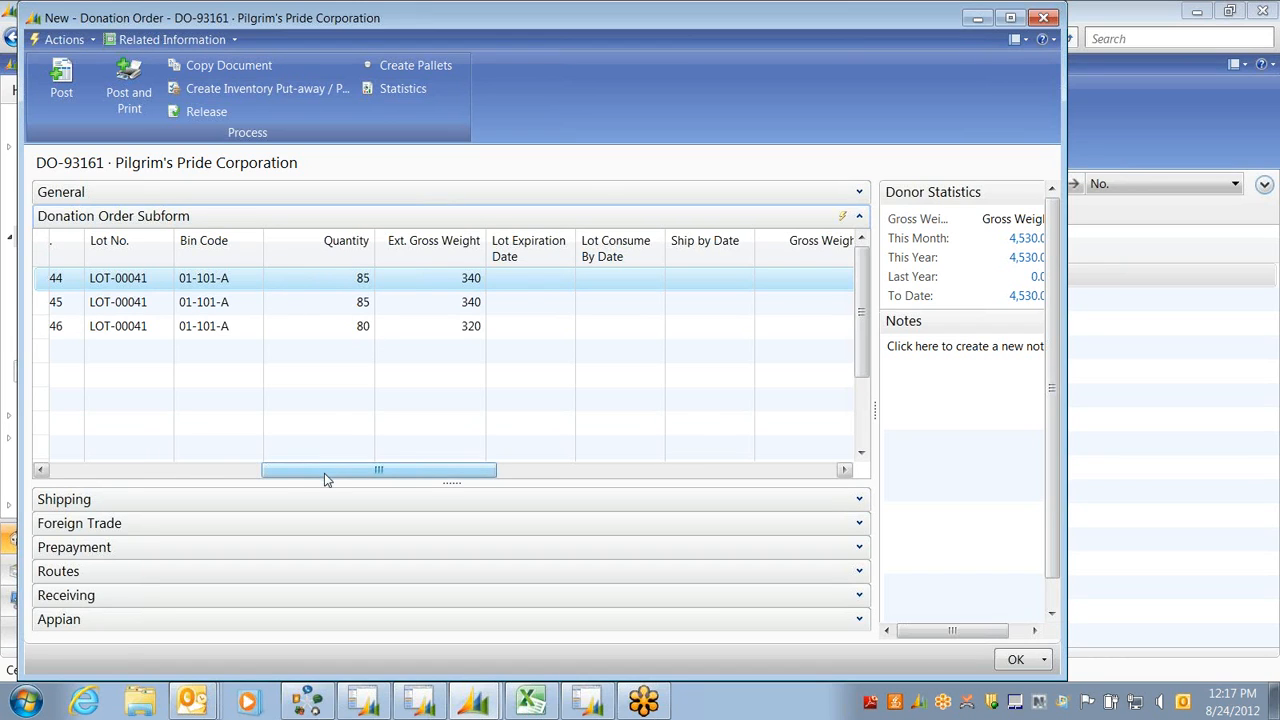
drag(324, 473, 190, 479)
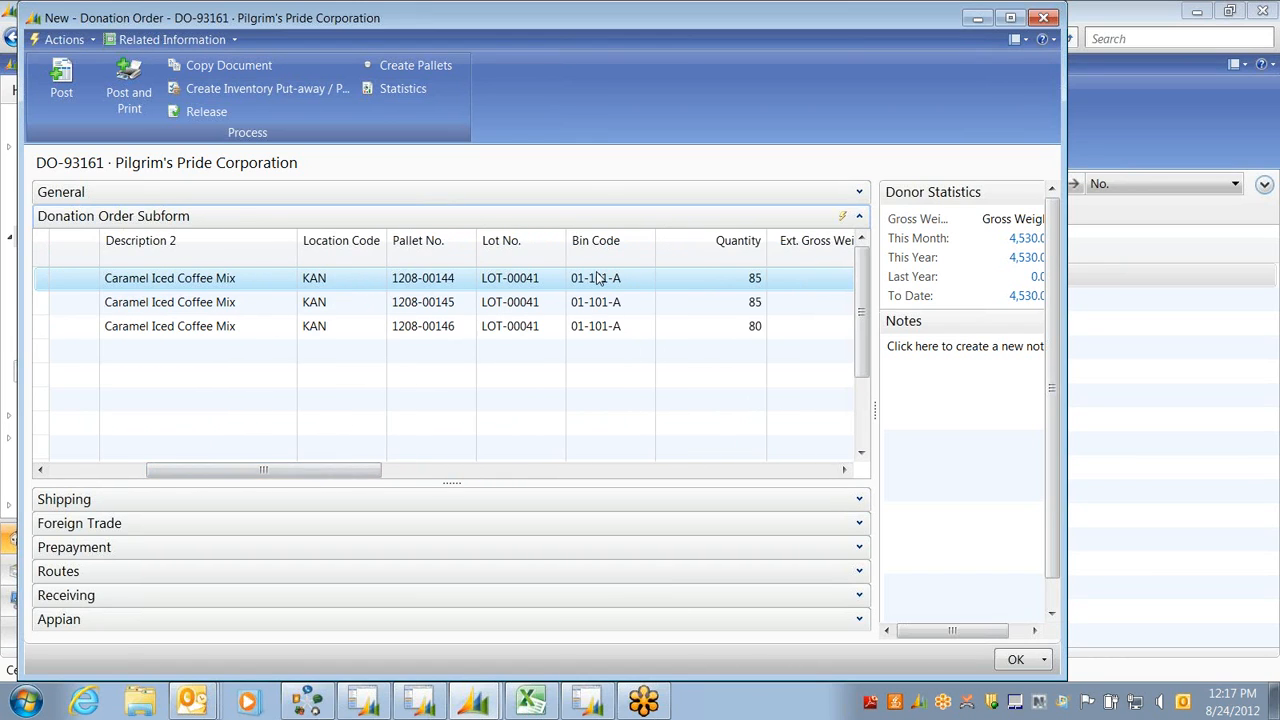
Change pallet 1208-00146's bin code from 01-101-A to 01-101-B
click(630, 327)
click(647, 327)
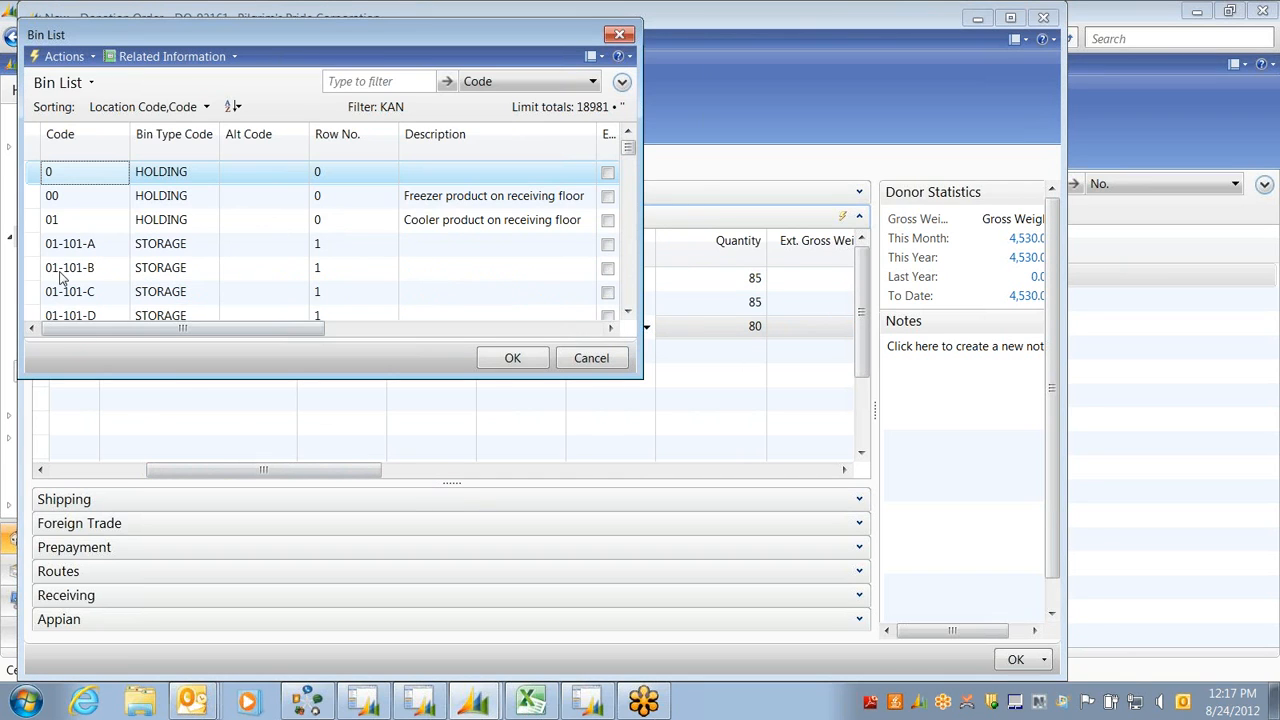
click(60, 275)
click(510, 358)
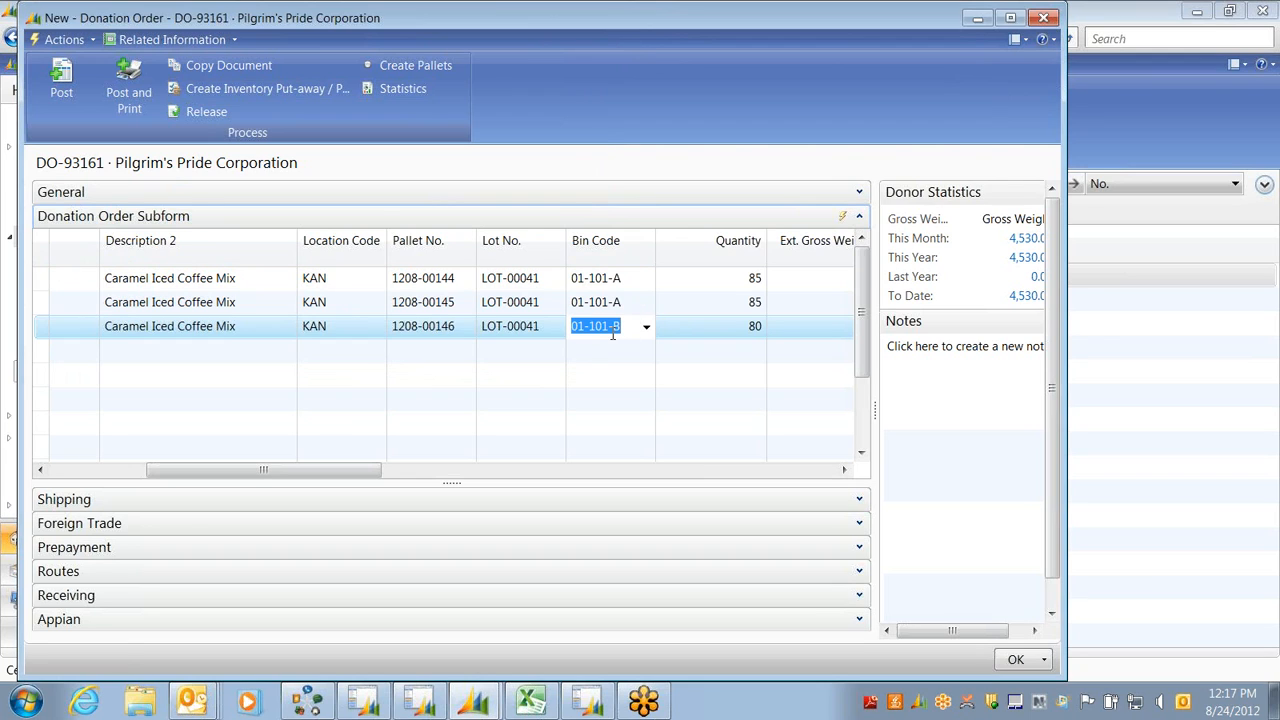
drag(220, 470, 123, 470)
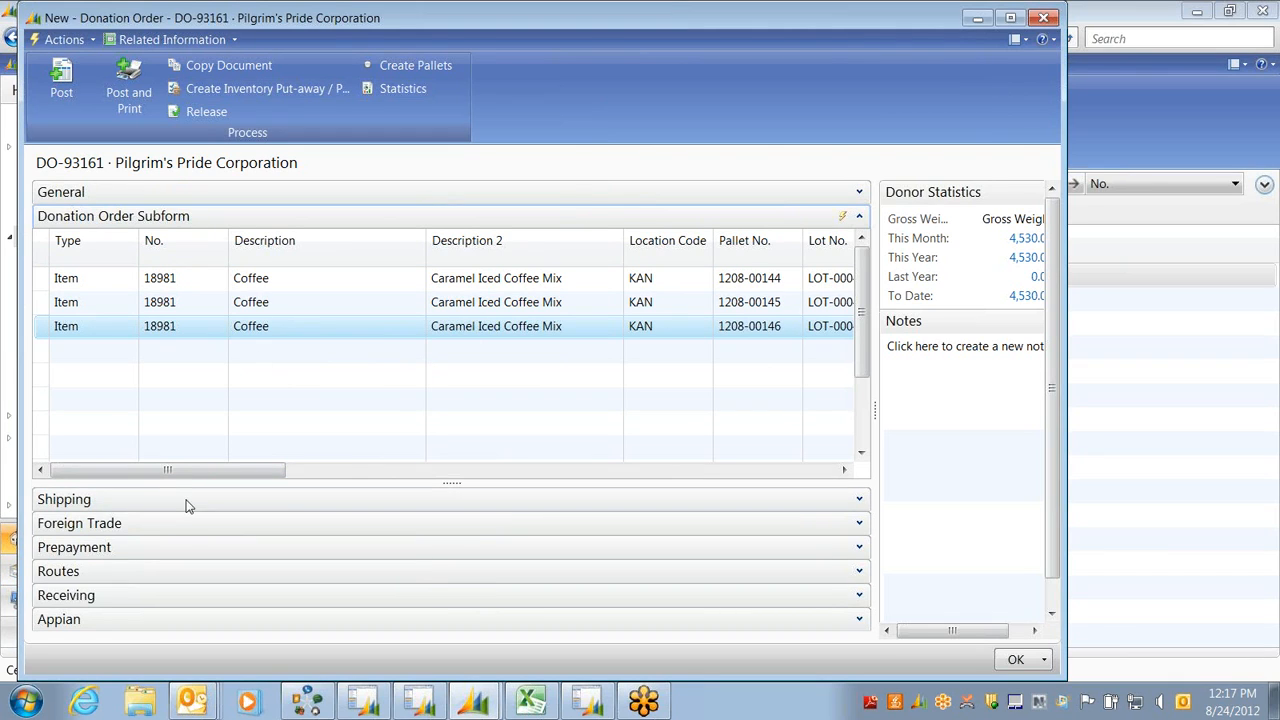
click(393, 79)
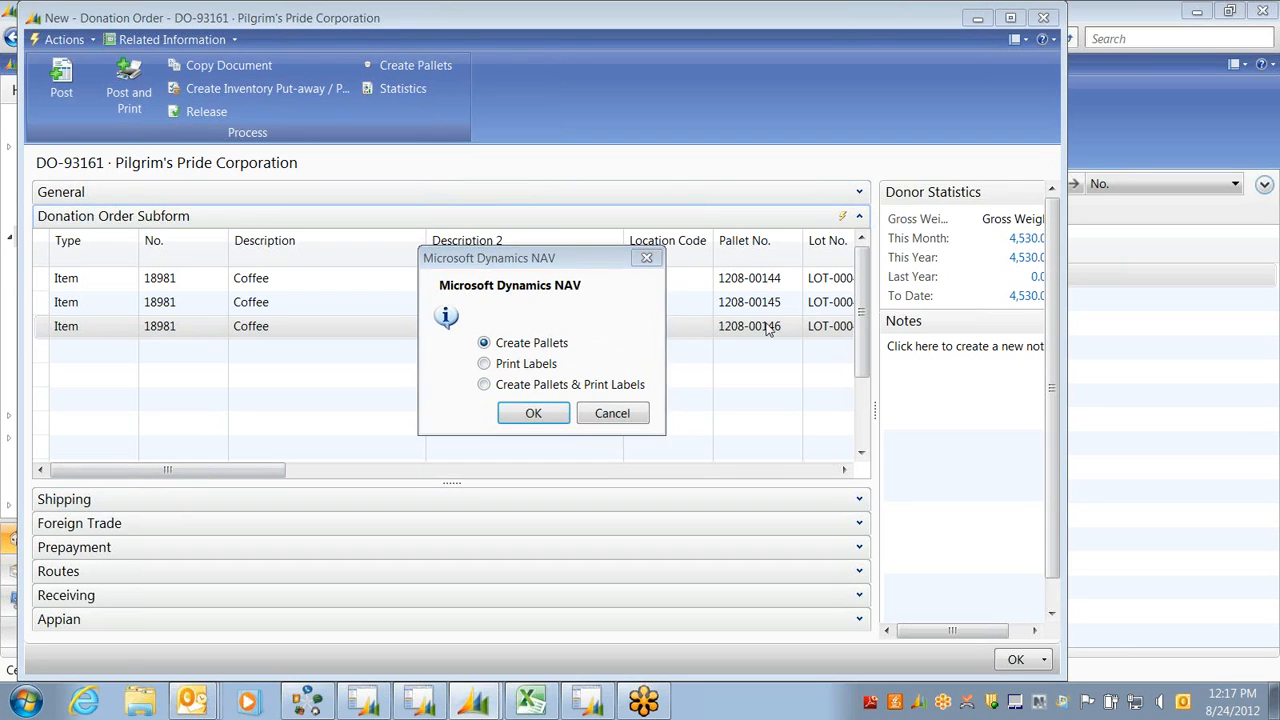
click(619, 418)
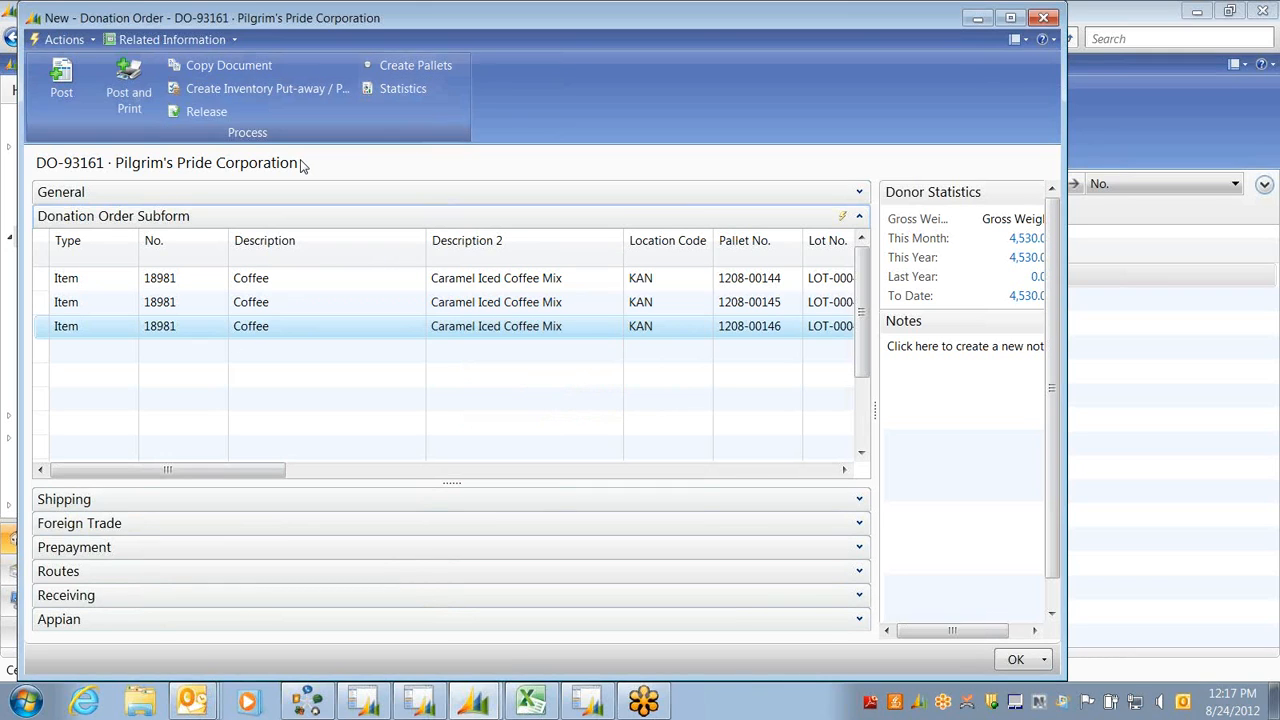
click(57, 44)
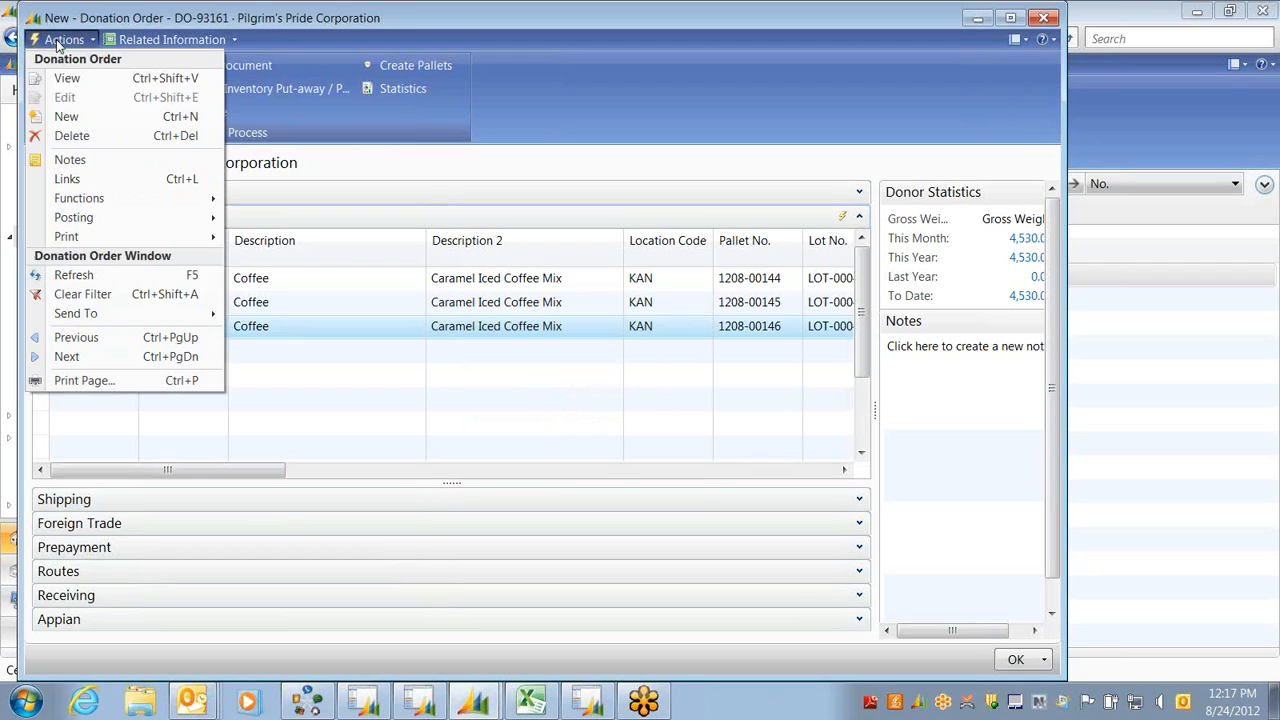
mouse_move(57, 240)
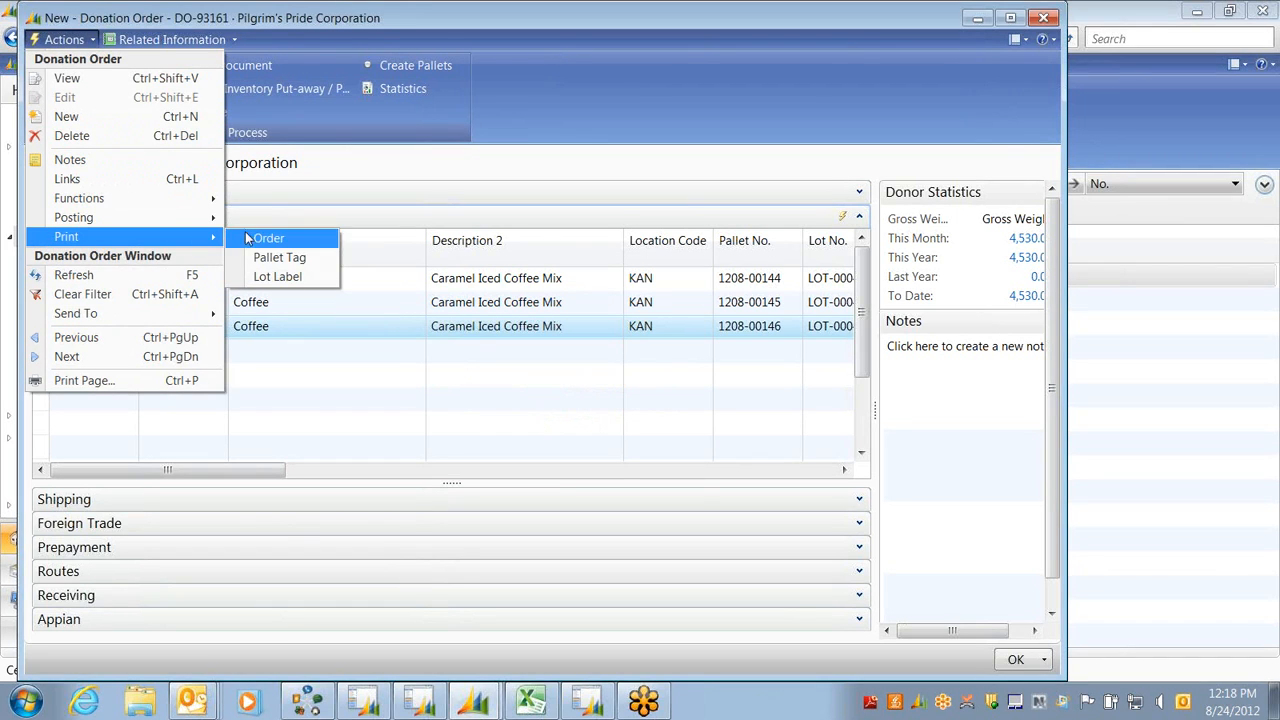
click(270, 258)
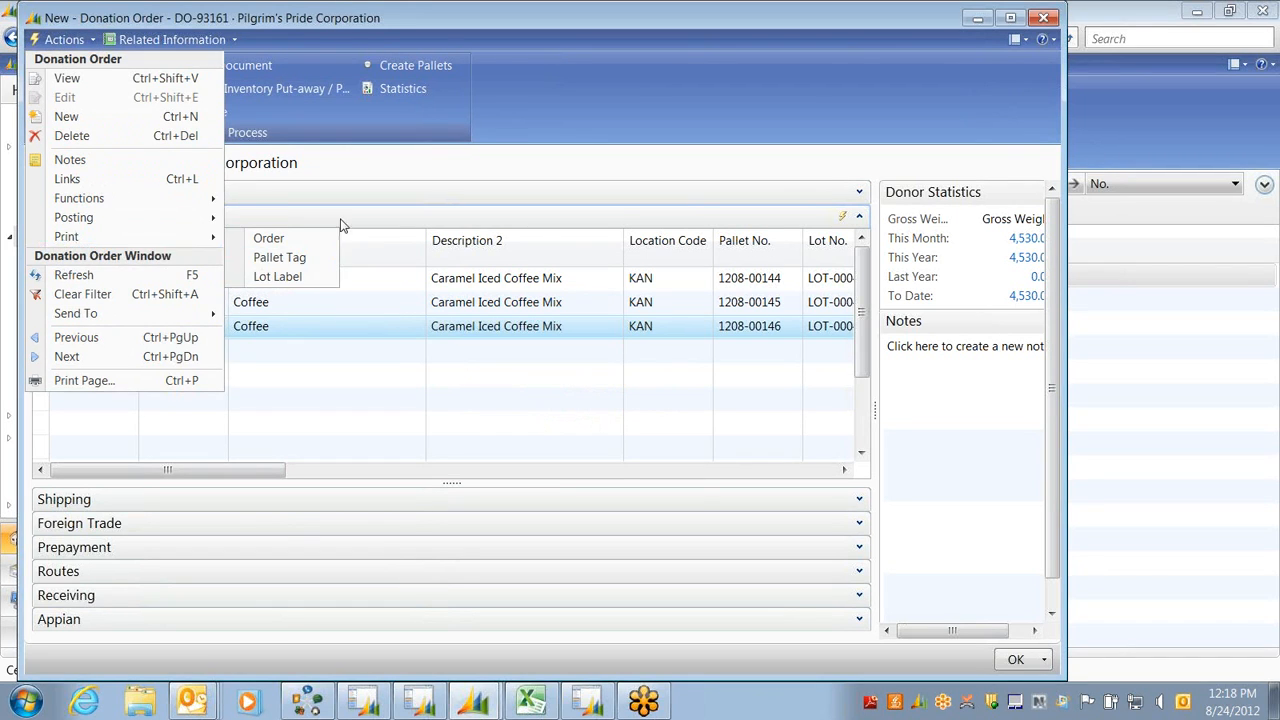
click(309, 320)
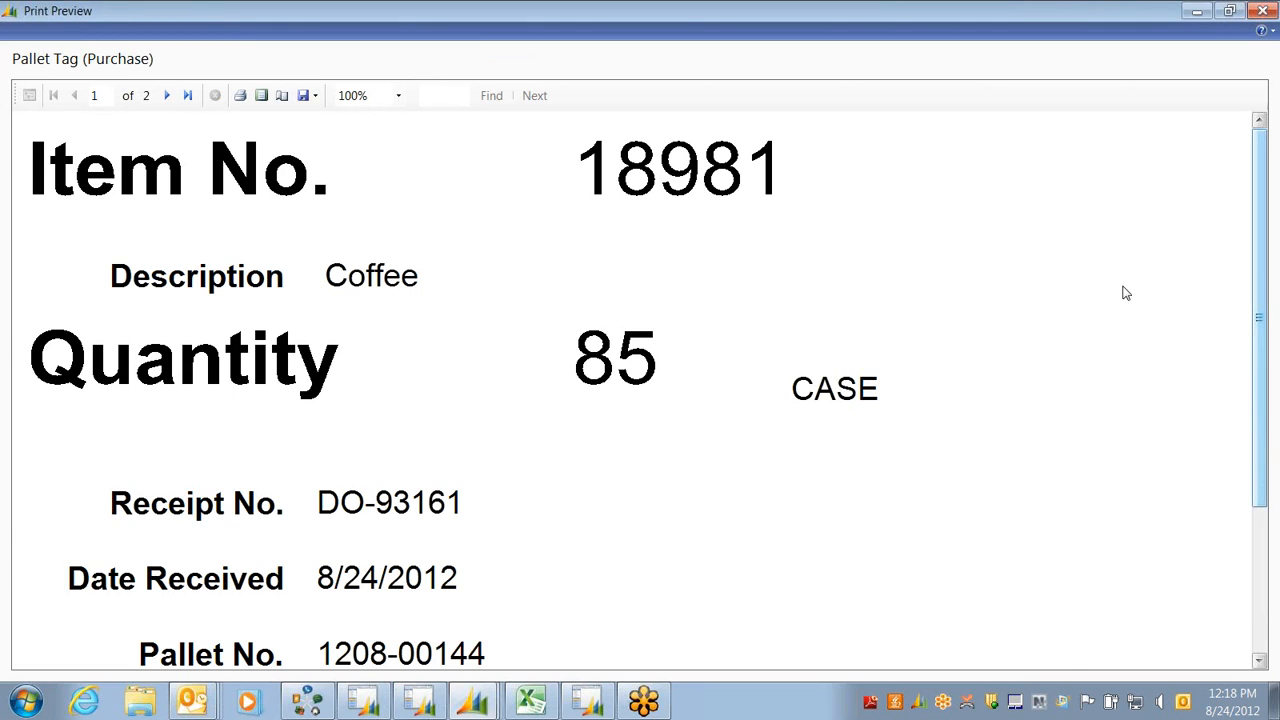
drag(1256, 195, 1242, 330)
key(Escape)
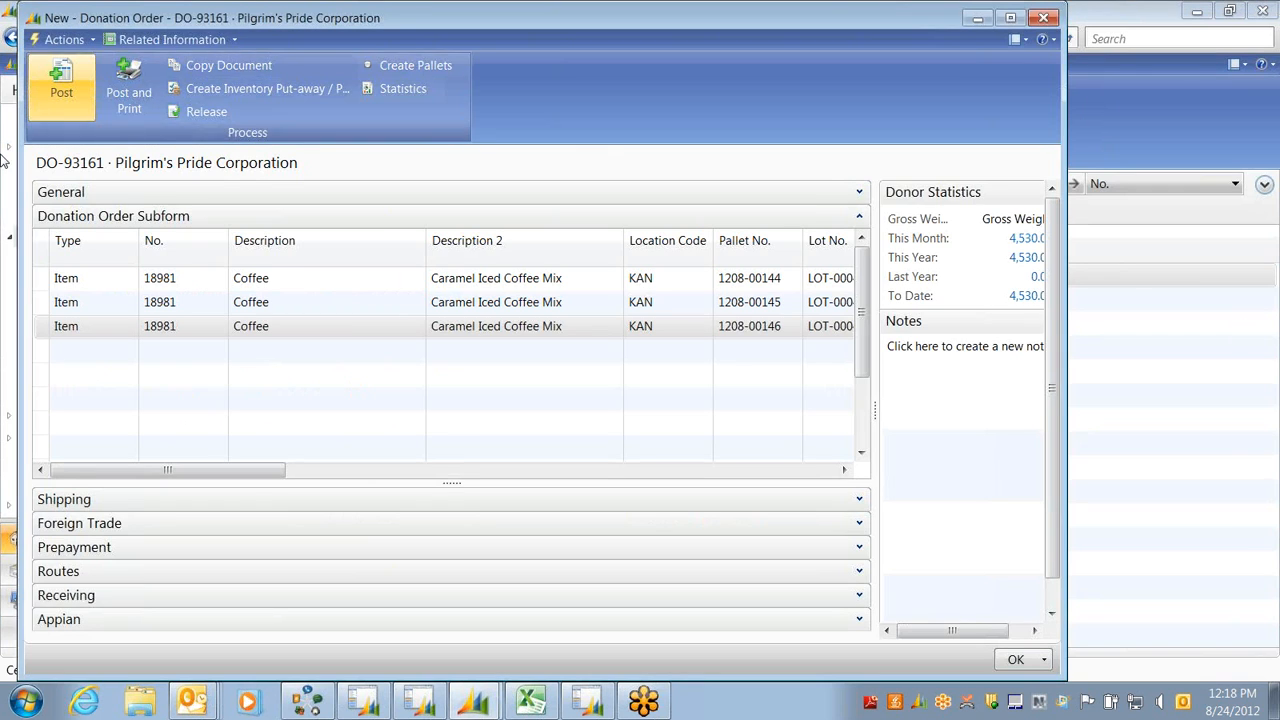
Print DO-93161's Donation Receipt including the company address, then review and close the preview
click(64, 39)
mouse_move(70, 237)
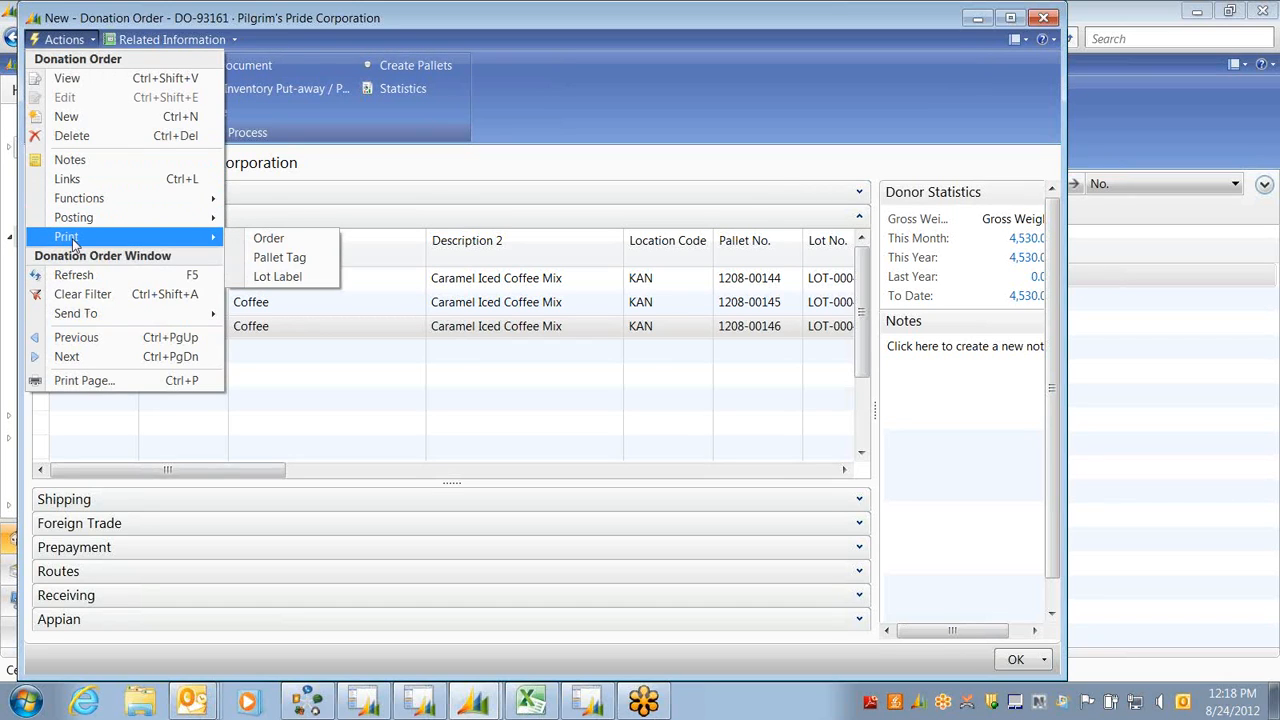
click(278, 276)
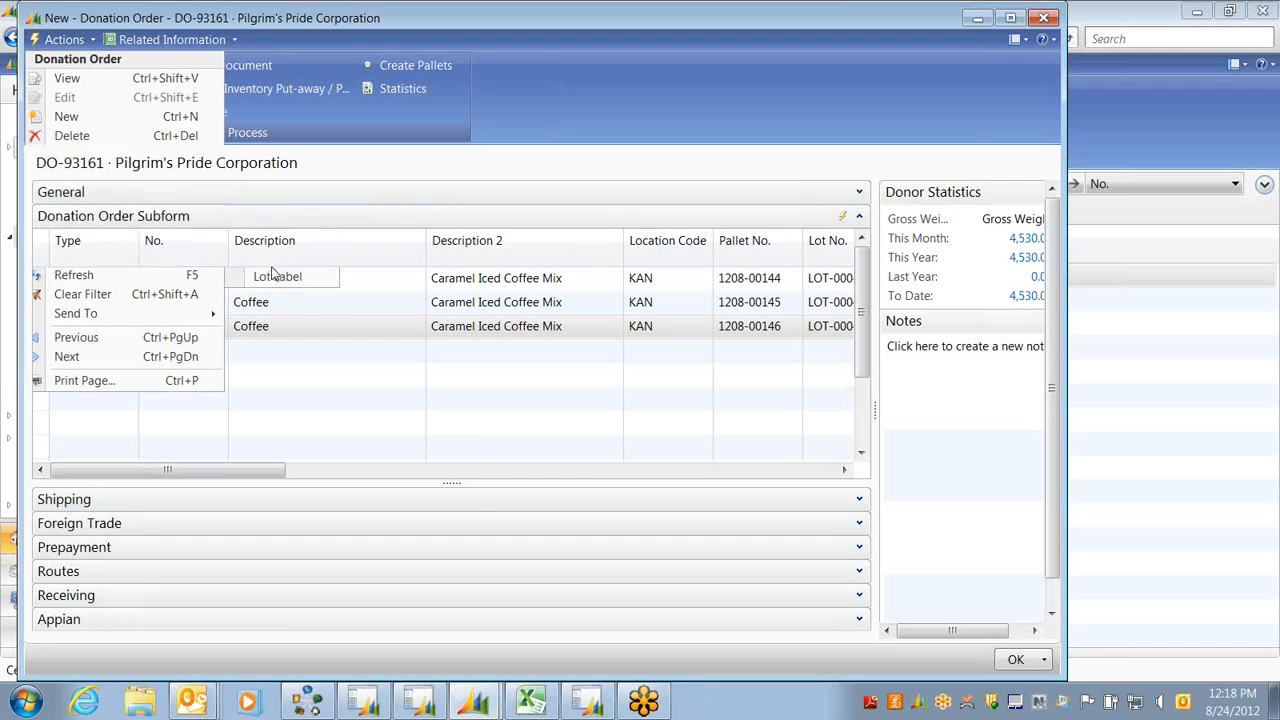
click(211, 152)
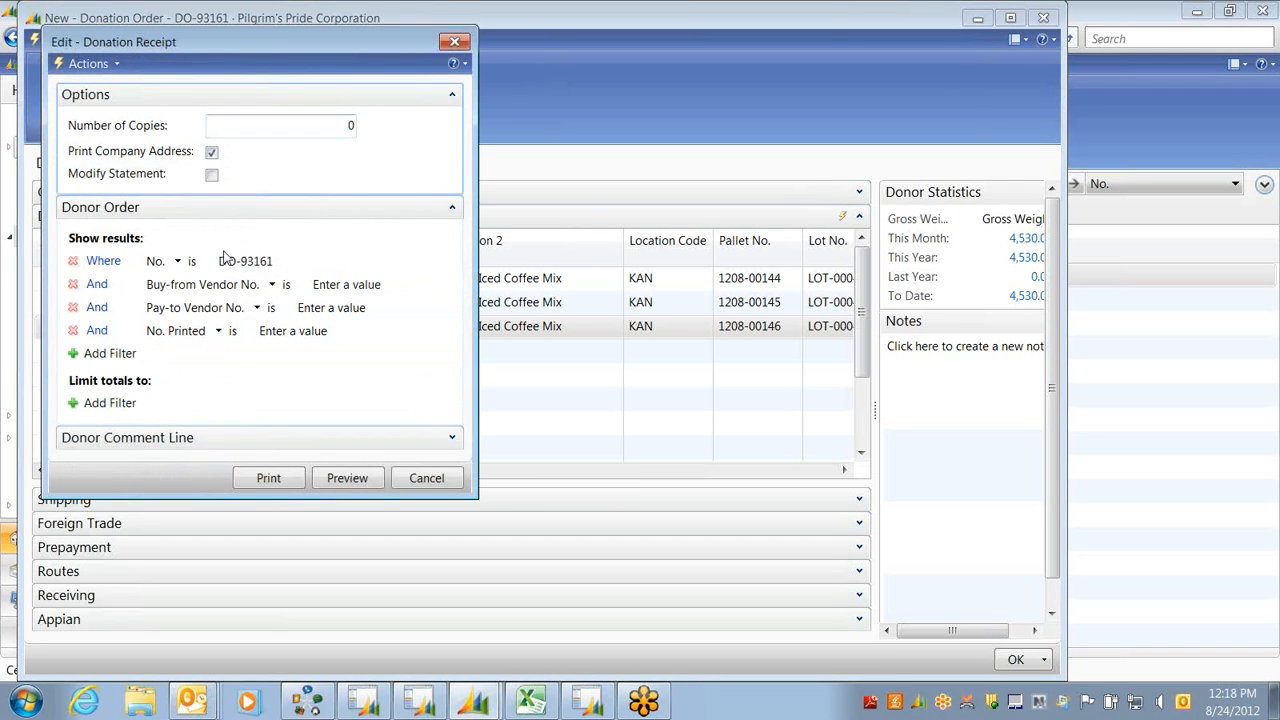
click(268, 478)
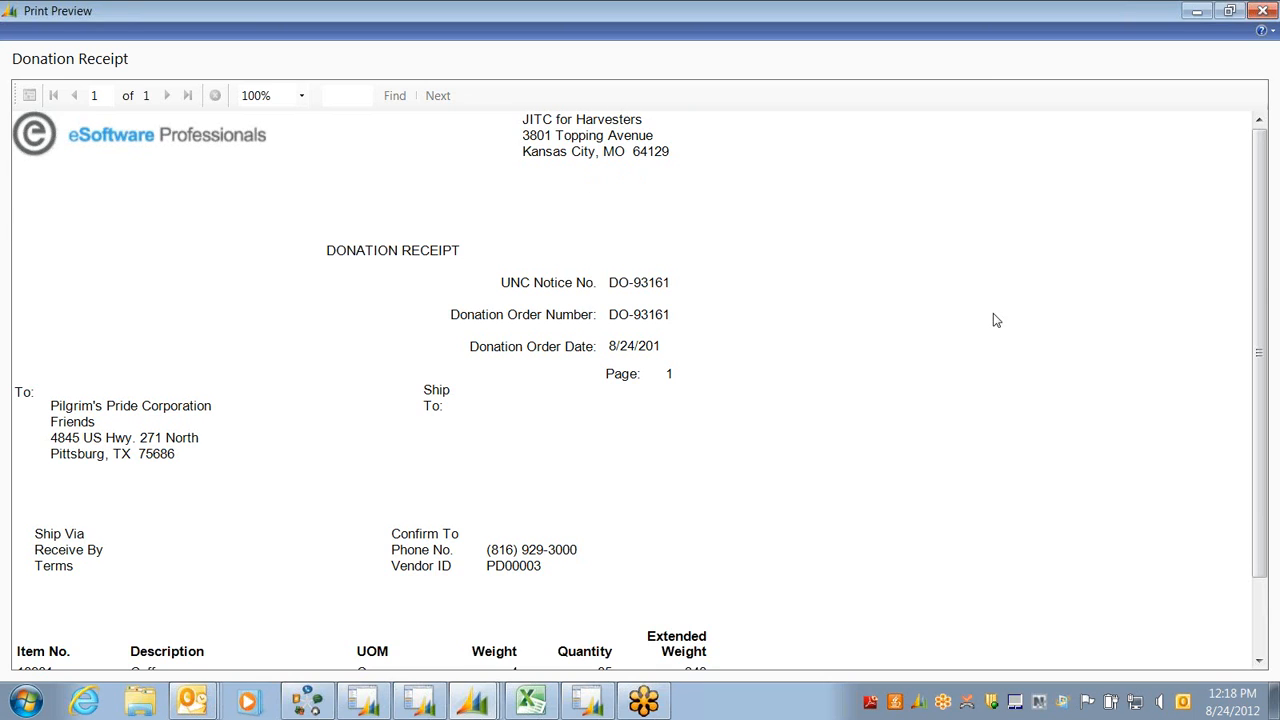
drag(1263, 266, 1243, 476)
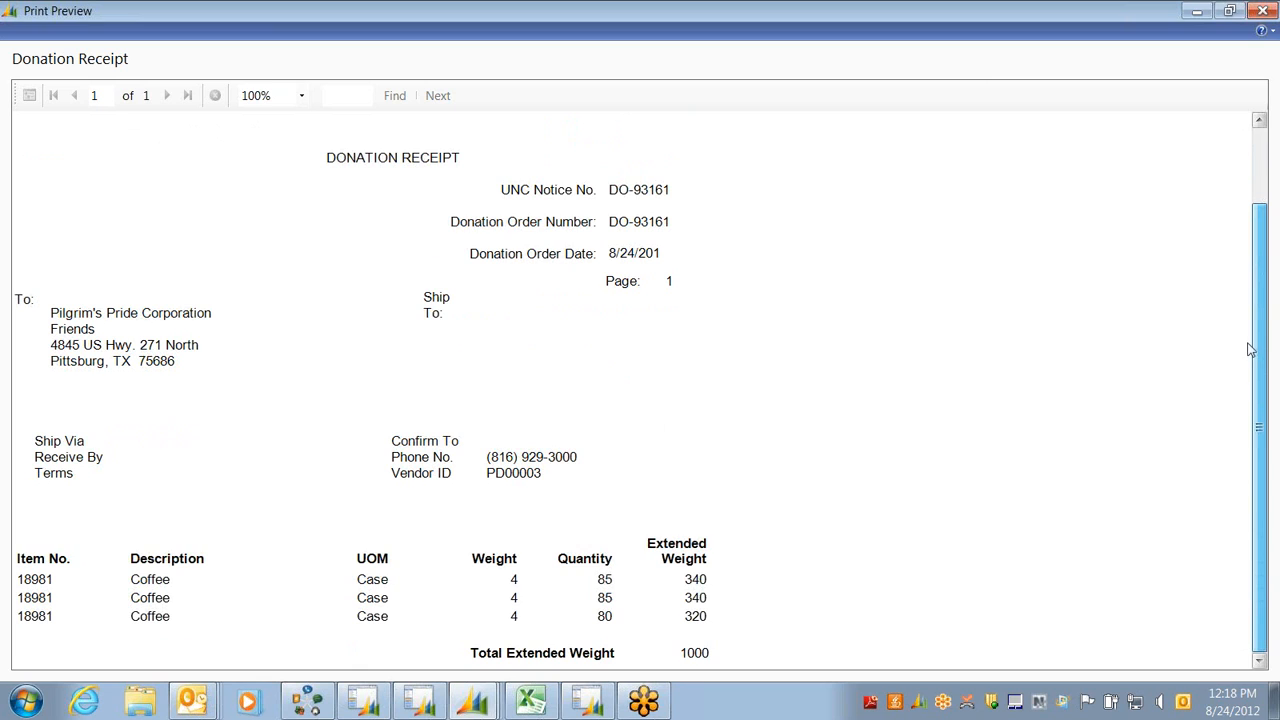
drag(1248, 349, 1233, 260)
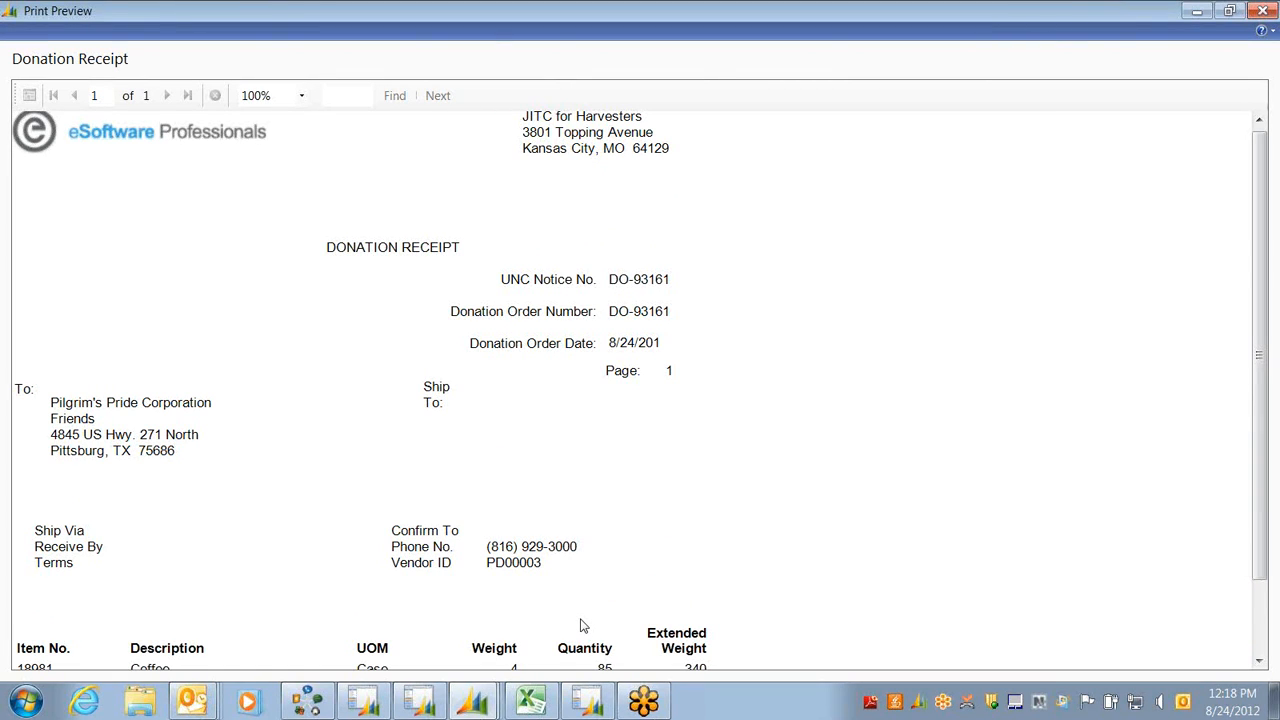
key(Escape)
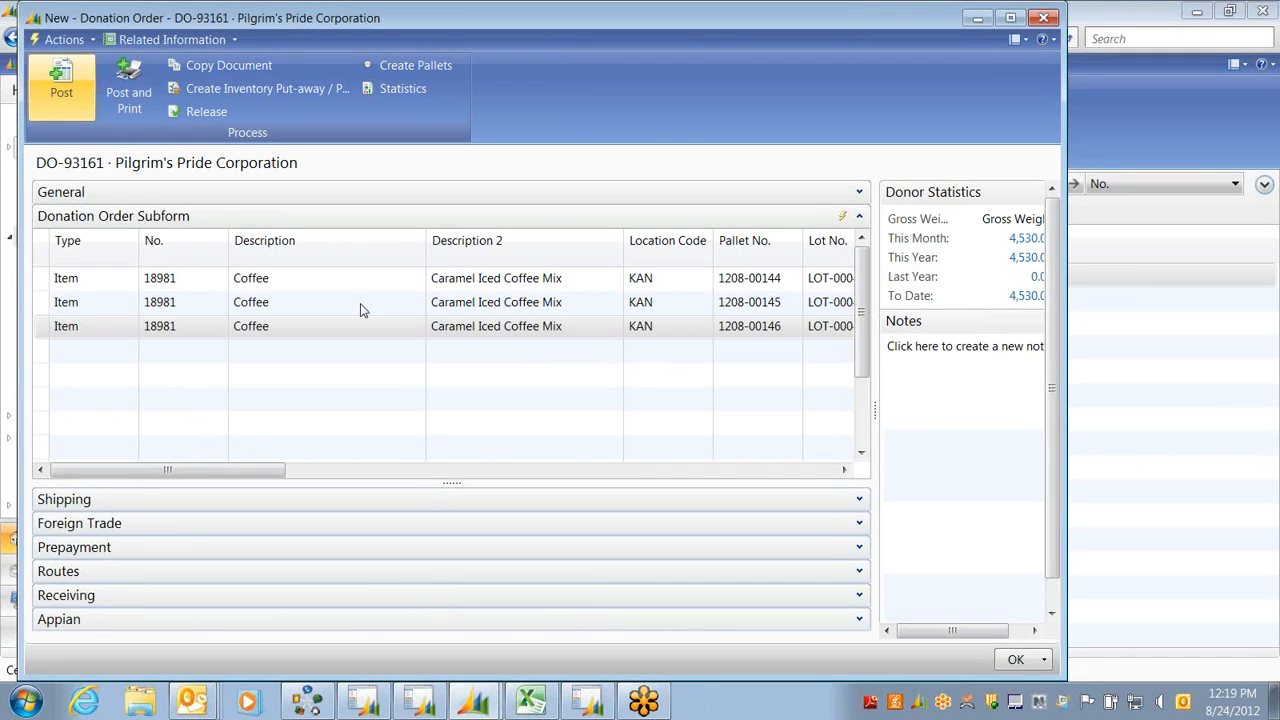
Review DO-93161's Statistics window and close it
drag(936, 630, 943, 628)
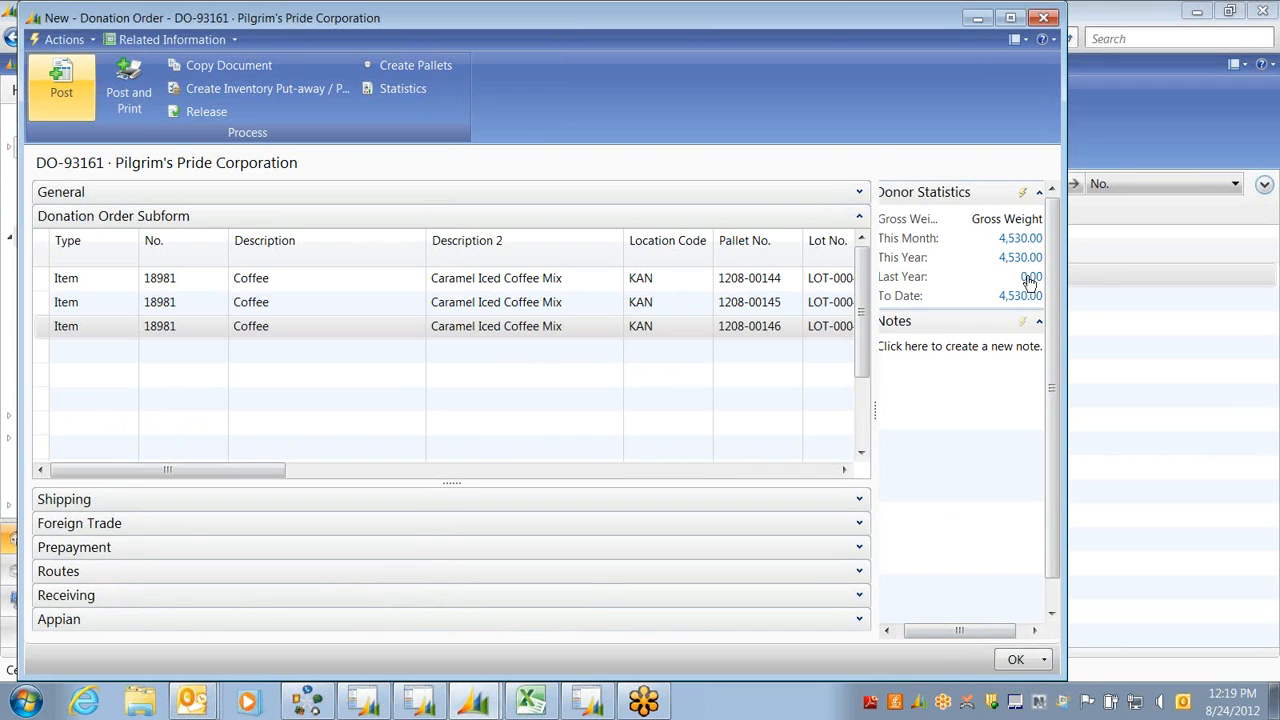
click(398, 88)
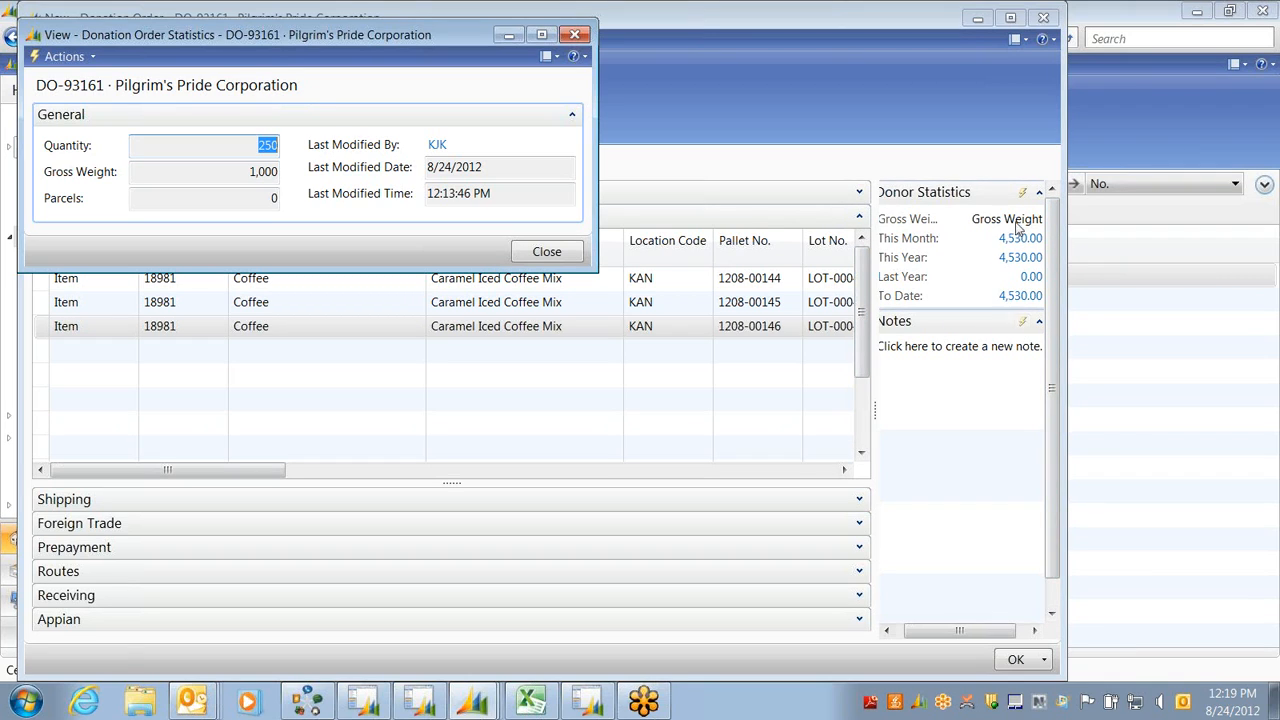
click(576, 35)
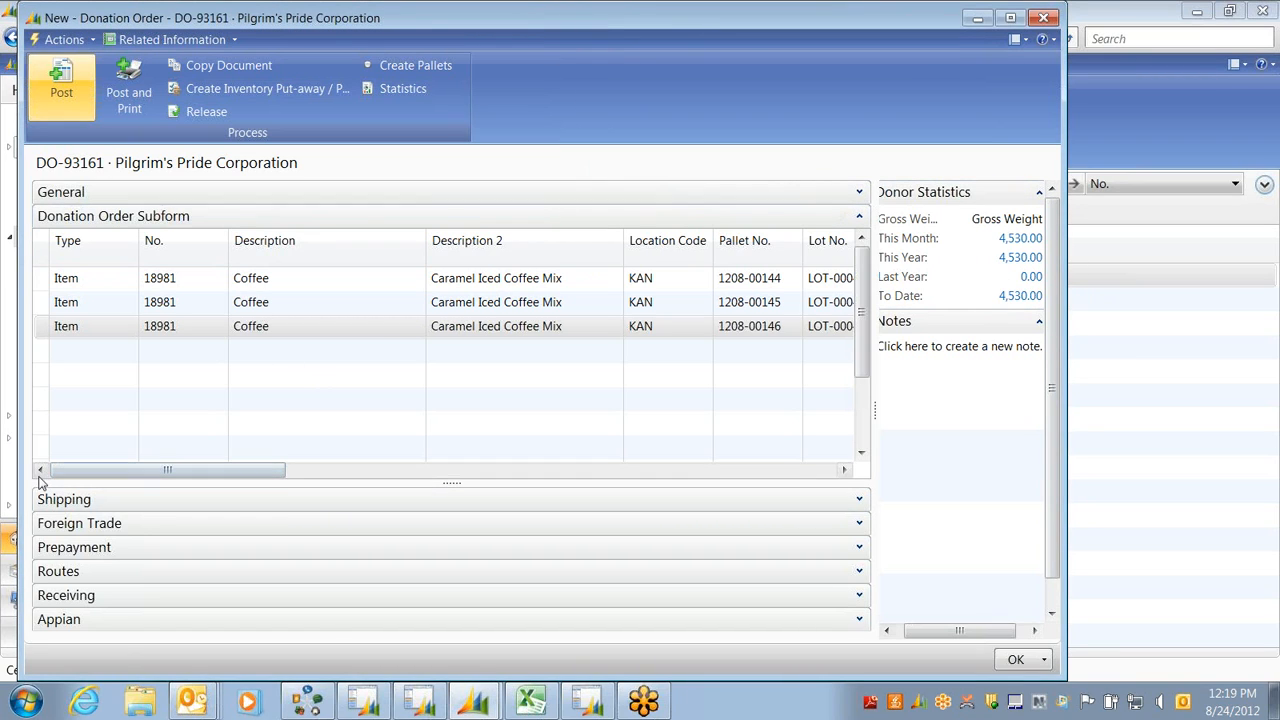
drag(110, 476, 75, 487)
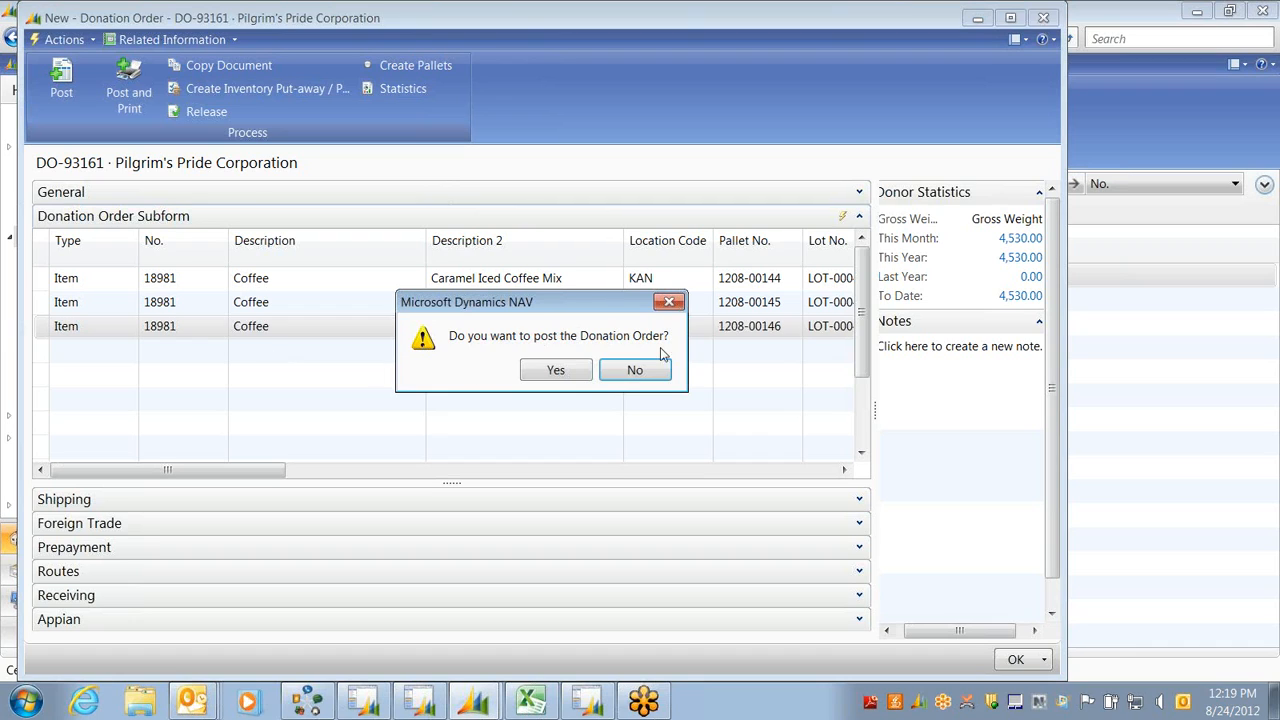
Confirm posting DO-93161 as invoice DO-93161-1, then go to the Items list
click(556, 372)
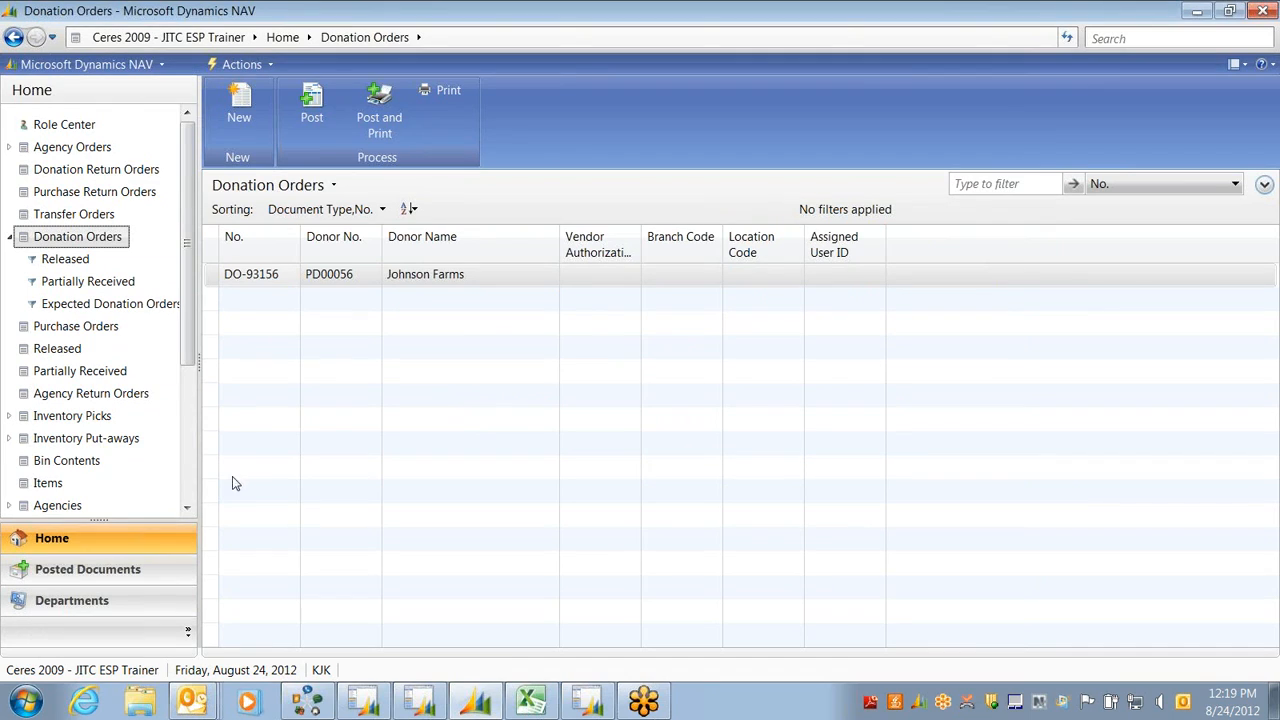
click(44, 483)
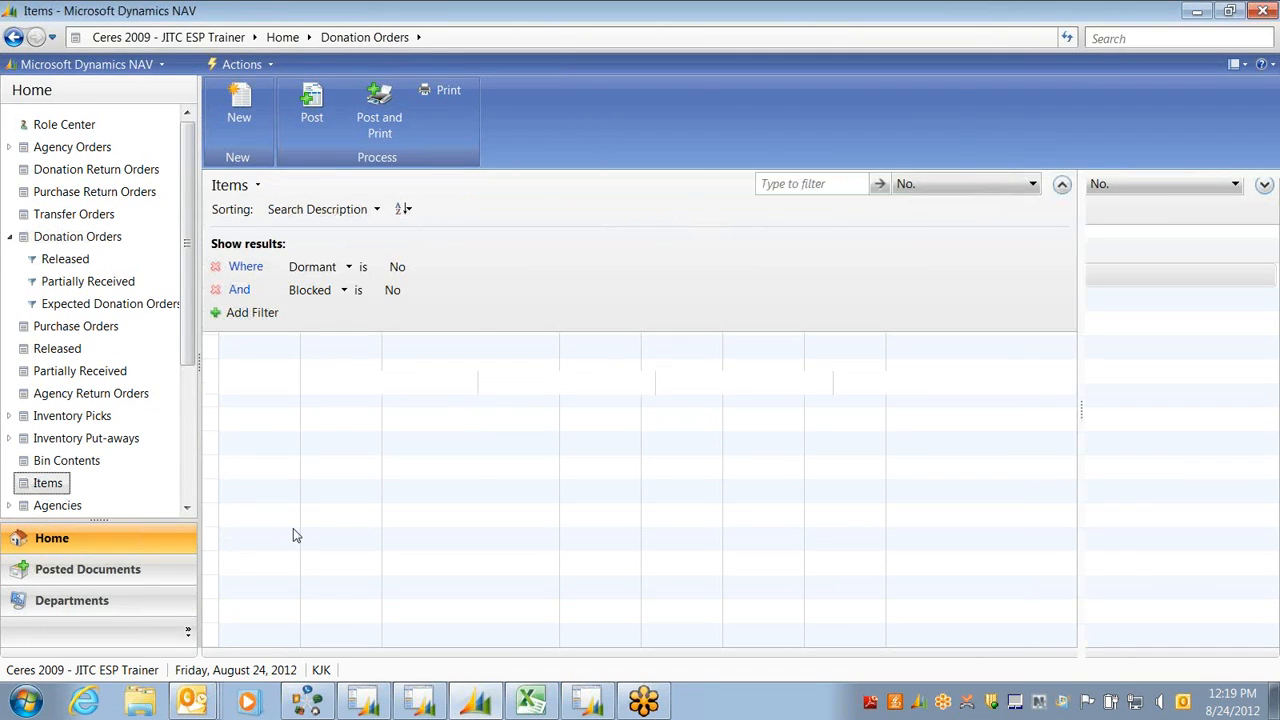
Filter Items to 18981, open the Coffee item card, and drill into its 269 on hand
click(790, 184)
text(18981)
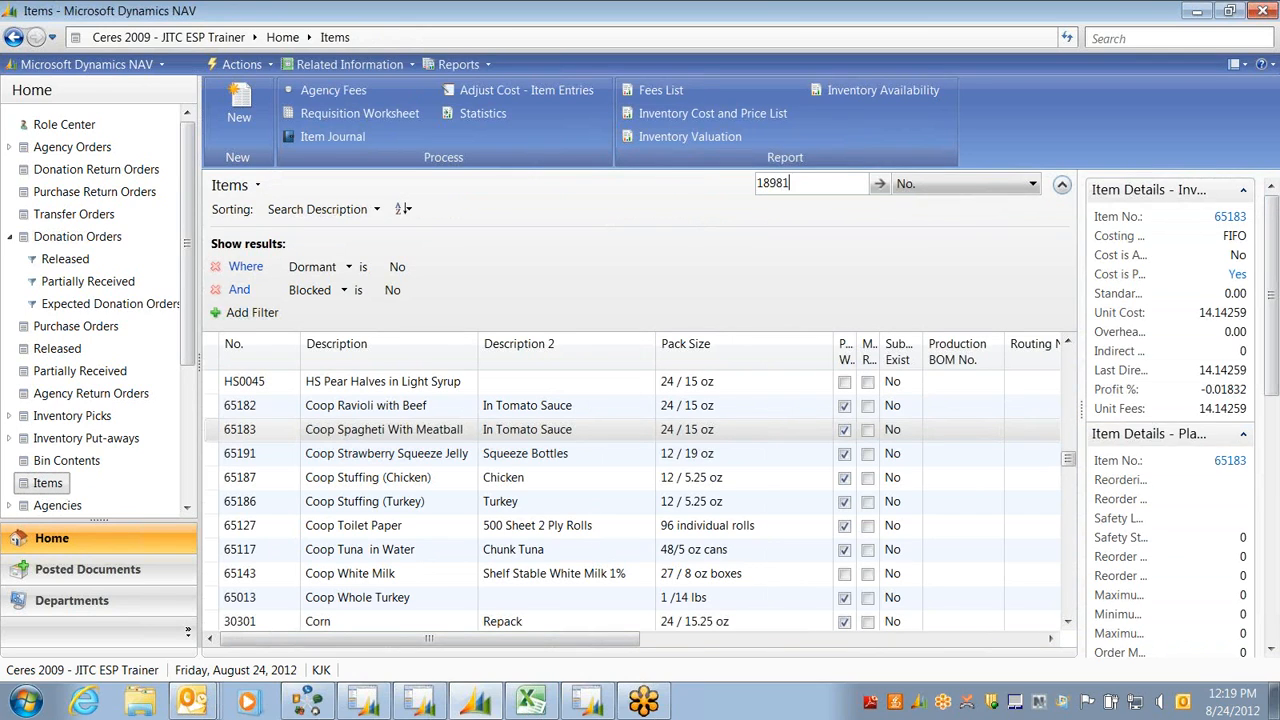
key(Return)
click(253, 390)
double_click(253, 390)
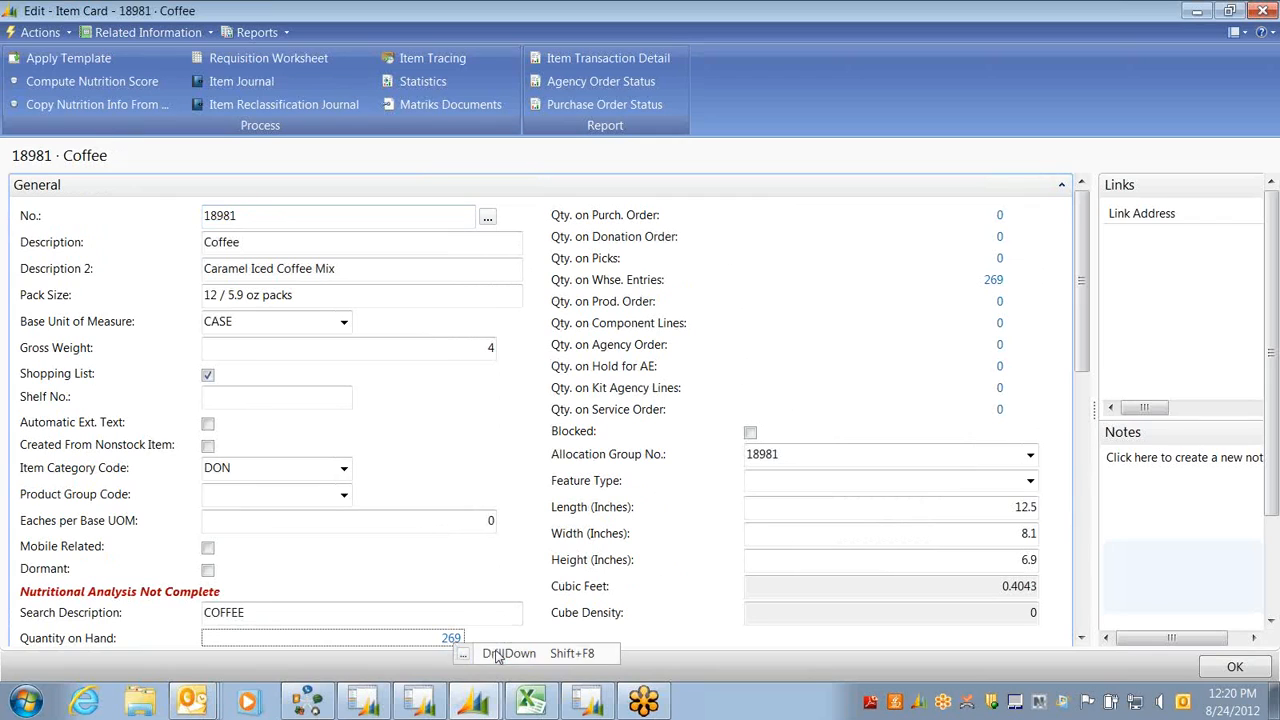
click(497, 655)
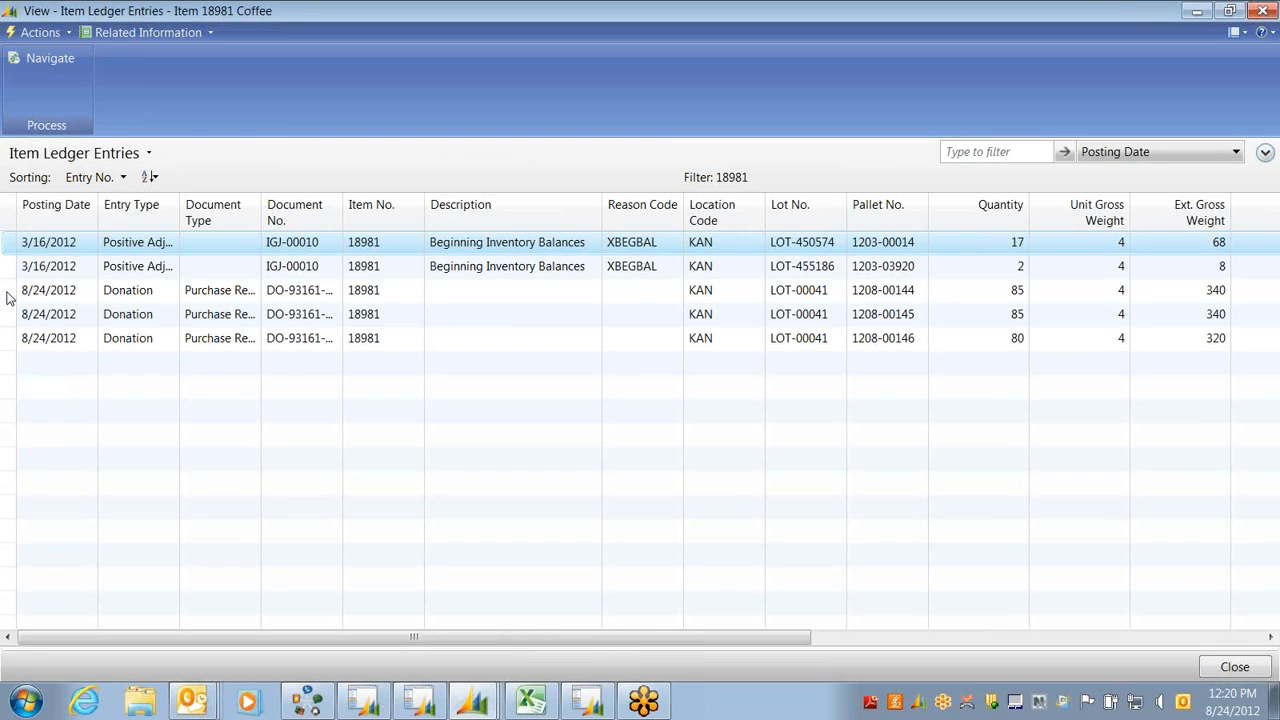
Navigate from the three 8/24/2012 donation entries to receipt DO-93161-1R, then close back to Items
drag(8, 297, 14, 343)
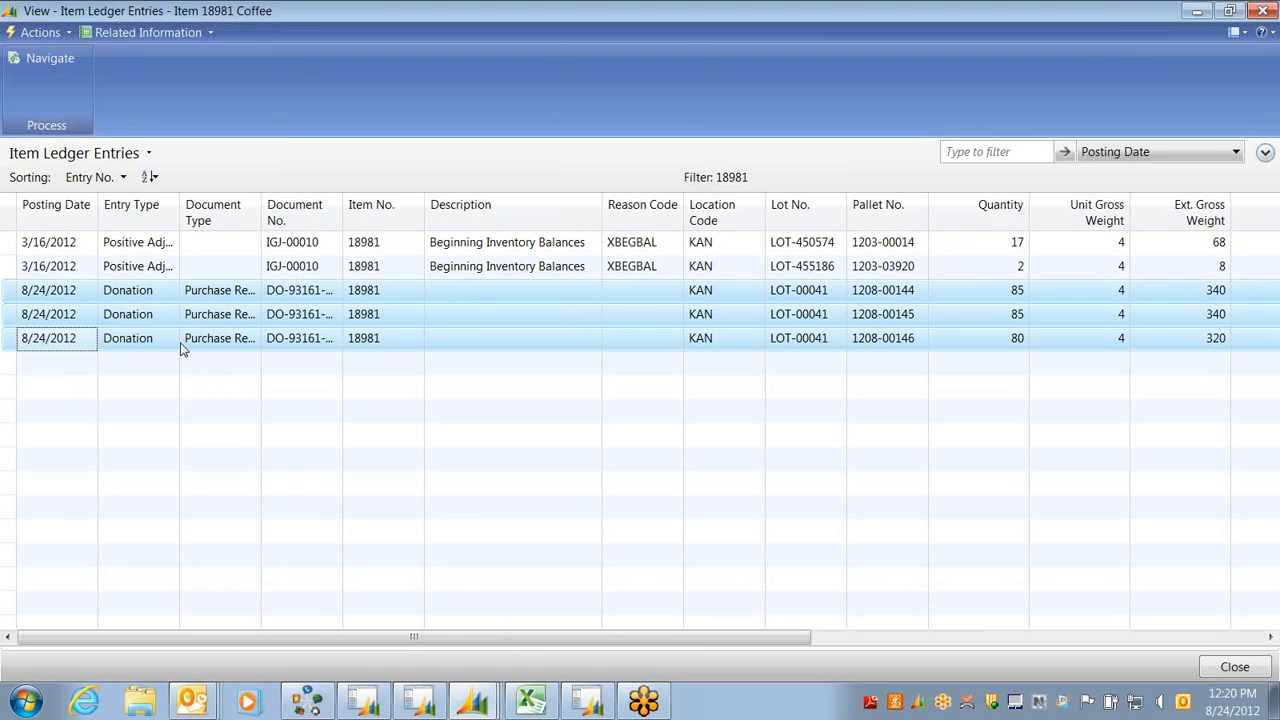
click(48, 59)
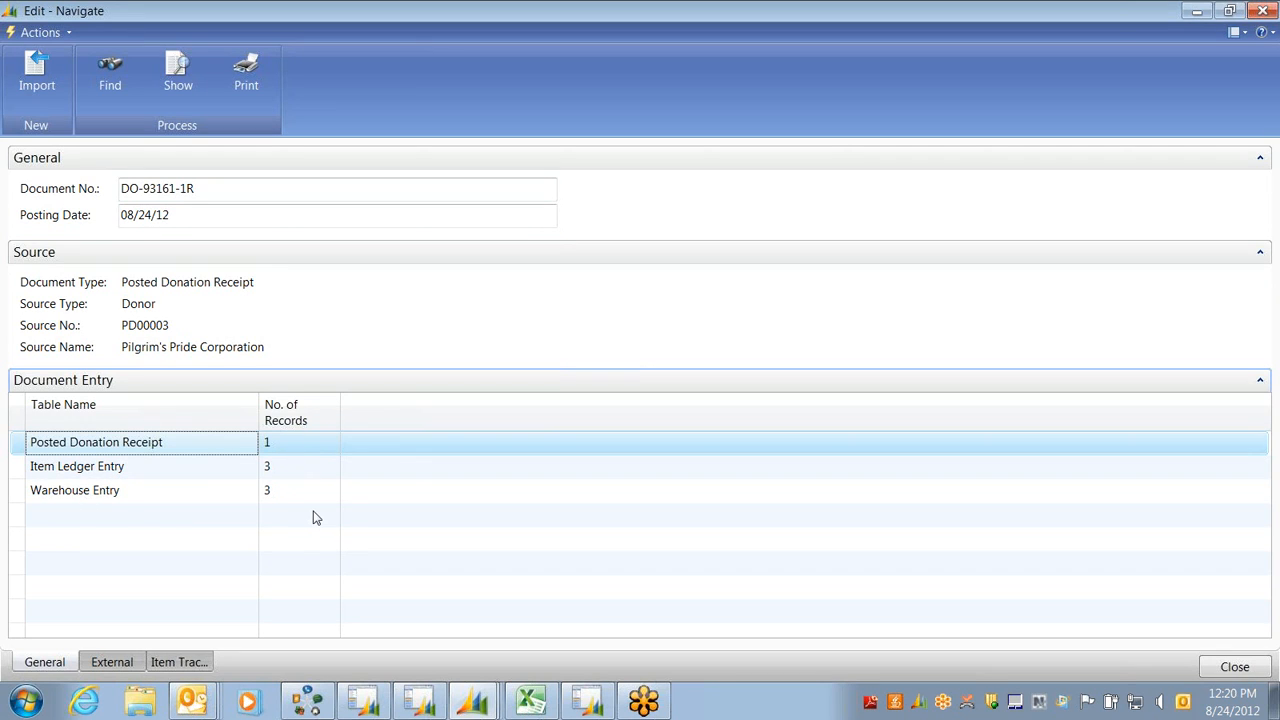
key(Escape)
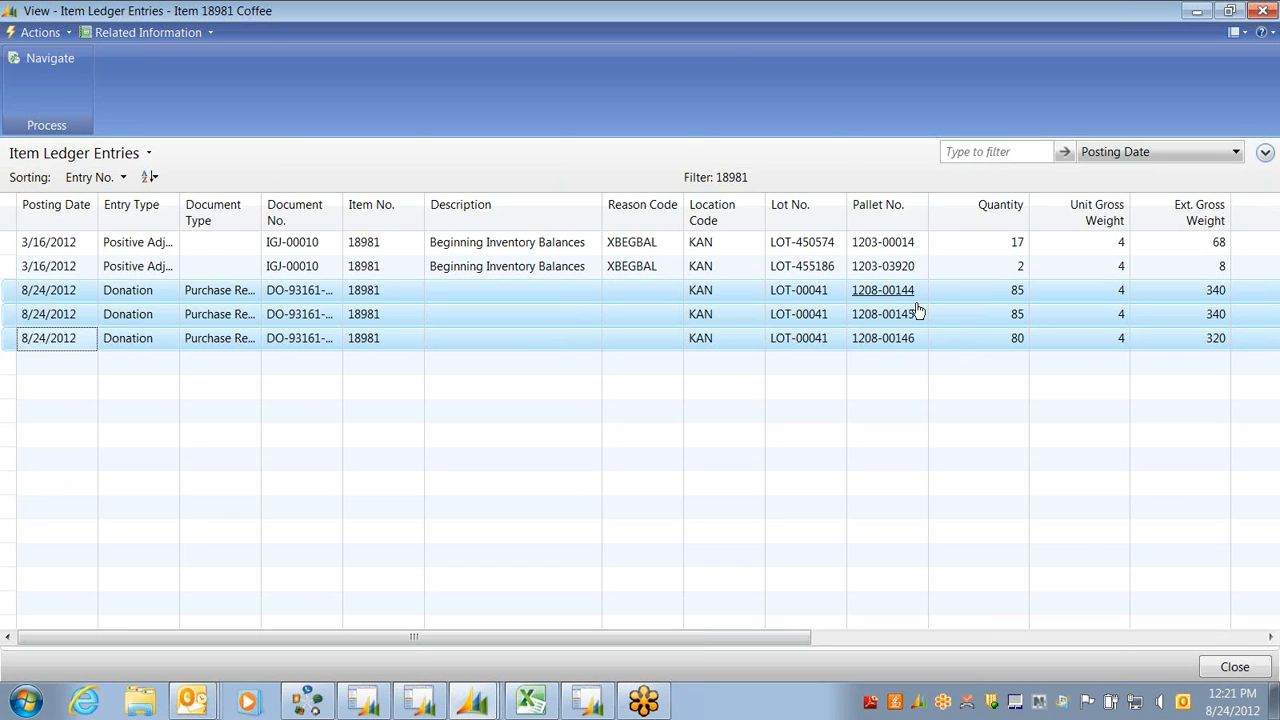
key(Escape)
key(Escape)
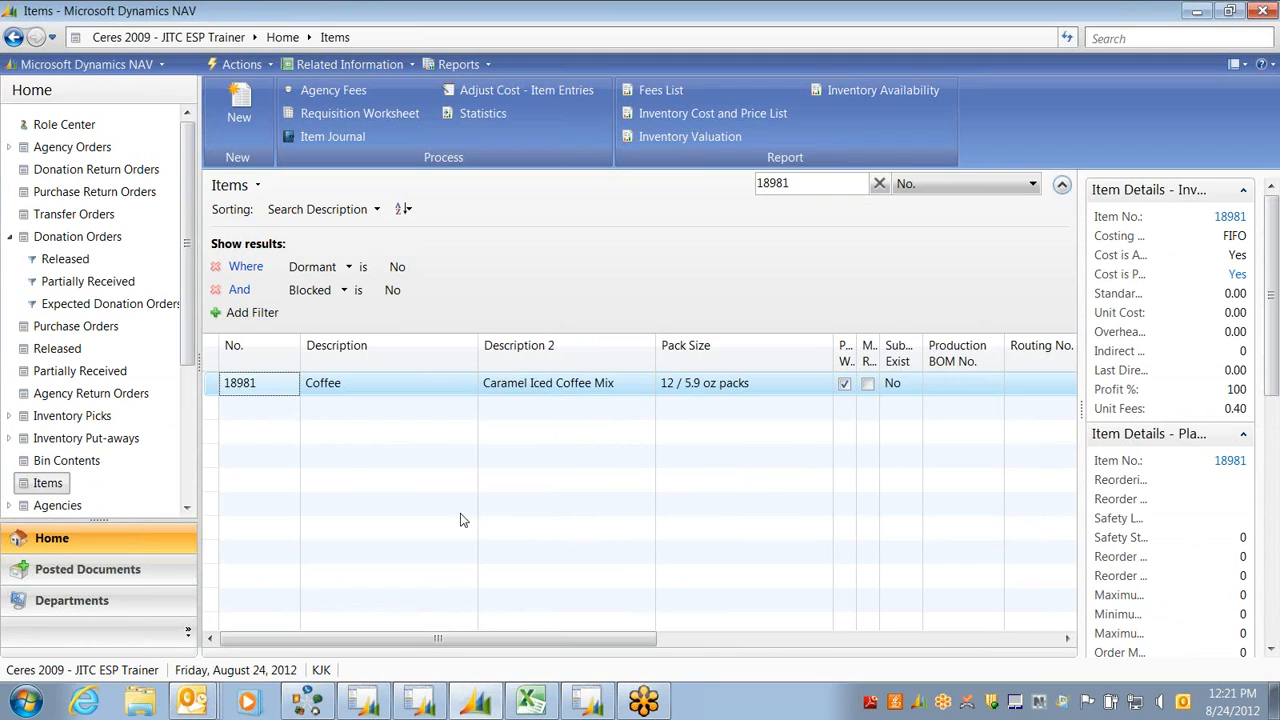
Review transfer order XFERO-00001, then switch to the Agency Orders list
click(53, 214)
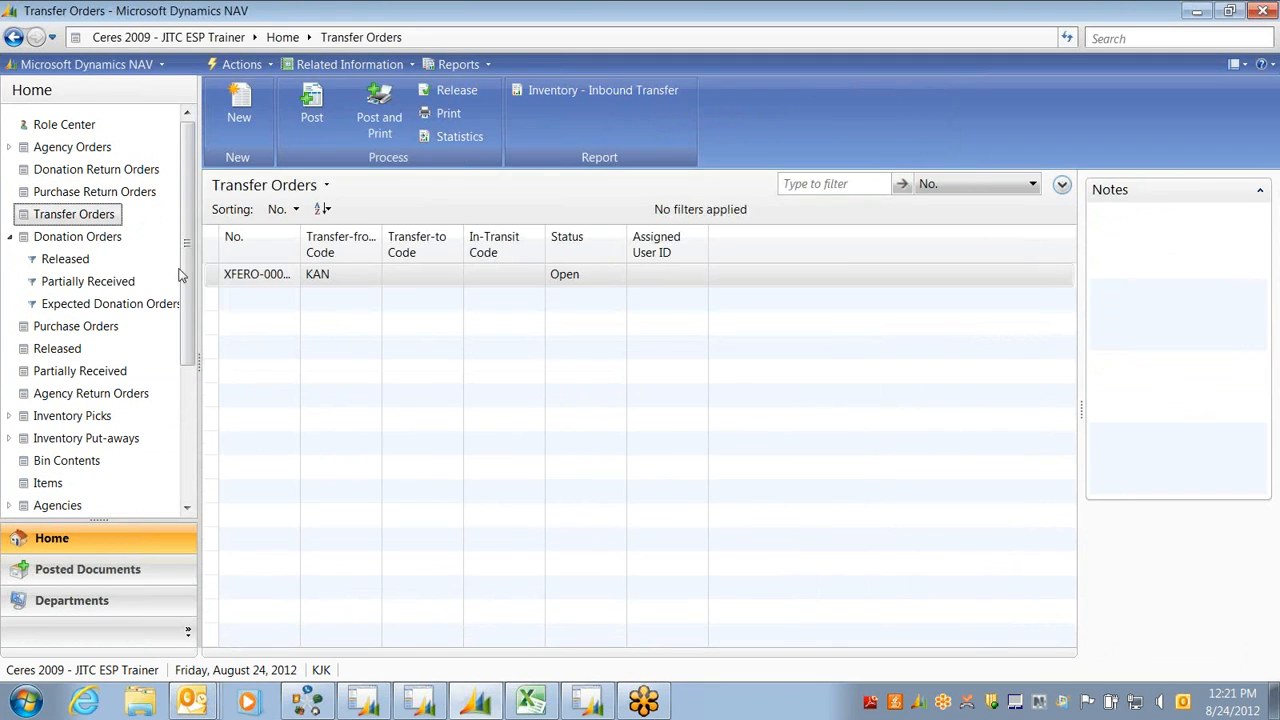
double_click(233, 280)
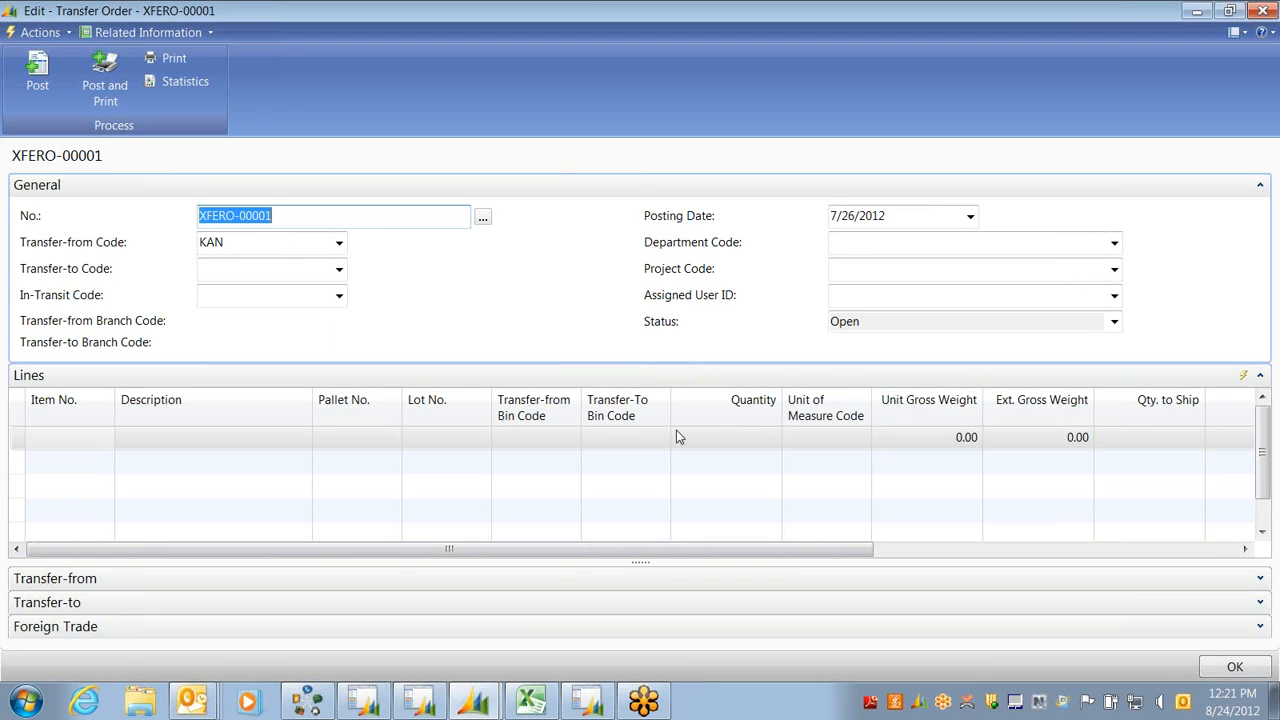
key(Escape)
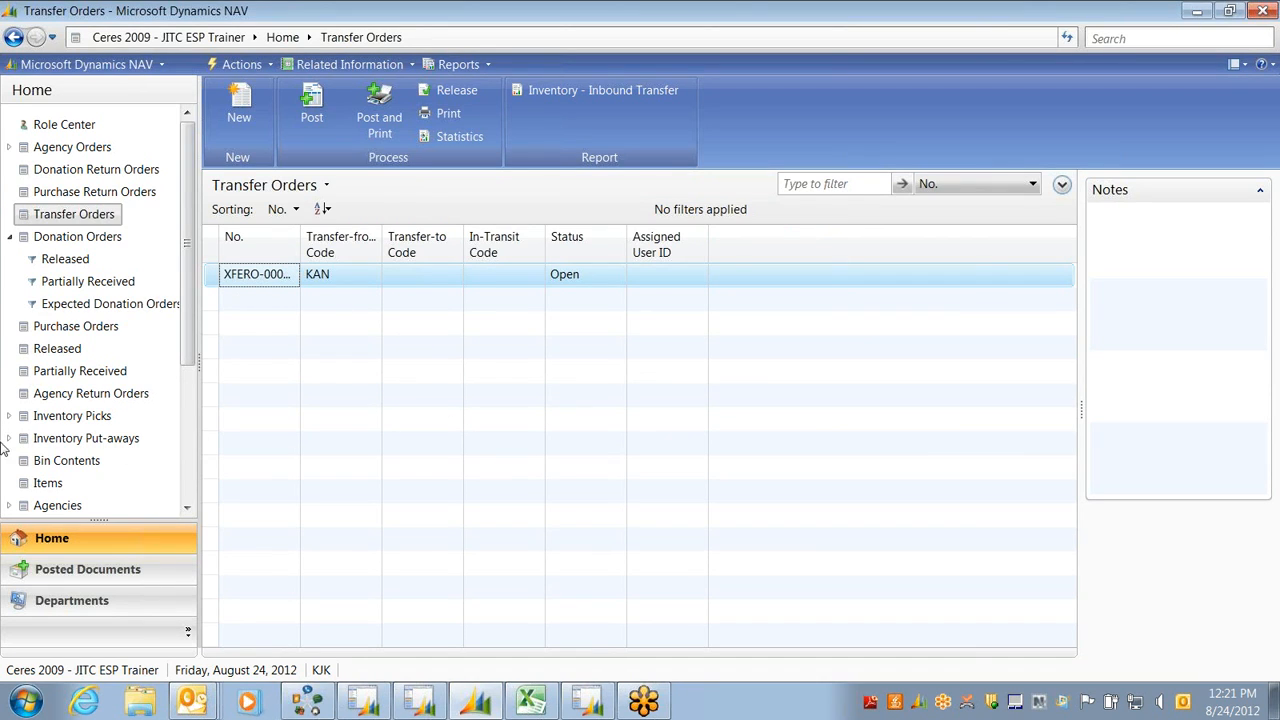
click(60, 148)
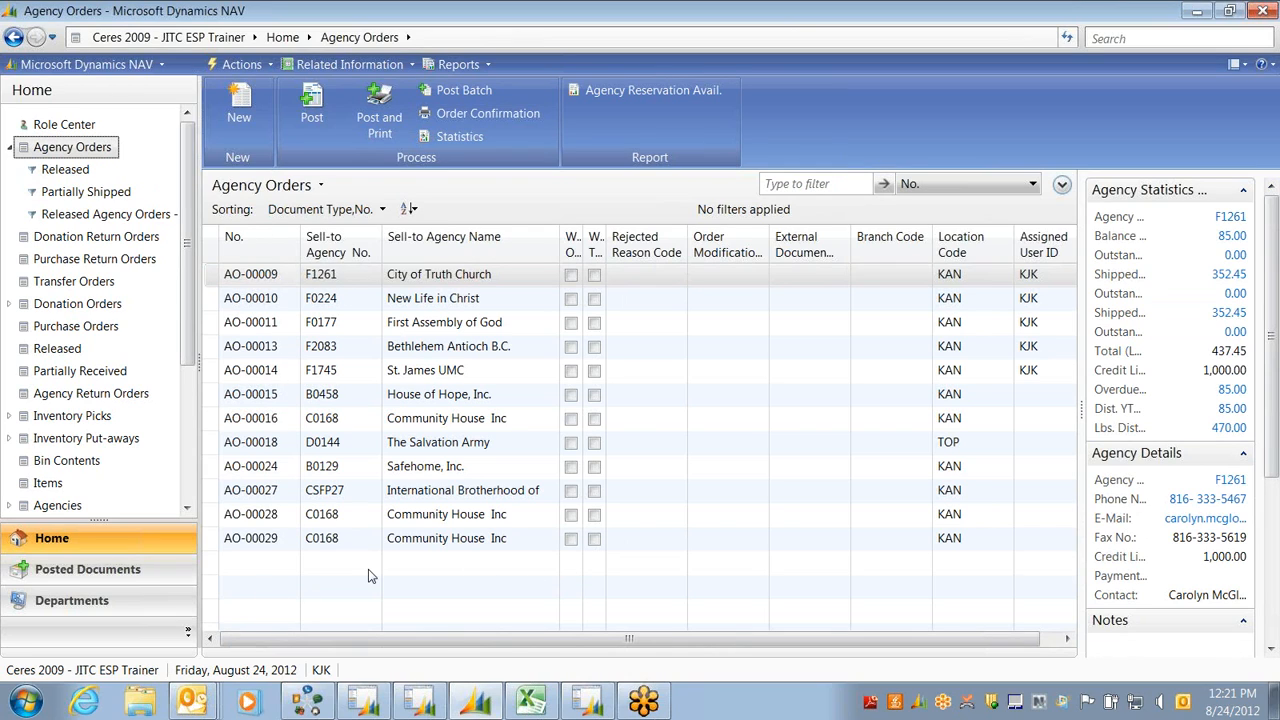
Start a new agency order and accept the assigned number AO-00030
click(250, 130)
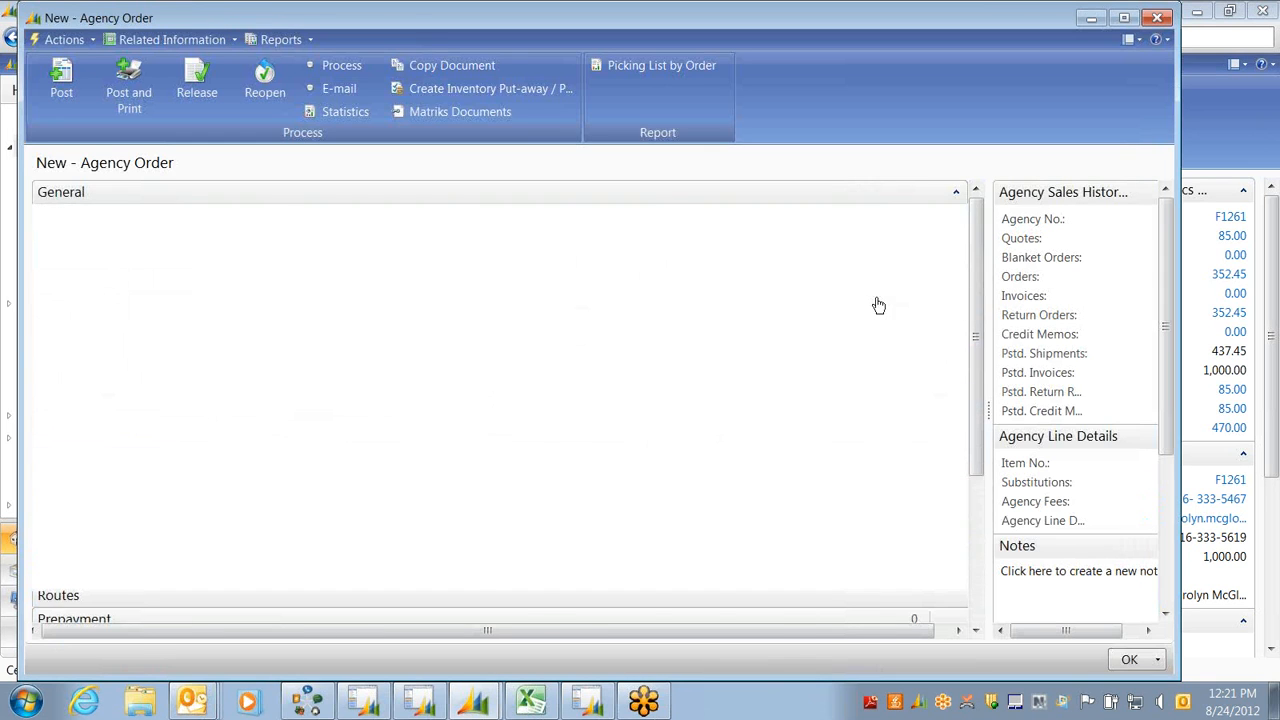
key(Tab)
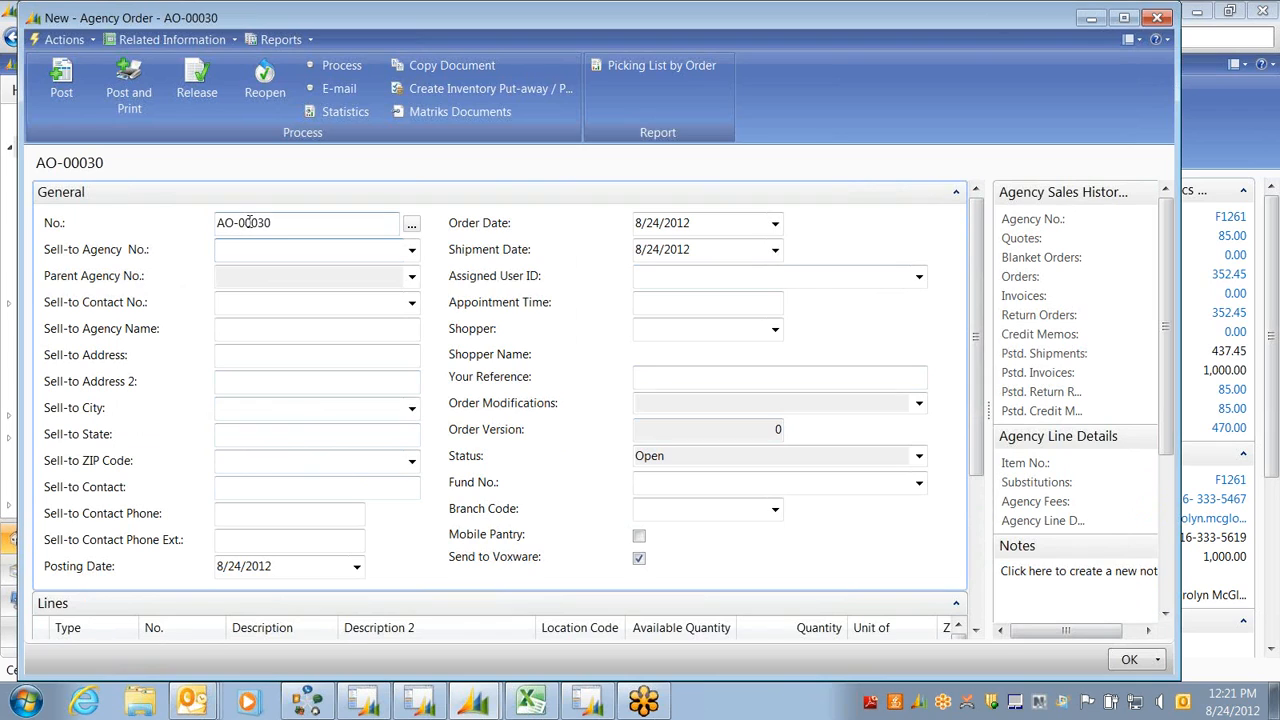
drag(279, 224, 216, 224)
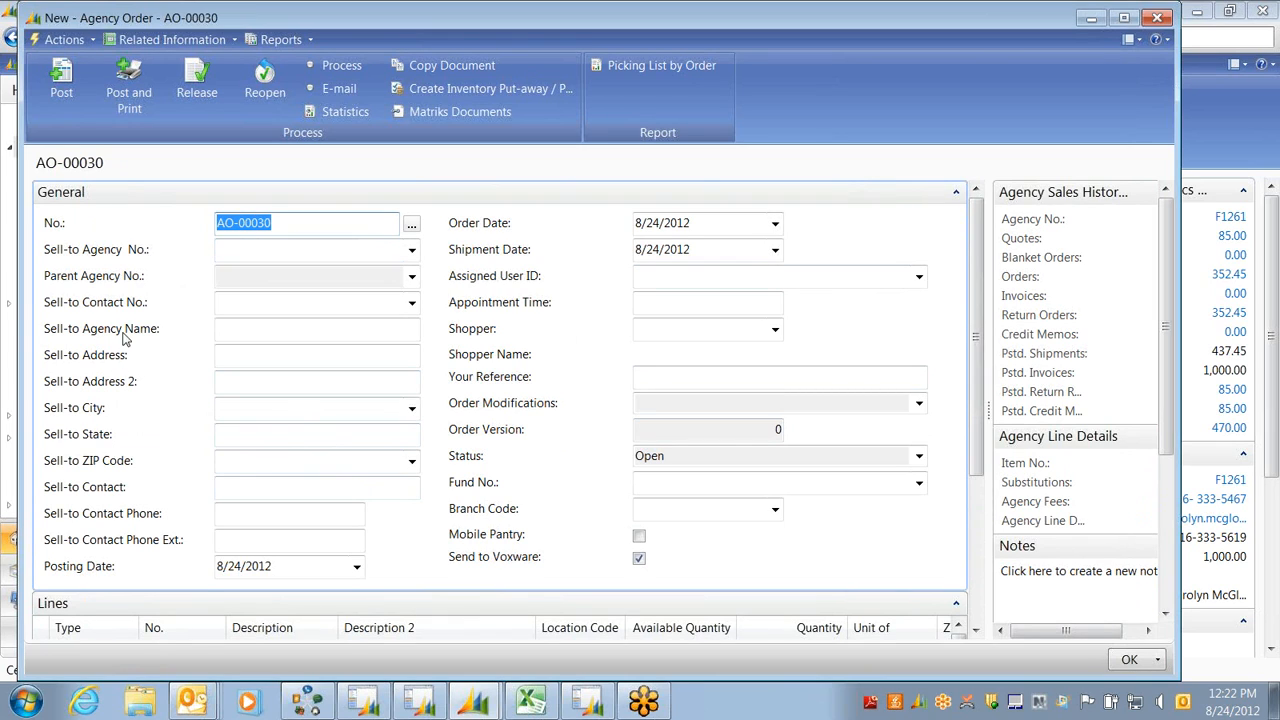
click(237, 249)
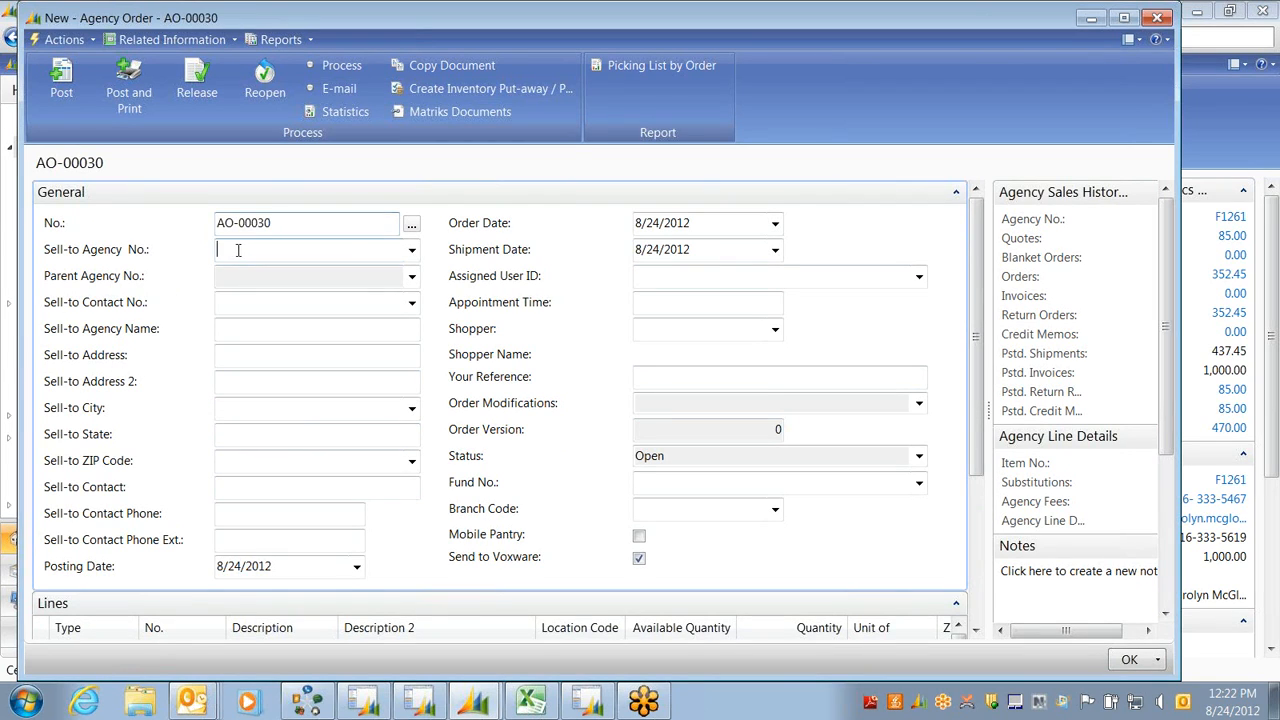
Set the sell-to agency to C1937 Healing House Inc, accepting the overdue-balance credit warning
click(413, 252)
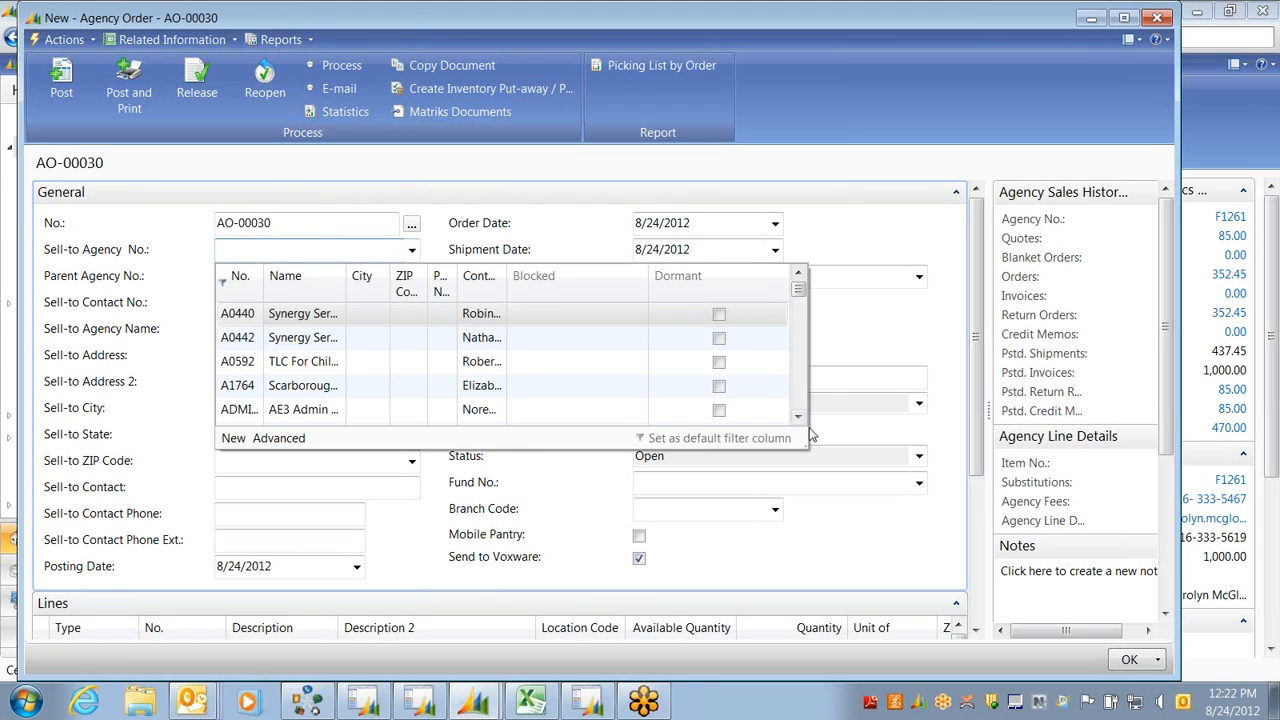
scroll(799, 416, down, 3)
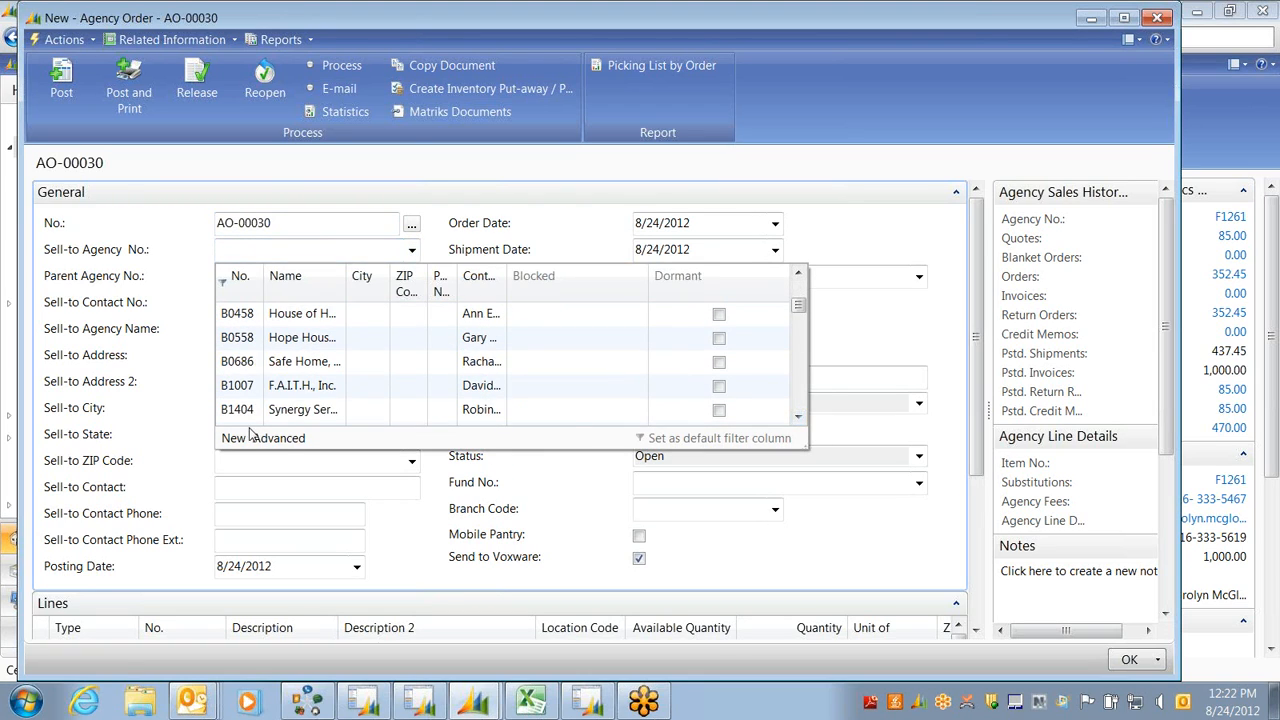
click(799, 418)
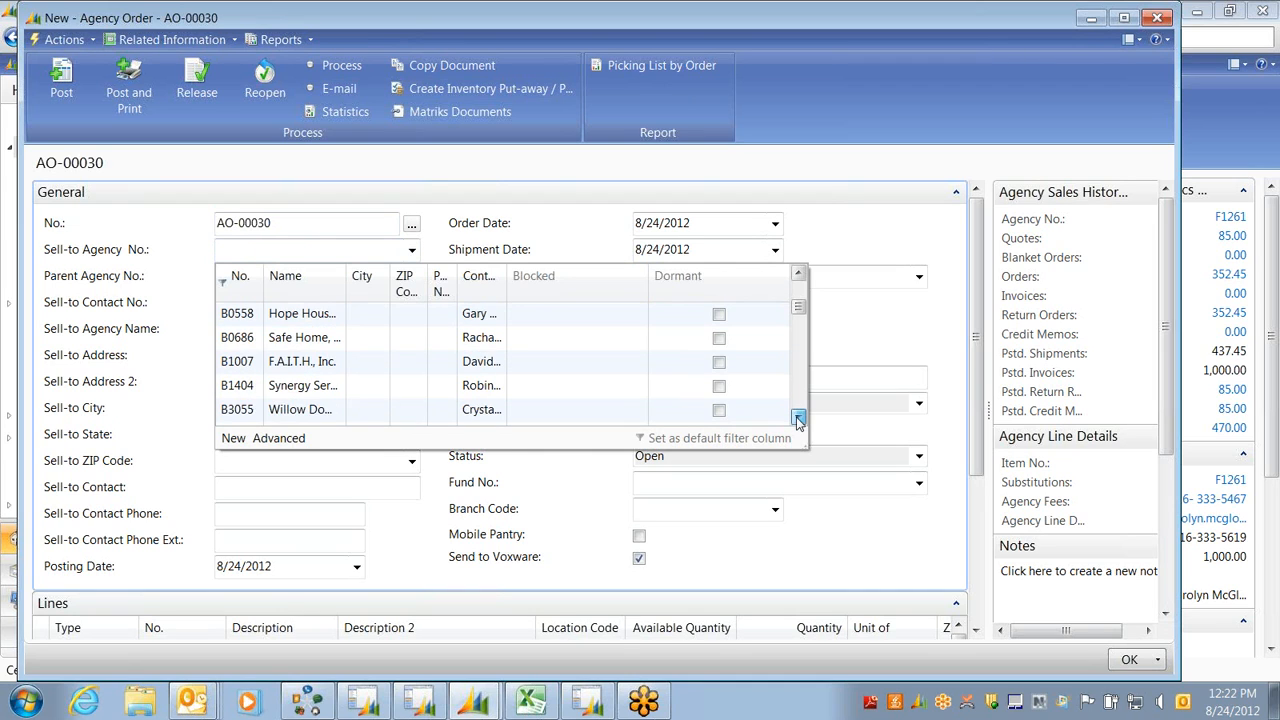
click(799, 418)
scroll(799, 418, down, 5)
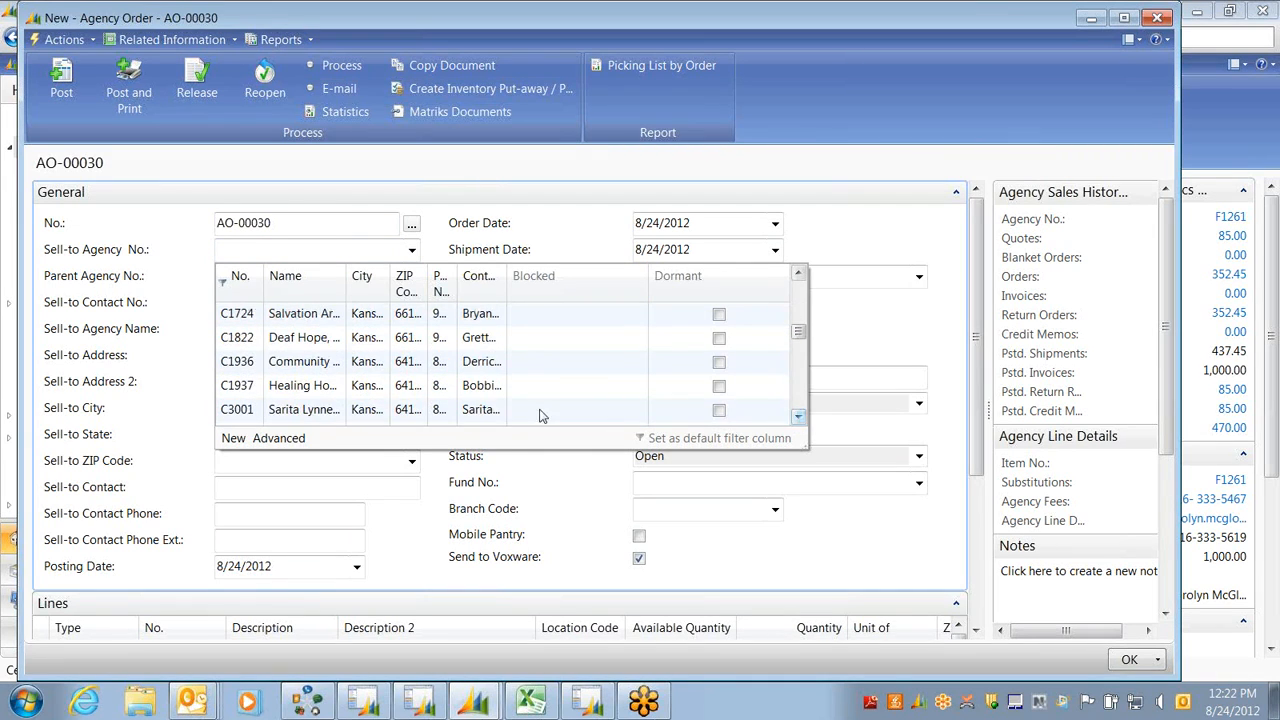
click(240, 385)
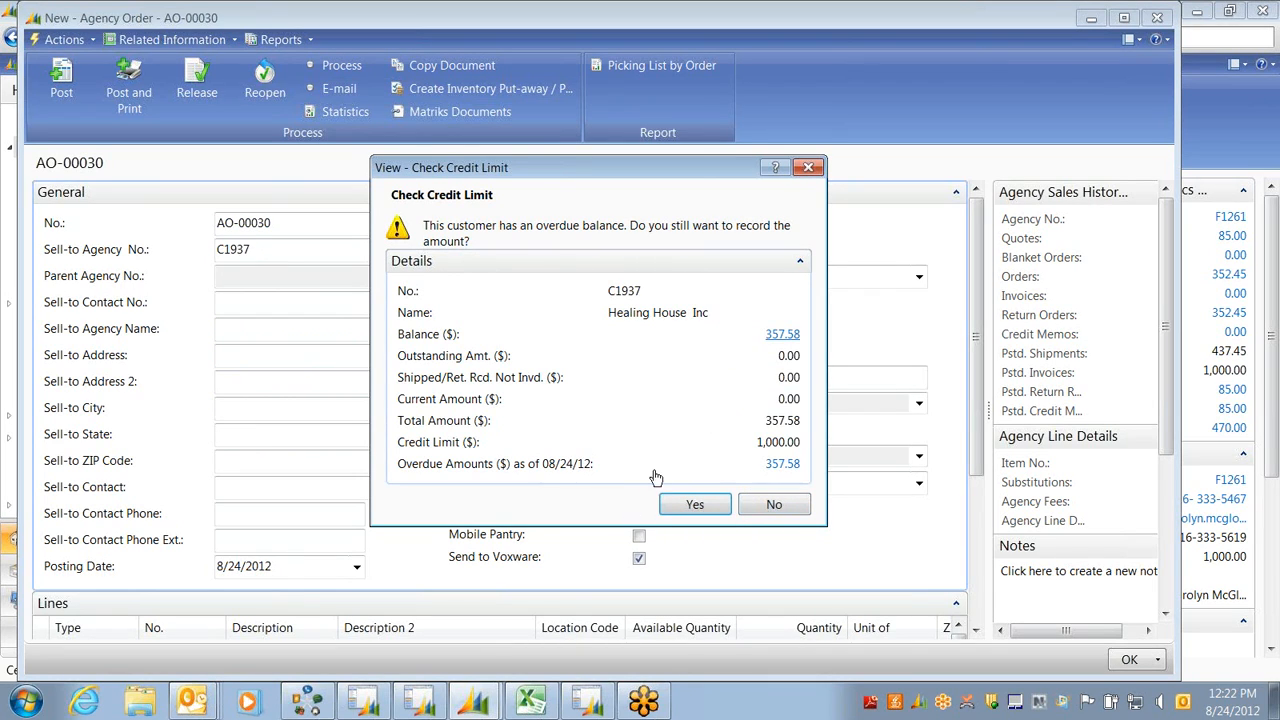
click(692, 506)
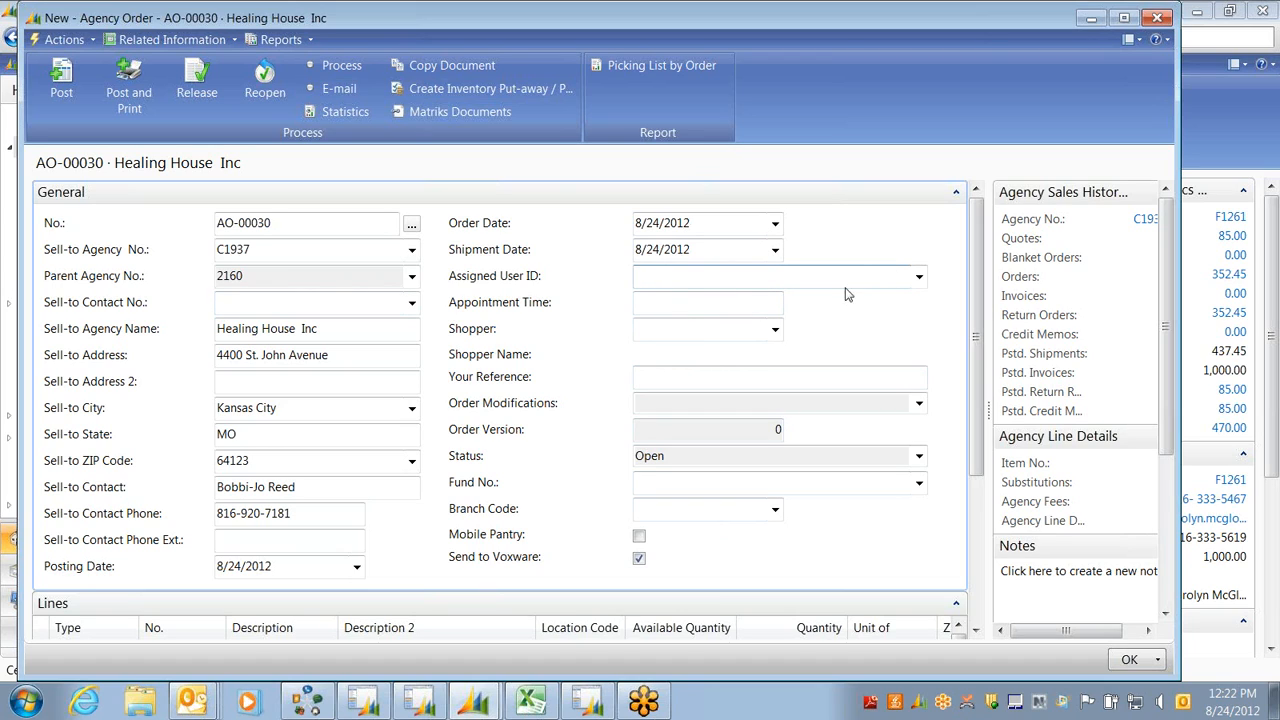
Assign agency order AO-00030 to the signed-in user
click(918, 280)
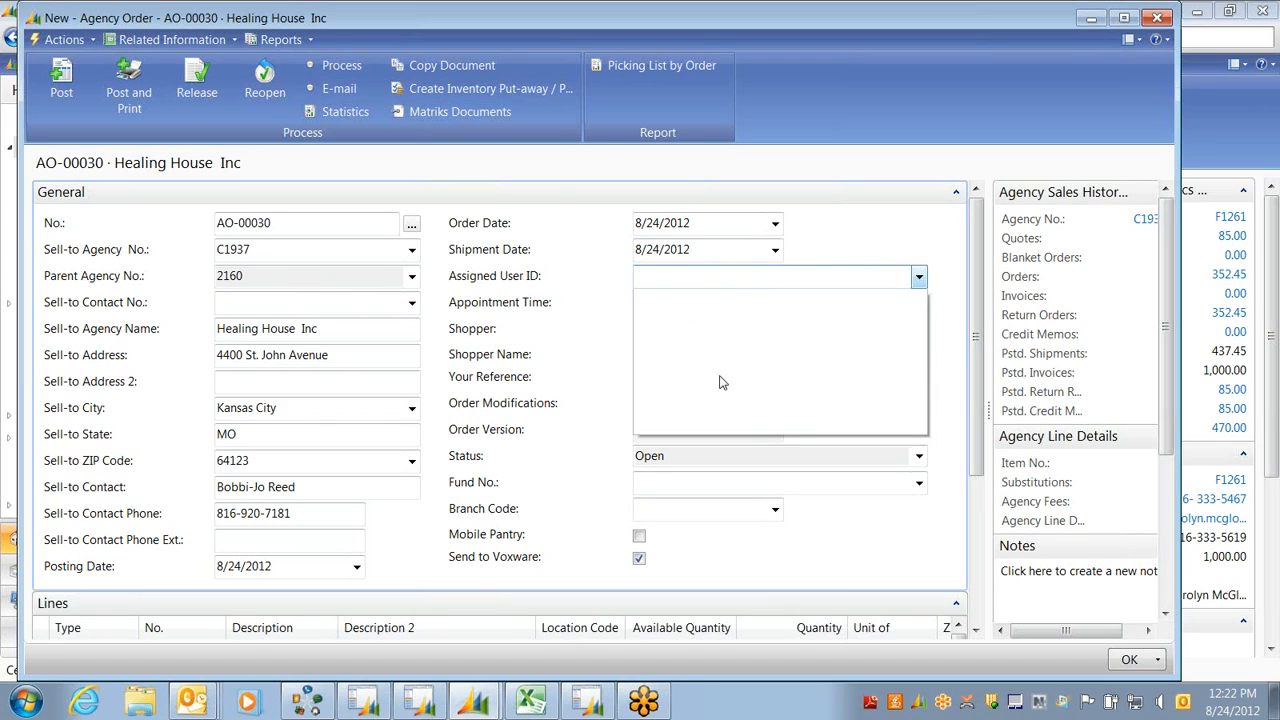
click(648, 383)
click(663, 302)
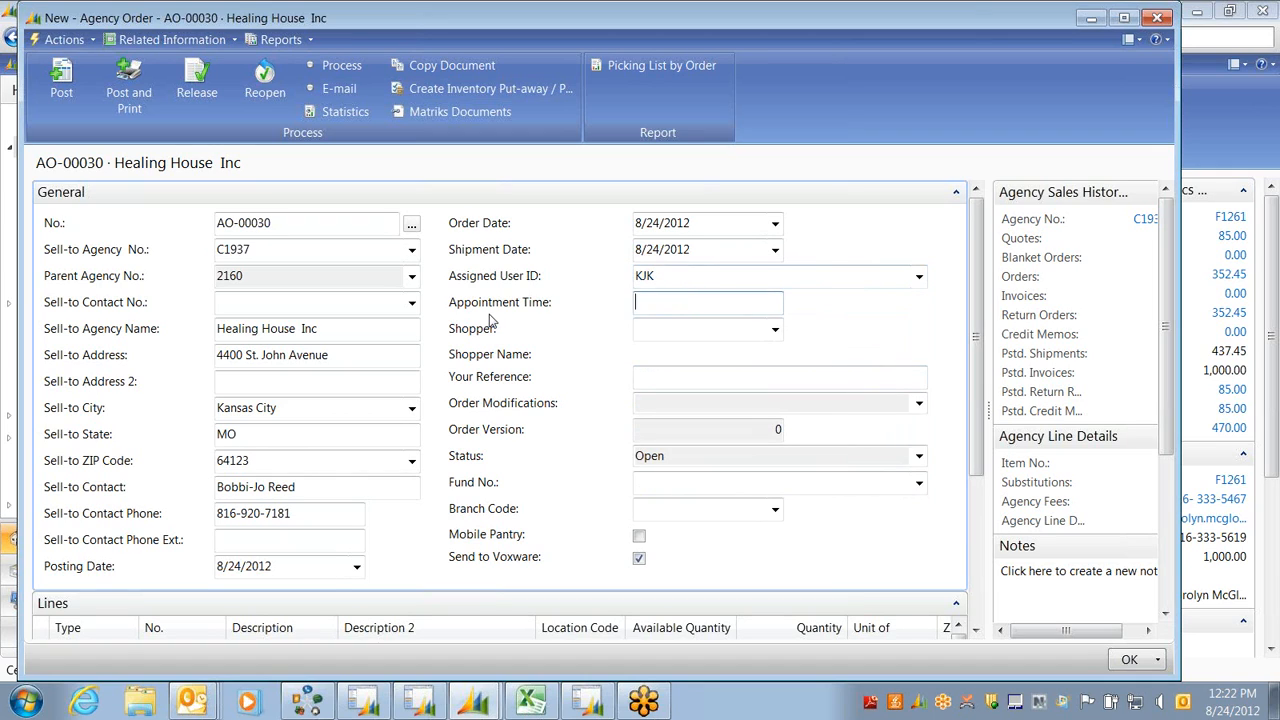
Set the agency's contact SH-00960 as shopper and collapse the General section
click(695, 331)
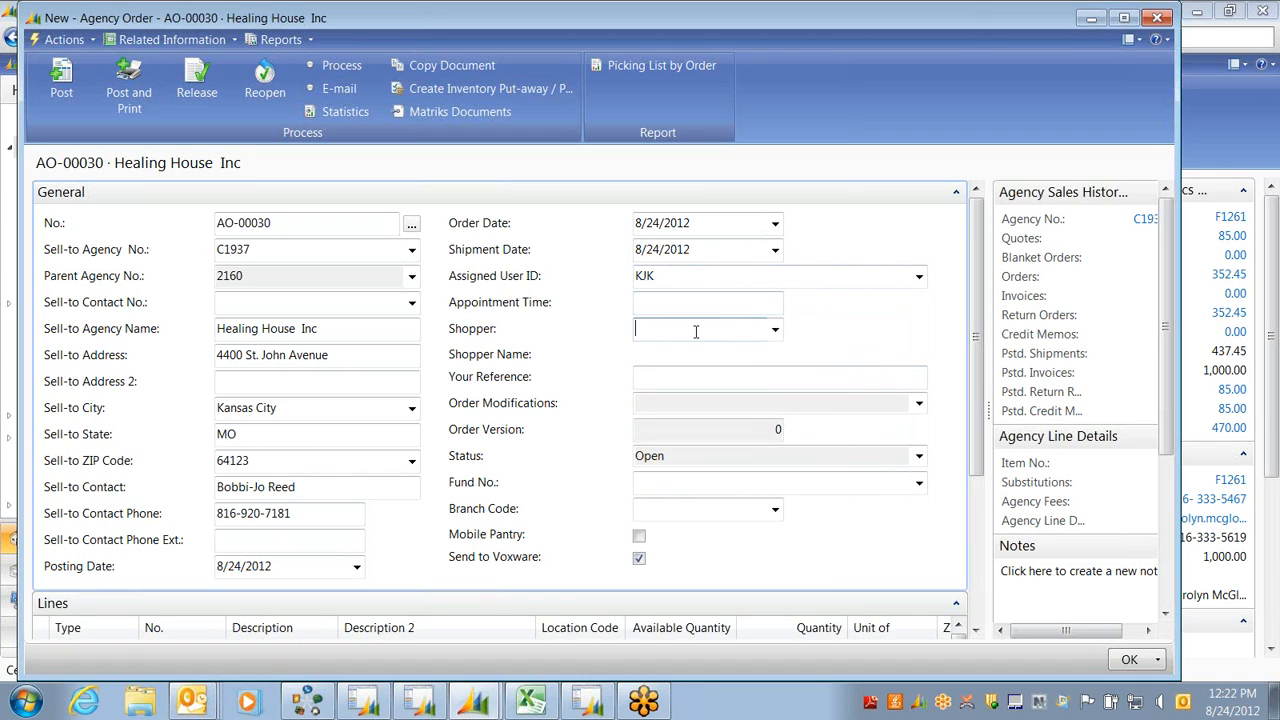
click(775, 330)
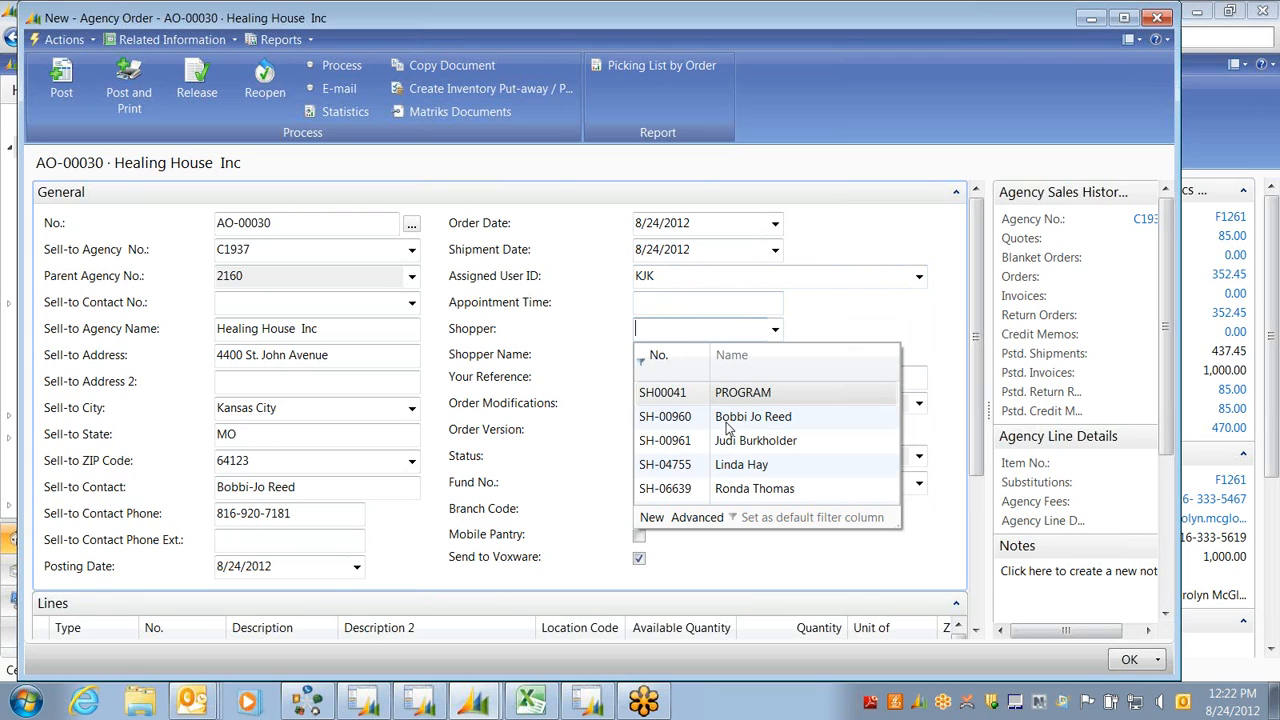
click(727, 427)
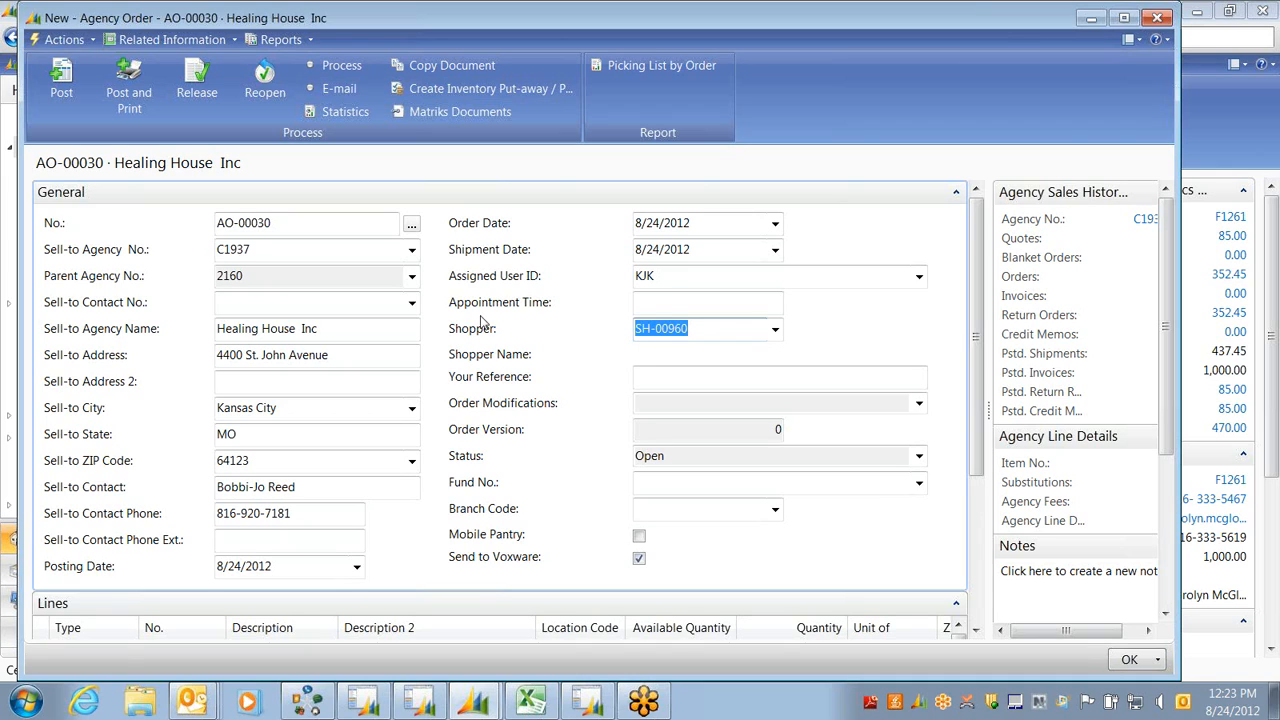
click(665, 301)
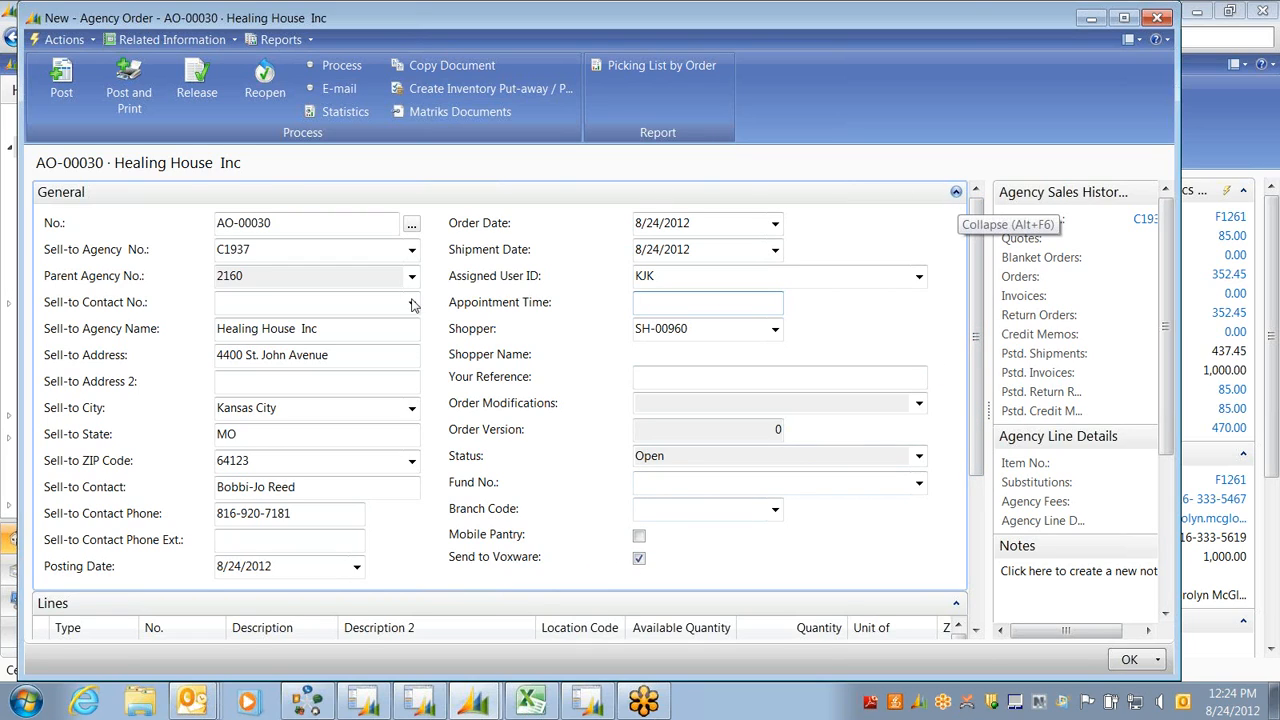
key(alt+F6)
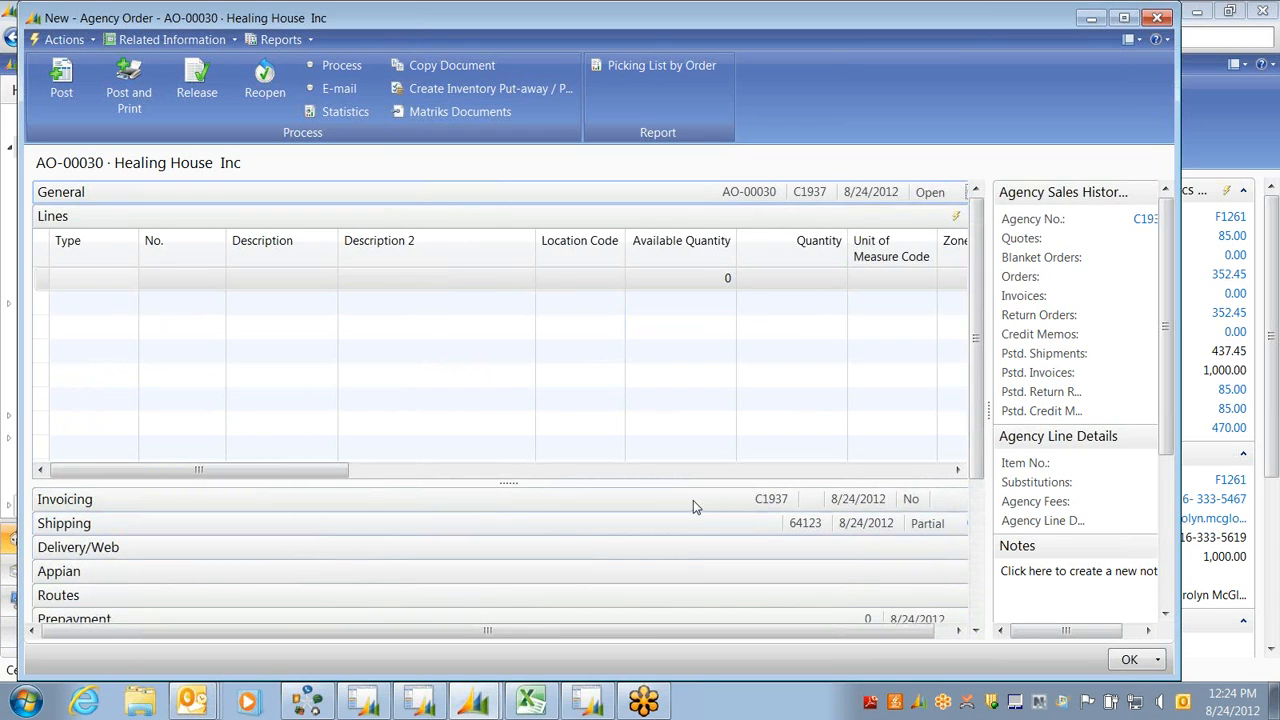
Set the Shipping location code to KAN, then show the Delivery/Web details instead
click(690, 521)
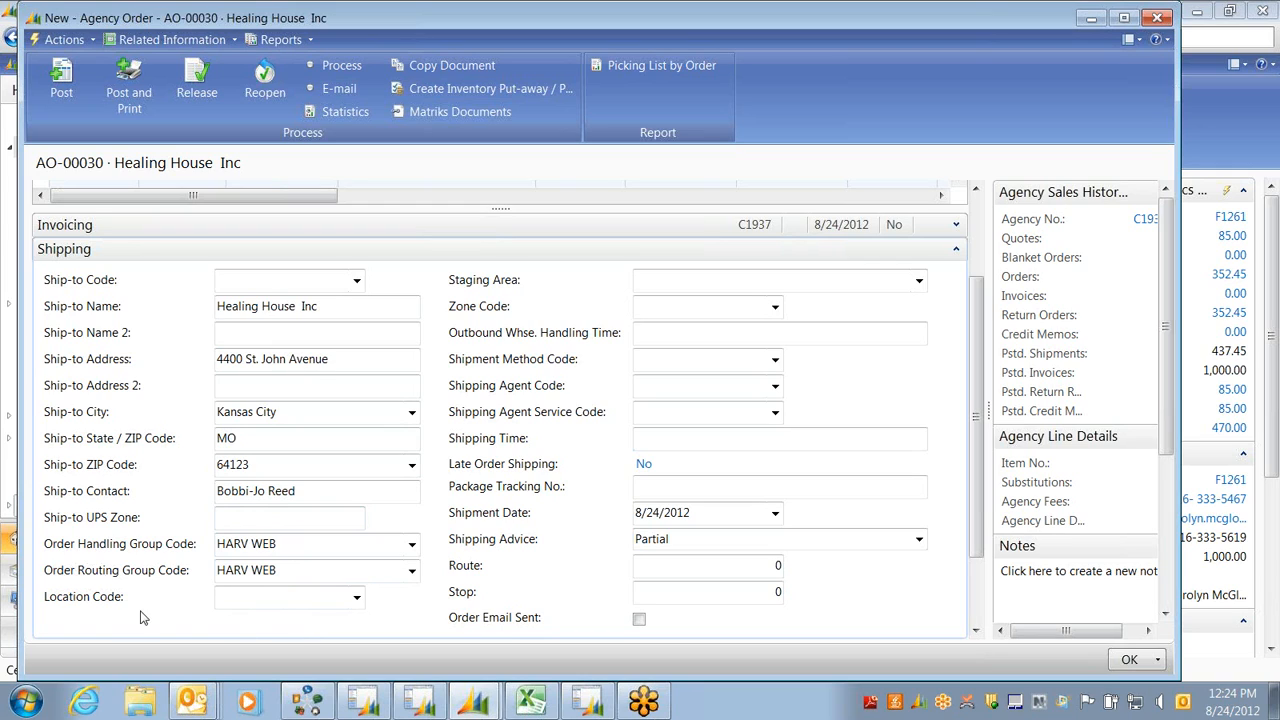
text(kan)
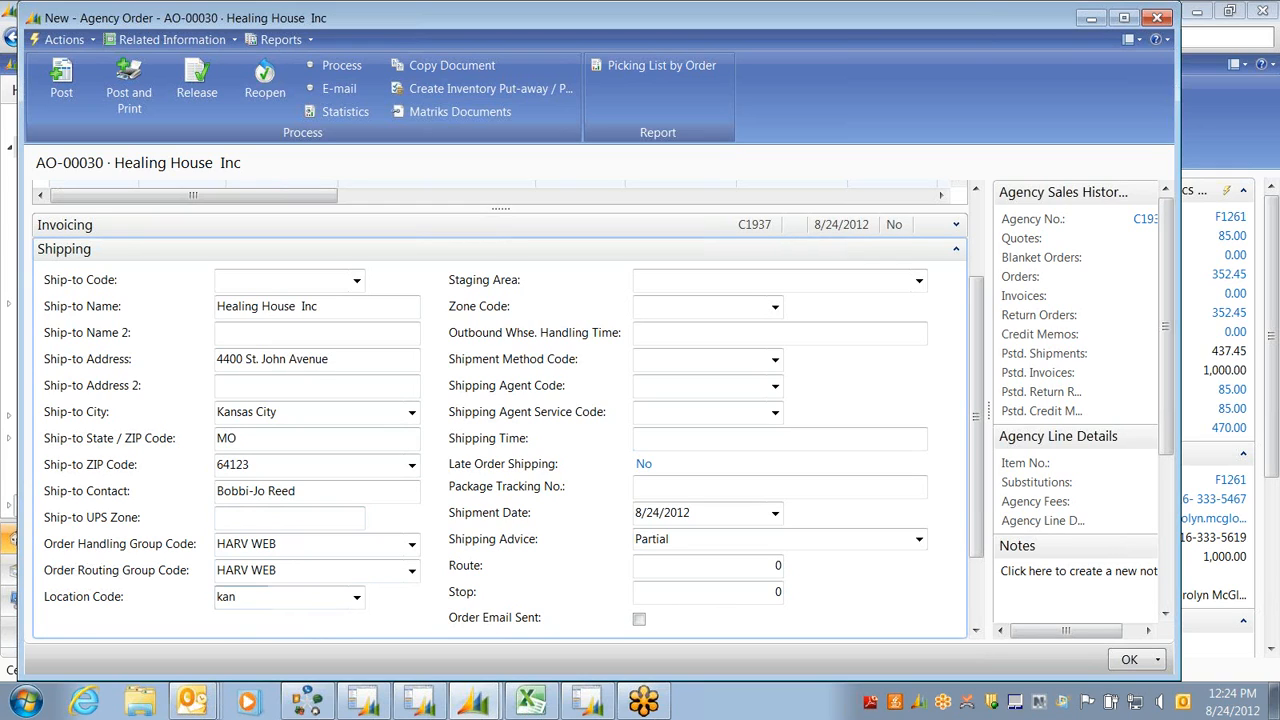
key(Tab)
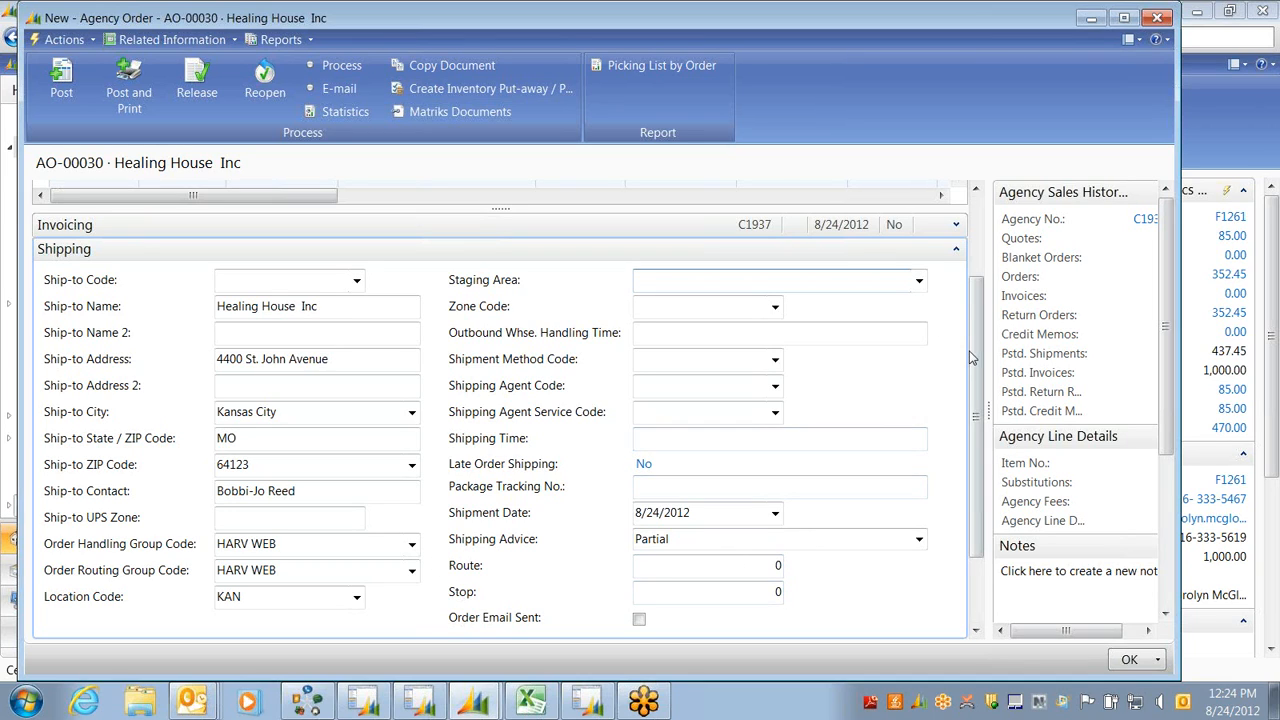
scroll(975, 349, down, 2)
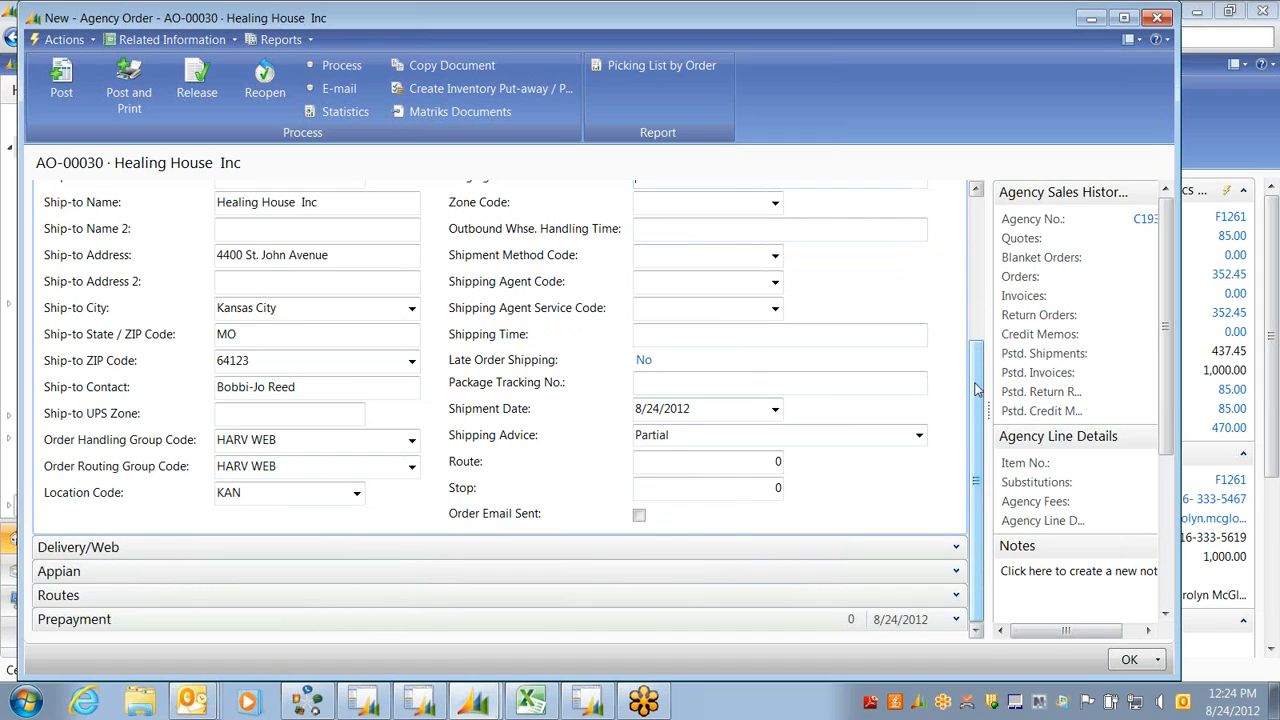
drag(977, 389, 977, 371)
scroll(680, 385, up, 2)
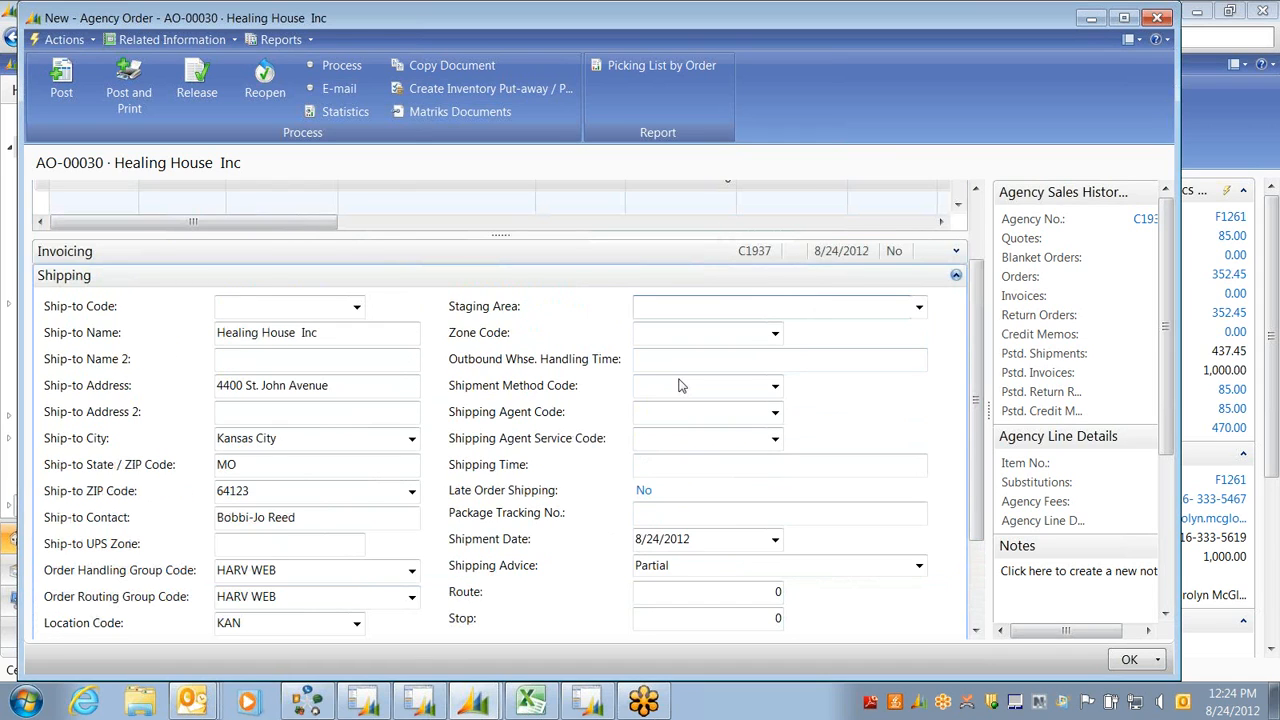
click(956, 275)
click(956, 546)
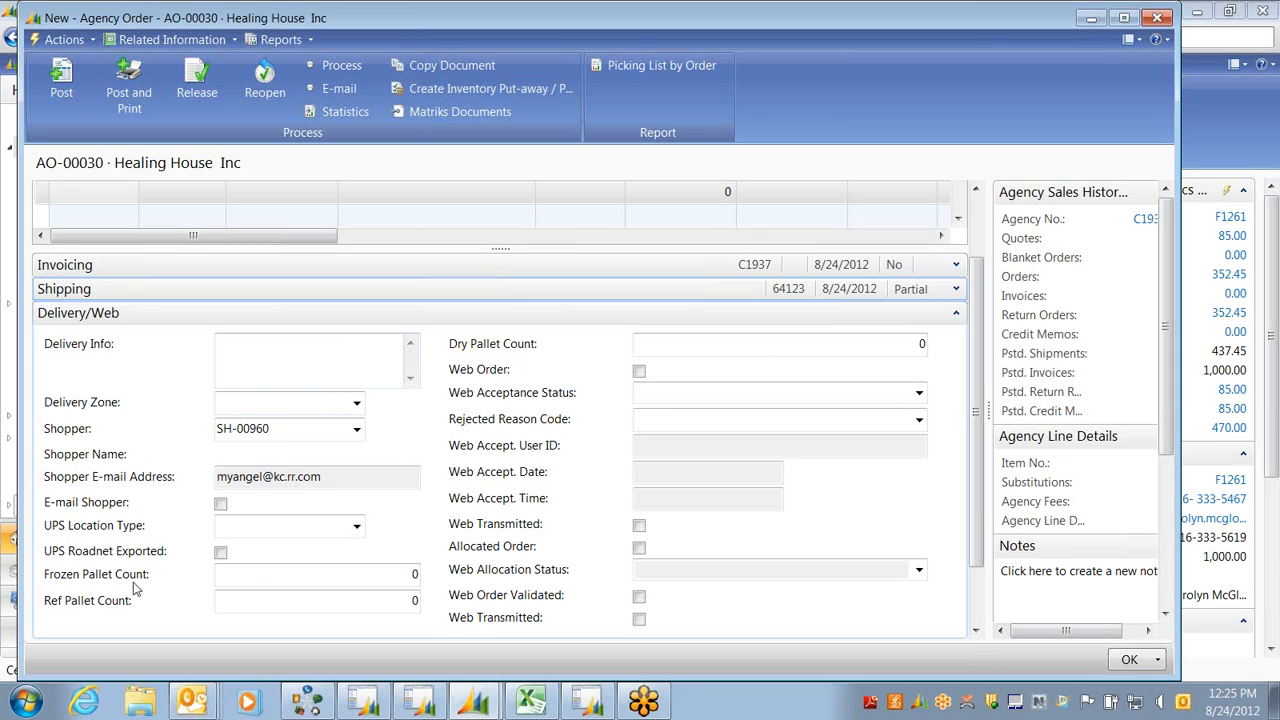
Collapse the Delivery/Web details to reveal the order's empty Lines grid
click(365, 575)
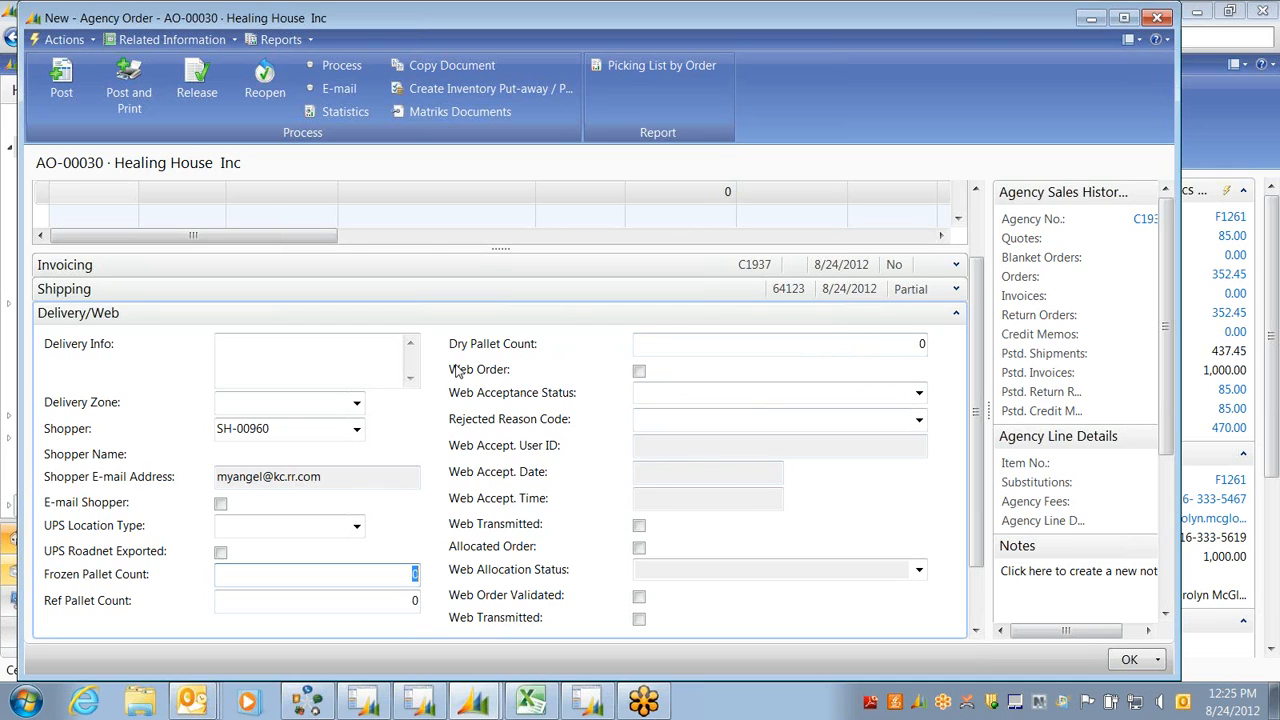
click(955, 316)
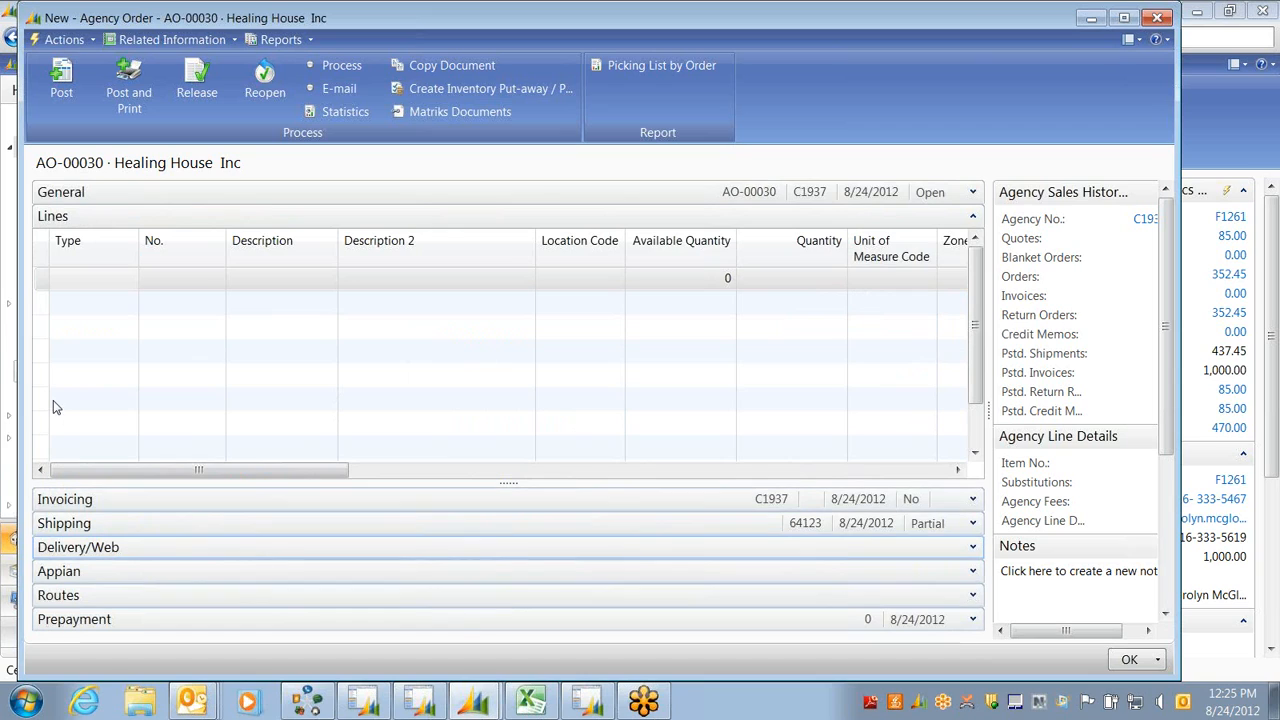
Start an Item line for item number 18981 Caramel Iced Coffee Mix
click(80, 277)
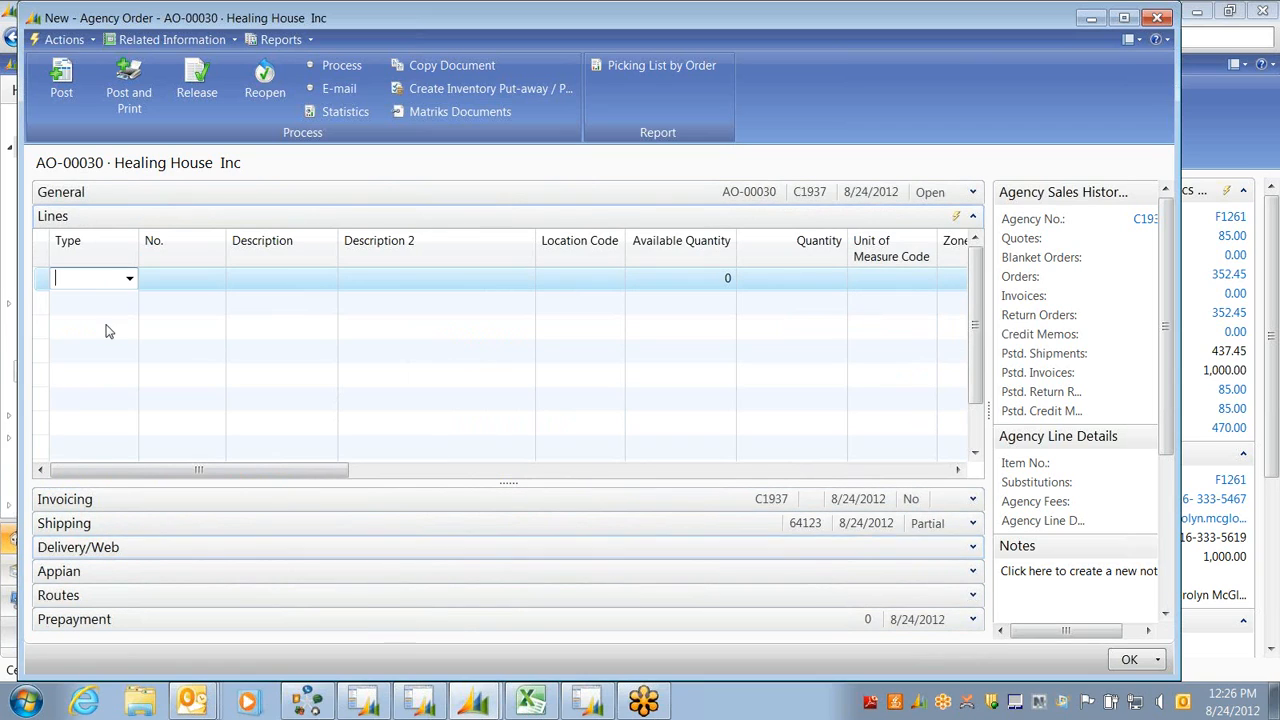
text(i)
key(Tab)
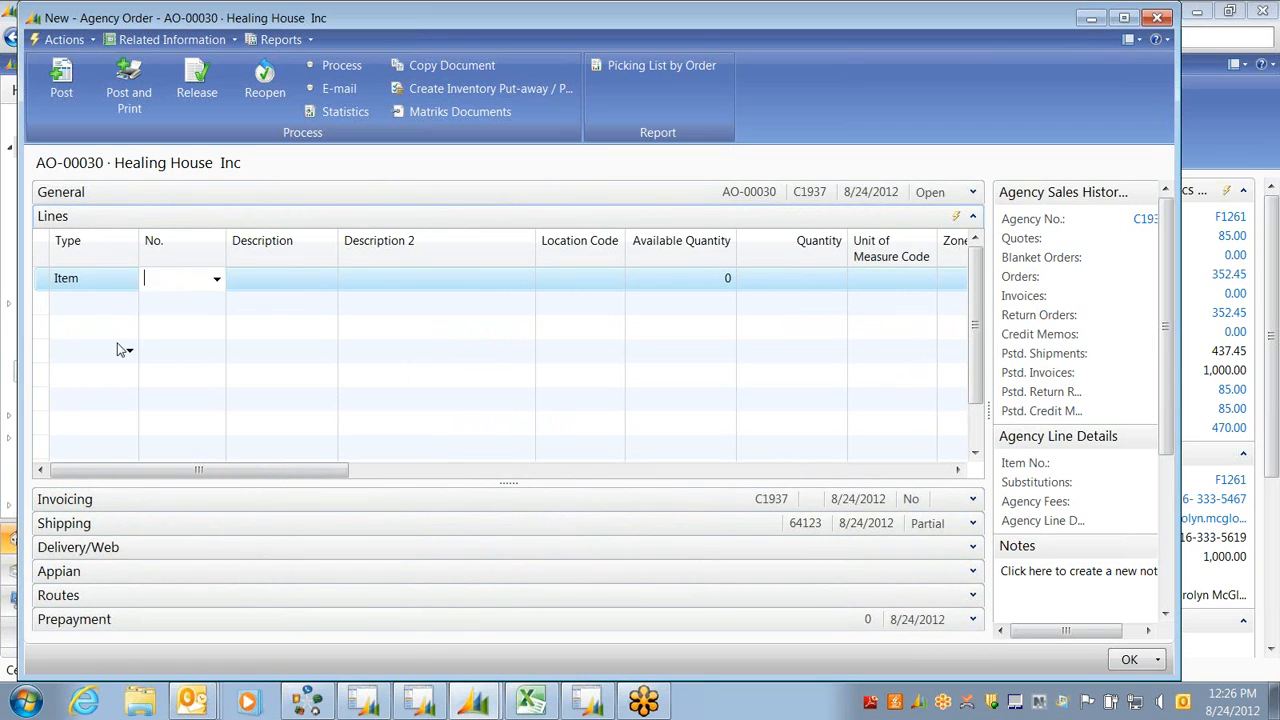
text(1)
text(18981)
key(Tab)
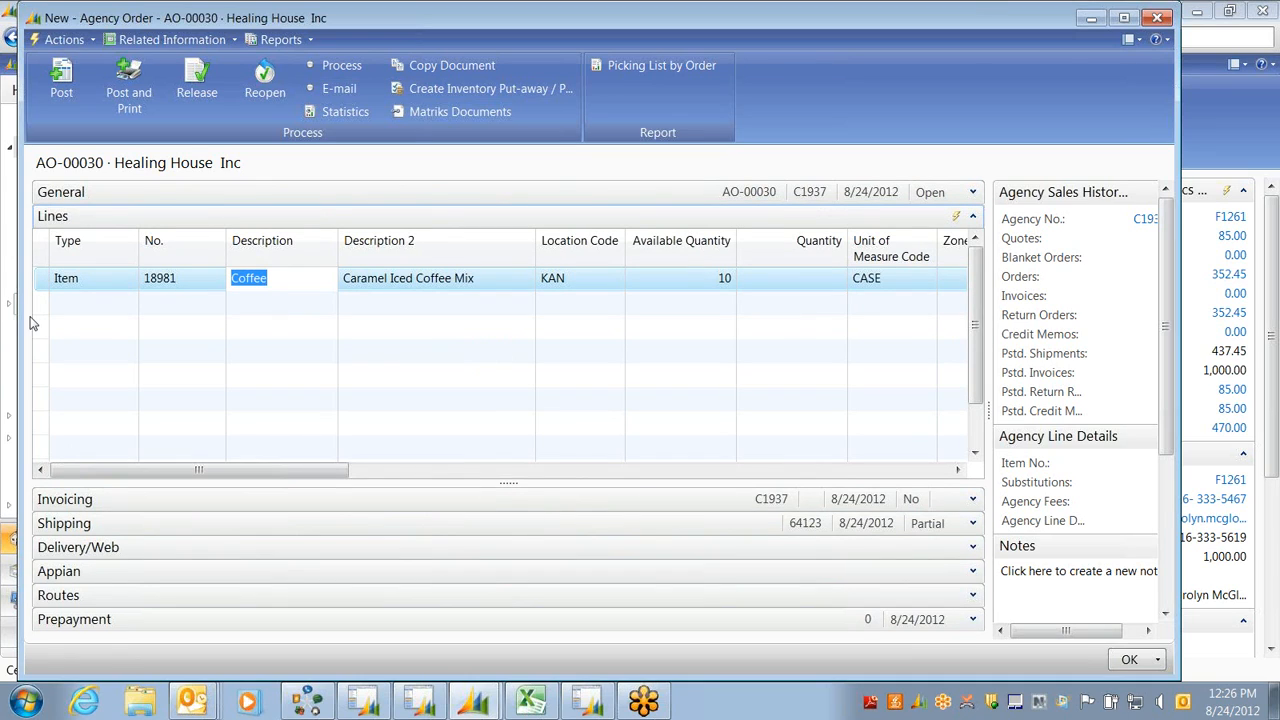
key(Tab)
key(Tab)
key(Tab)
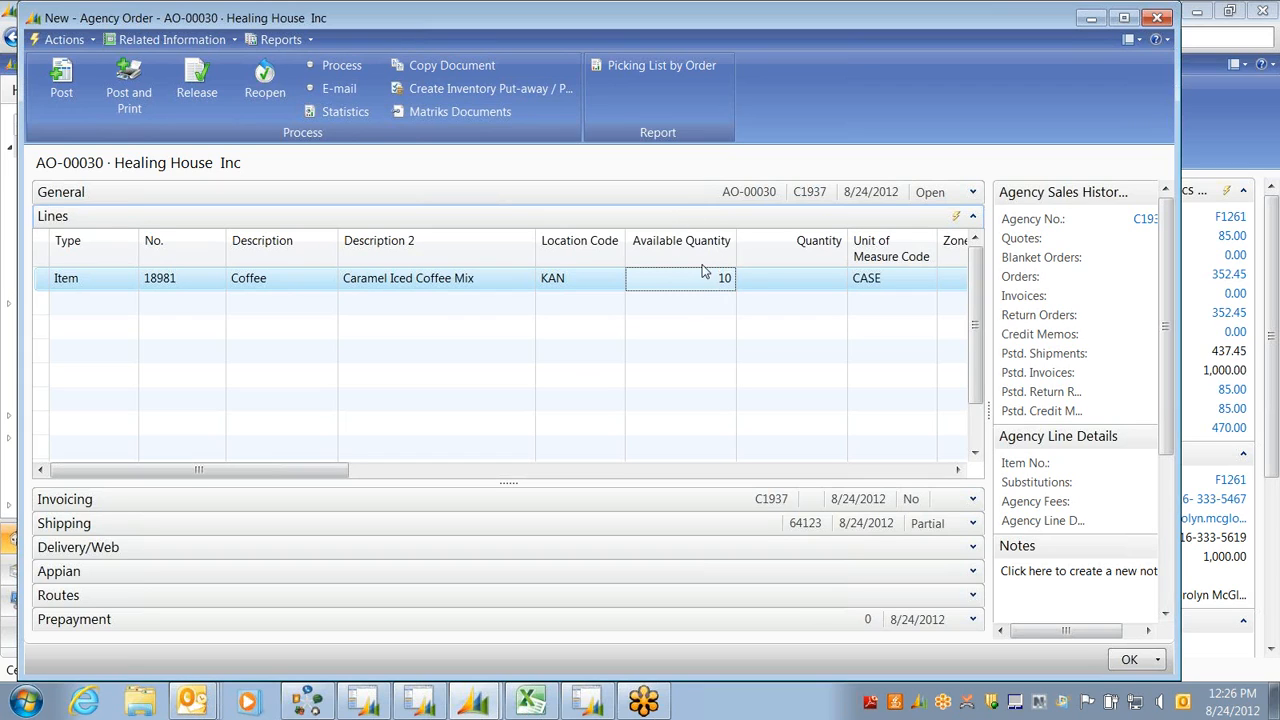
Enter quantity 11, accept the availability warning, then change the quantity to 2
click(814, 277)
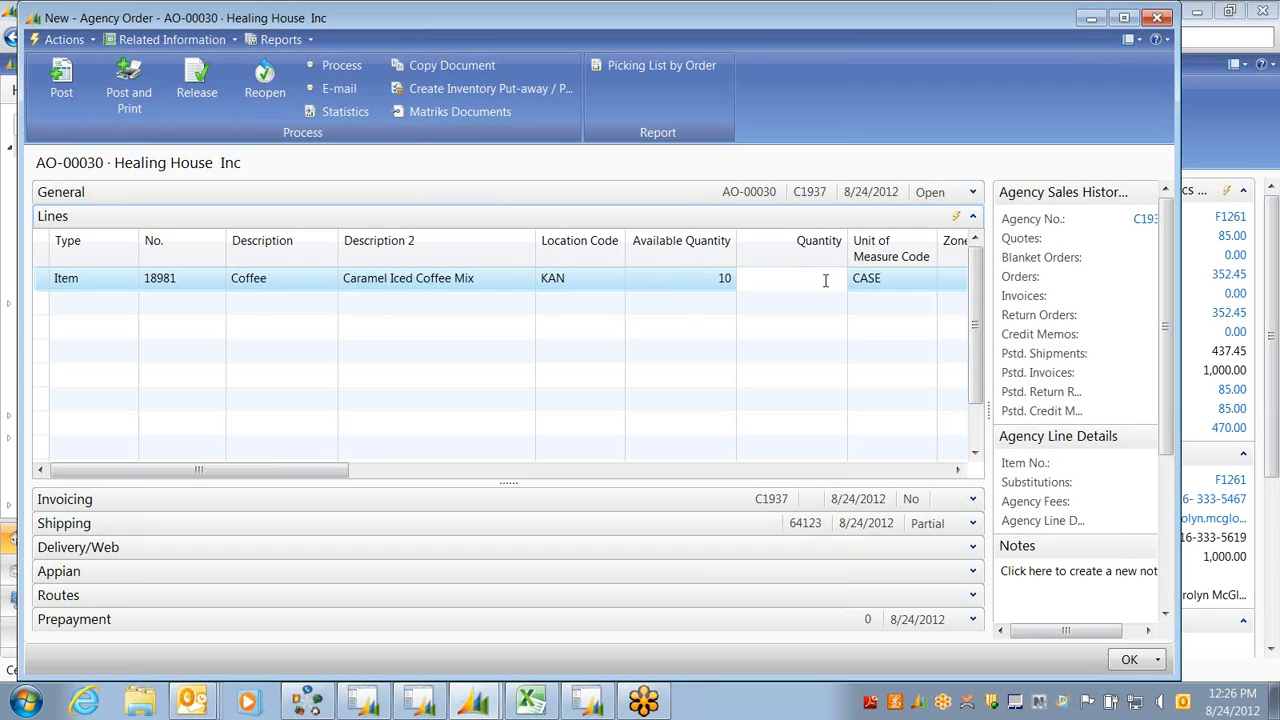
text(11)
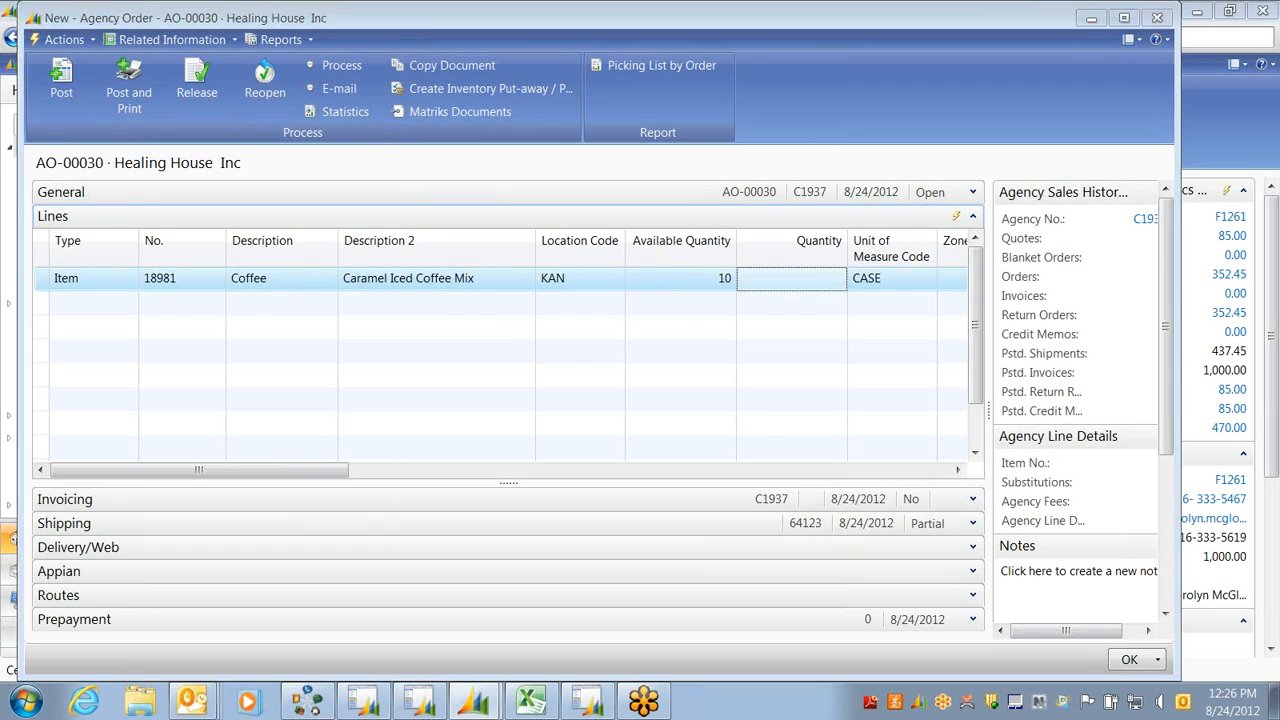
key(Tab)
key(Return)
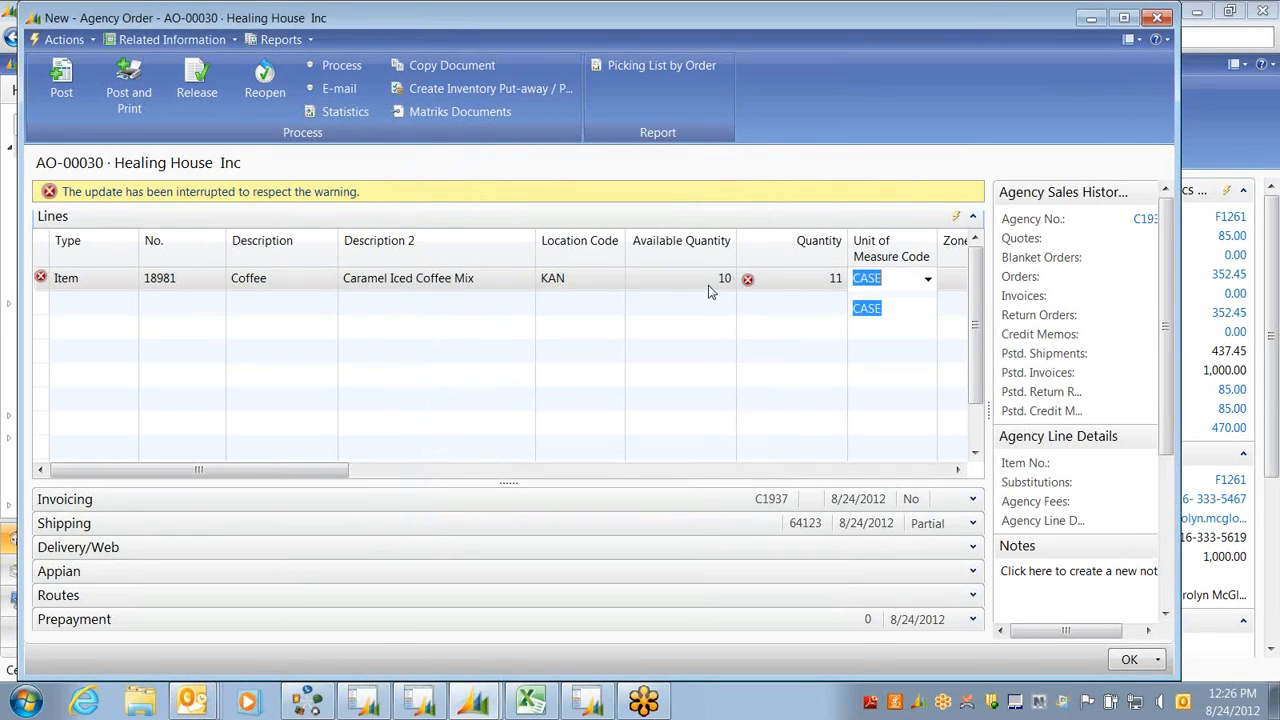
click(787, 308)
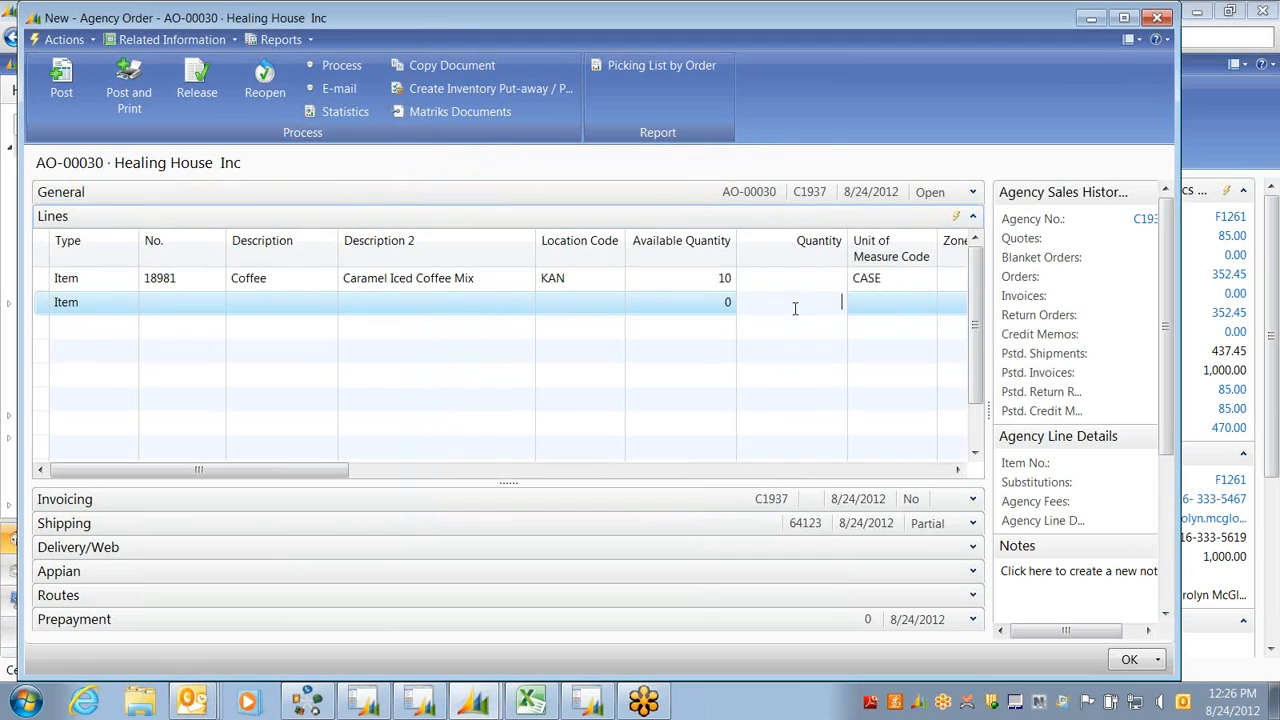
click(794, 281)
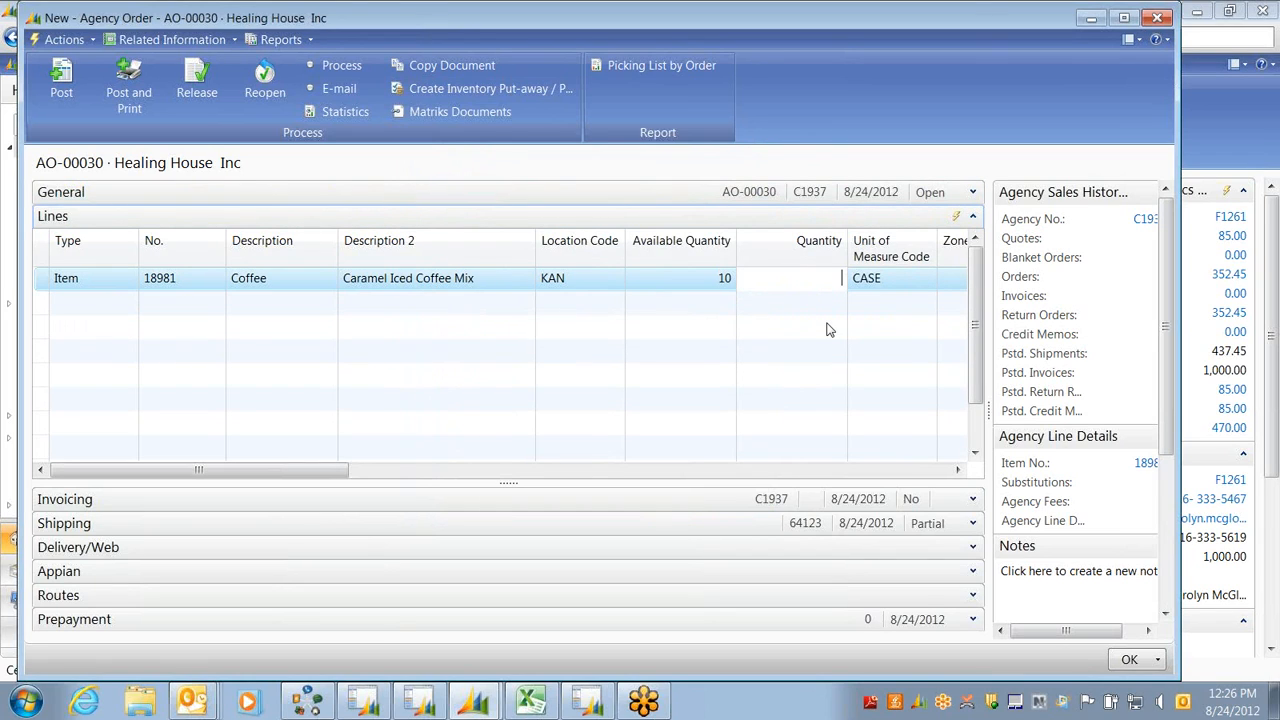
text(2)
key(Tab)
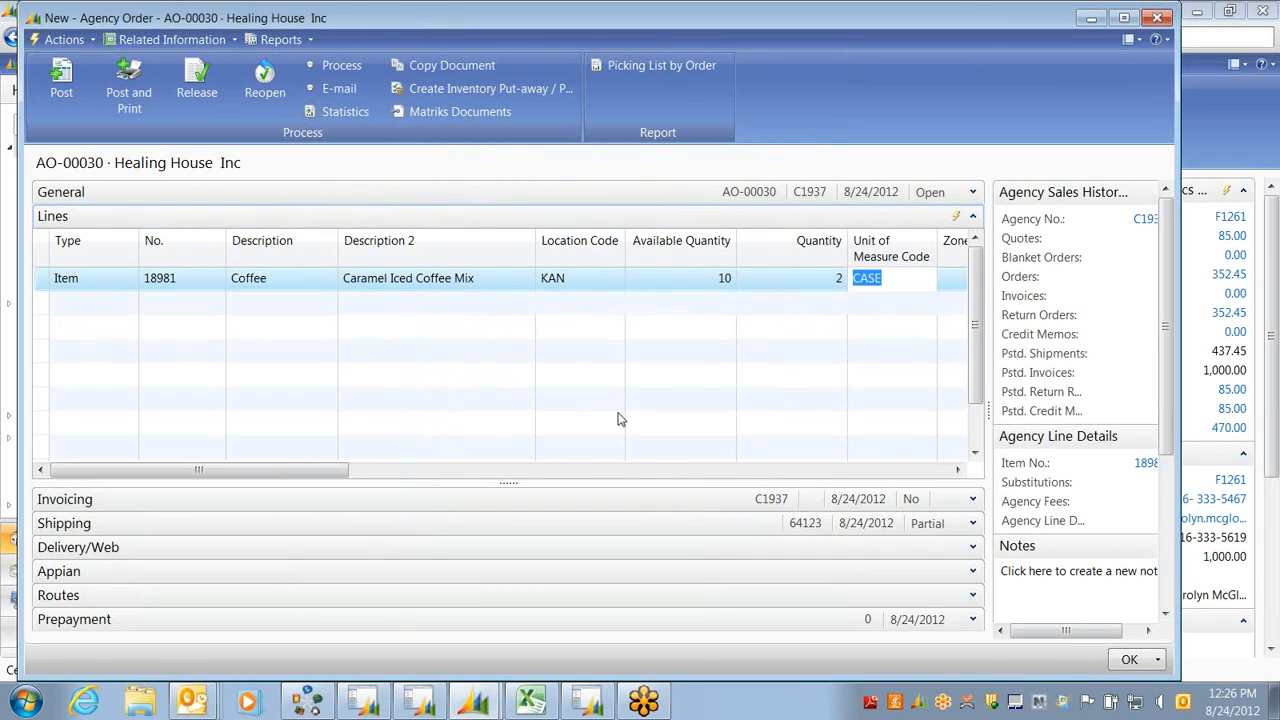
Set the line's Fund No. to UR
key(Tab)
key(Tab)
key(Tab)
key(Tab)
key(Tab)
key(Tab)
key(Tab)
key(Tab)
key(Tab)
key(Tab)
key(Tab)
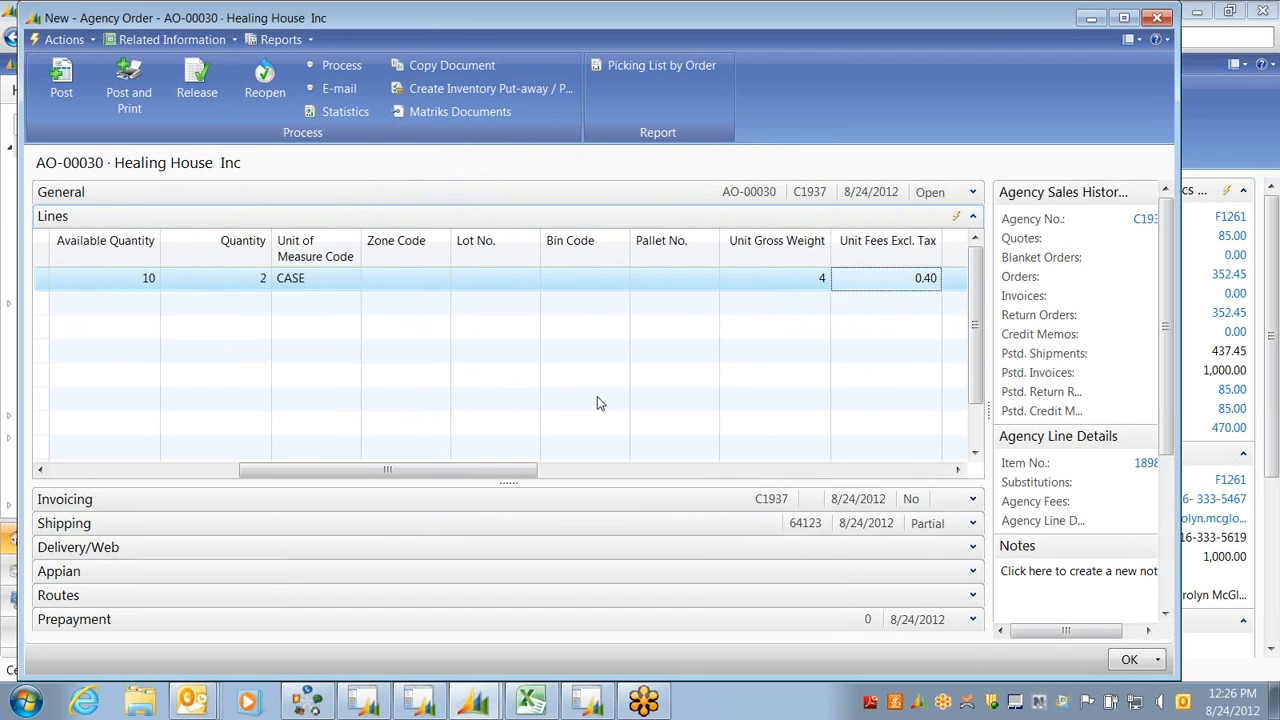
key(Tab)
key(Tab)
key(Tab)
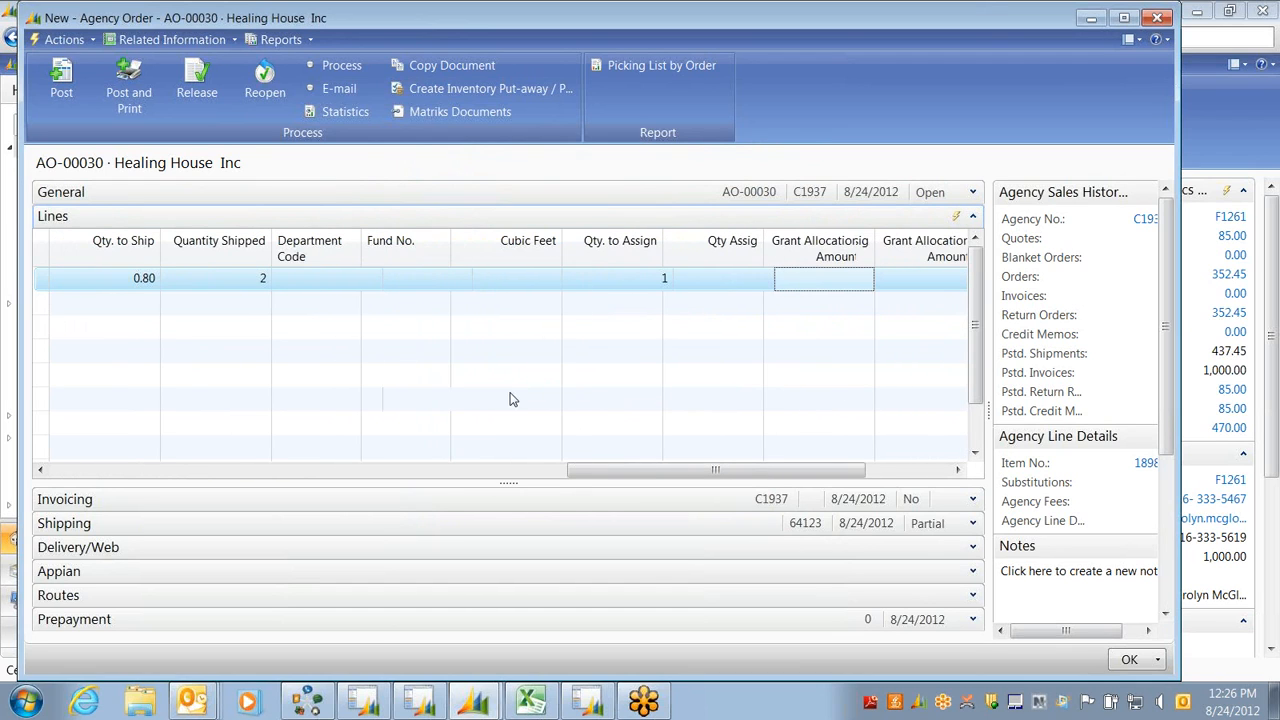
key(Tab)
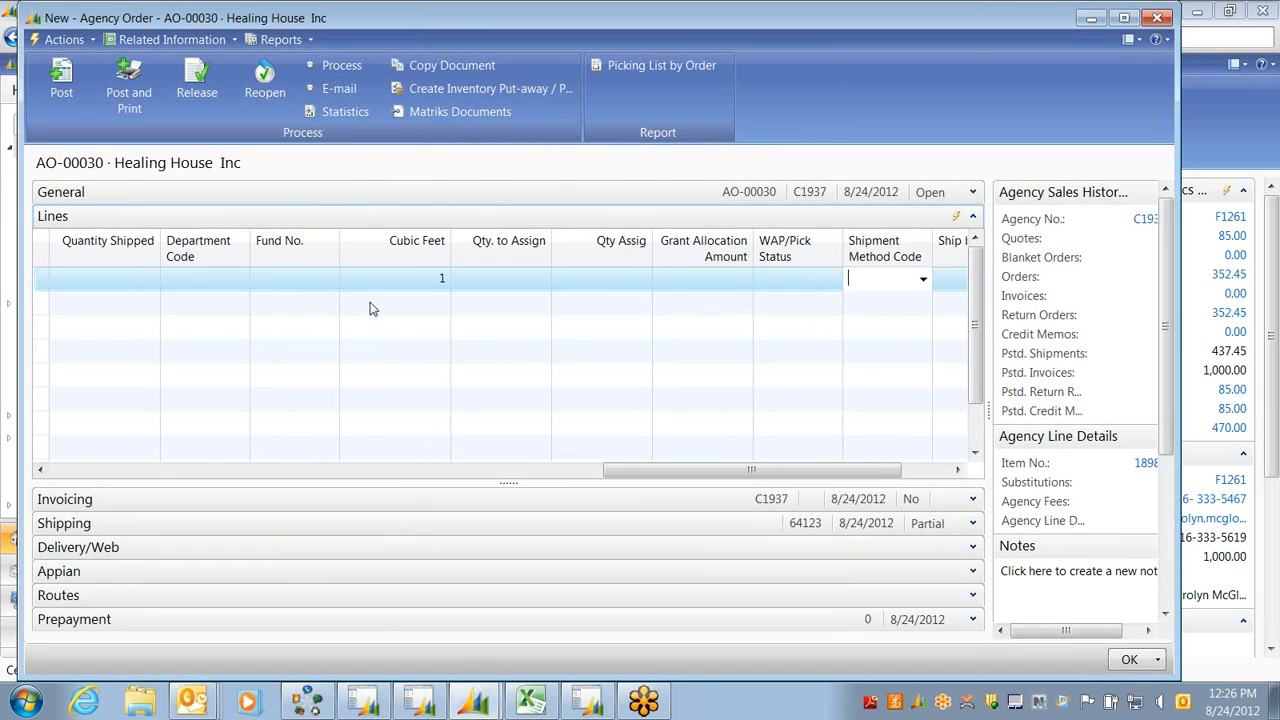
click(282, 281)
text(UR)
key(Tab)
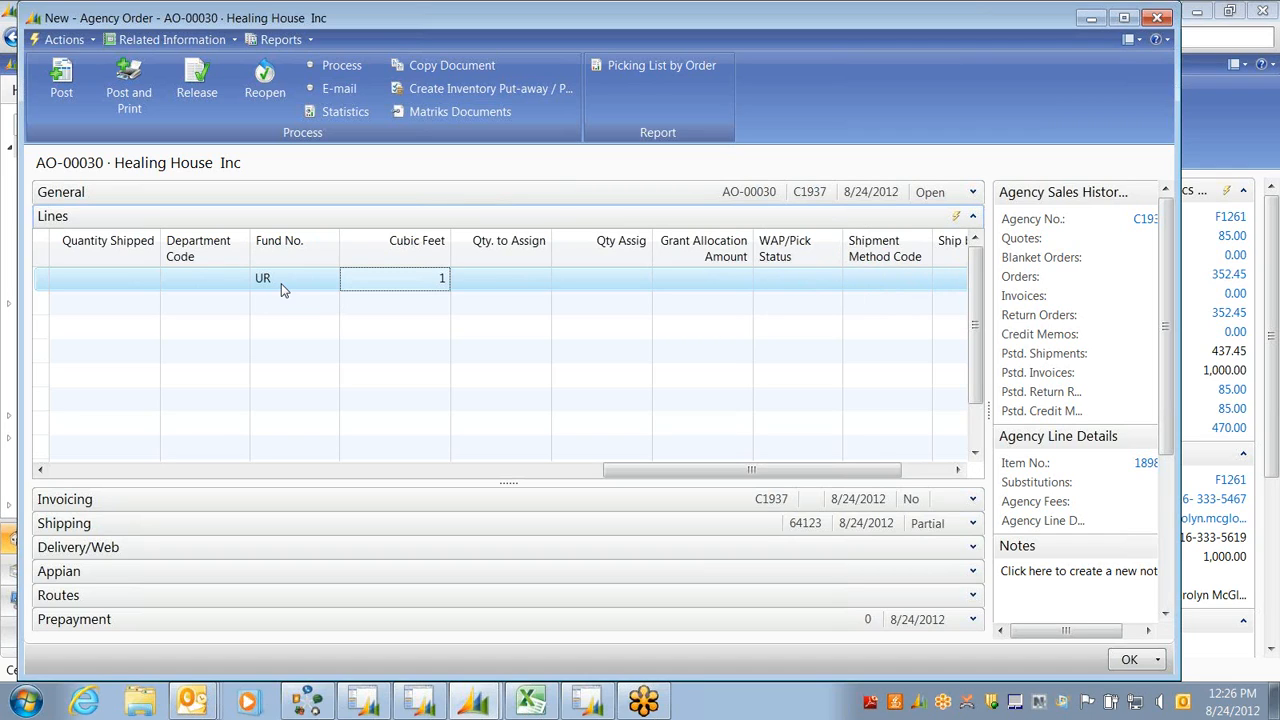
key(Tab)
key(Tab)
key(Tab)
key(Tab)
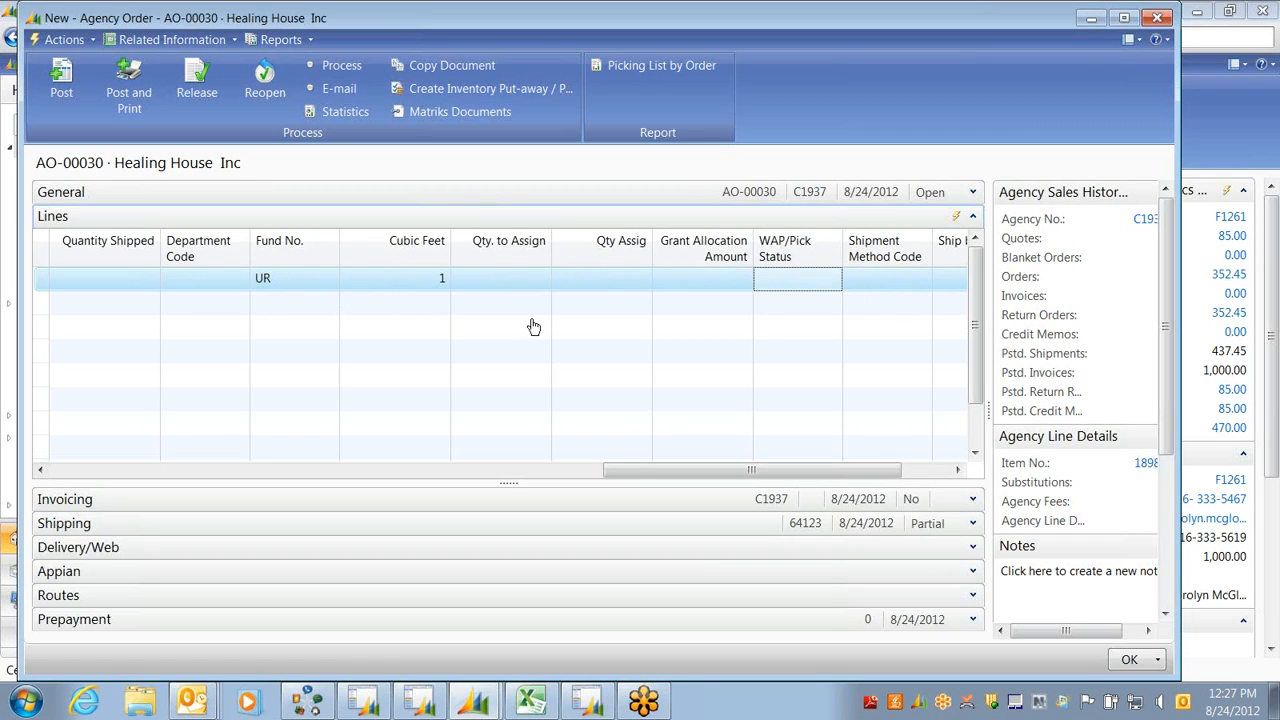
key(Tab)
key(Tab)
key(Tab)
key(shift+Tab)
key(shift+Tab)
key(shift+Tab)
key(shift+Tab)
key(shift+Tab)
key(shift+Tab)
key(shift+Tab)
key(shift+Tab)
key(shift+Tab)
key(shift+Tab)
key(shift+Tab)
key(shift+Tab)
key(shift+Tab)
key(shift+Tab)
key(shift+Tab)
key(shift+Tab)
key(shift+Tab)
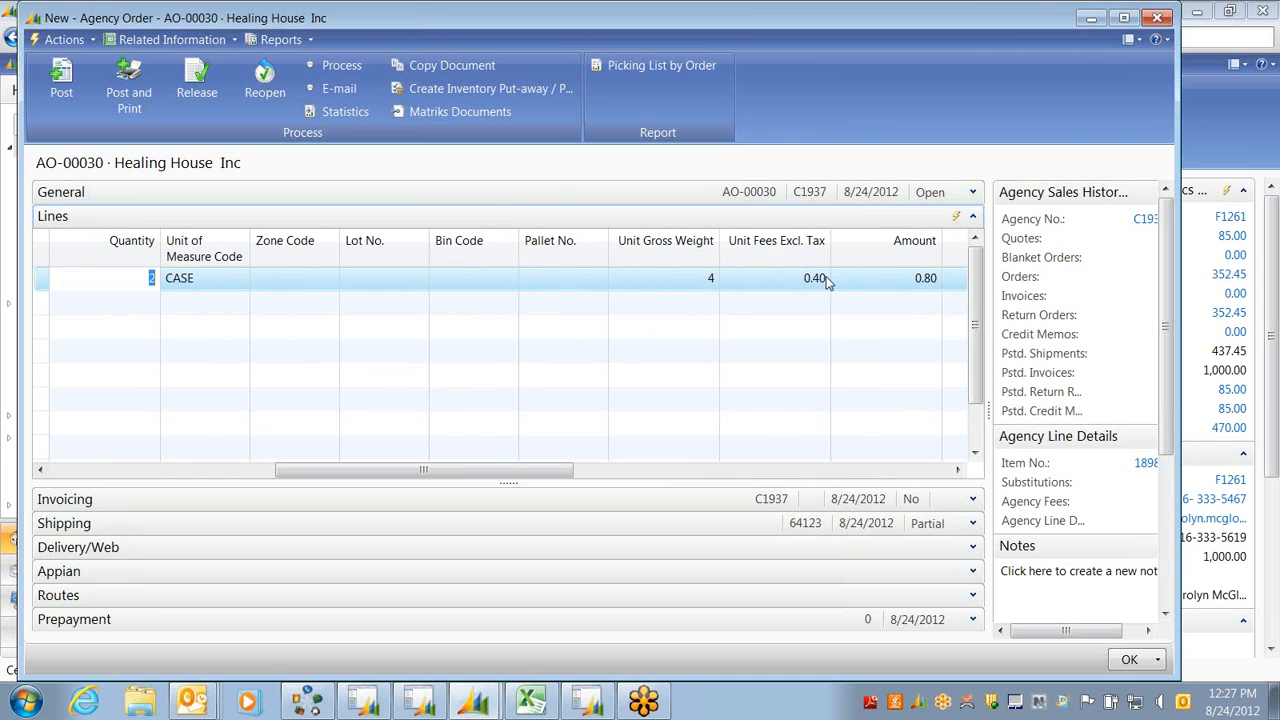
key(shift+Tab)
key(shift+Tab)
key(shift+Tab)
key(shift+Tab)
key(shift+Tab)
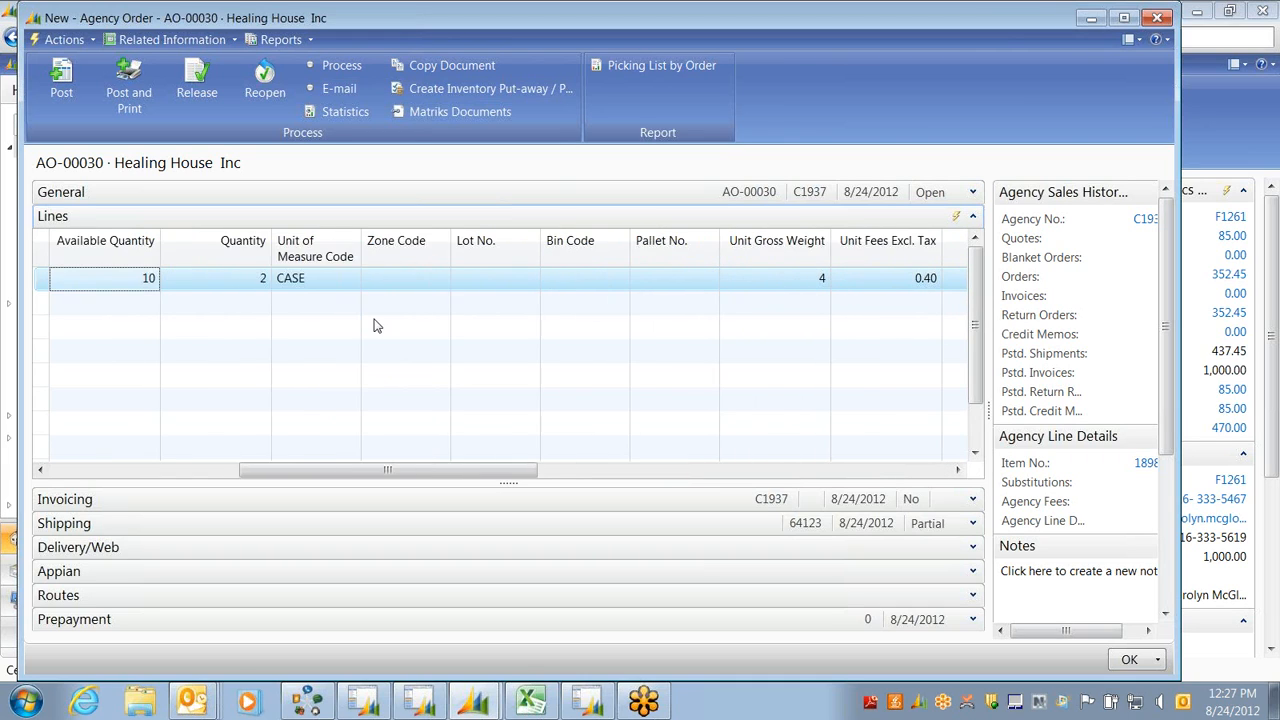
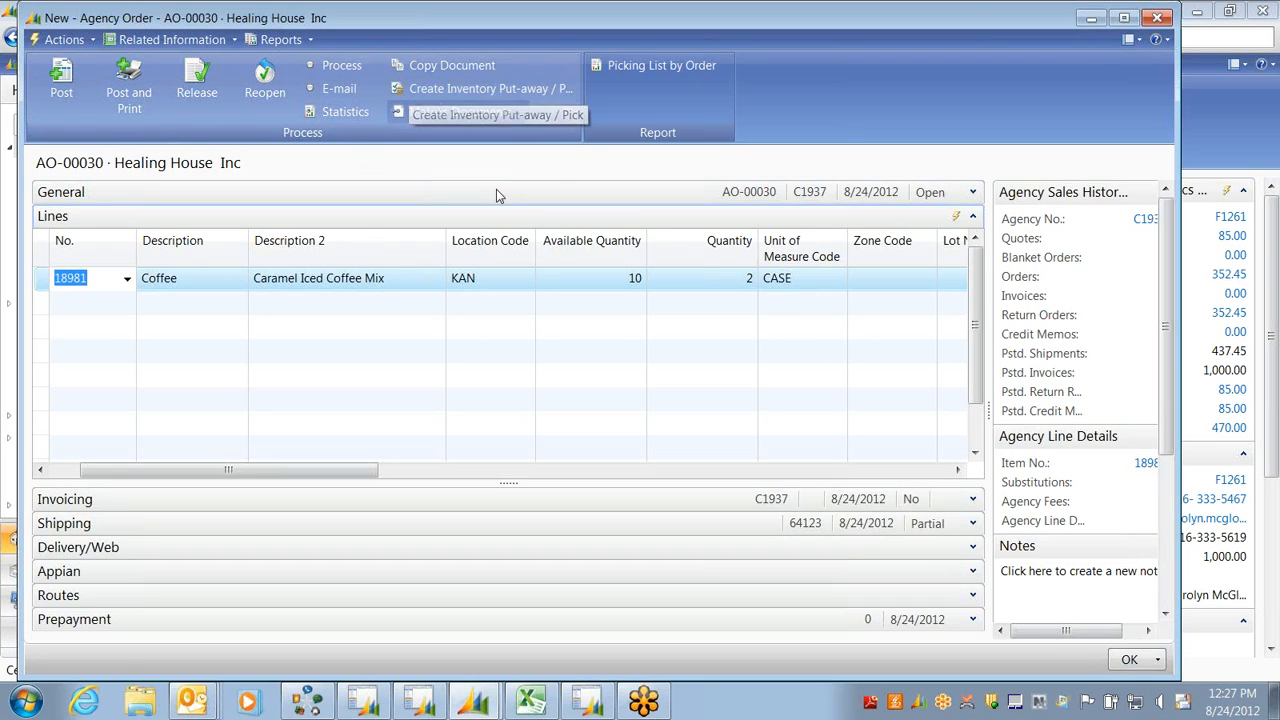
After the not-released error, release AO-00030 and create one inventory pick for it
click(440, 92)
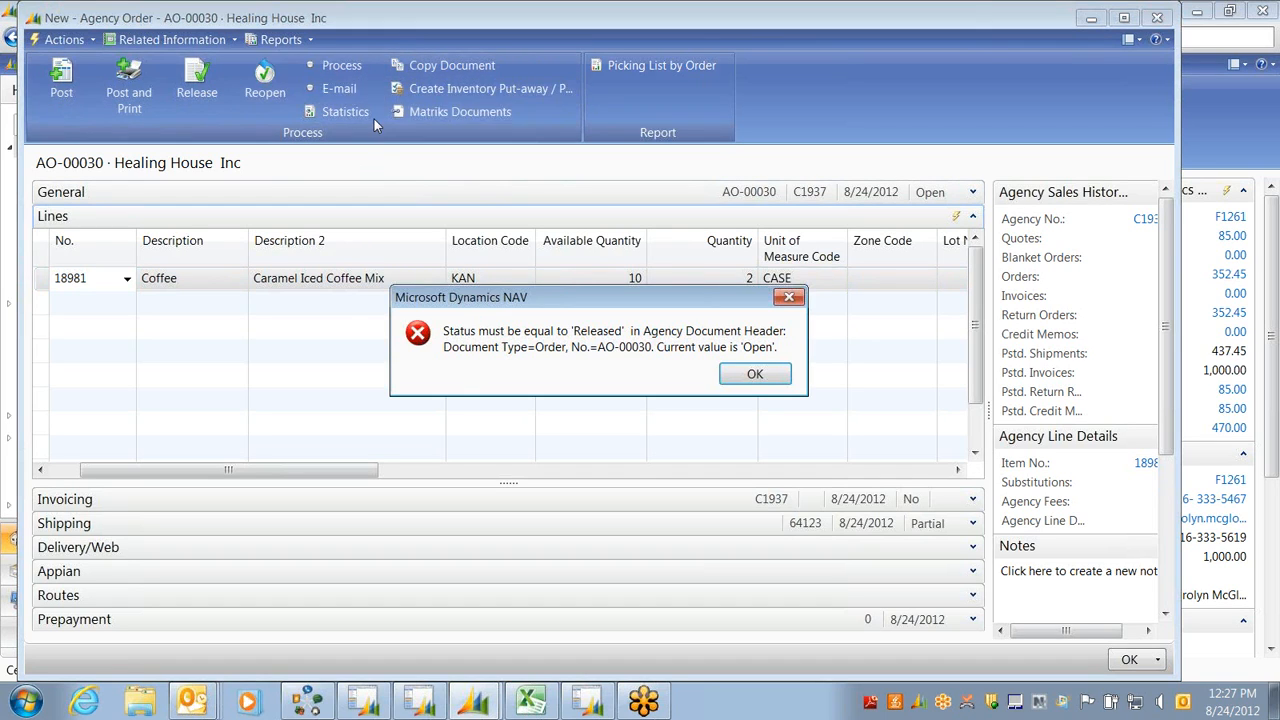
click(755, 375)
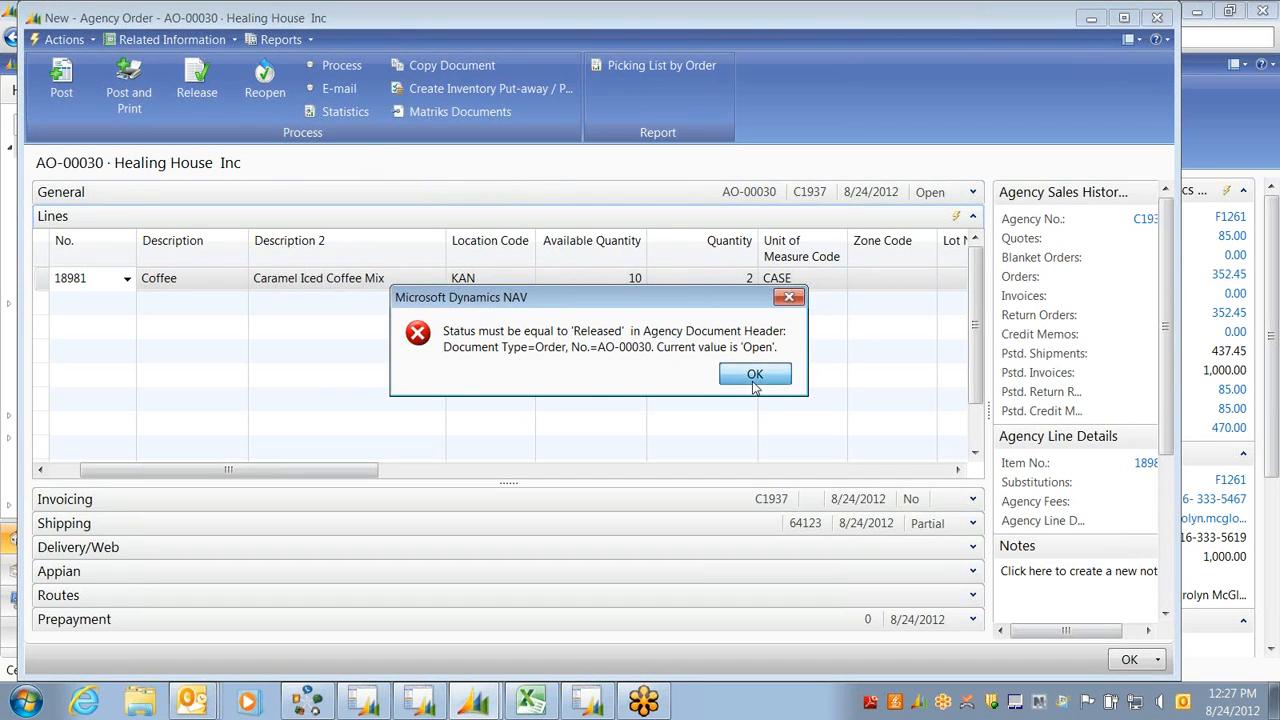
click(196, 80)
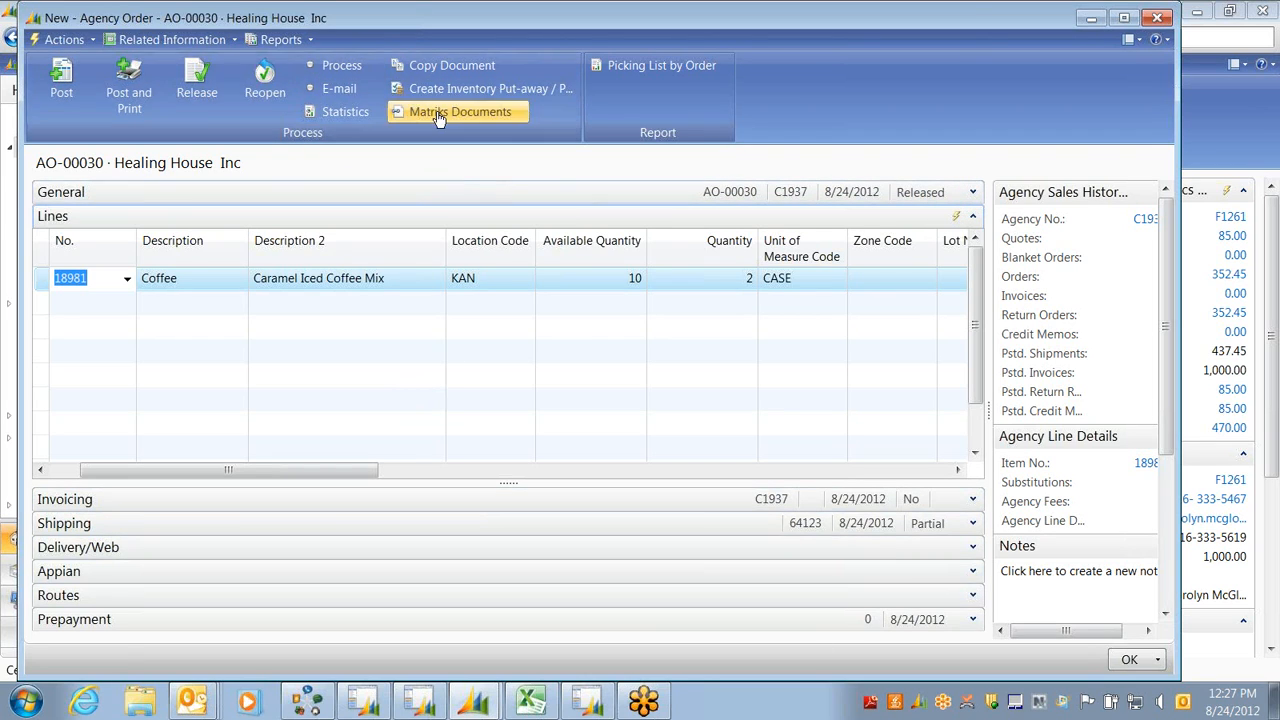
click(472, 89)
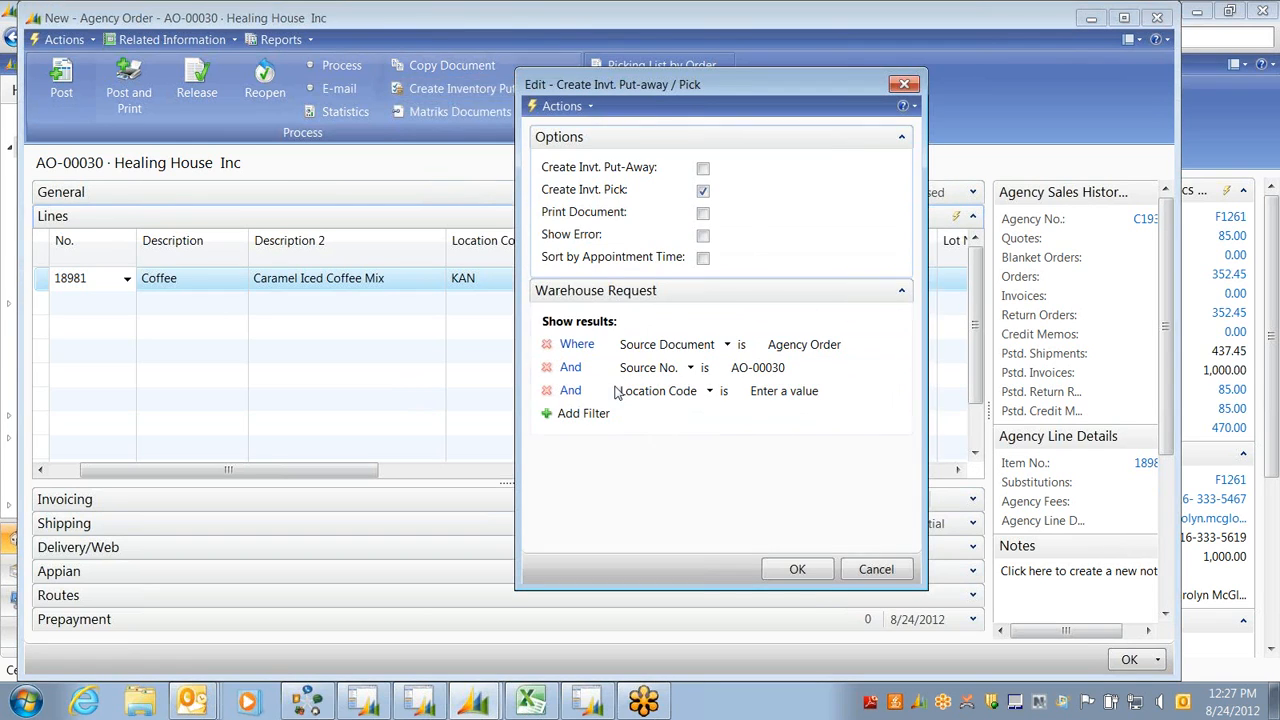
click(796, 572)
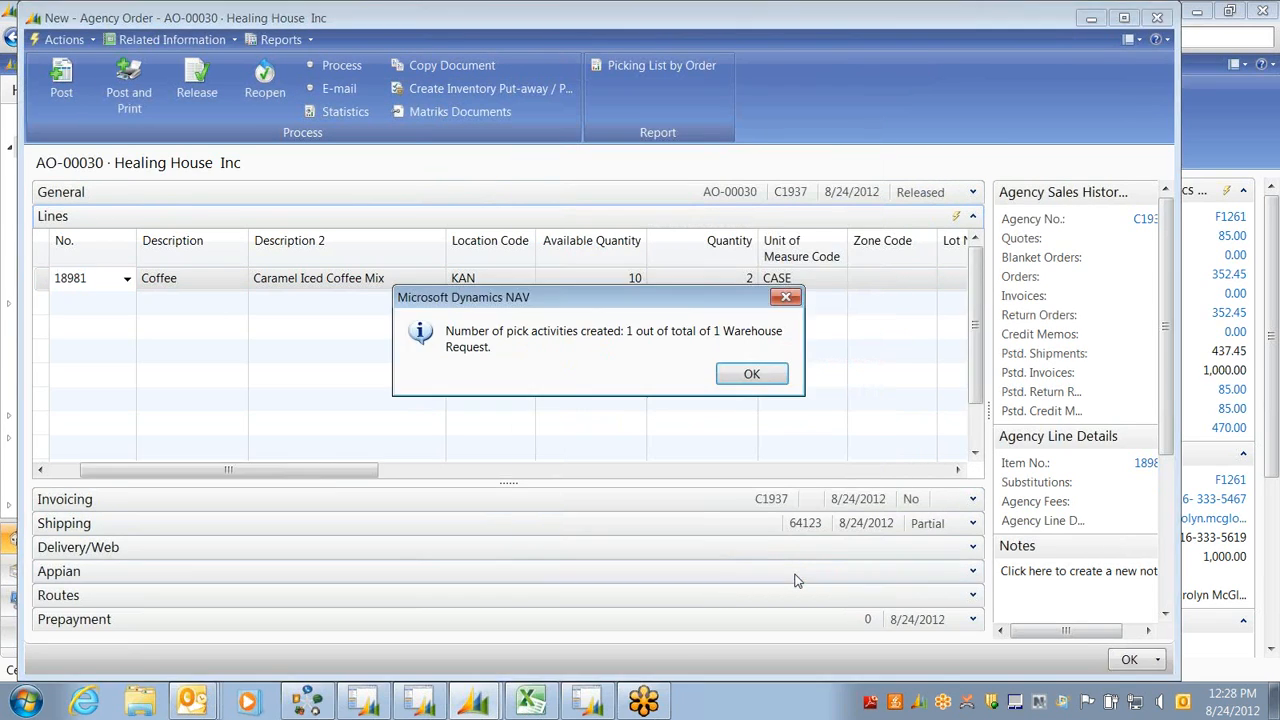
click(751, 375)
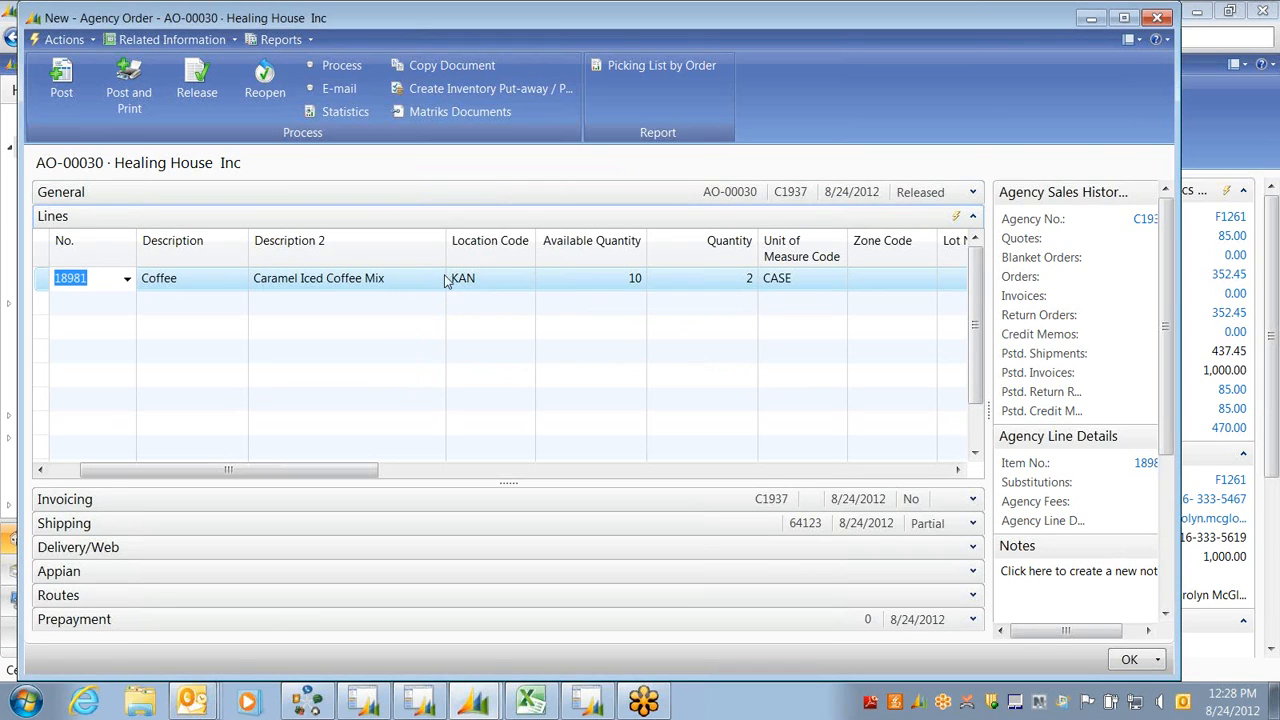
Close AO-00030 and open the Warehouse Inventory Picks list, where pick IPD-00831 appears
key(Escape)
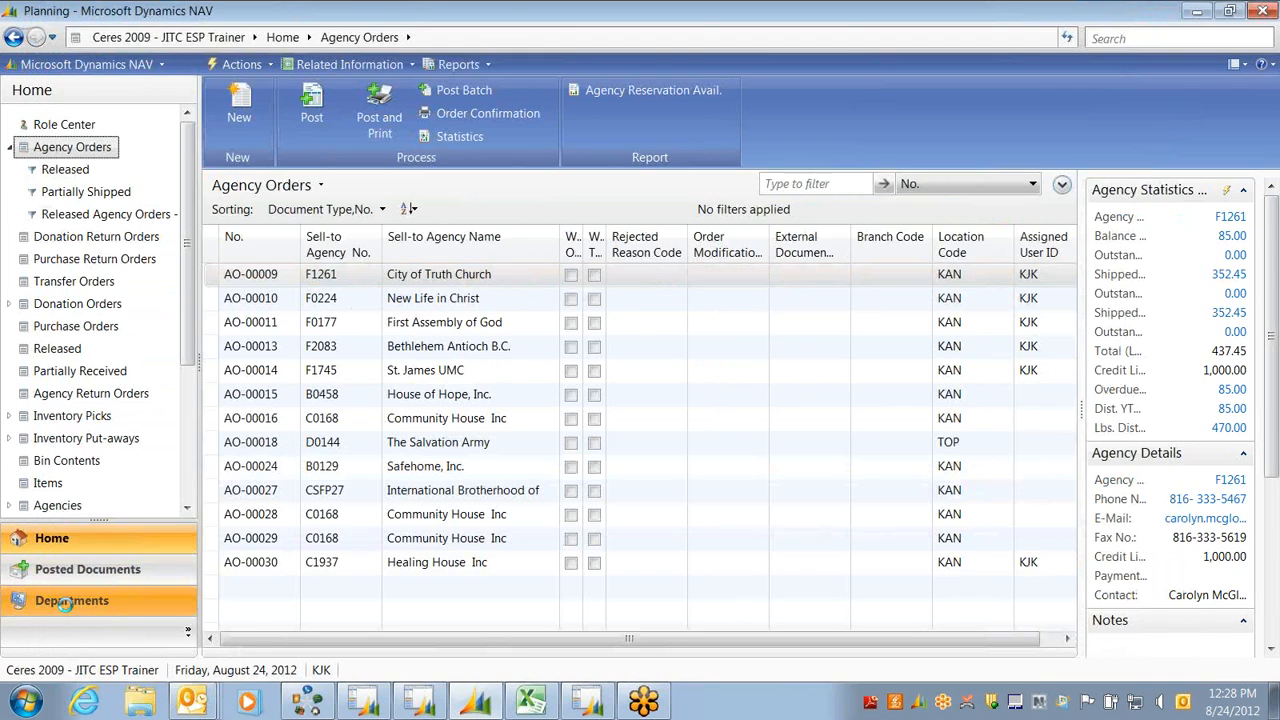
click(49, 676)
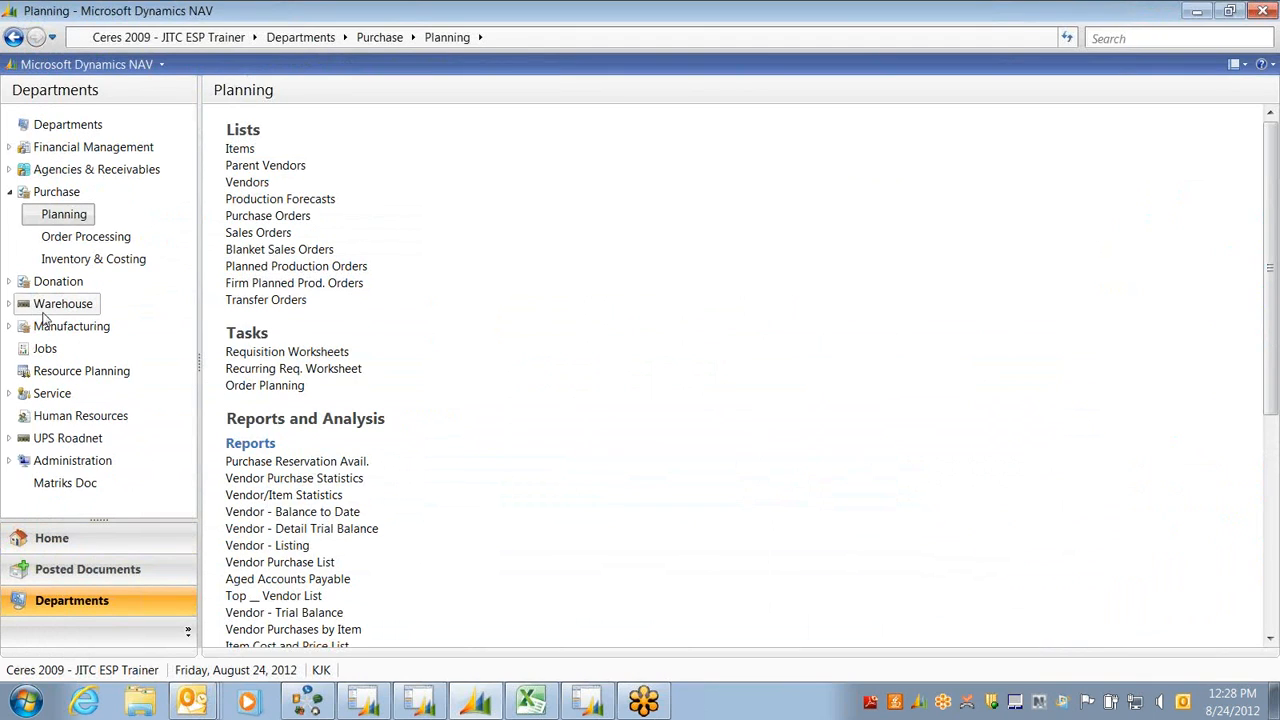
click(50, 305)
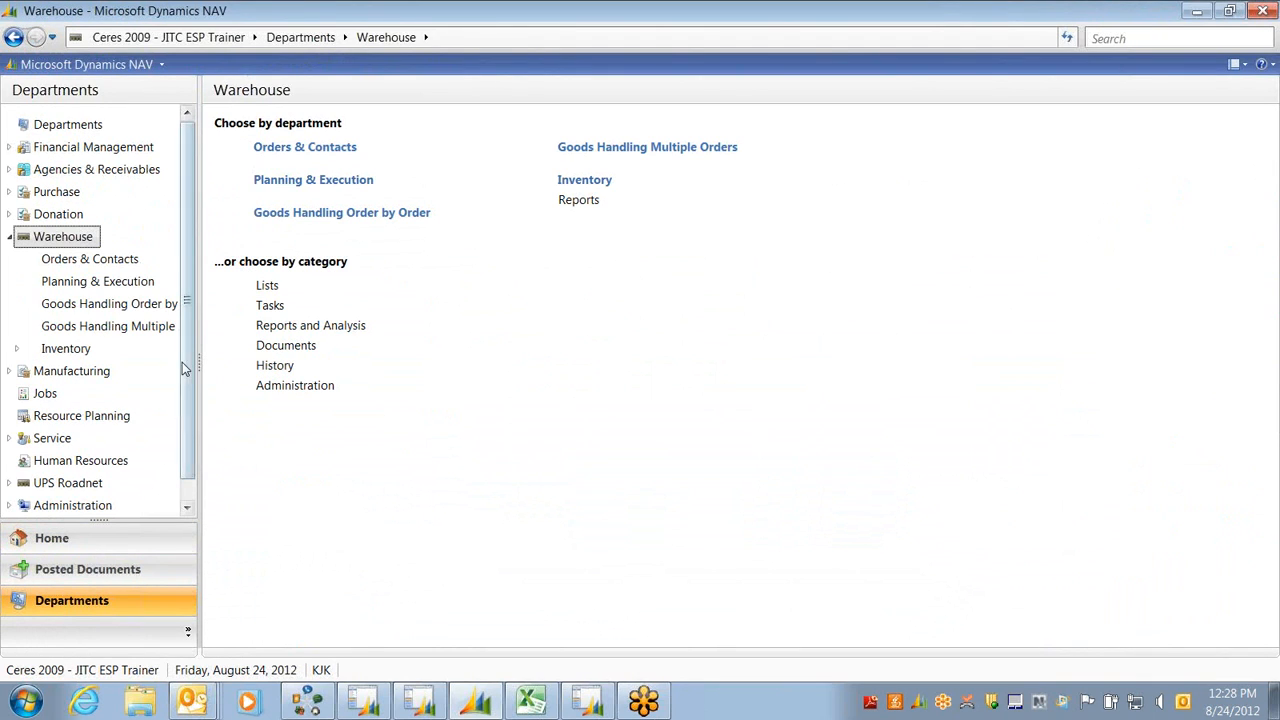
click(95, 281)
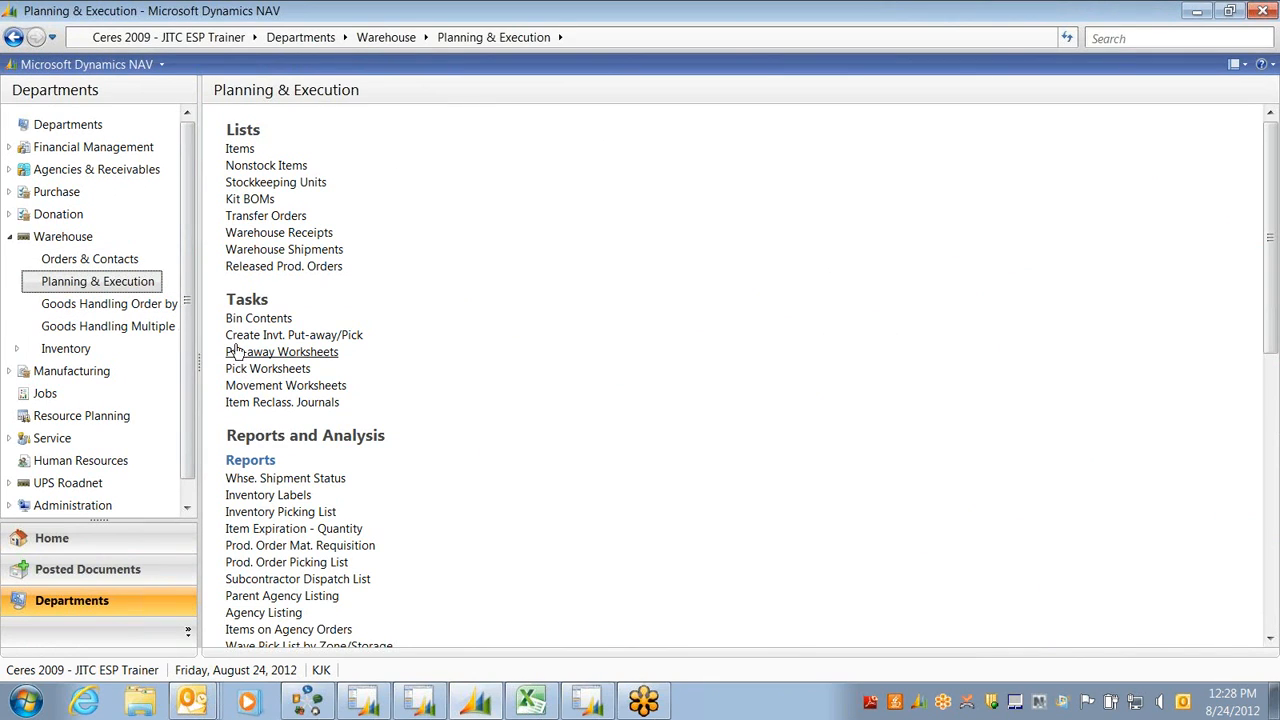
click(353, 341)
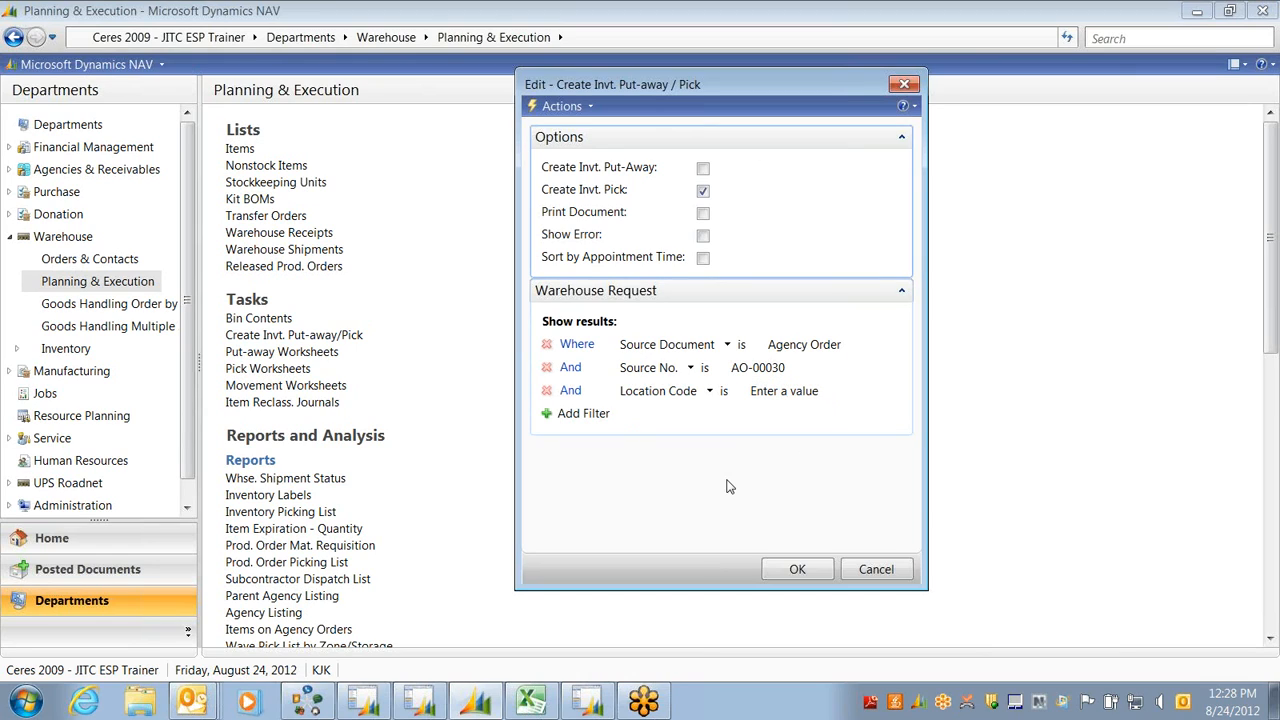
click(904, 86)
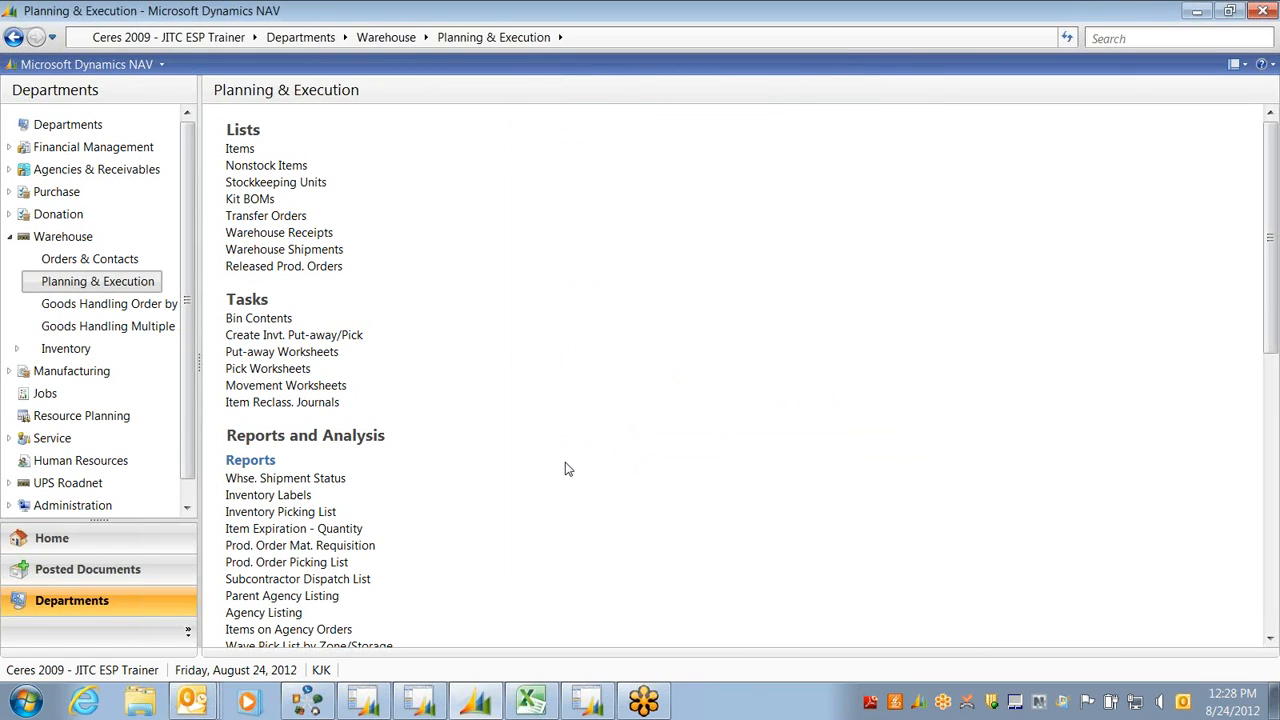
click(118, 302)
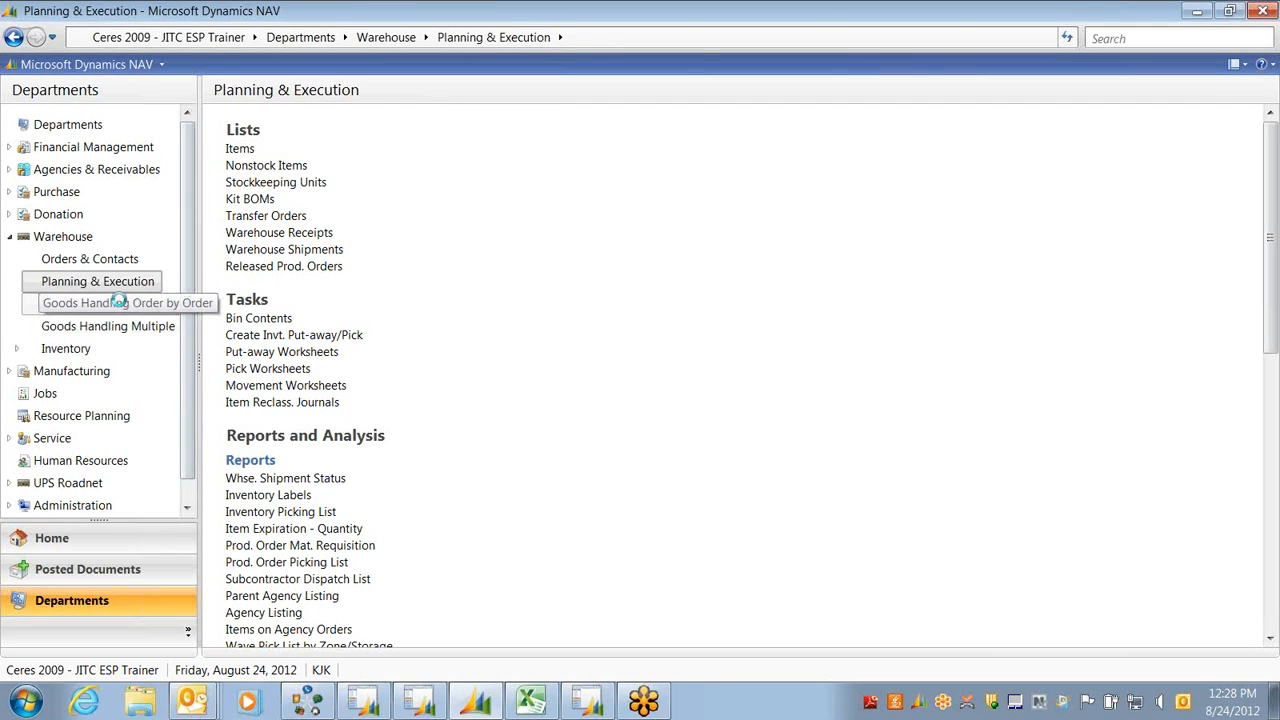
click(256, 166)
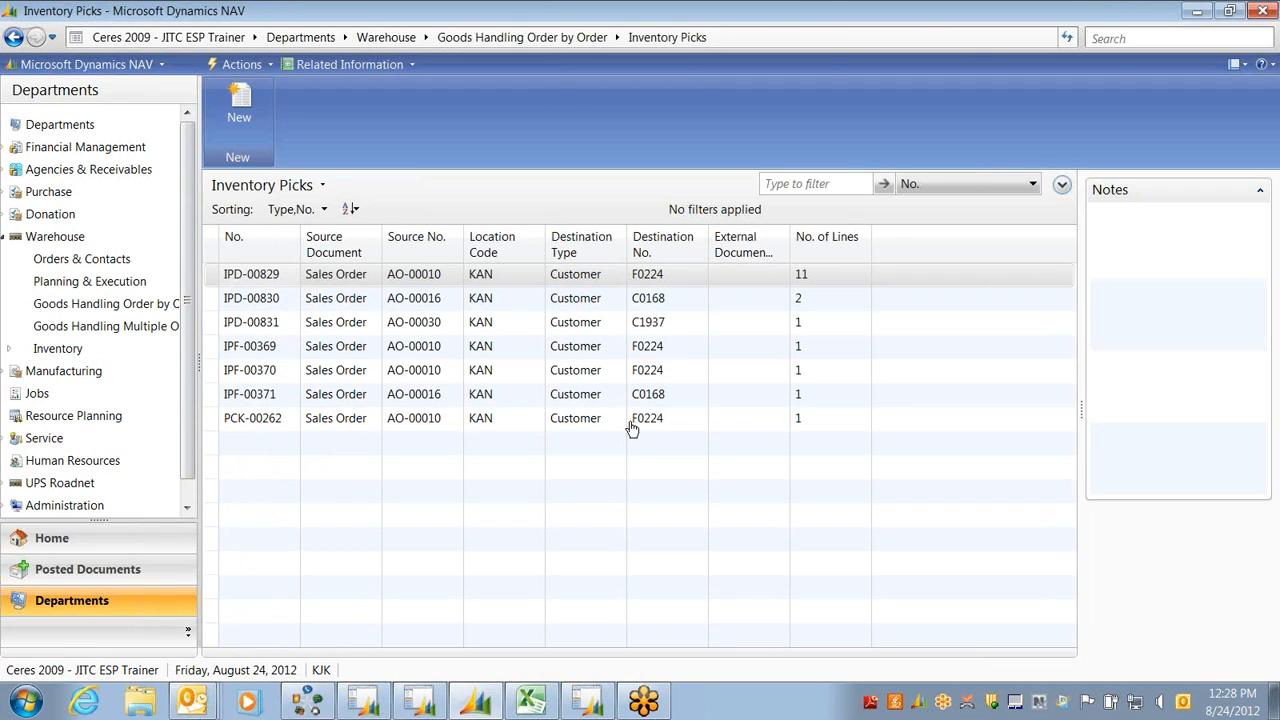
click(268, 420)
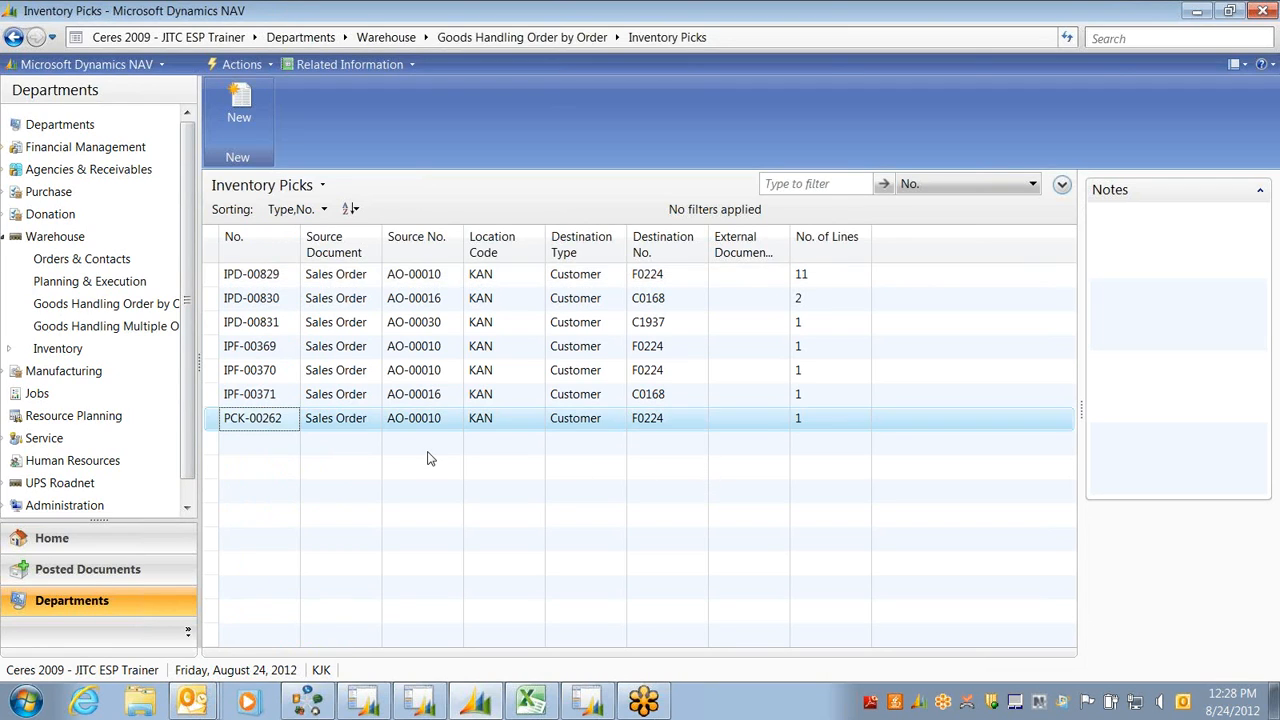
key(ctrl+n)
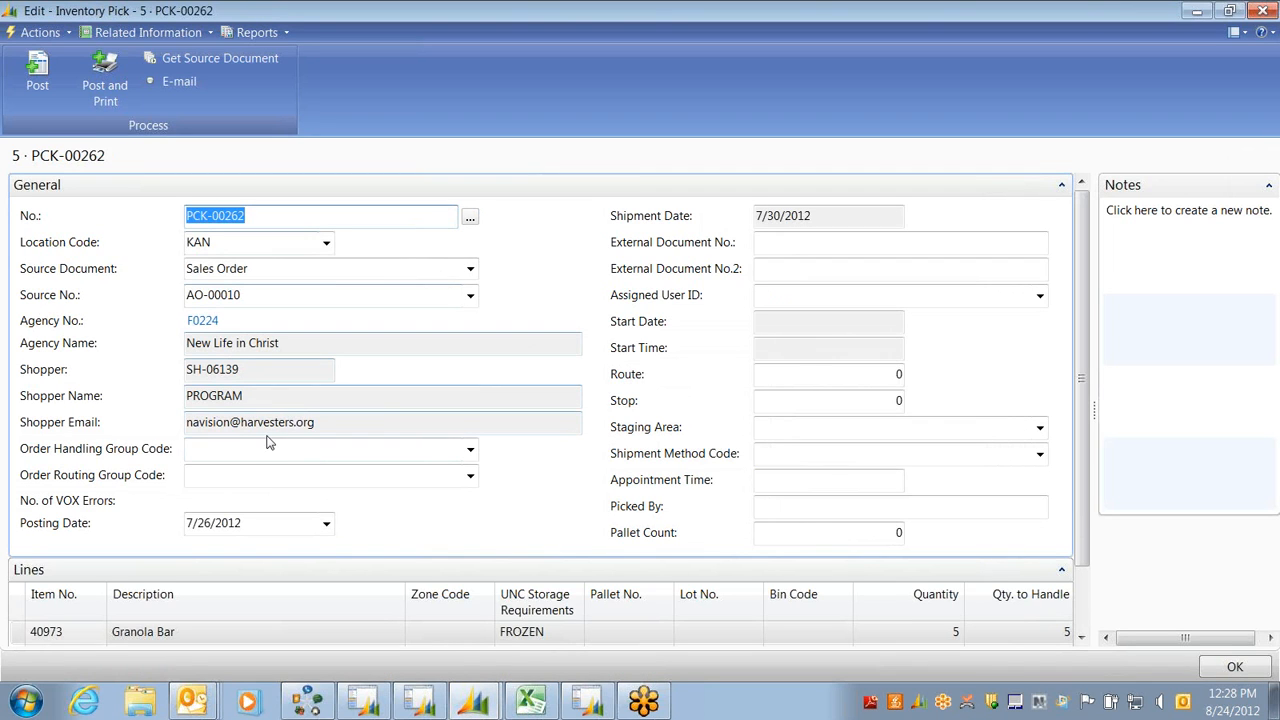
click(1073, 186)
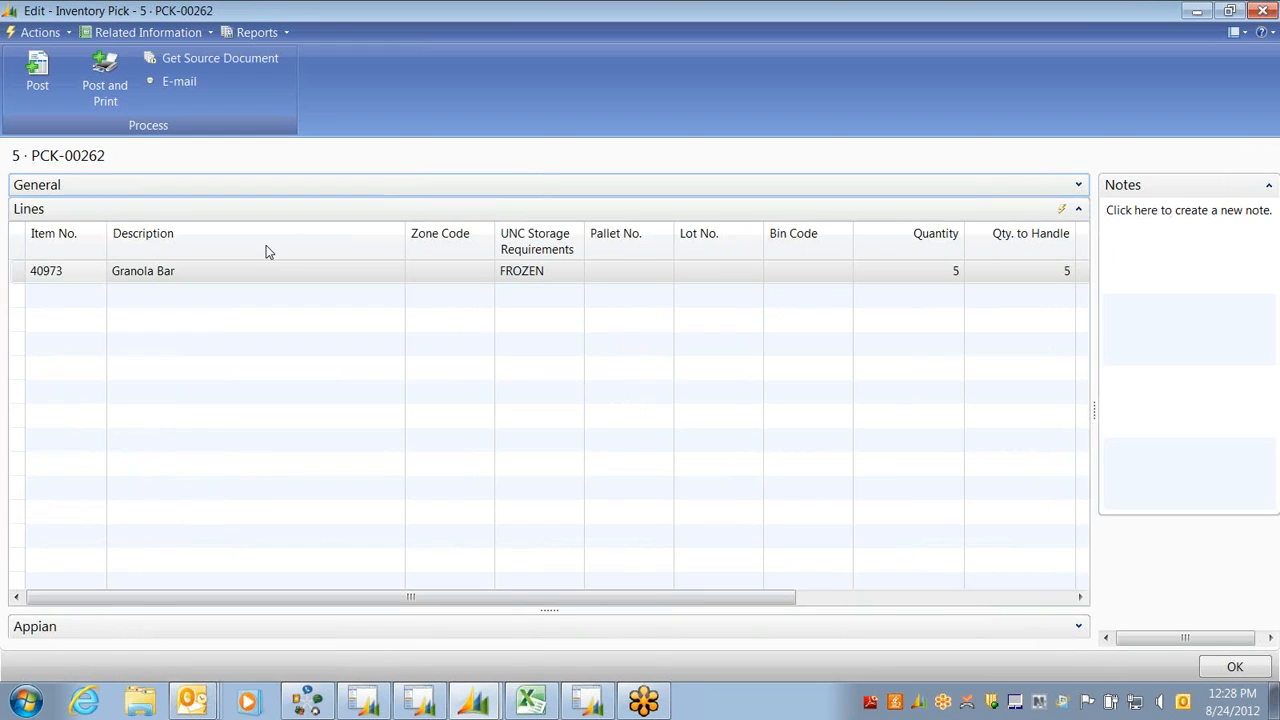
click(418, 624)
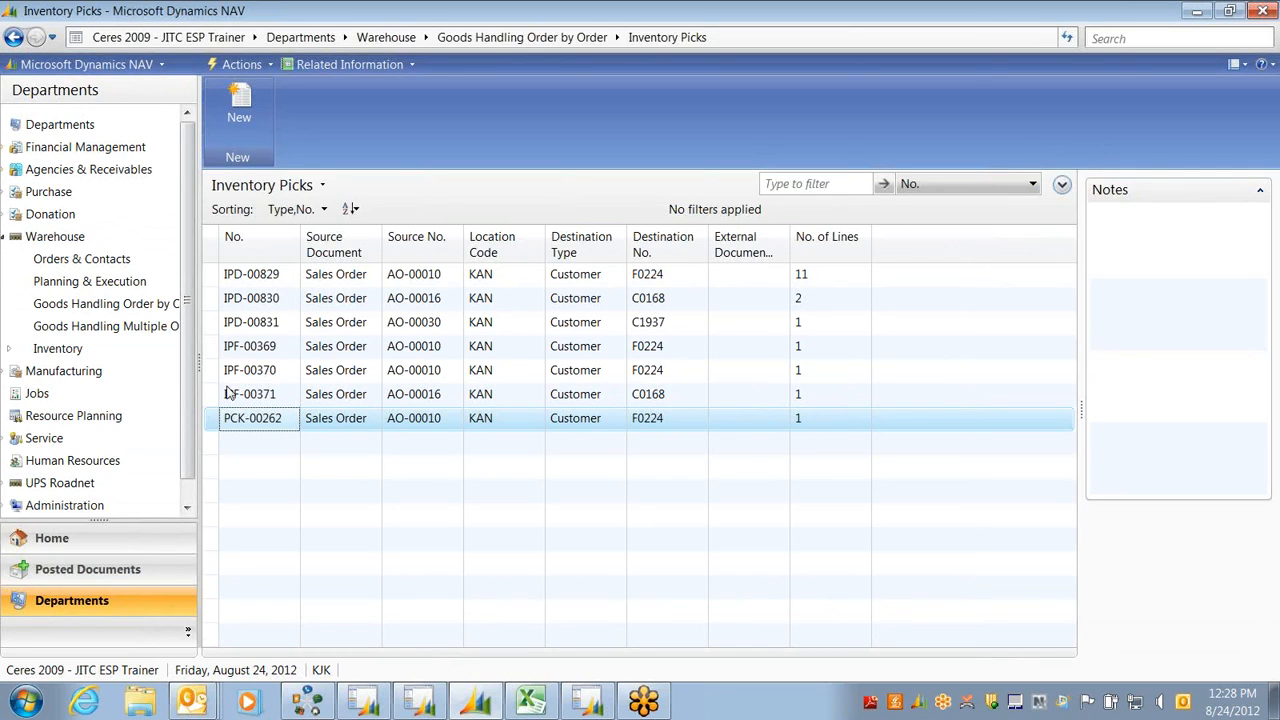
double_click(245, 325)
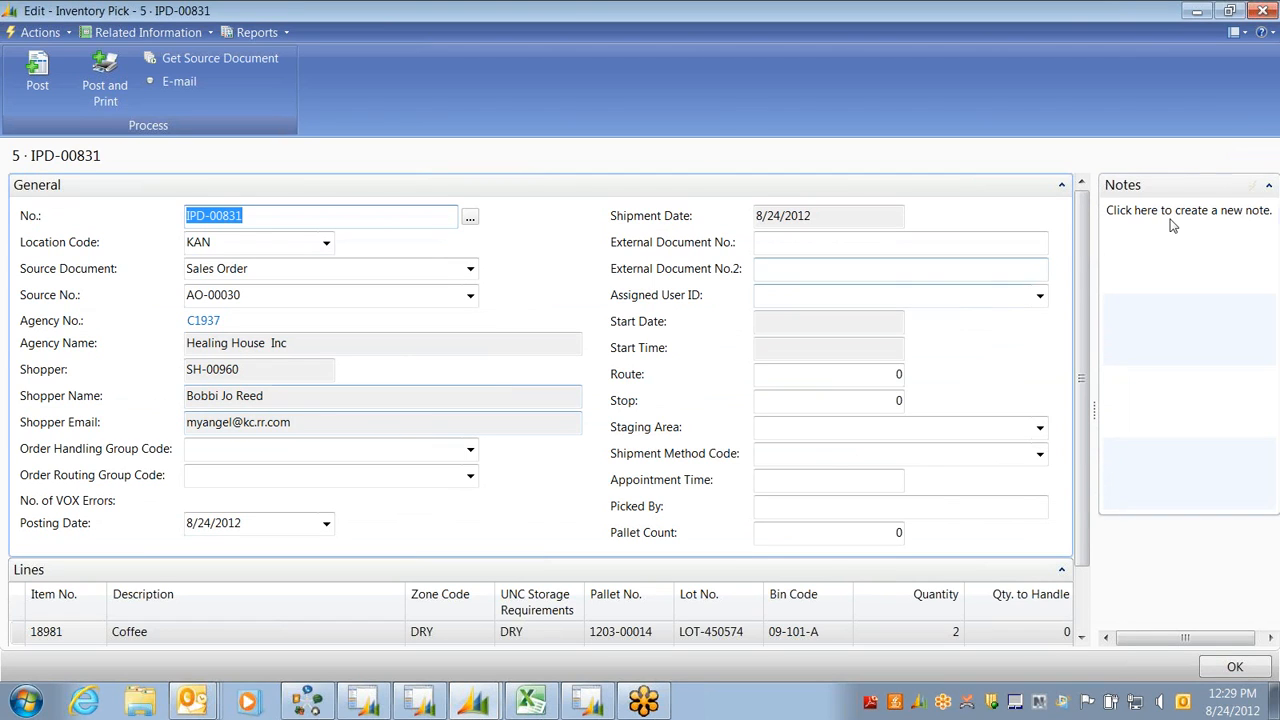
click(1061, 185)
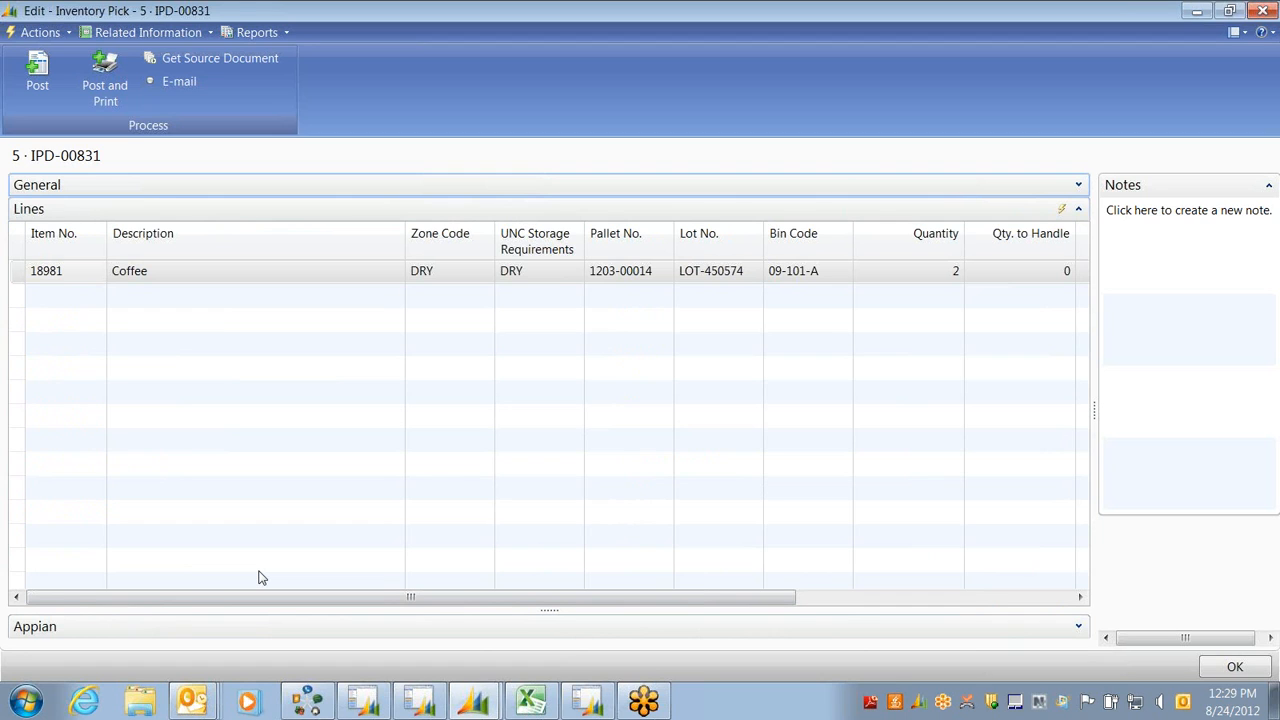
key(Escape)
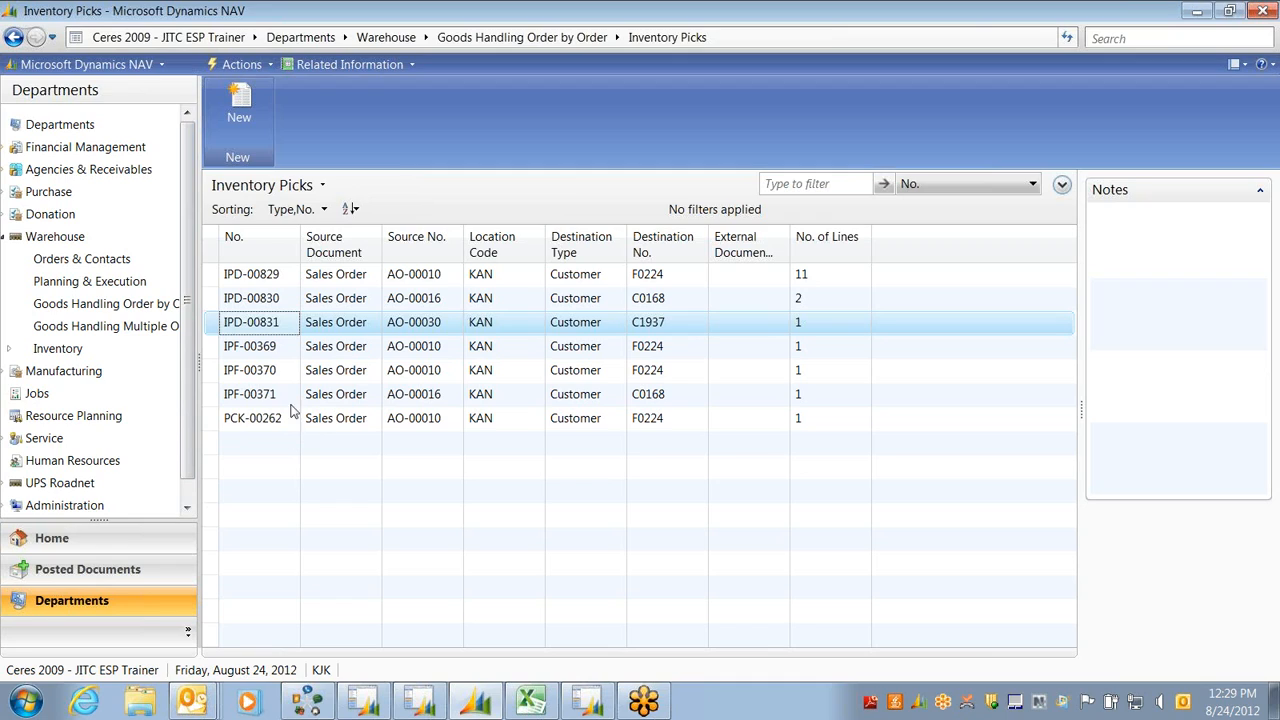
On pick IPD-00831, try Qty. to Handle 3 on the Coffee line, then revert to 0 after the error
double_click(220, 330)
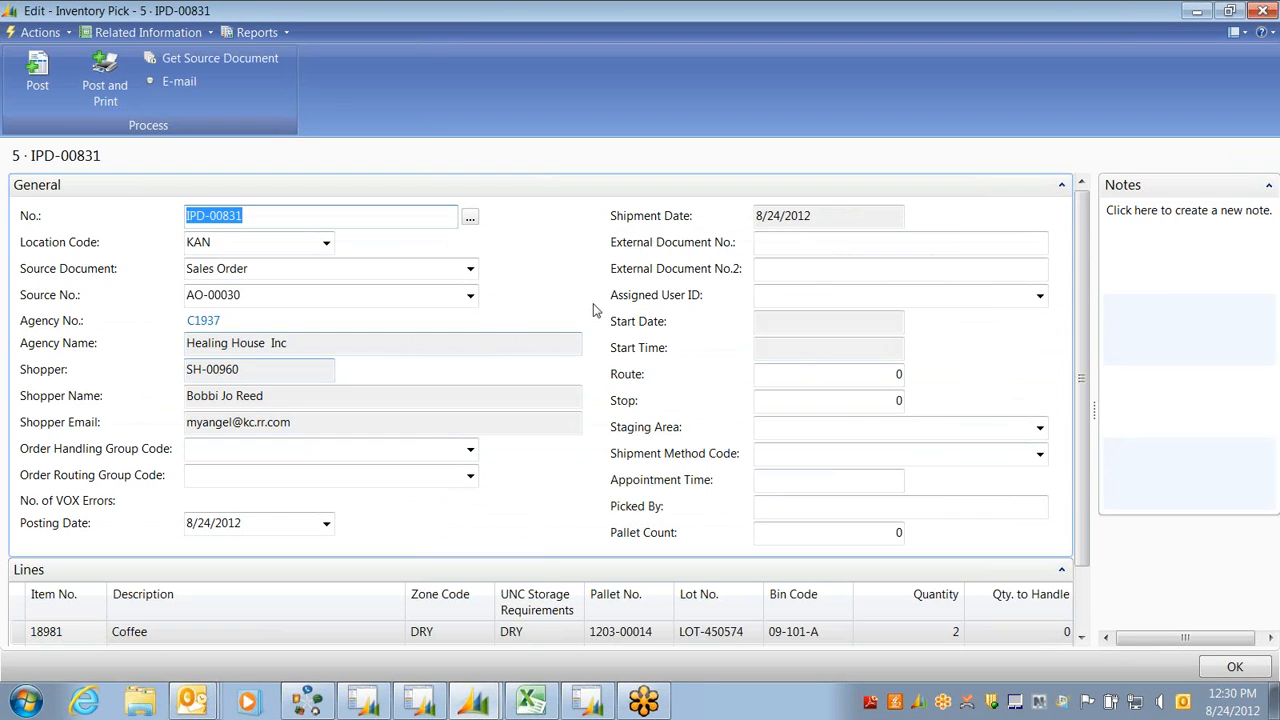
click(1061, 186)
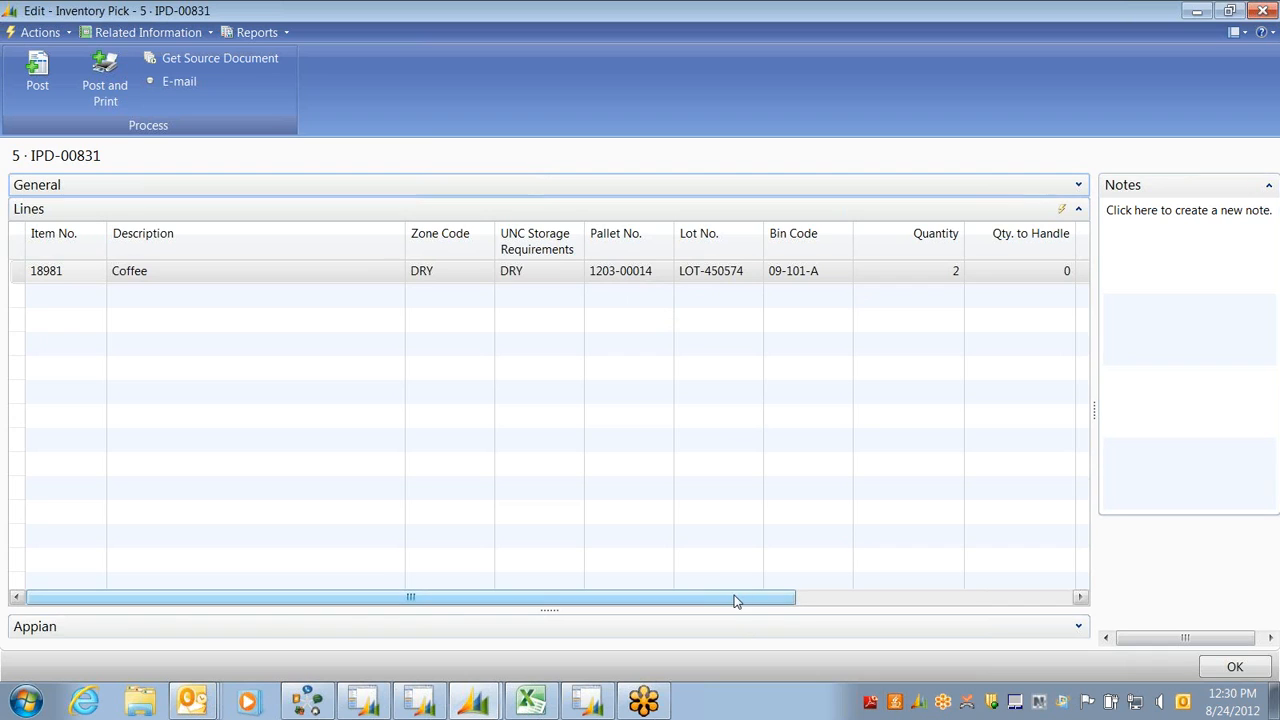
drag(737, 600, 845, 600)
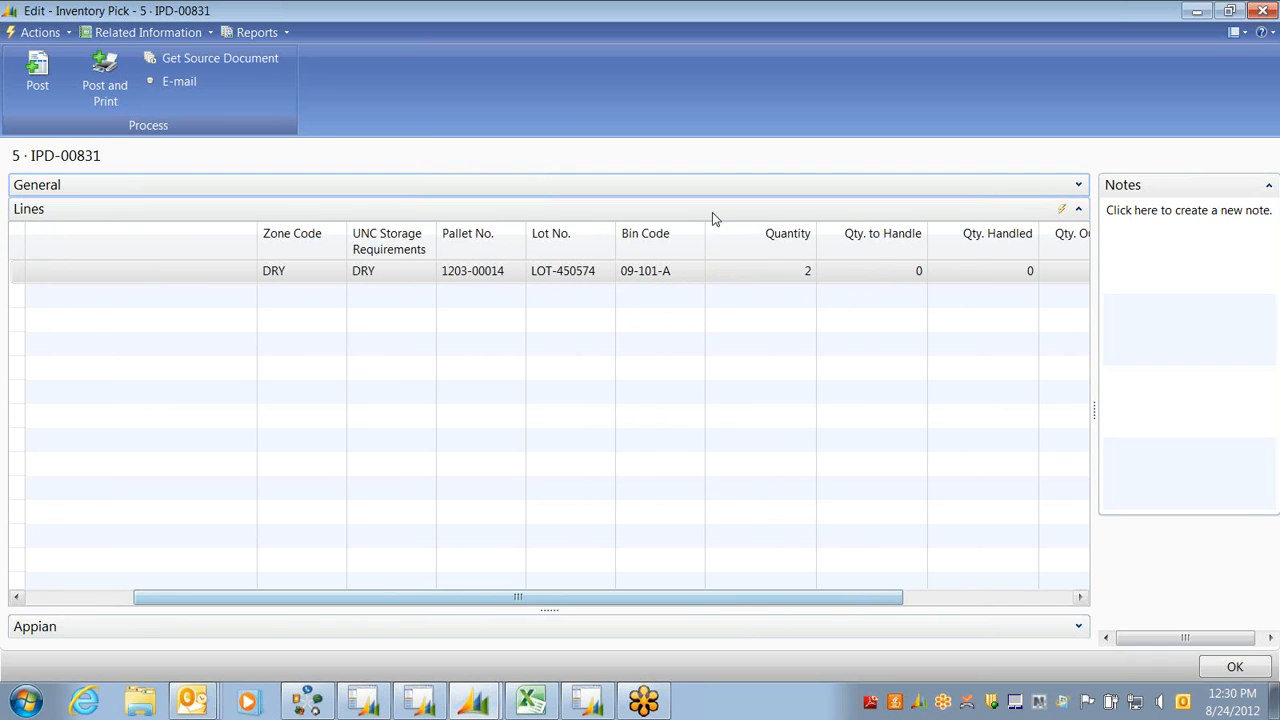
click(788, 274)
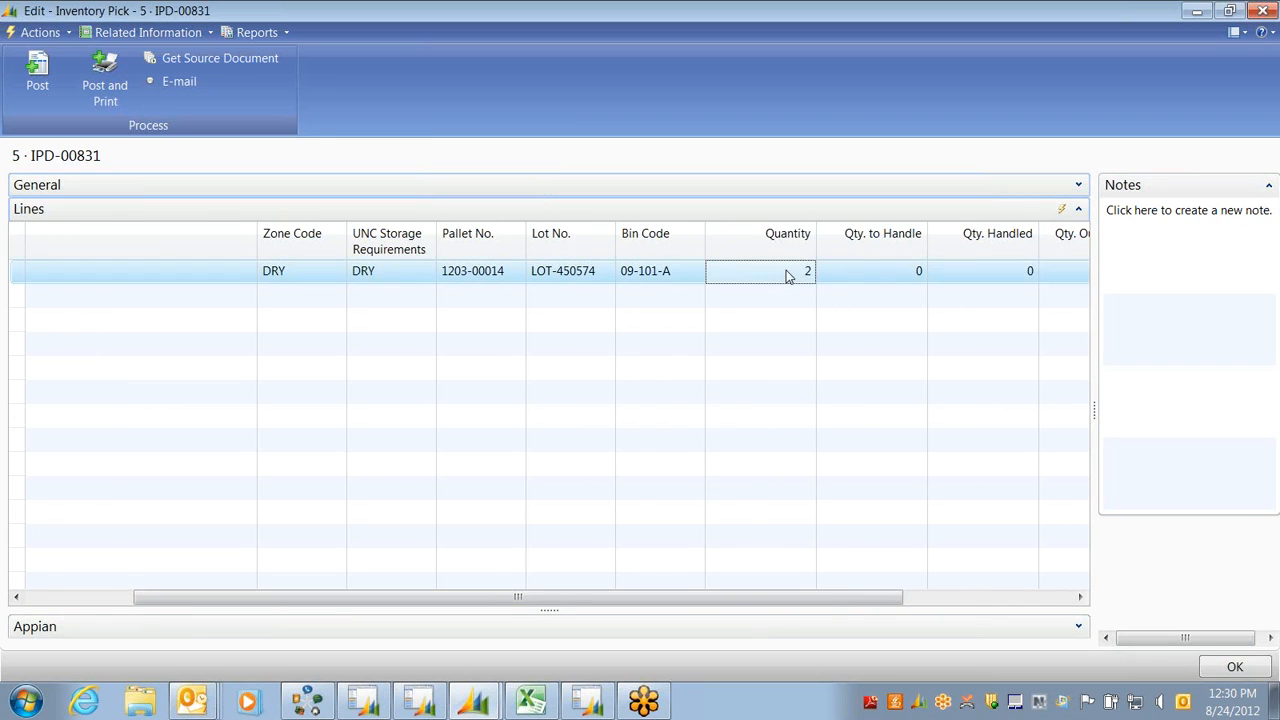
click(855, 280)
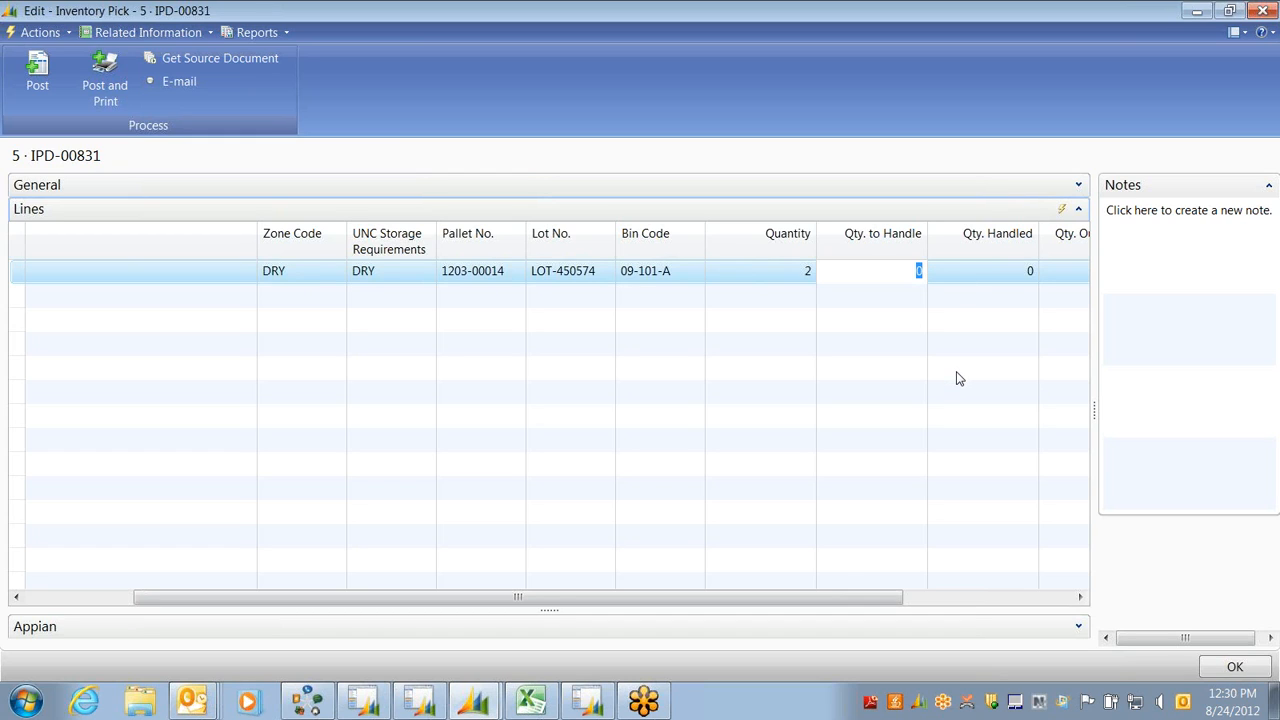
text(3)
key(Tab)
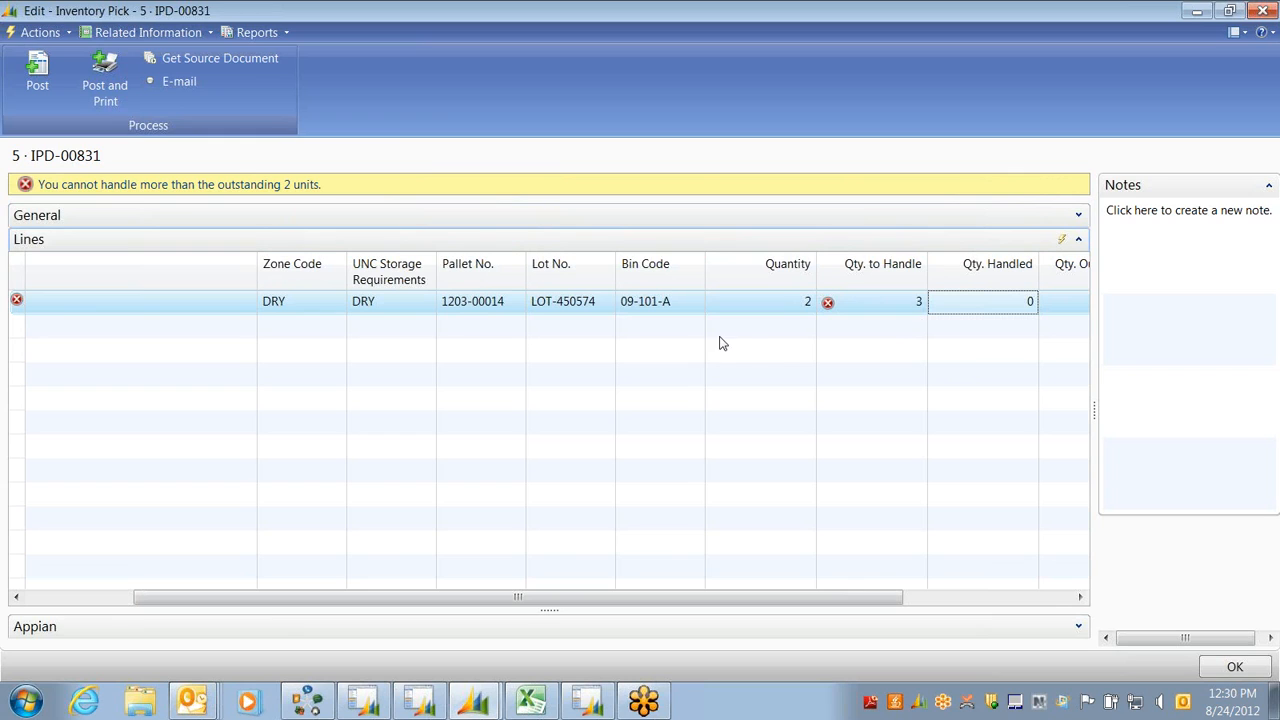
key(Escape)
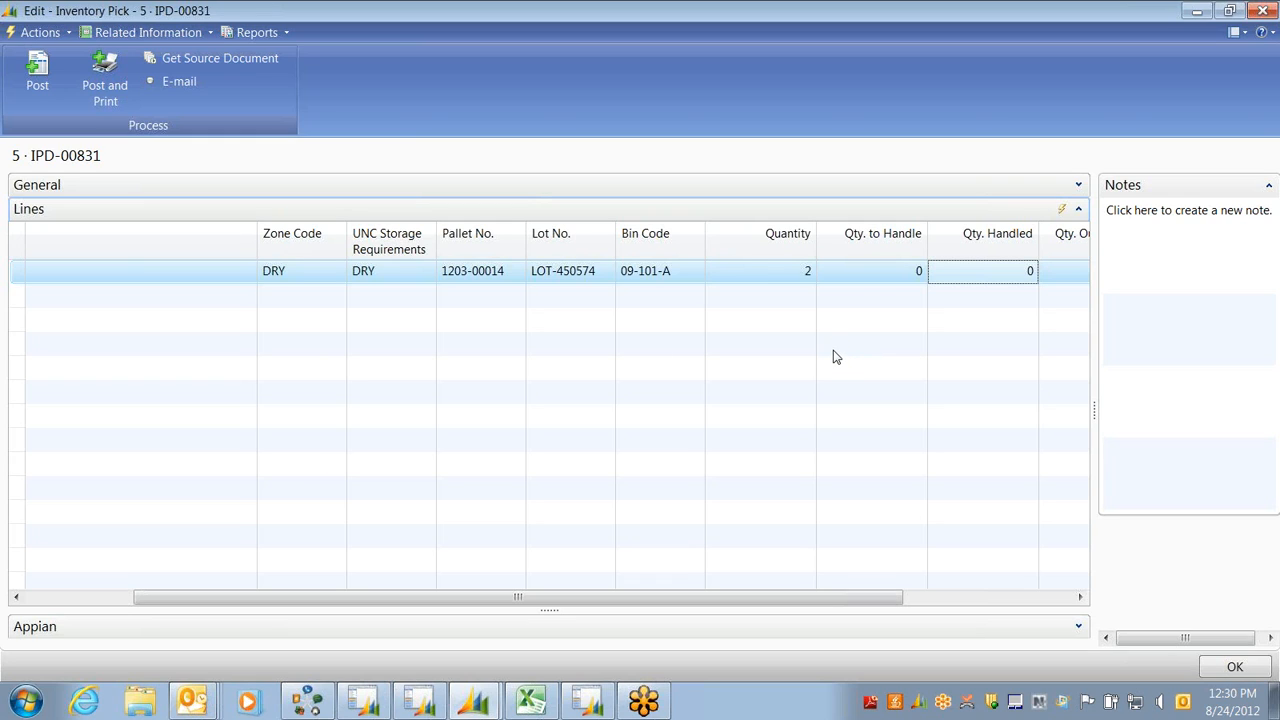
Autofill the Coffee line's Qty. to Handle to 2 and scroll the lines to review columns
click(871, 280)
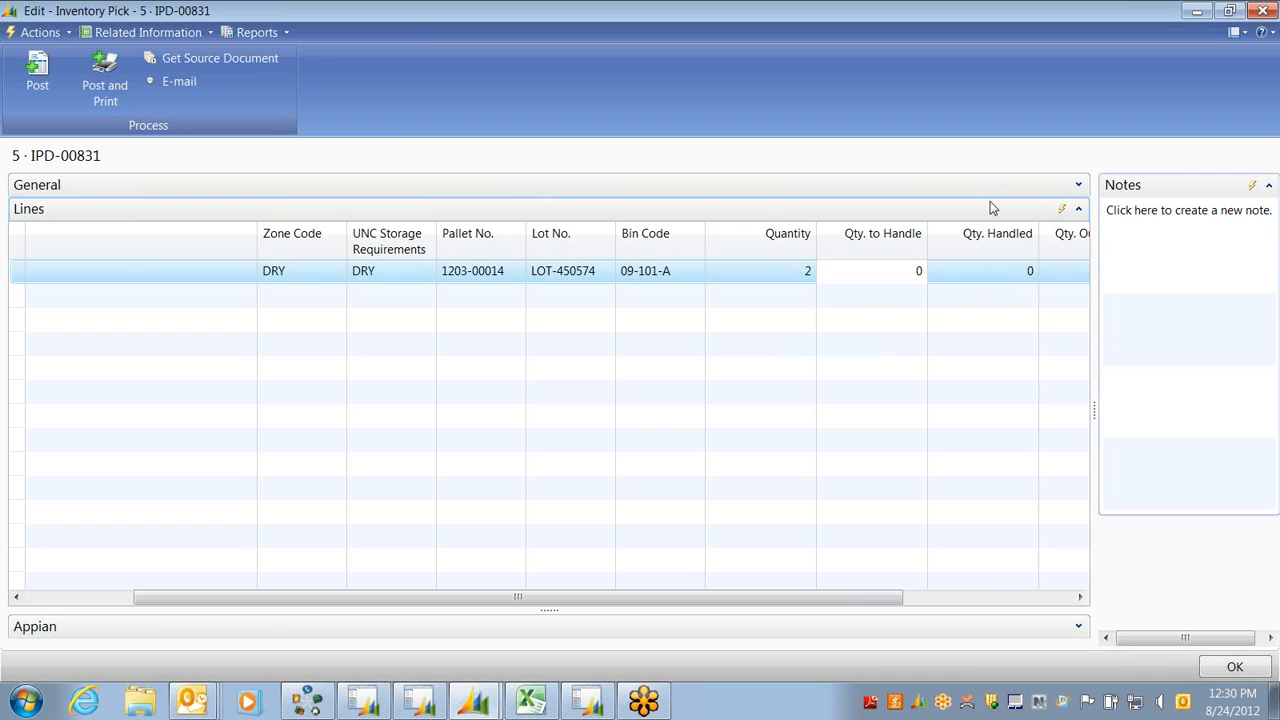
click(26, 35)
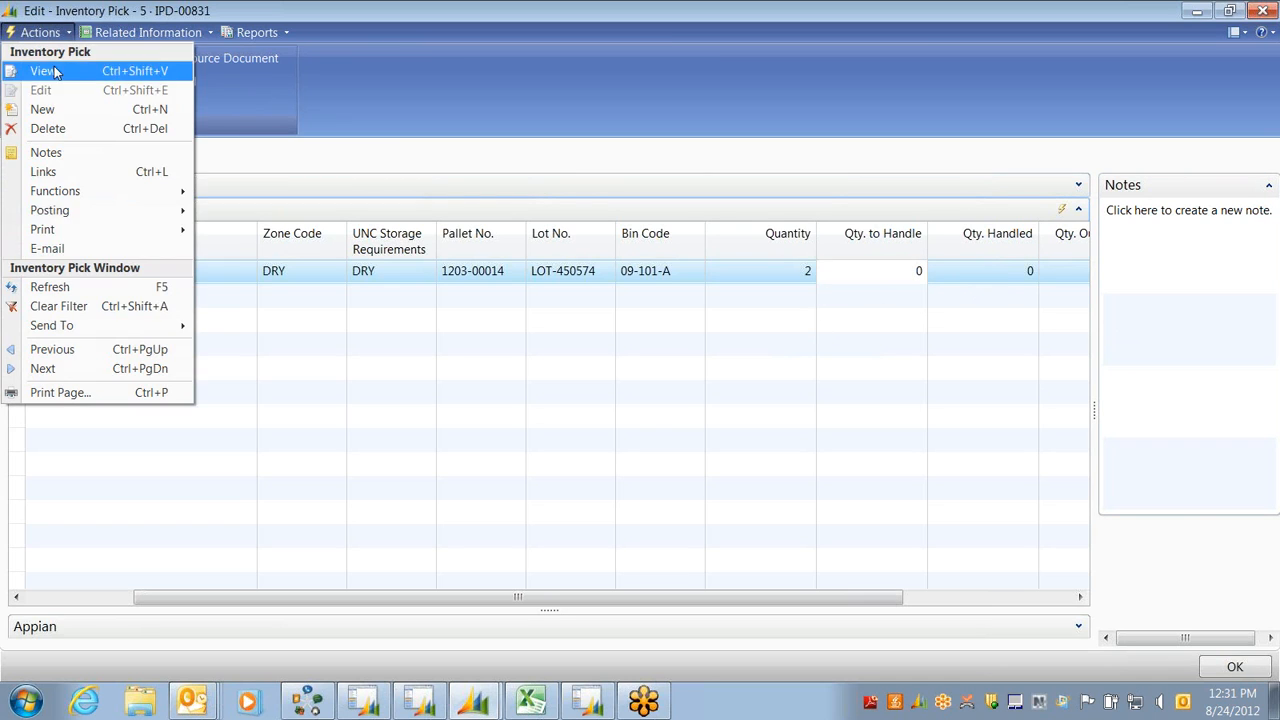
mouse_move(62, 193)
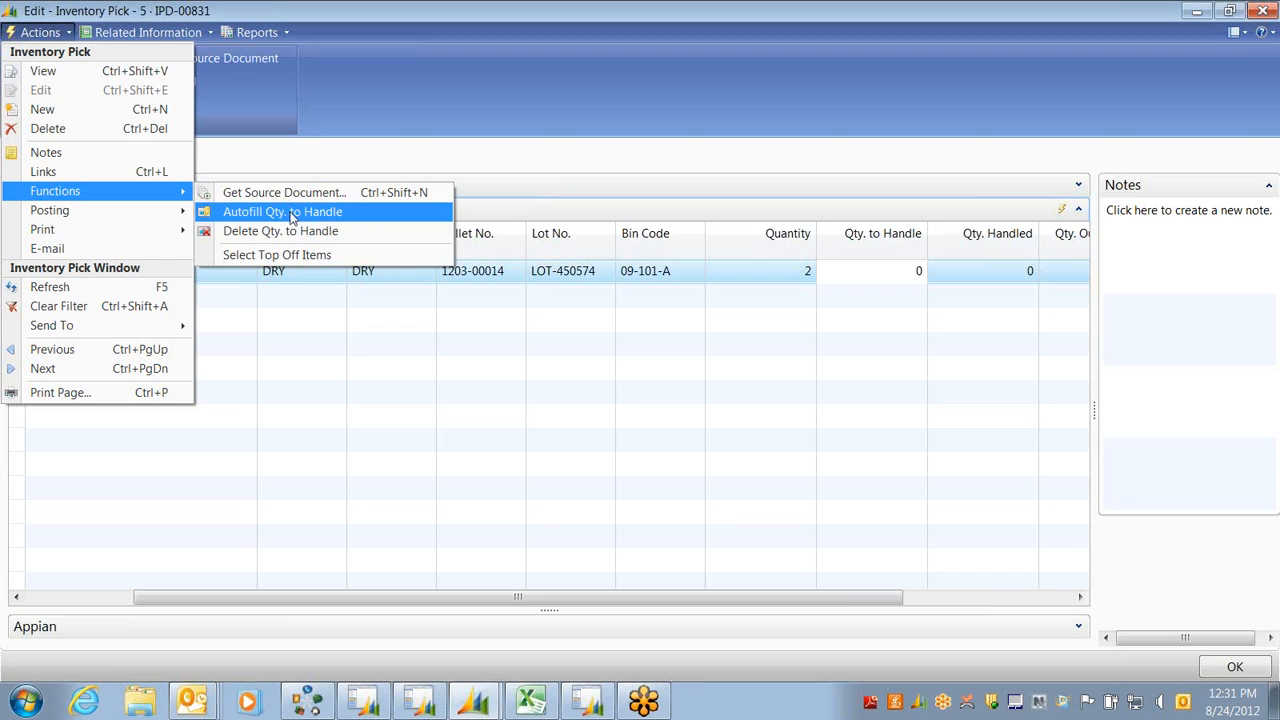
click(230, 219)
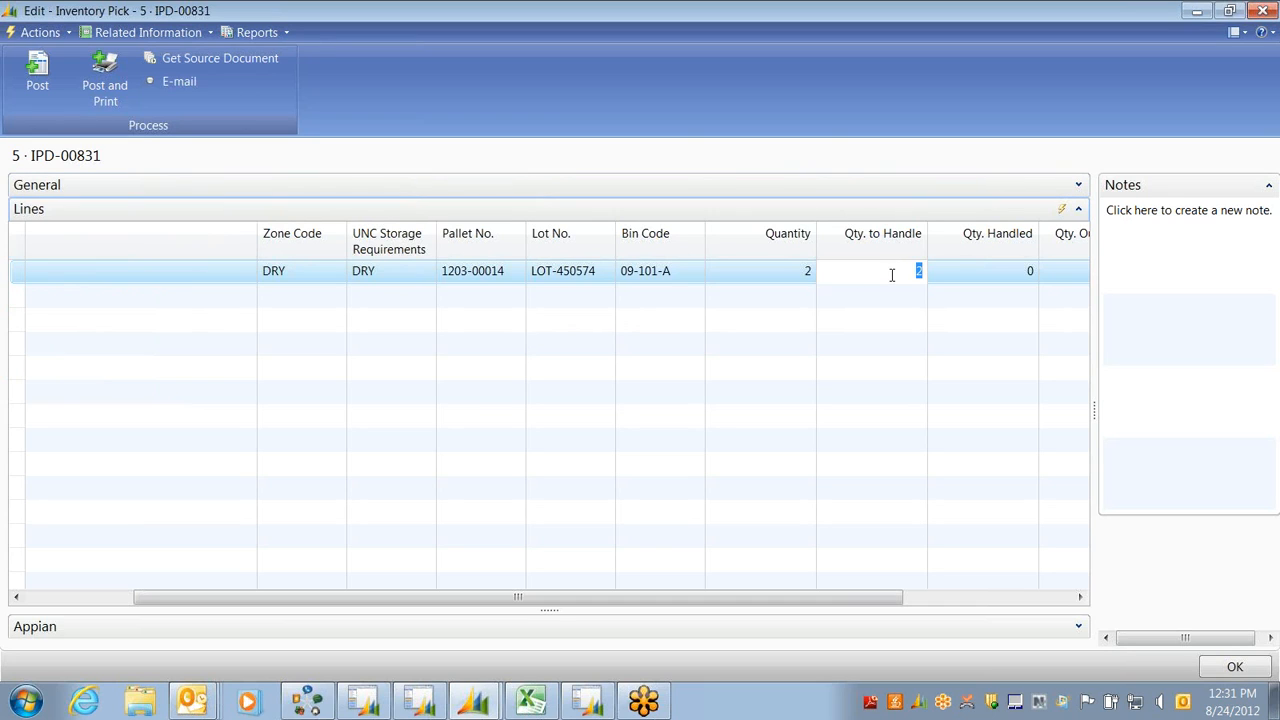
drag(527, 597, 926, 601)
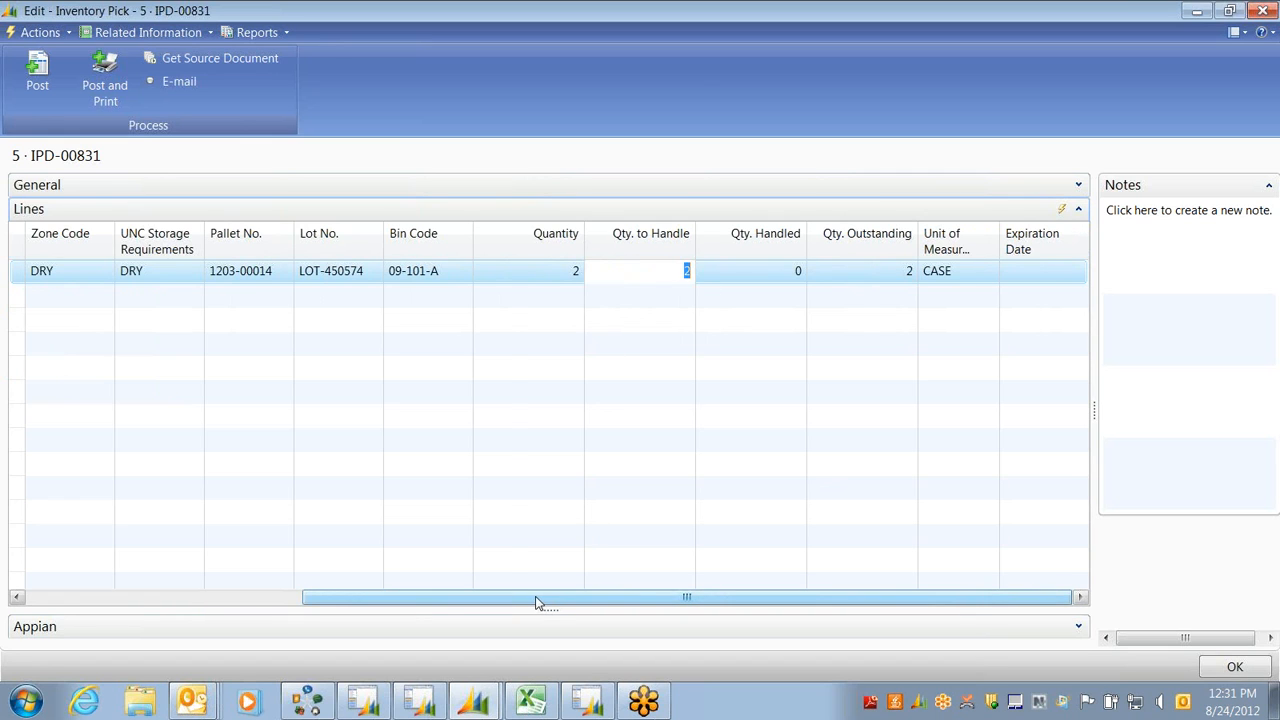
drag(536, 603, 260, 595)
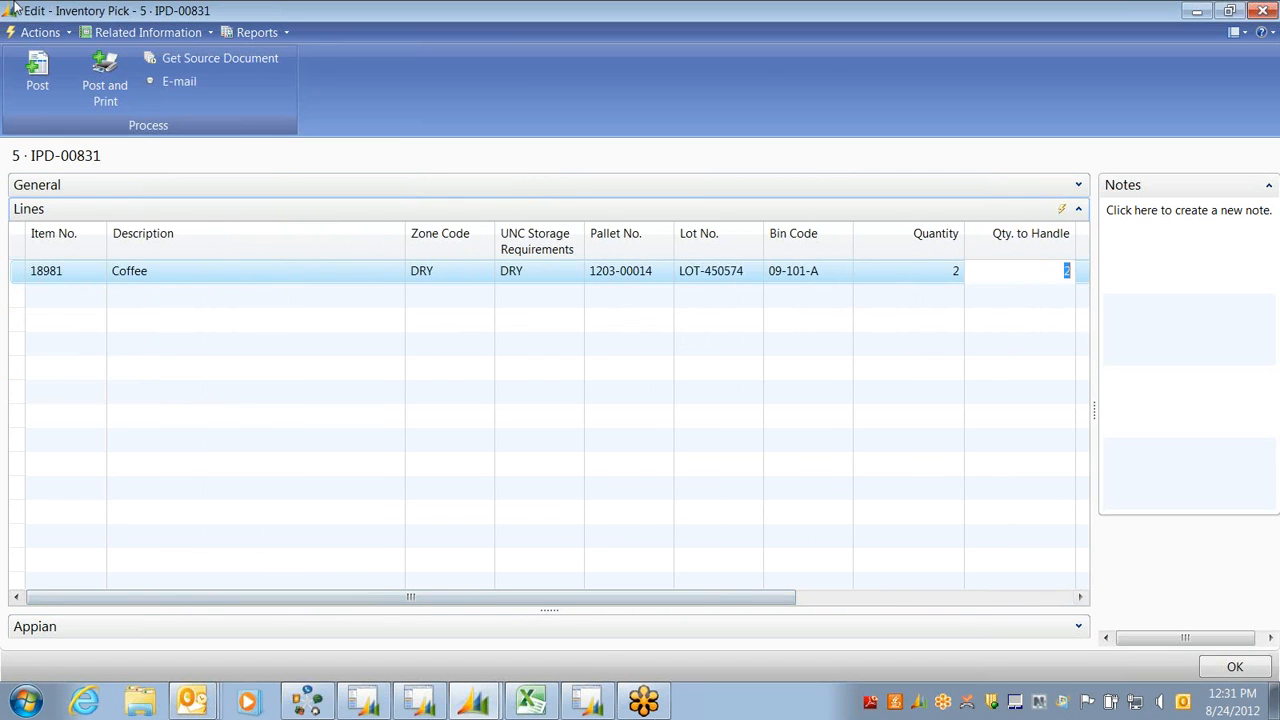
Post inventory pick IPD-00831 using the Ship option
click(36, 78)
click(632, 364)
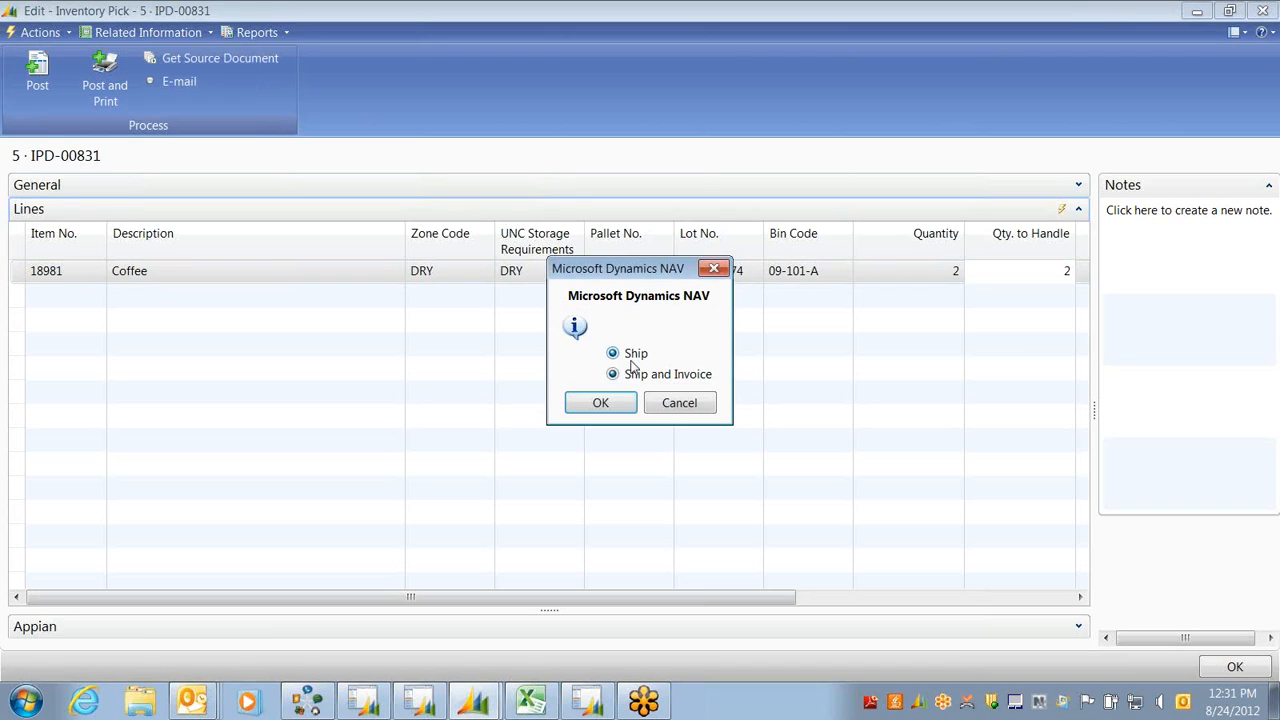
click(602, 405)
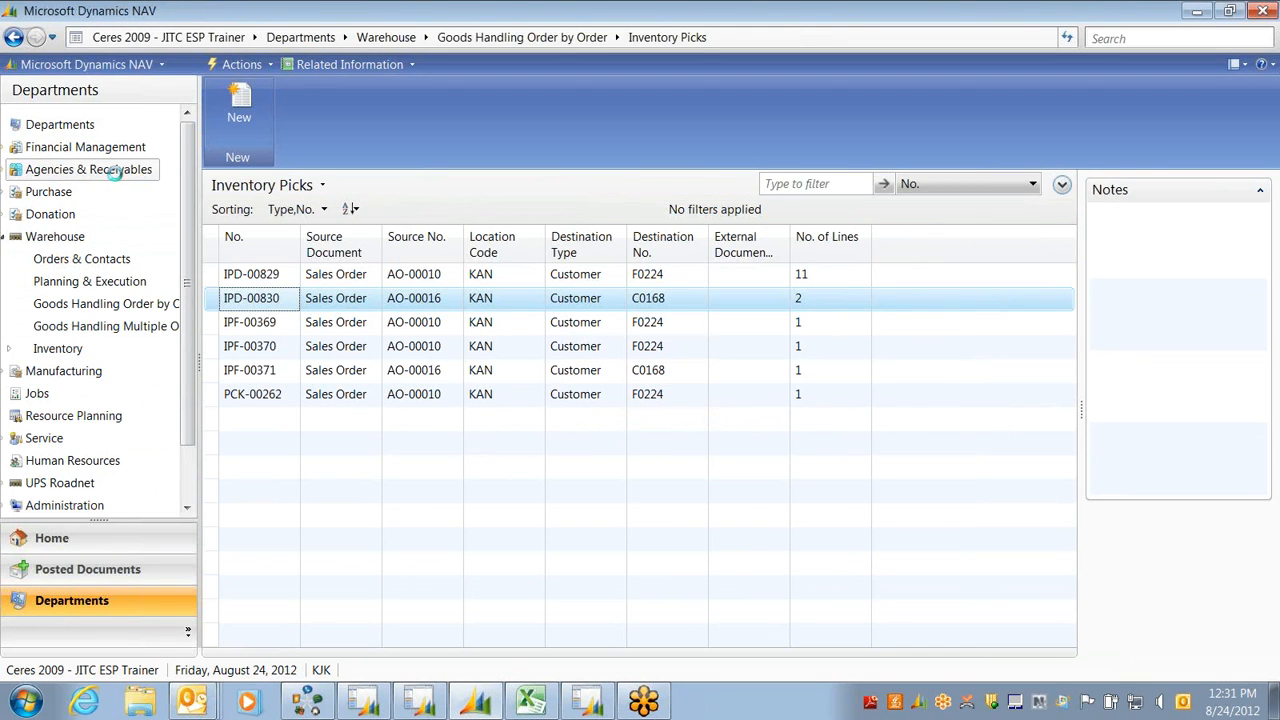
Go to Agencies & Receivables > Order Processing > Agency Orders and open order AO-00030
click(115, 172)
click(298, 180)
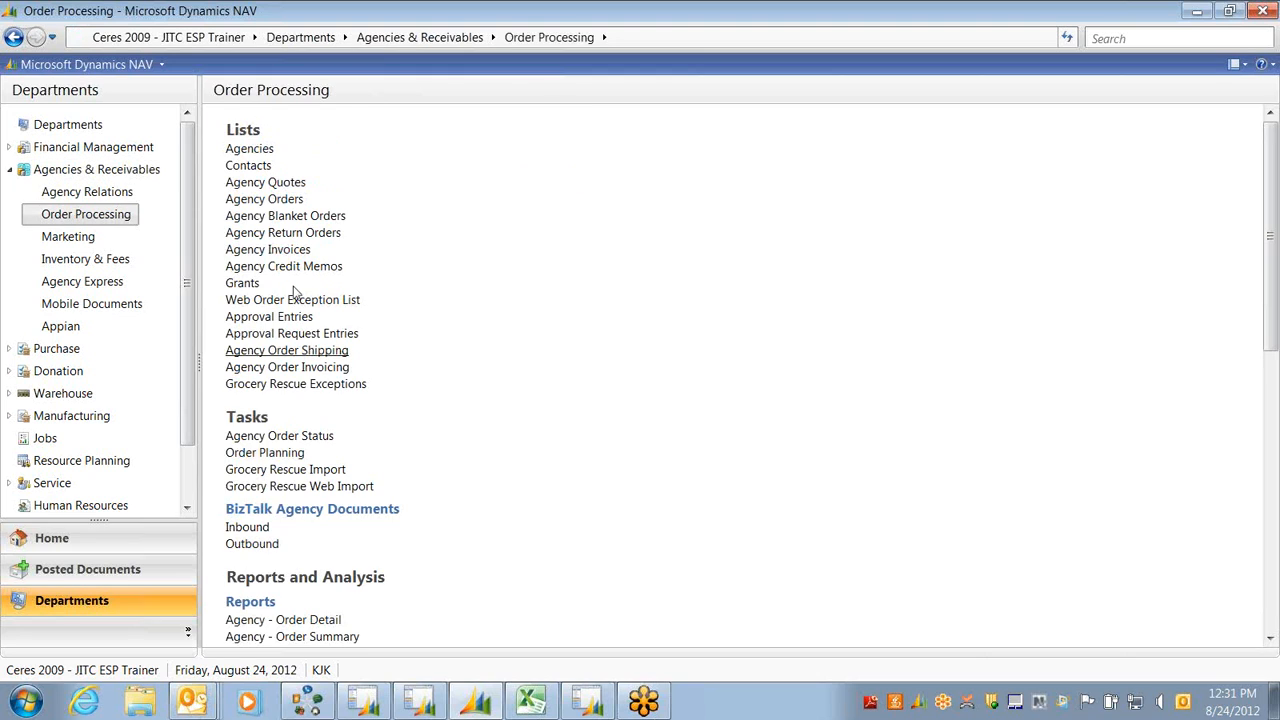
click(252, 199)
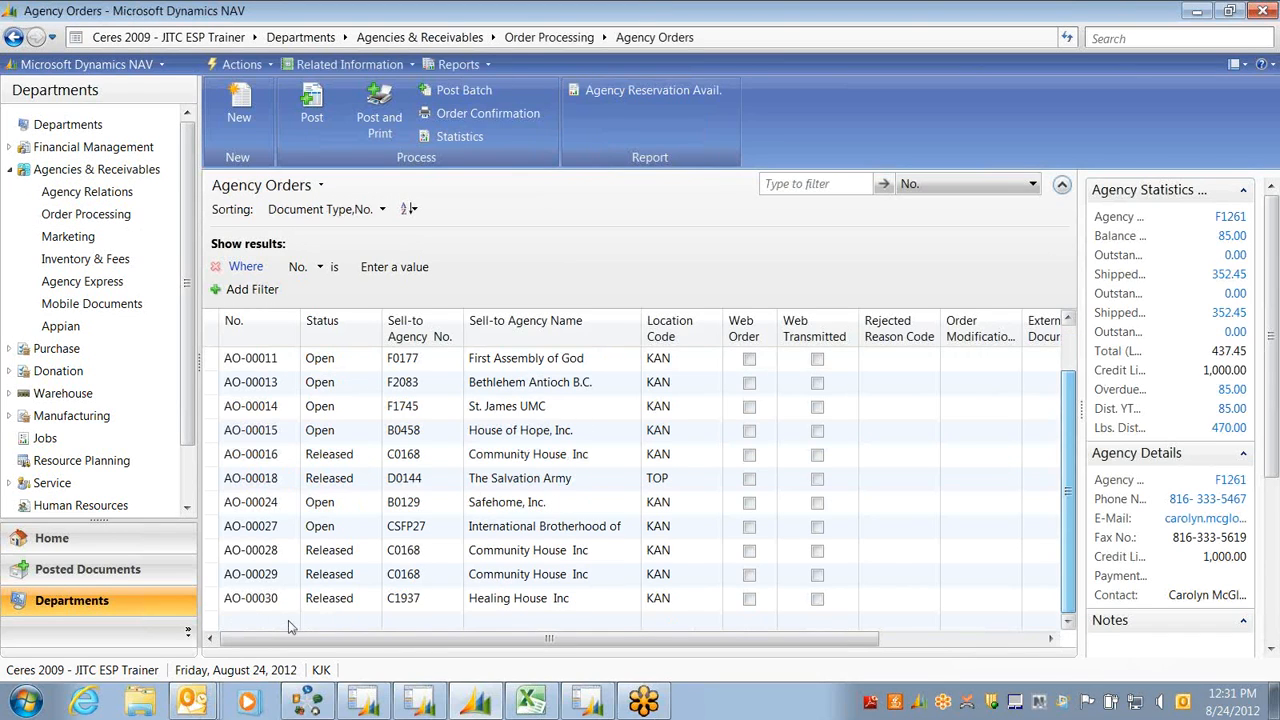
click(255, 600)
double_click(252, 600)
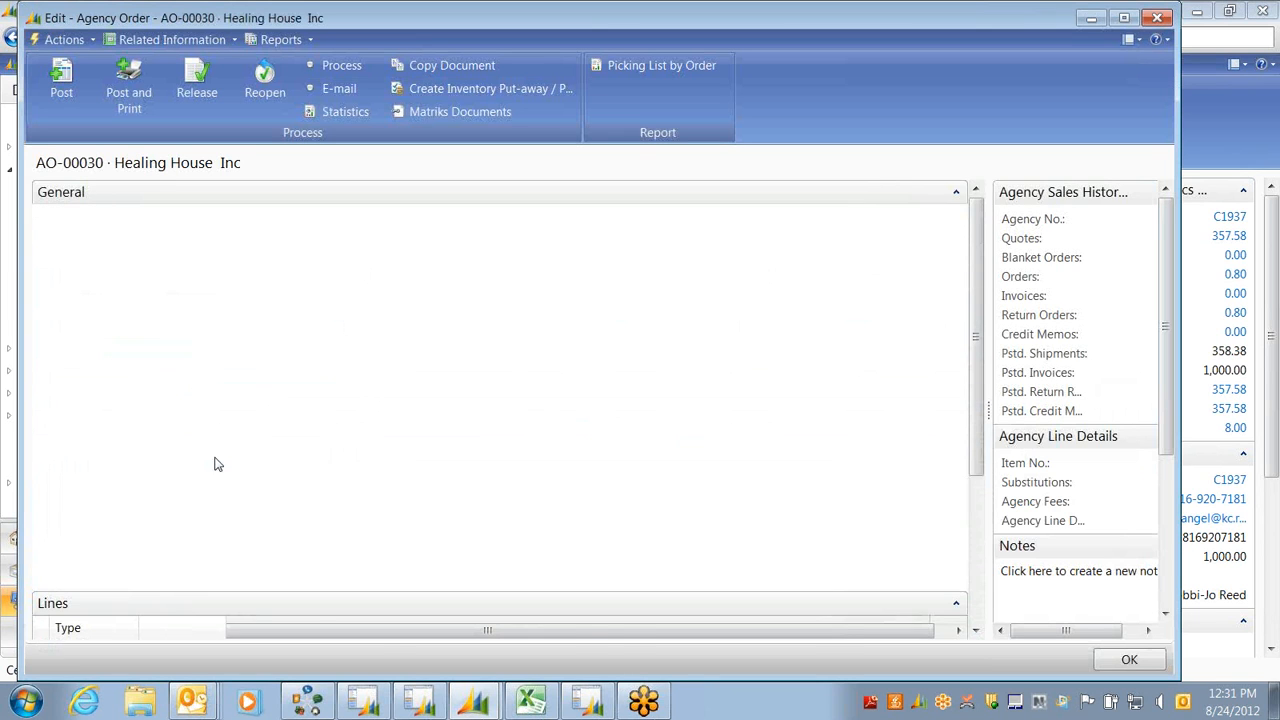
Check the Coffee line's shipped quantity, then view AO-00030 statistics: 0.80 total, quantity 2, 100% profit
click(838, 194)
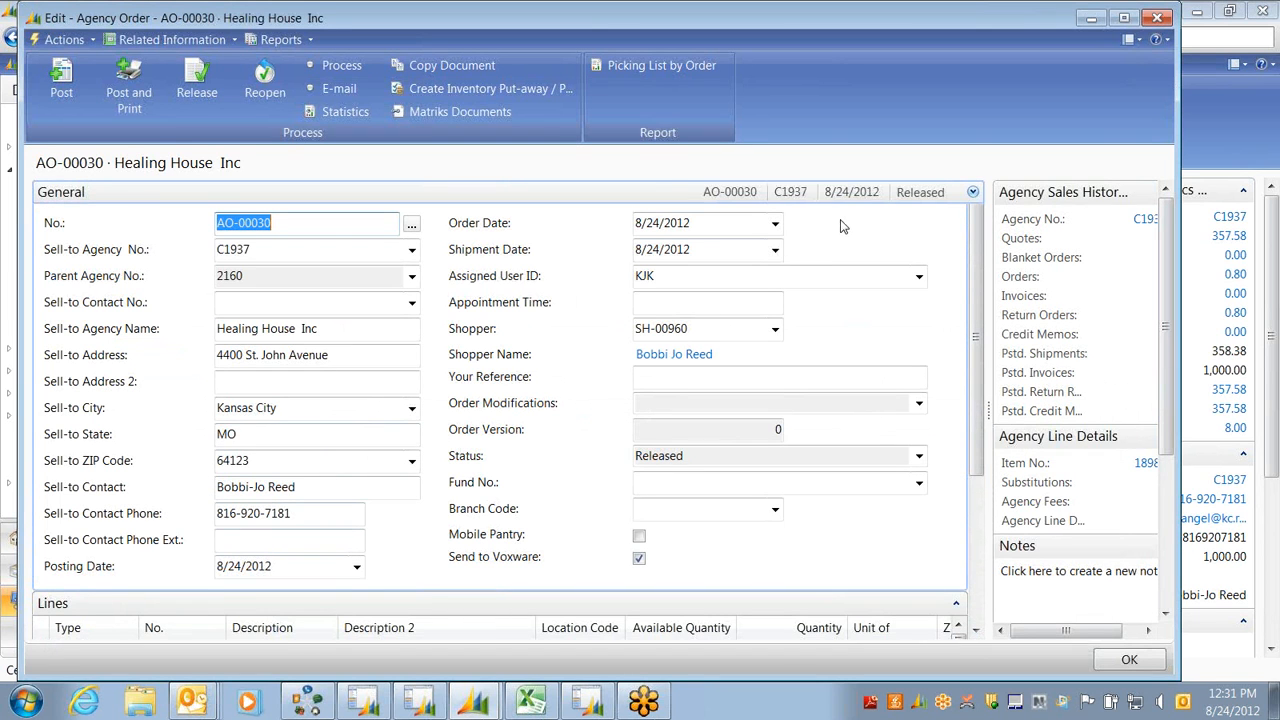
drag(230, 469, 669, 476)
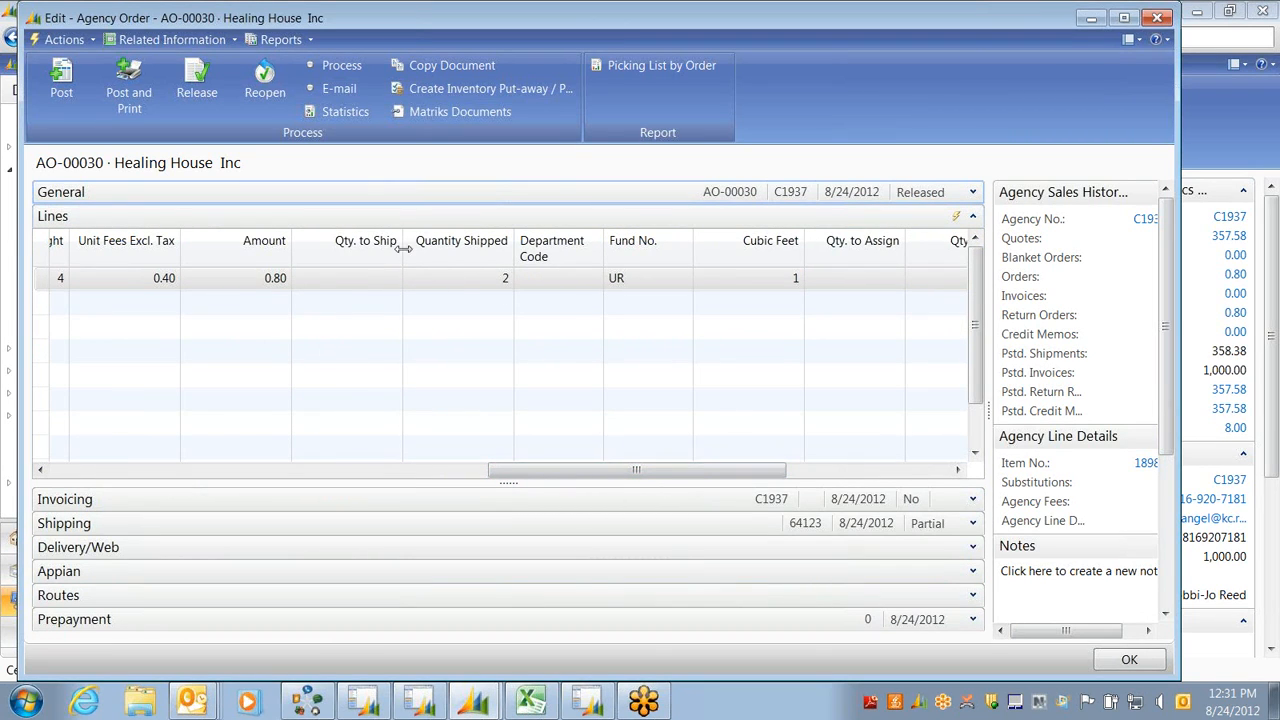
click(460, 279)
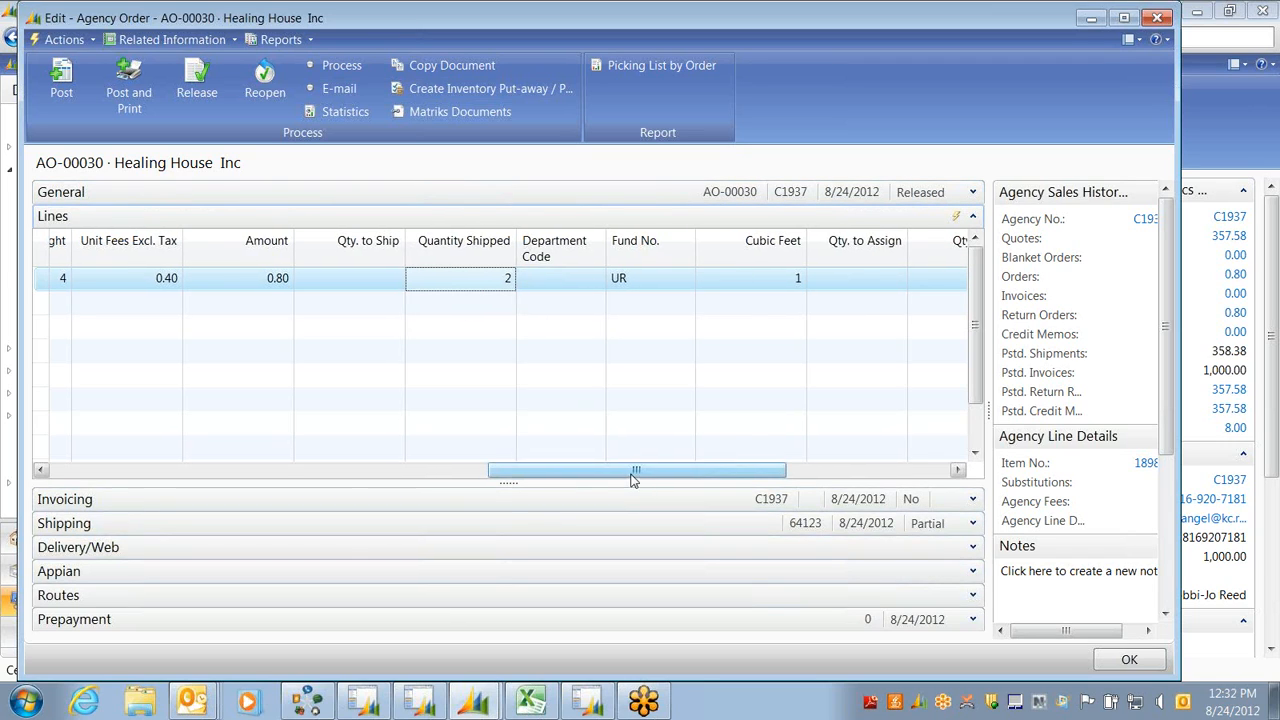
drag(633, 480, 166, 480)
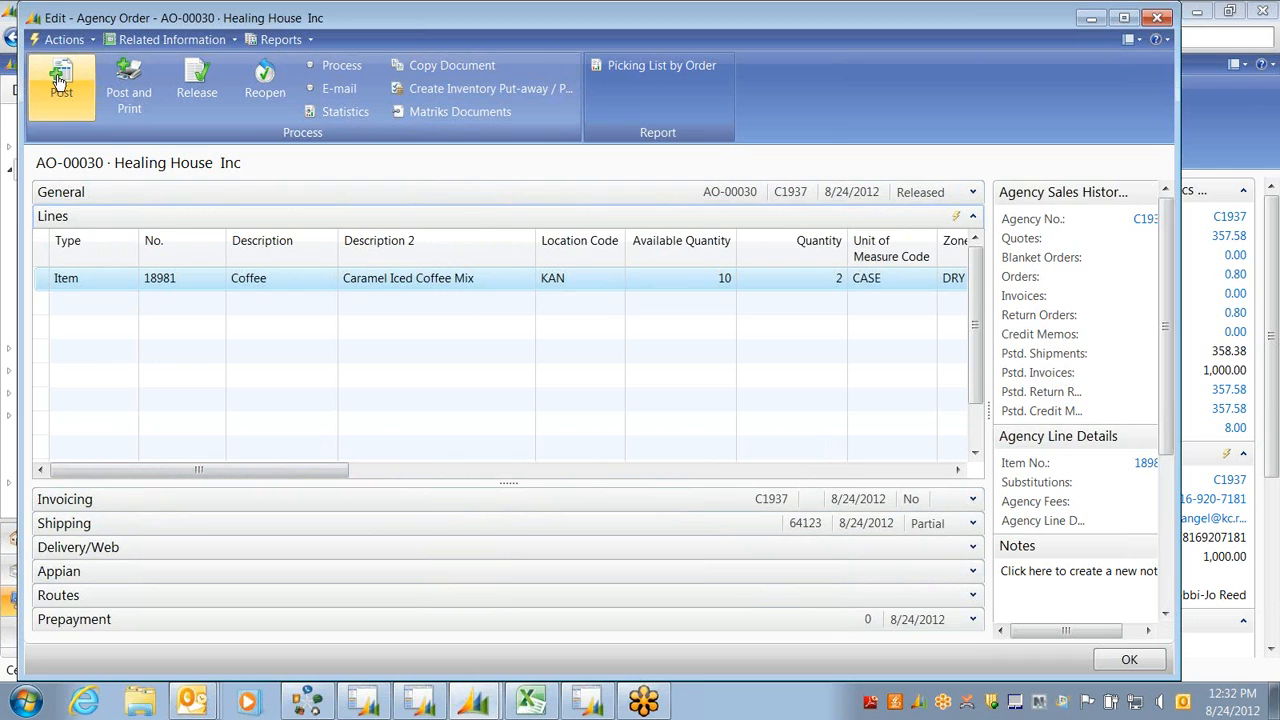
click(340, 111)
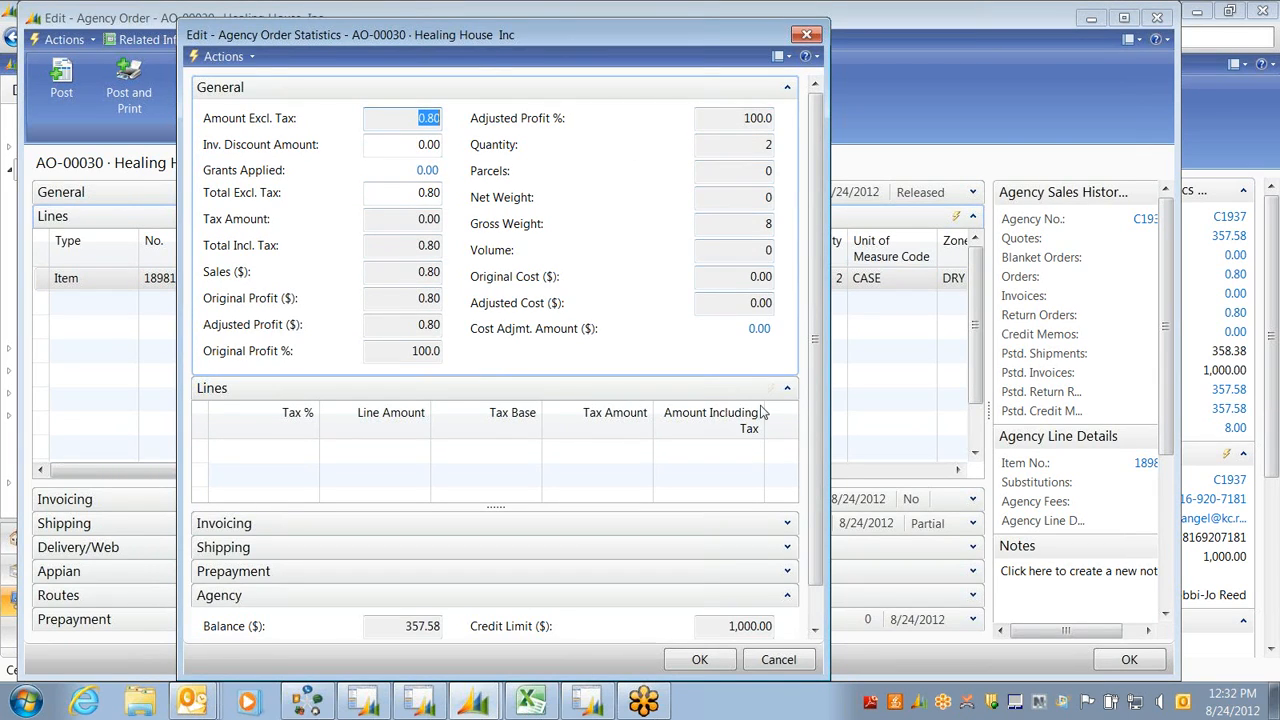
Close statistics and post AO-00030 with Ship and Invoice, creating invoice AO-00030-1
click(806, 34)
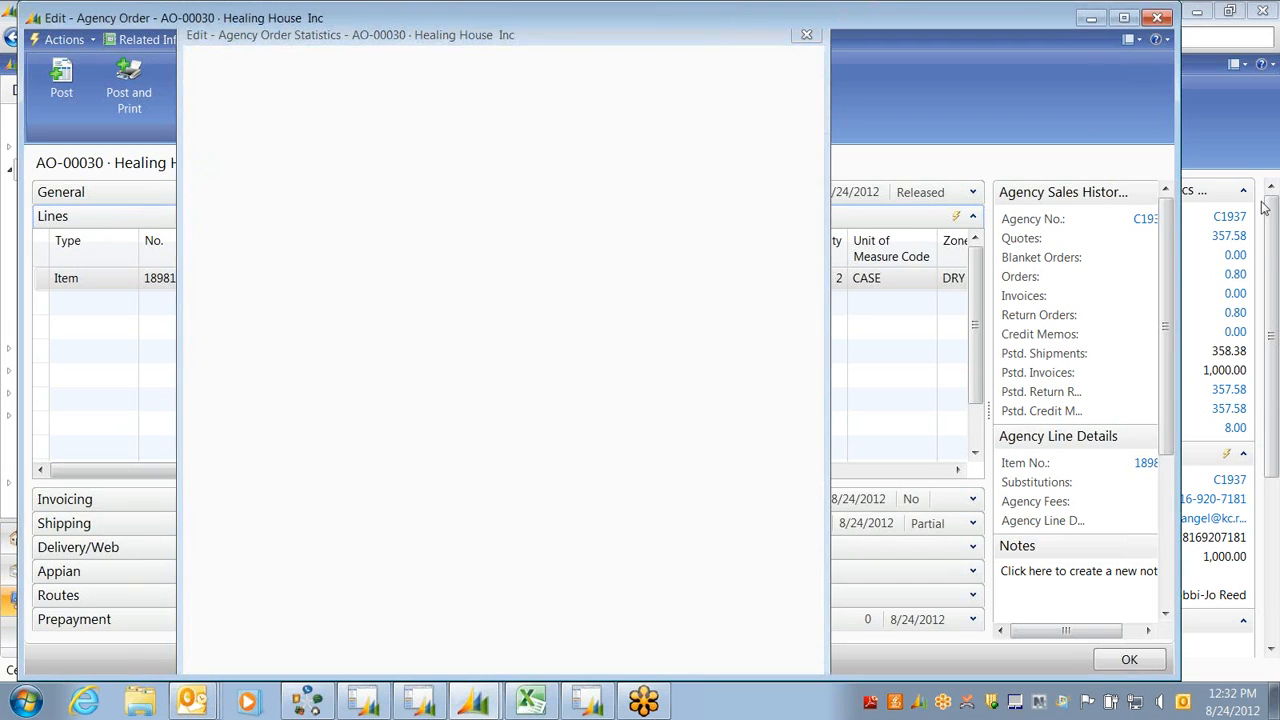
click(86, 103)
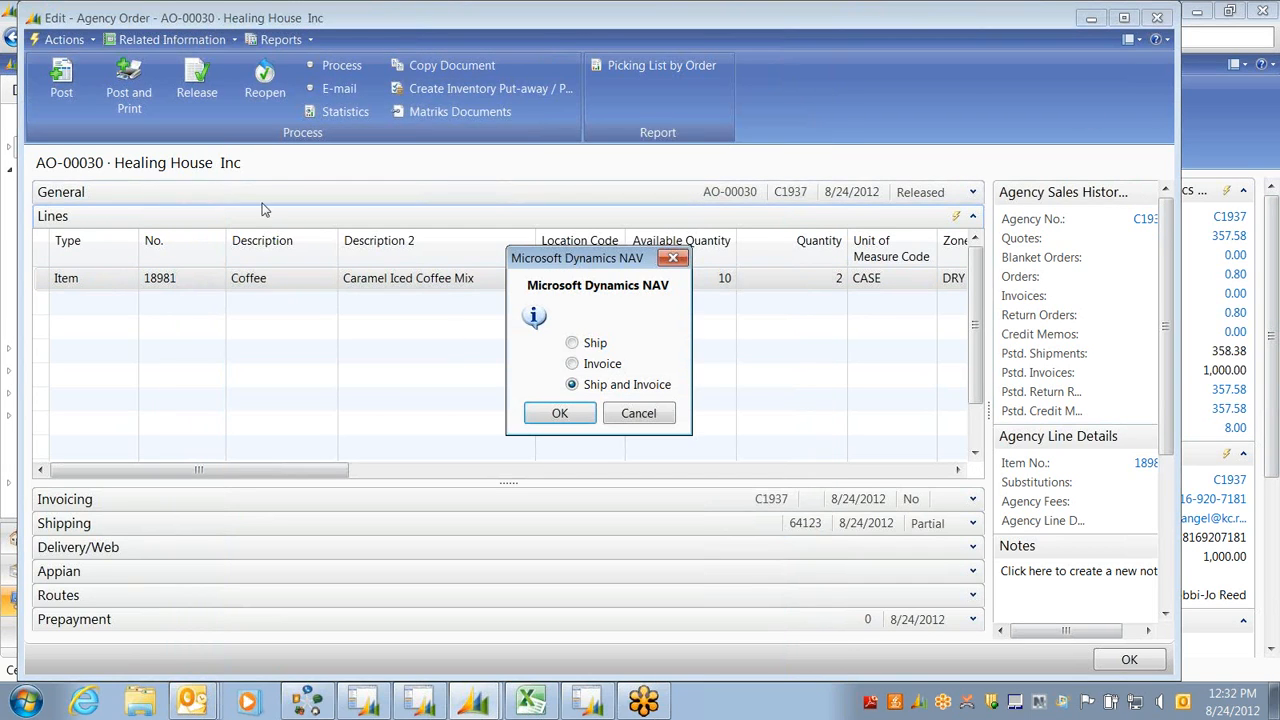
click(560, 413)
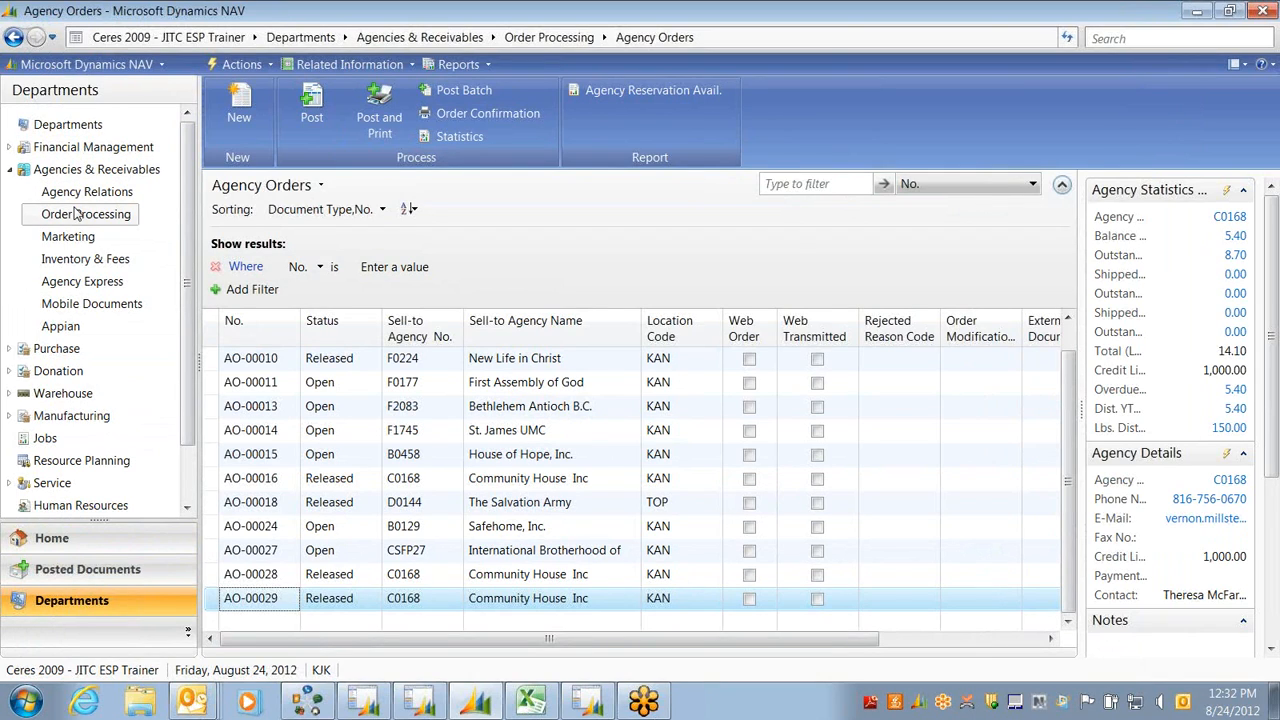
Open G/L Registers, jump to the last SALES register 91, and view its ledger entries
click(63, 150)
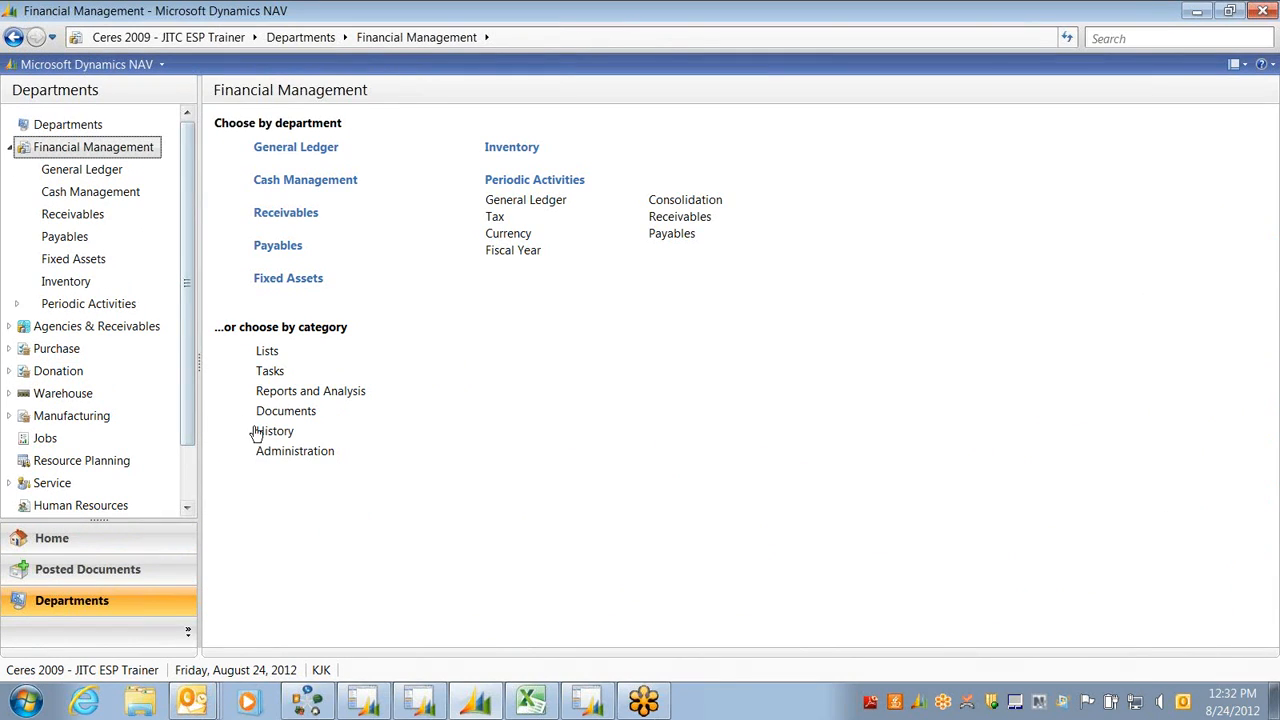
click(258, 432)
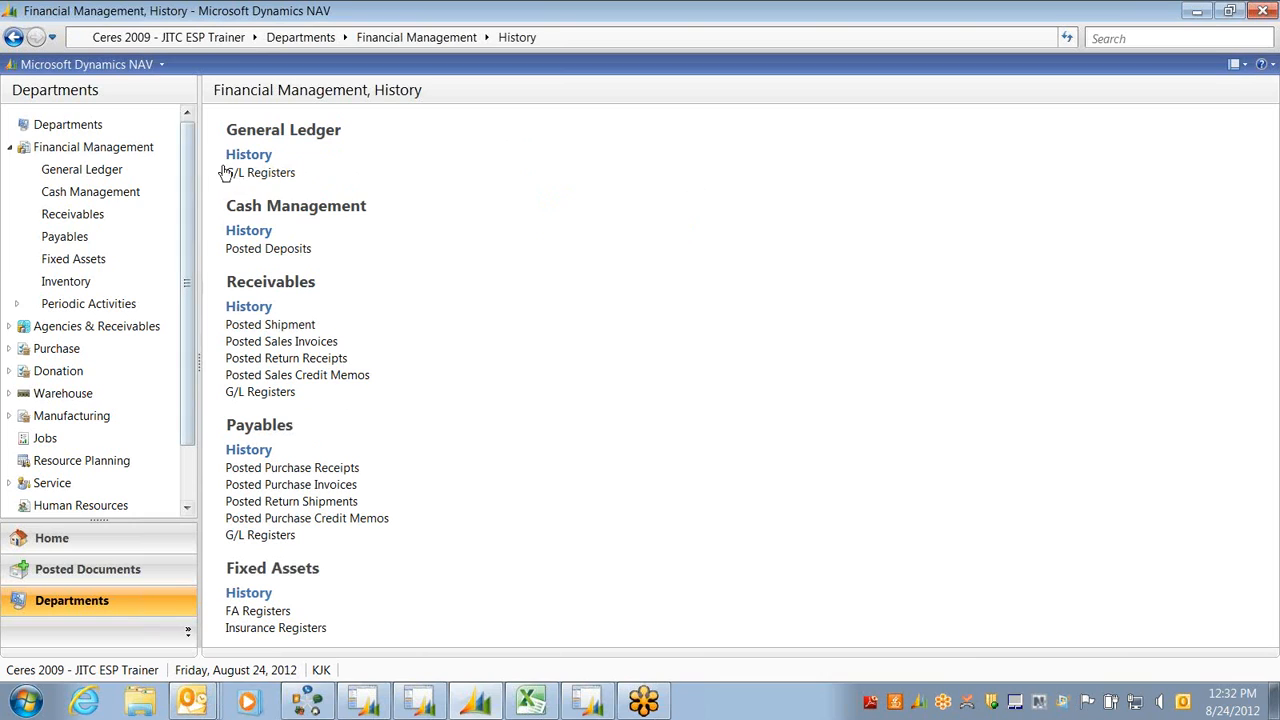
click(228, 173)
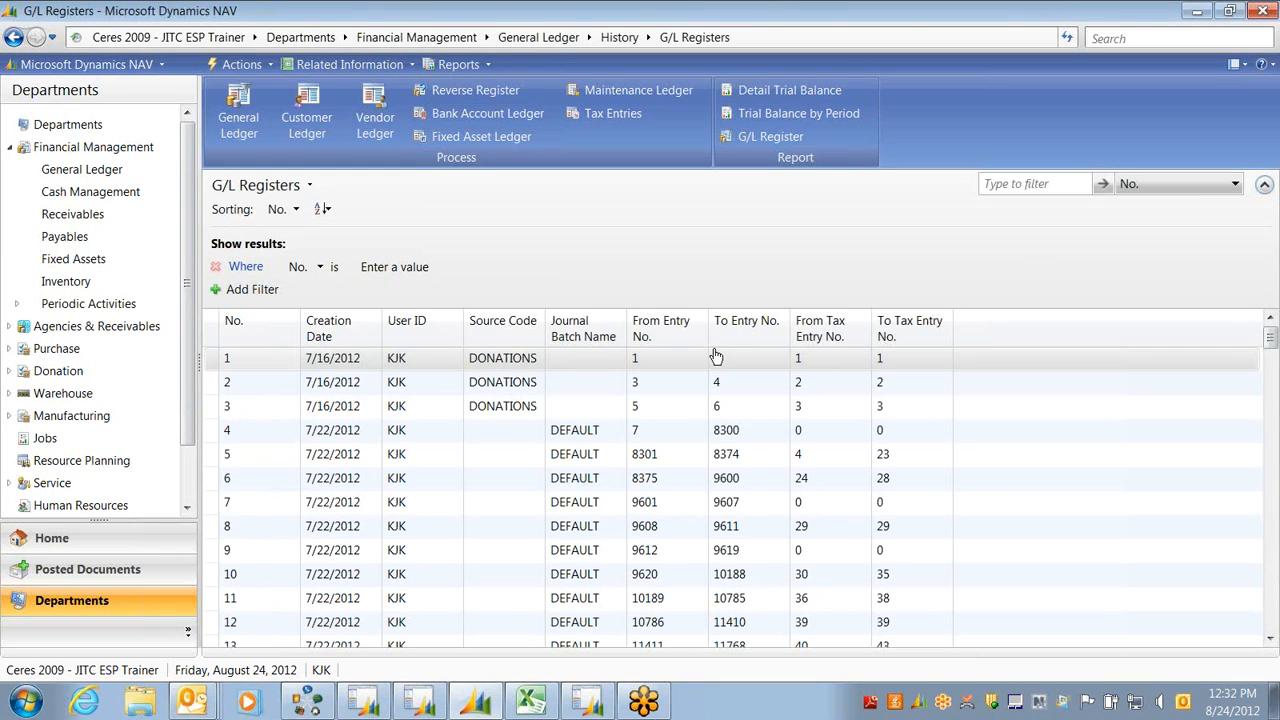
click(716, 357)
key(ctrl+End)
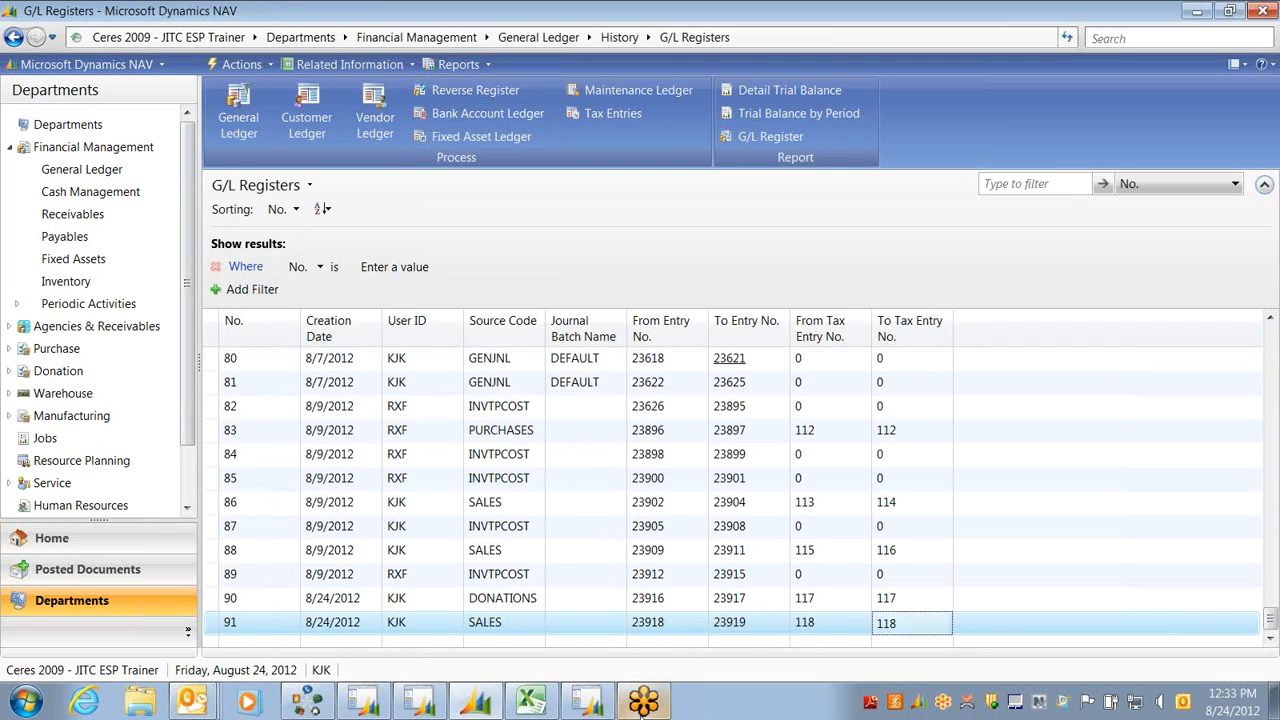
click(481, 627)
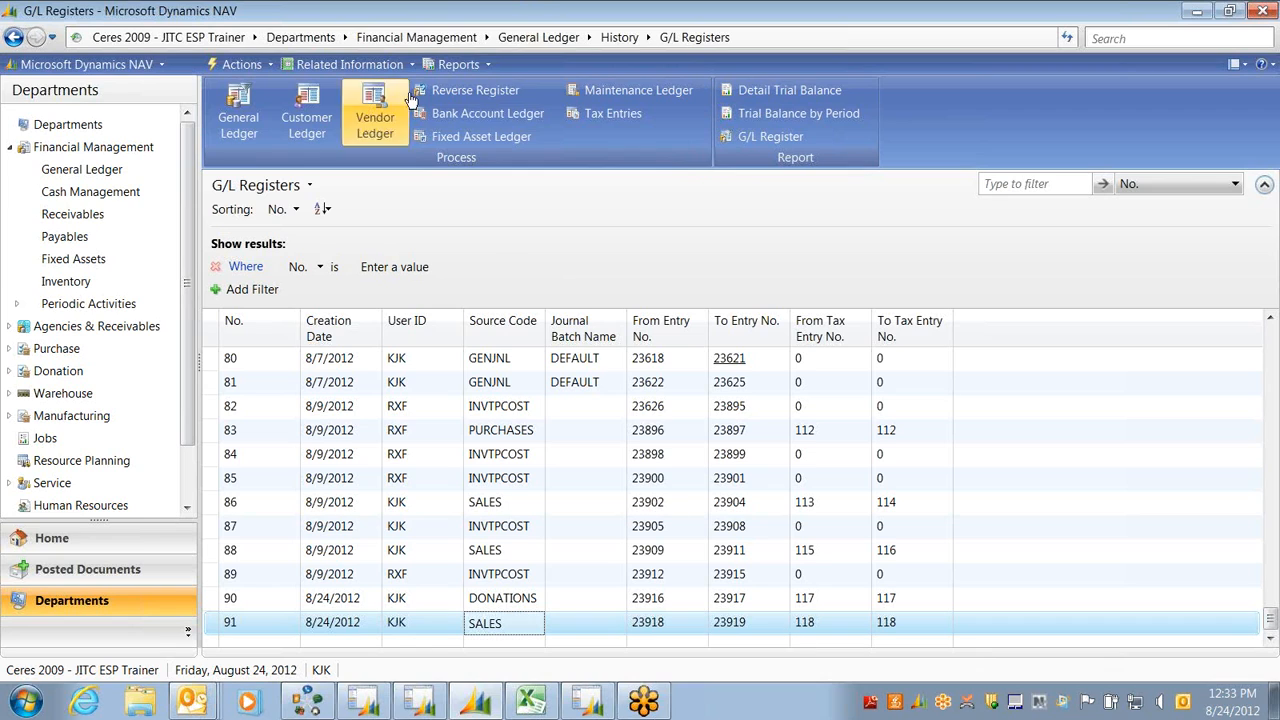
click(238, 95)
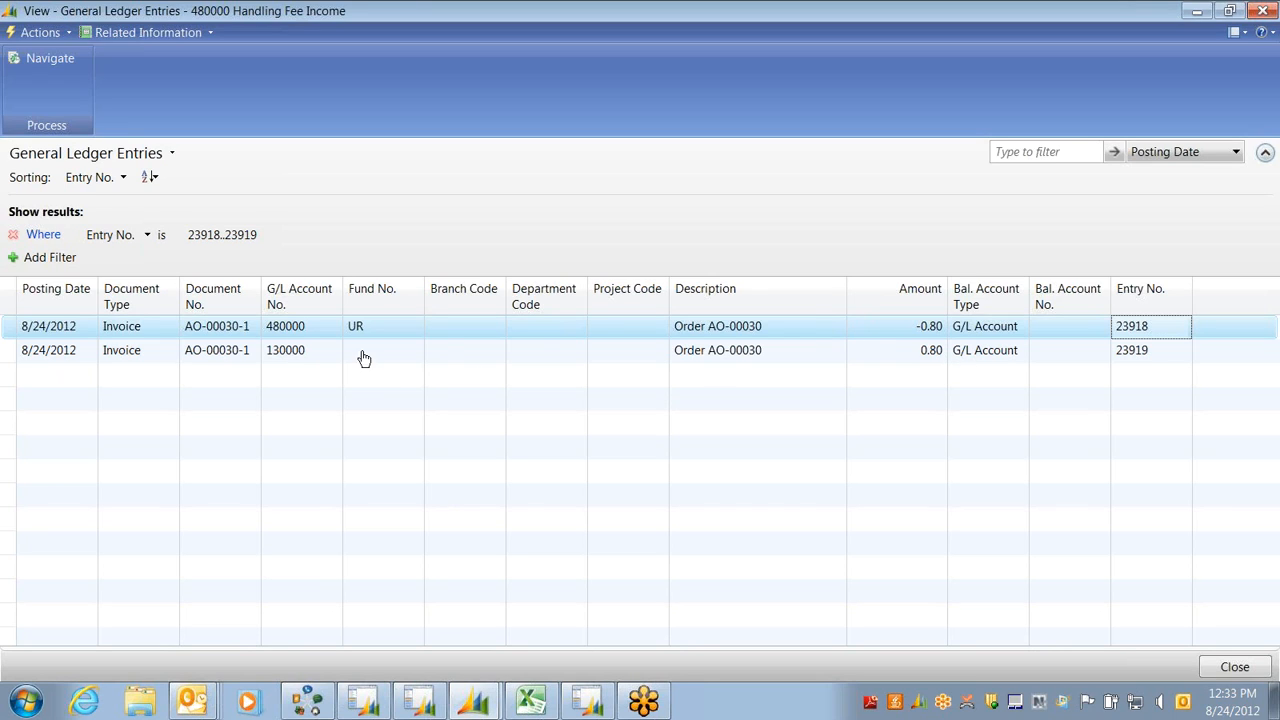
Inspect the -0.80 and 0.80 entries 23918 and 23919, then Navigate invoice AO-00030-1's related records
click(909, 329)
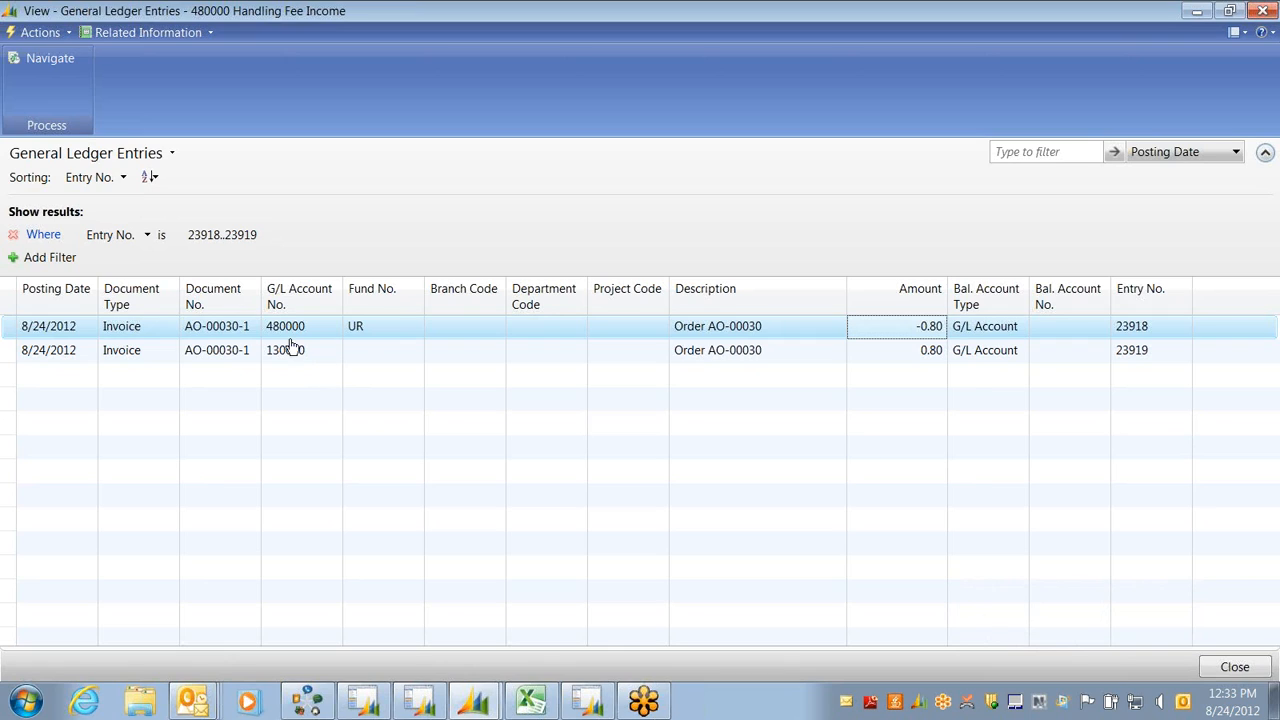
click(920, 351)
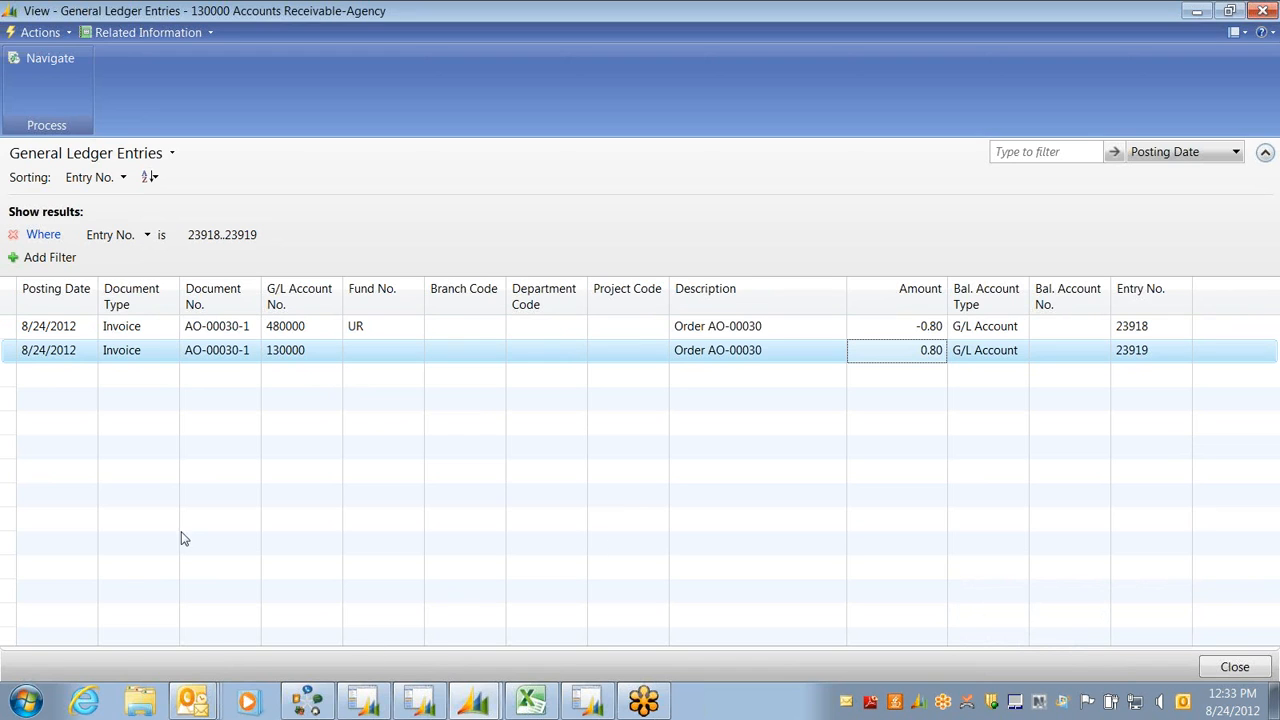
click(48, 80)
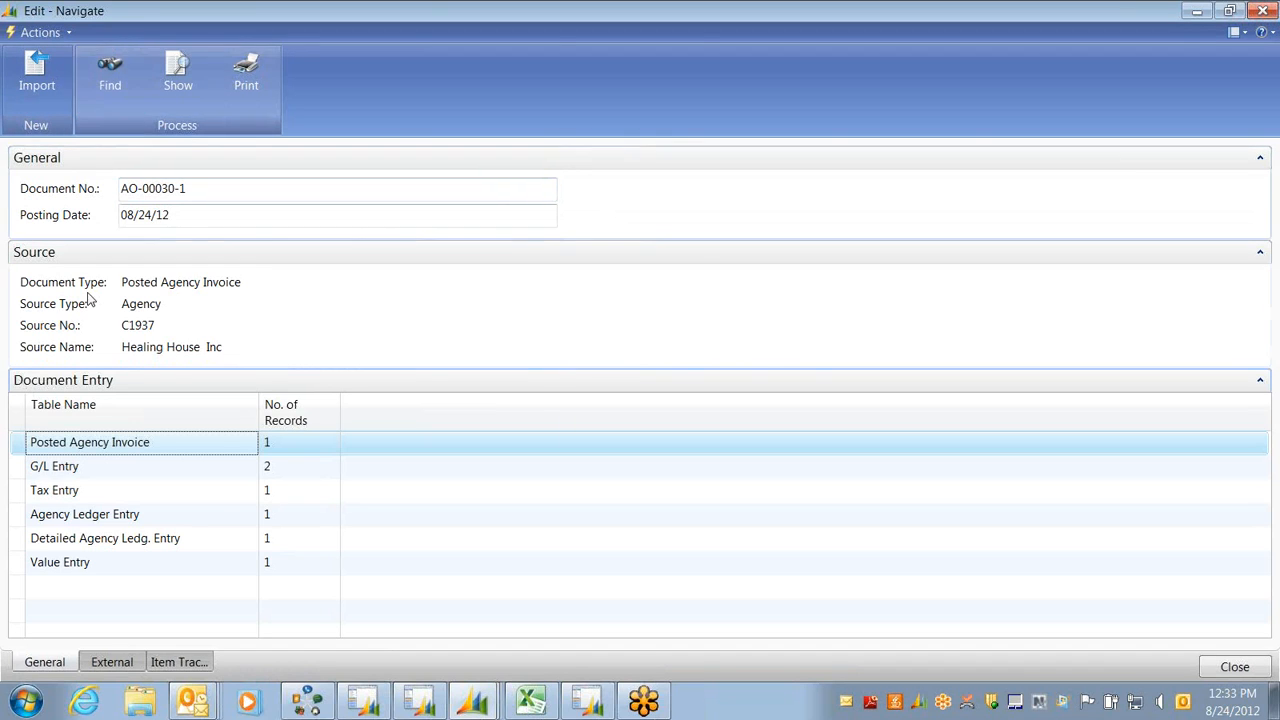
Open posted agency invoice AO-00030-1 for Healing House Inc. and bring up its Agency - Invoice print dialog
click(175, 80)
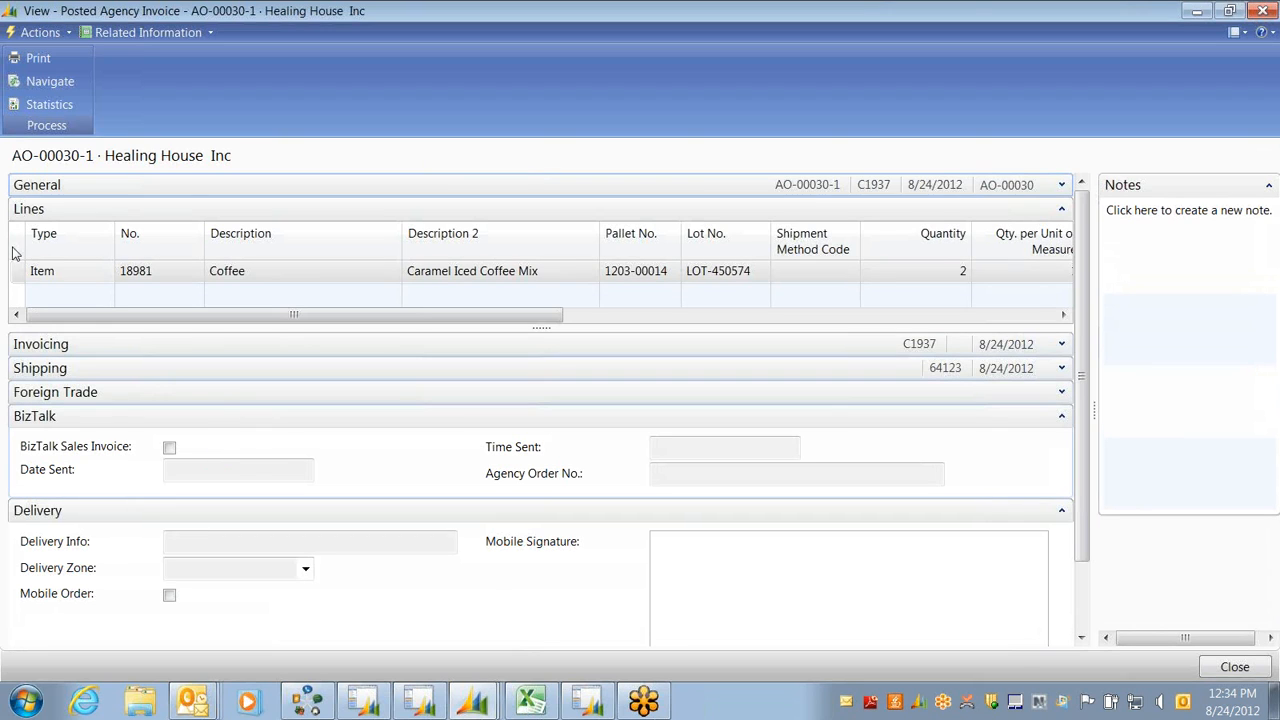
click(38, 62)
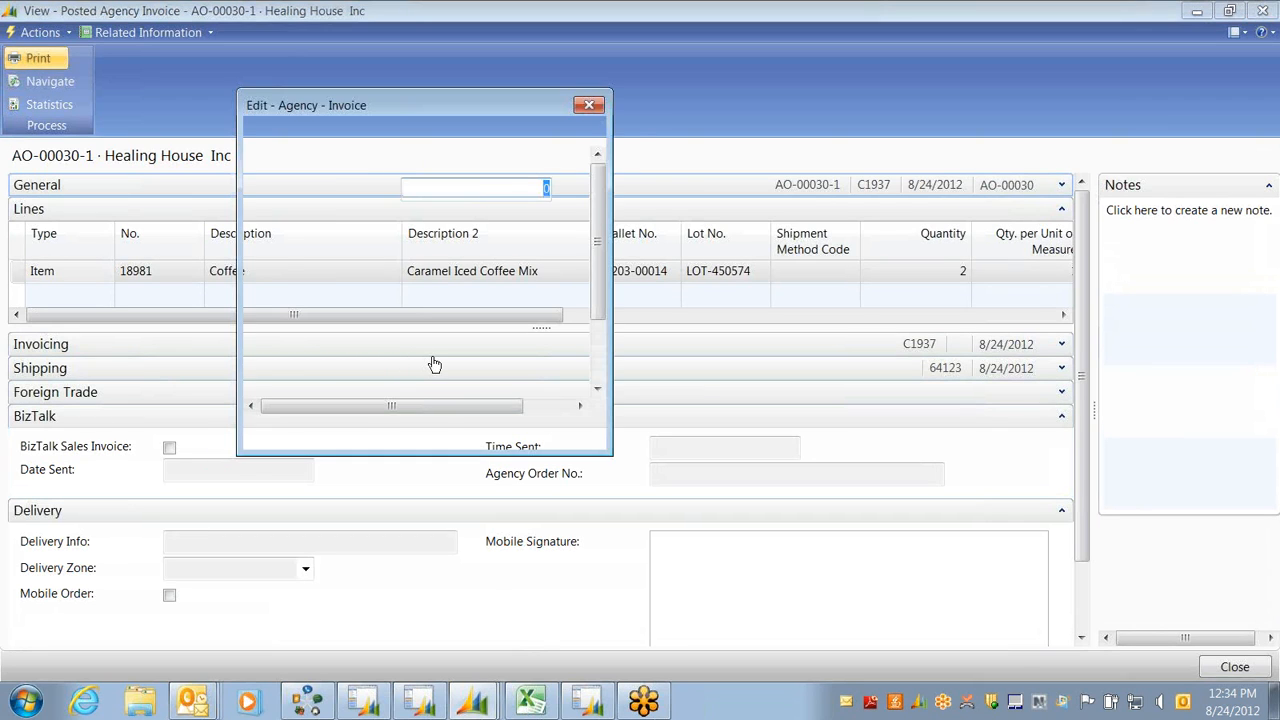
Preview the Agency - Invoice report for AO-00030-1, scroll to its 0.80 total, then close the preview
click(472, 440)
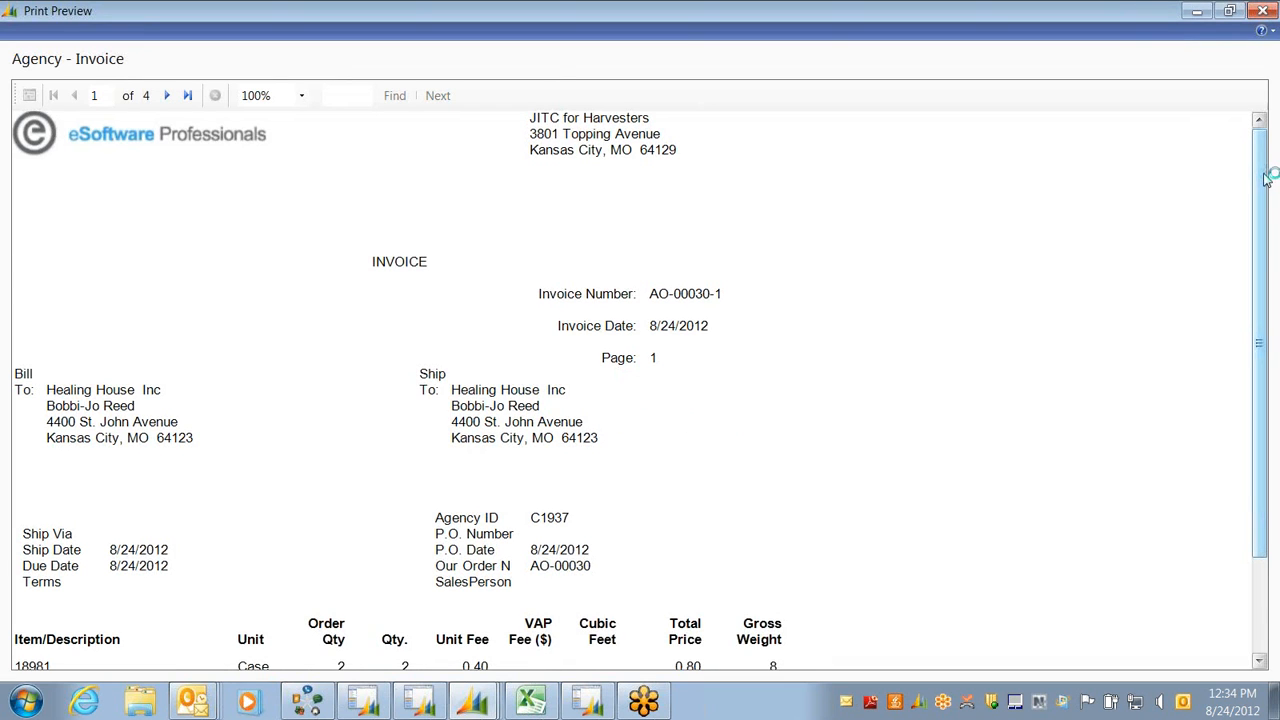
drag(1265, 176, 1278, 380)
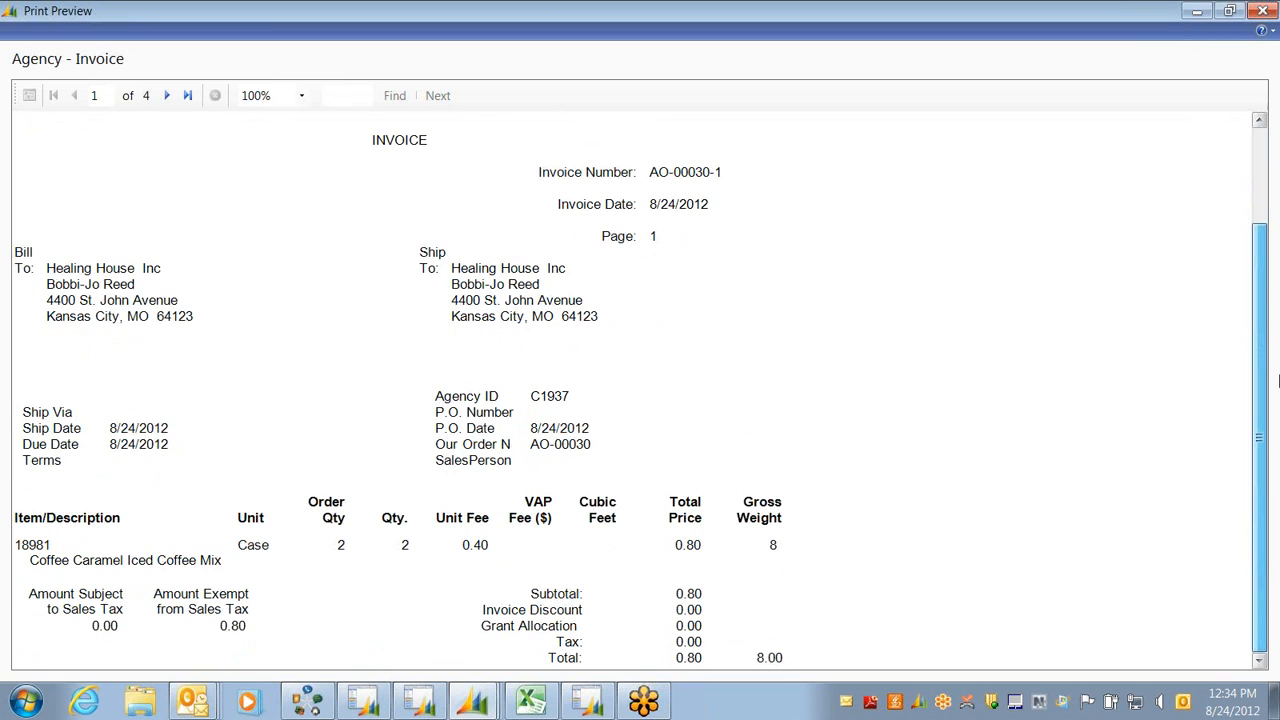
drag(1266, 286, 1249, 77)
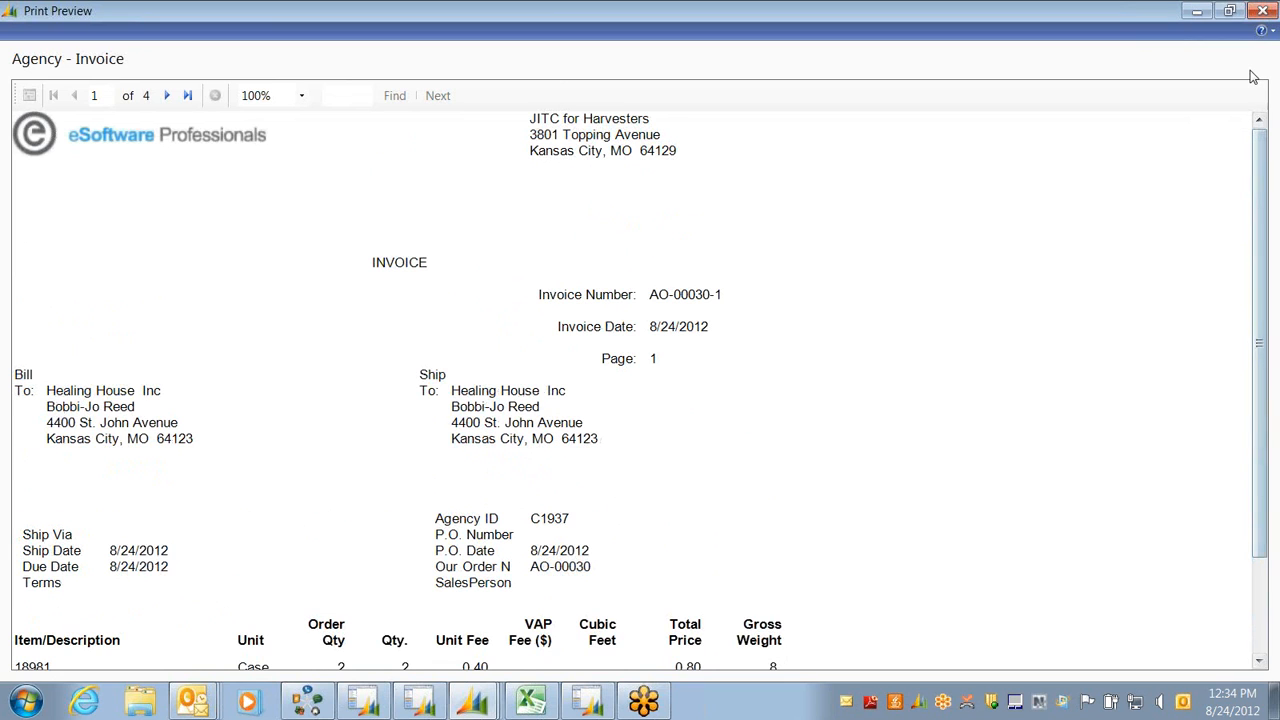
key(Escape)
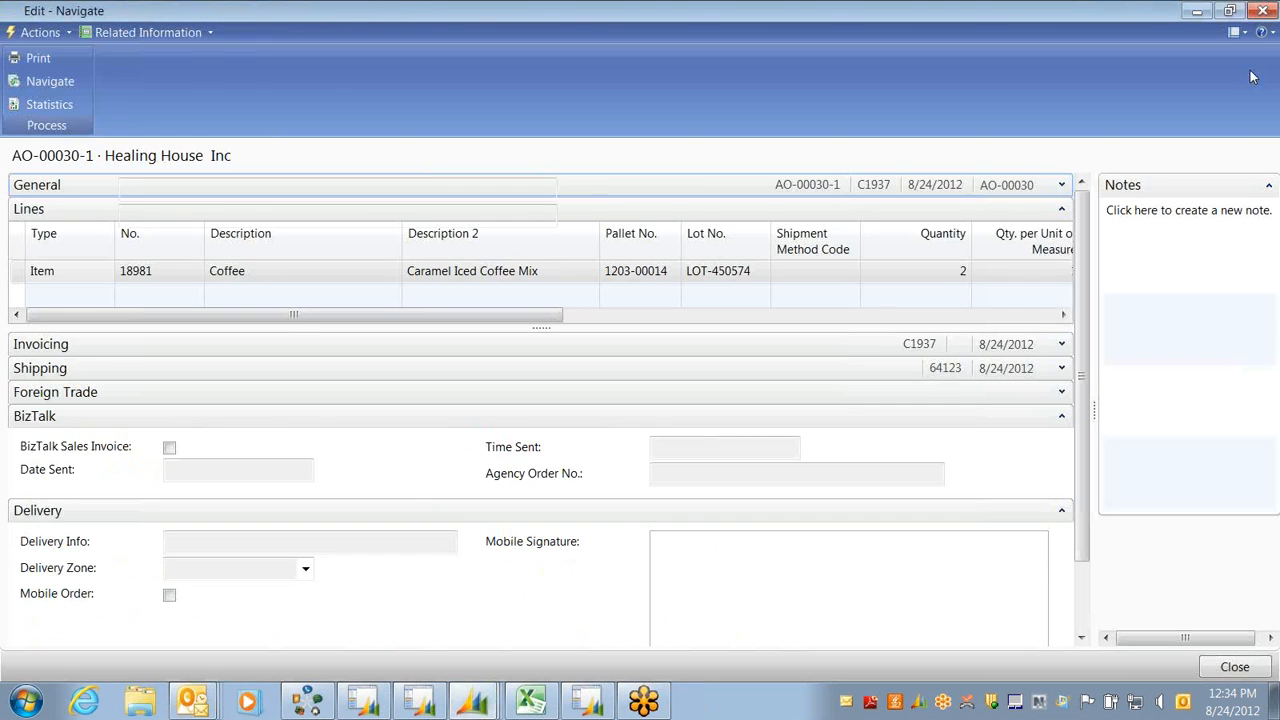
Close the Navigate windows and show the Warehouse > Inventory tasks with their journal list
key(Escape)
key(Escape)
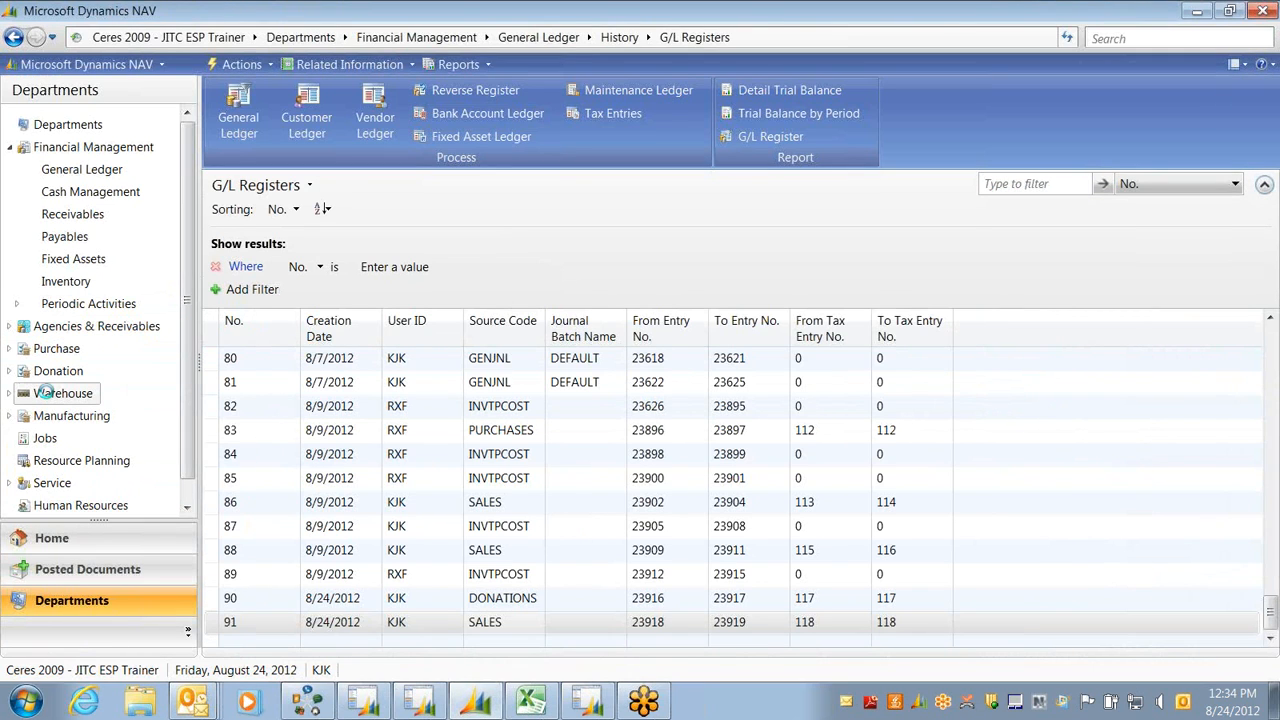
click(45, 393)
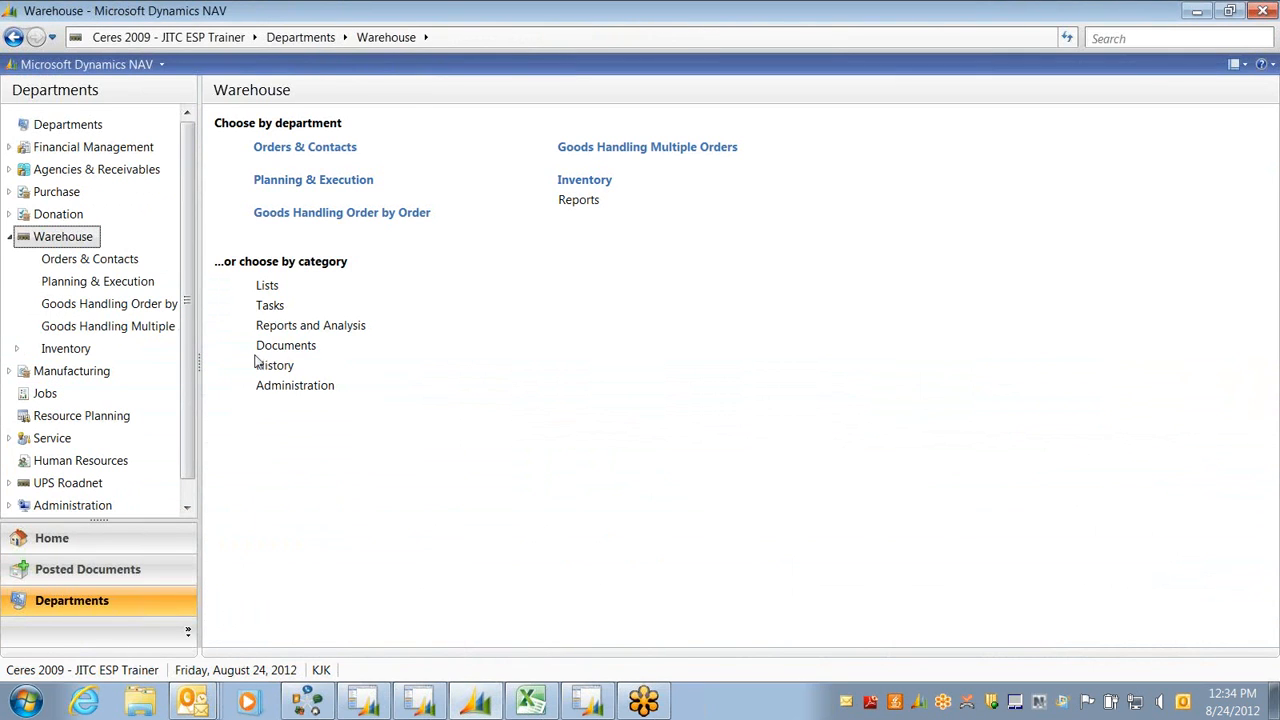
click(270, 305)
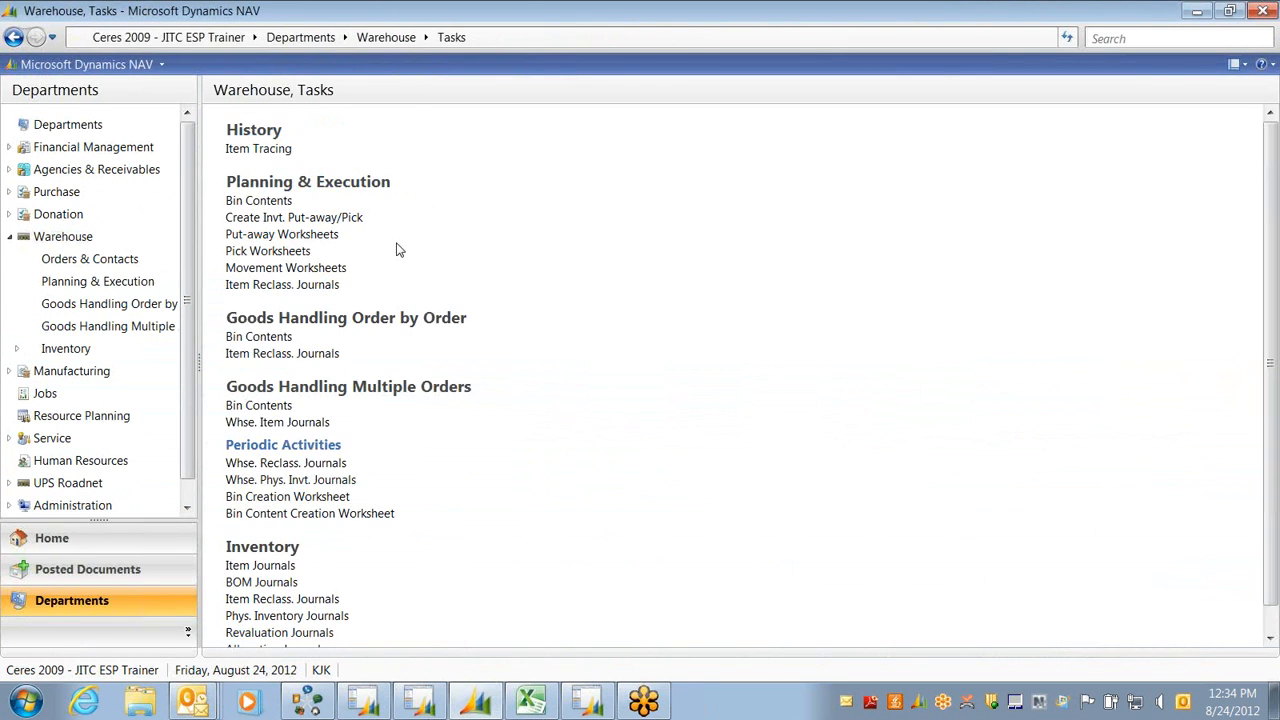
click(14, 37)
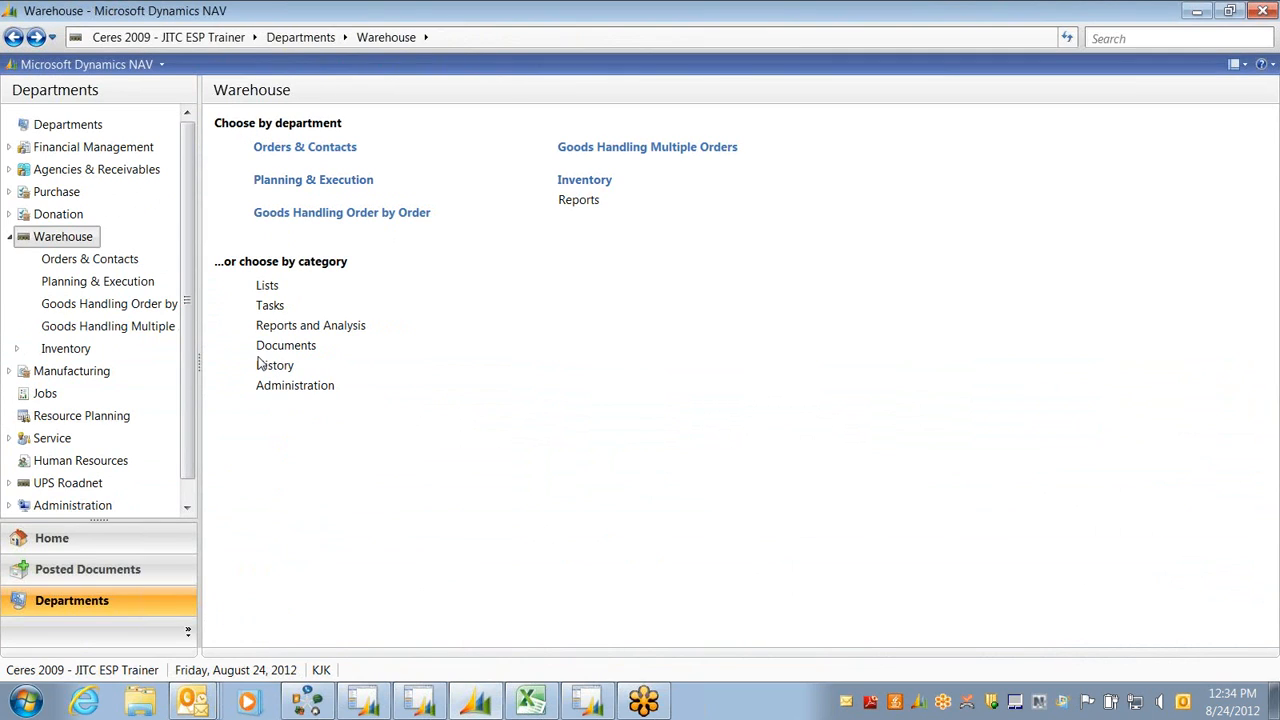
click(63, 349)
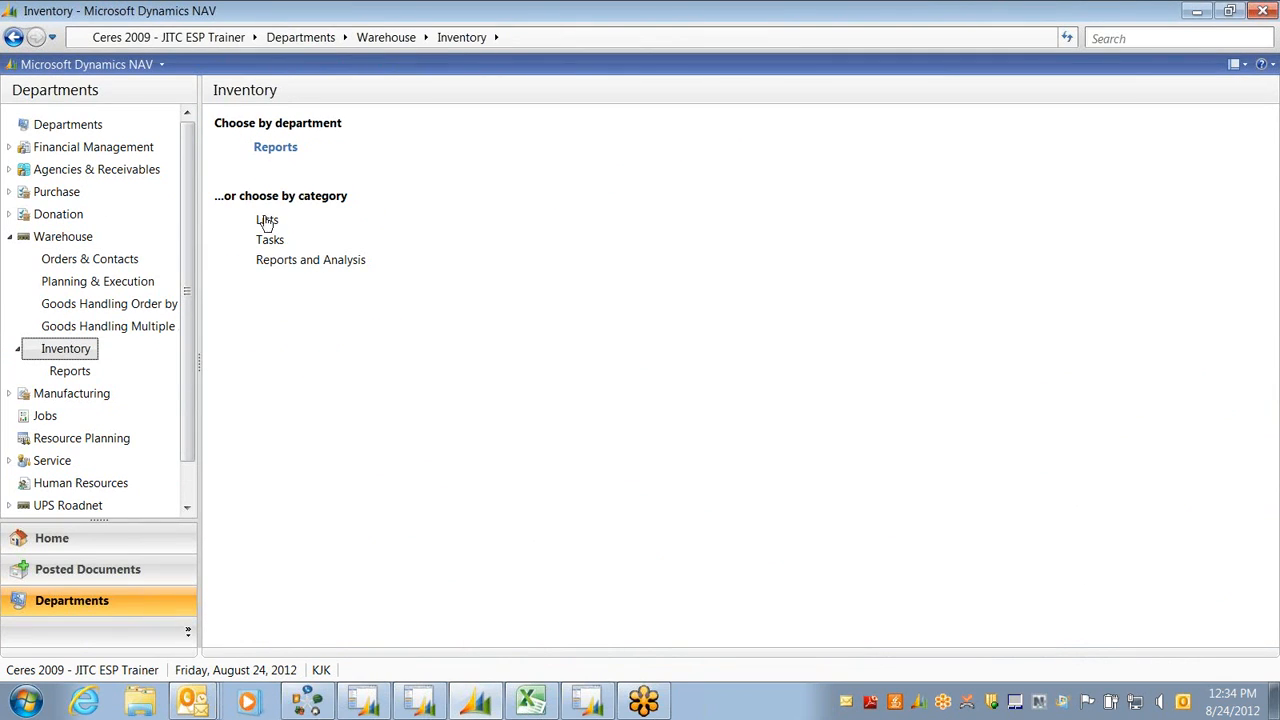
click(265, 242)
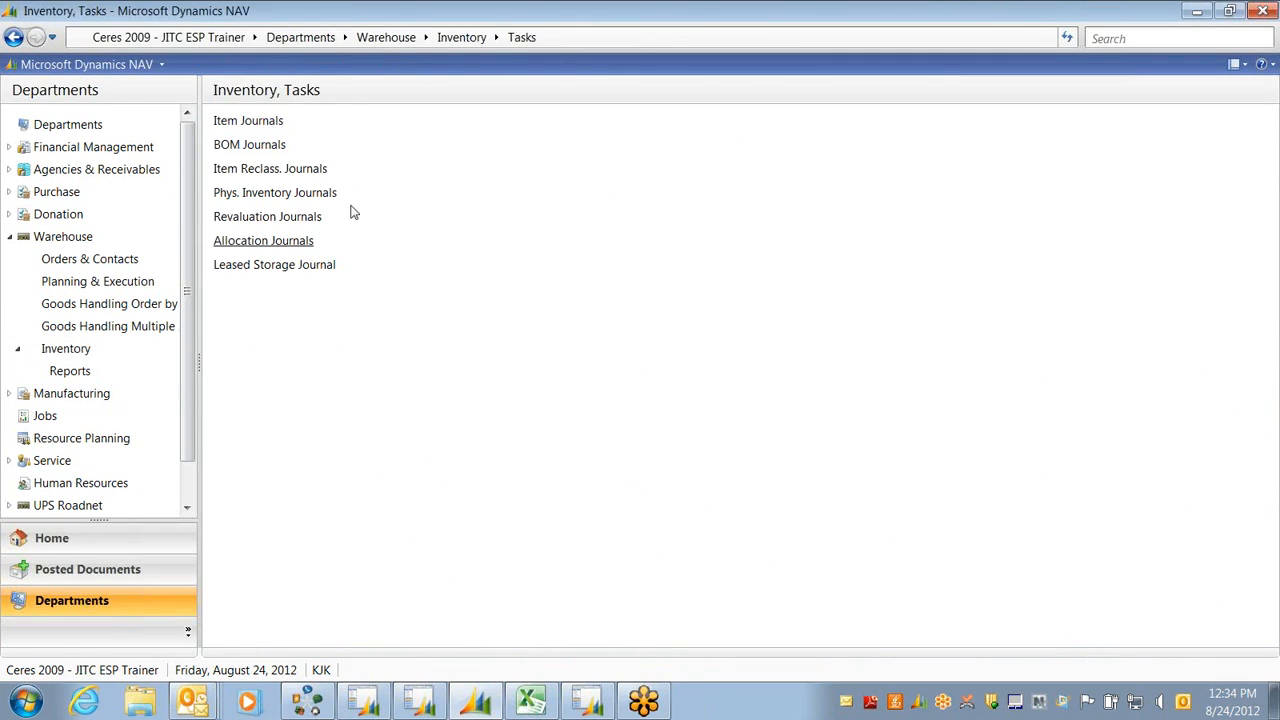
Select Inventory Tasks to list the seven journals, from Item Journals through Leased Storage Journal
click(266, 130)
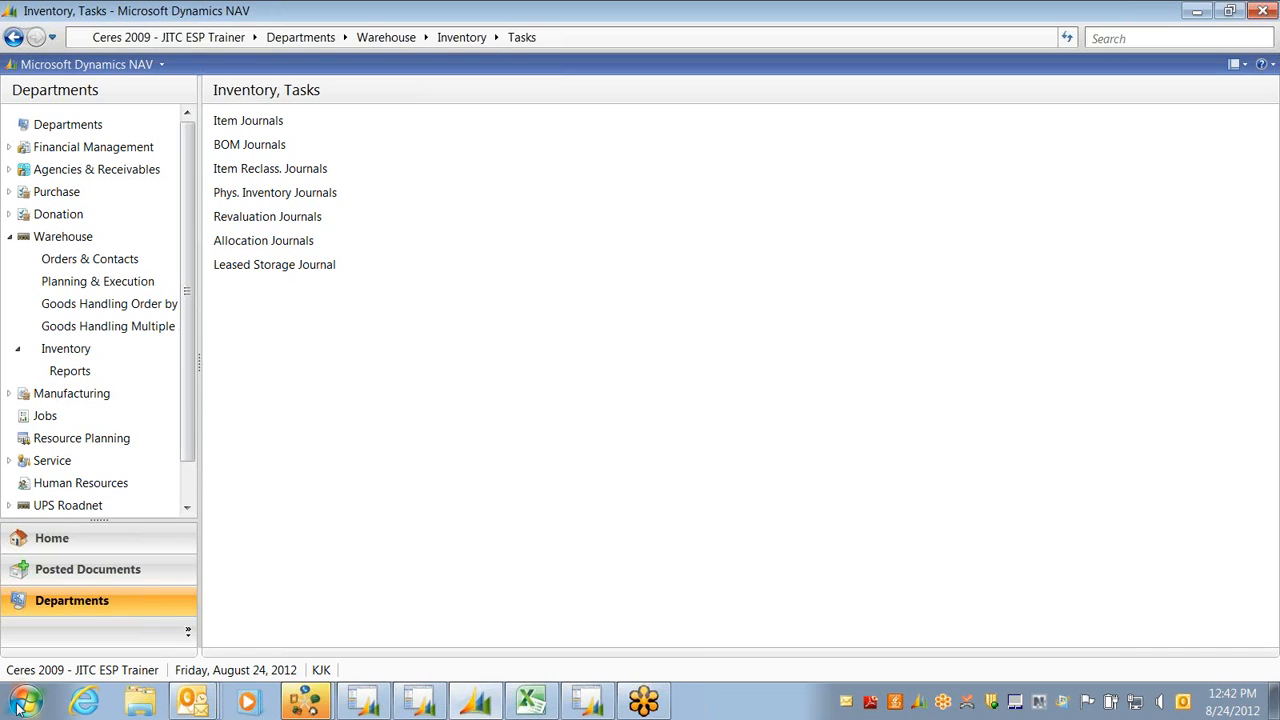
Browse to K:\Active\A2H (Feeding America) Ceres\Version 2009\Procedure Documents\Ceres 2009 Procedures in Explorer
click(55, 700)
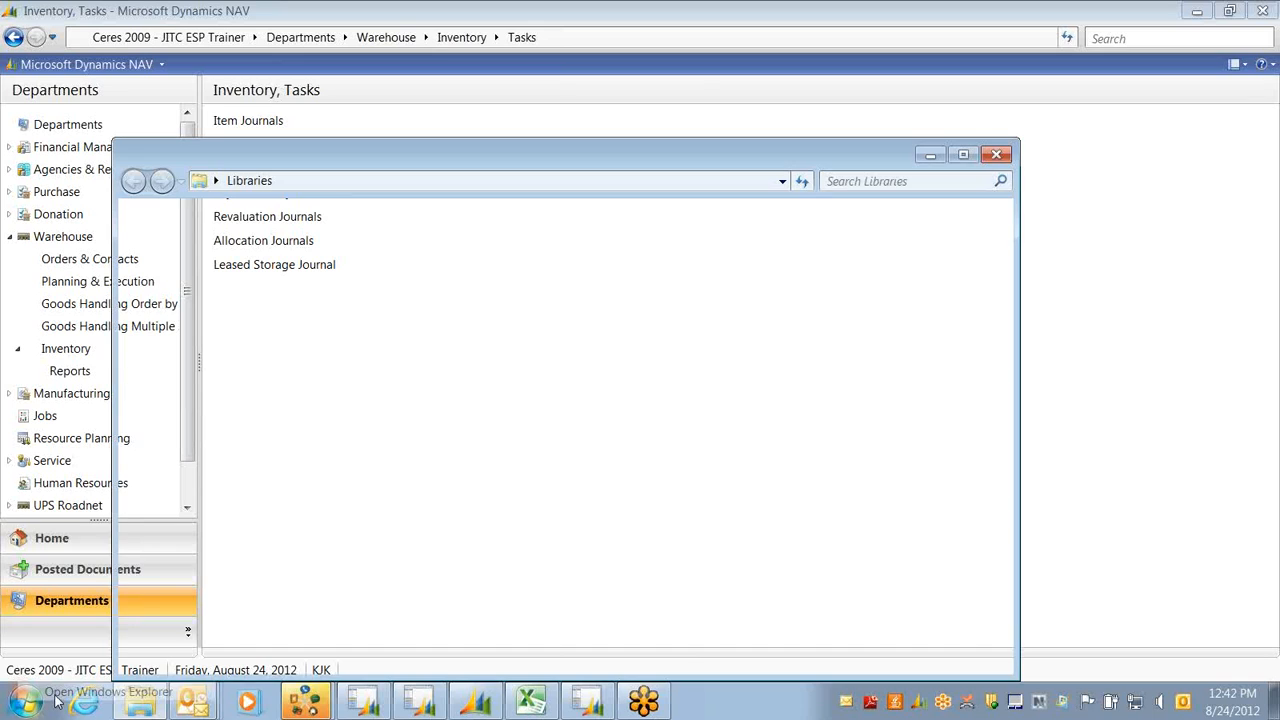
click(185, 528)
click(465, 273)
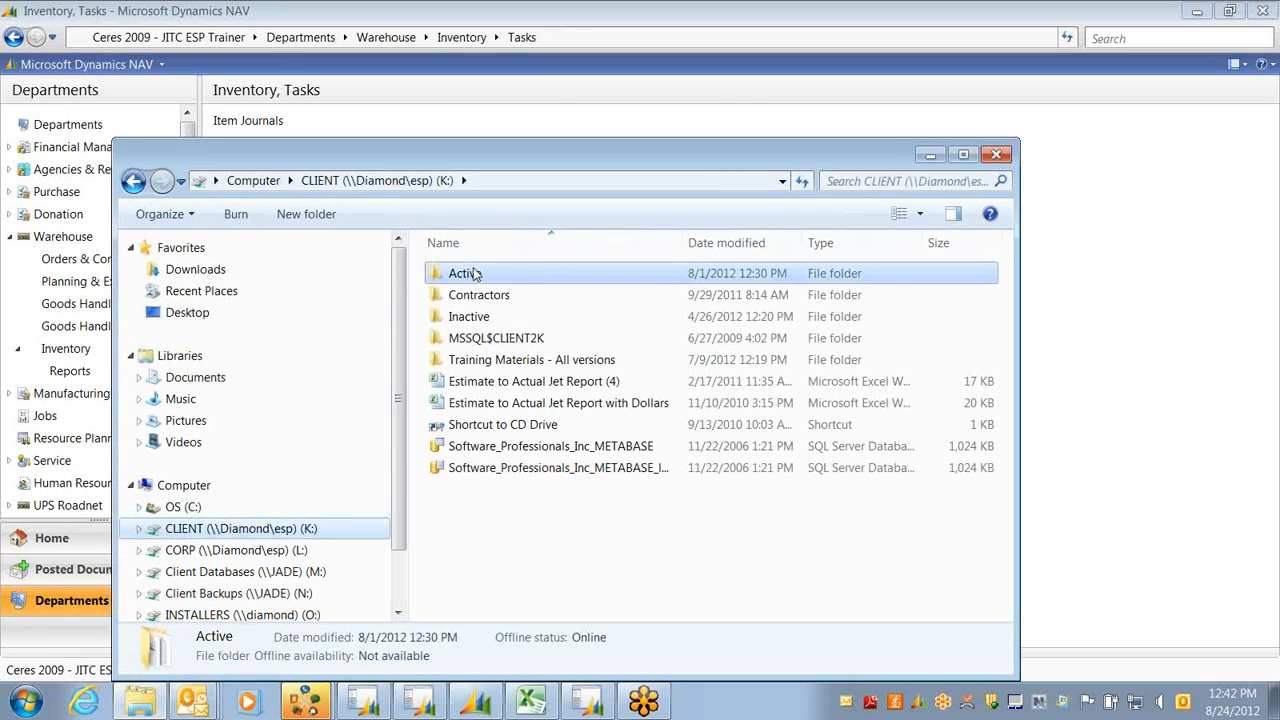
double_click(465, 273)
click(492, 318)
double_click(492, 318)
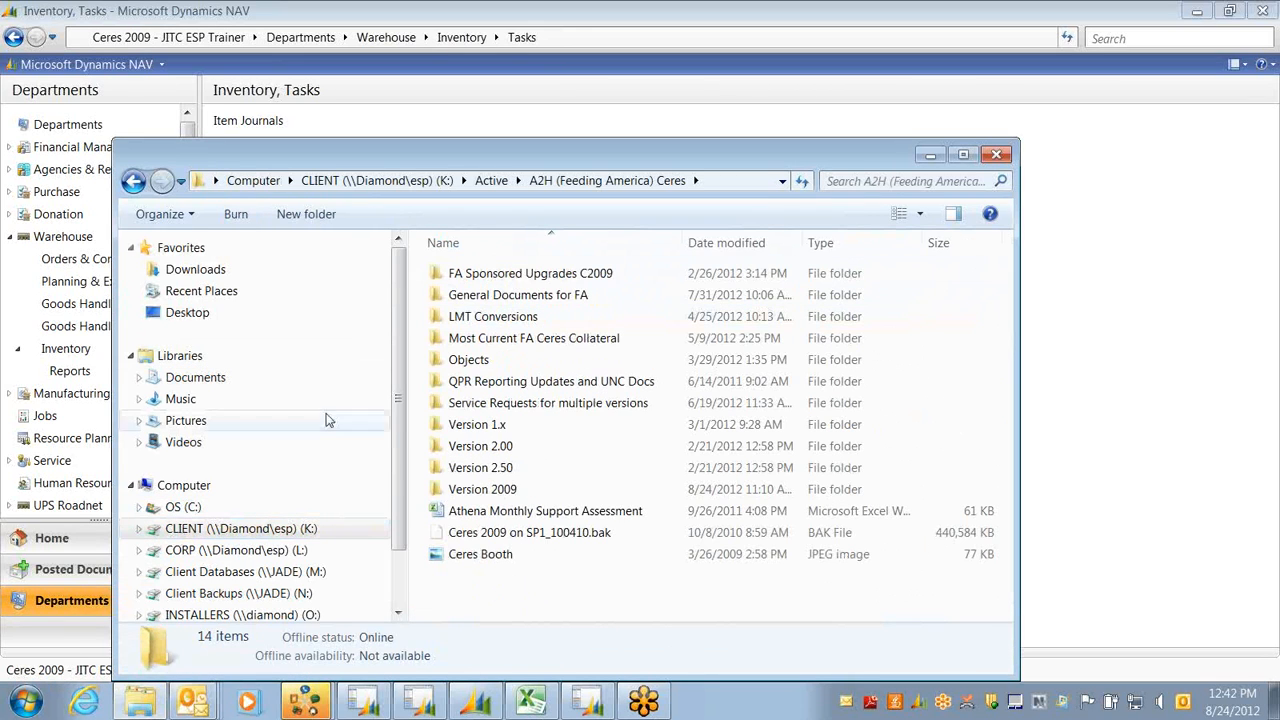
double_click(482, 489)
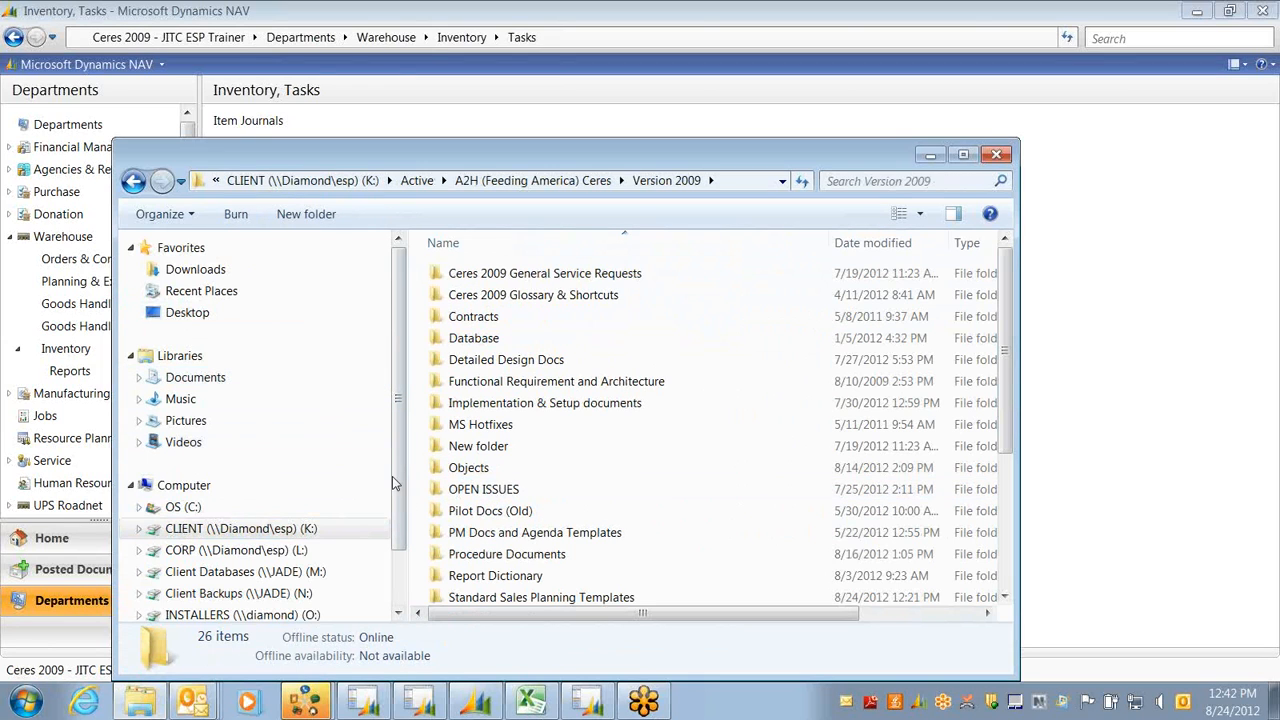
double_click(470, 556)
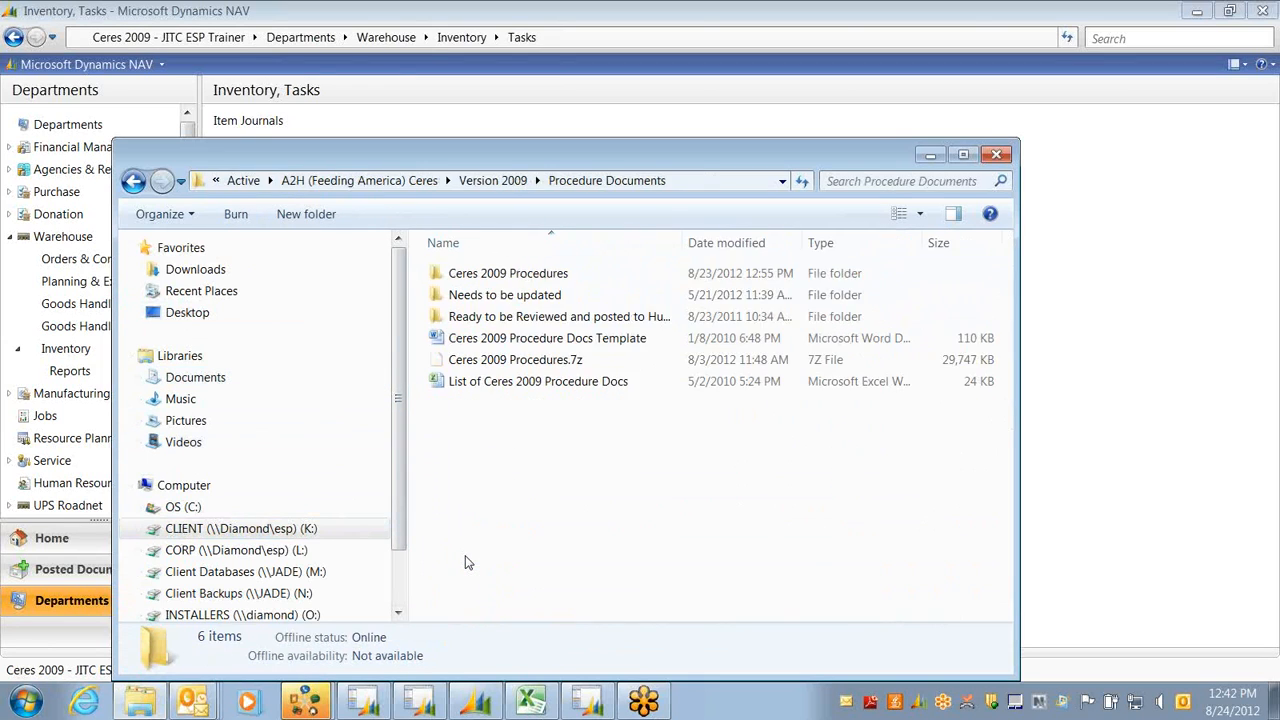
double_click(457, 279)
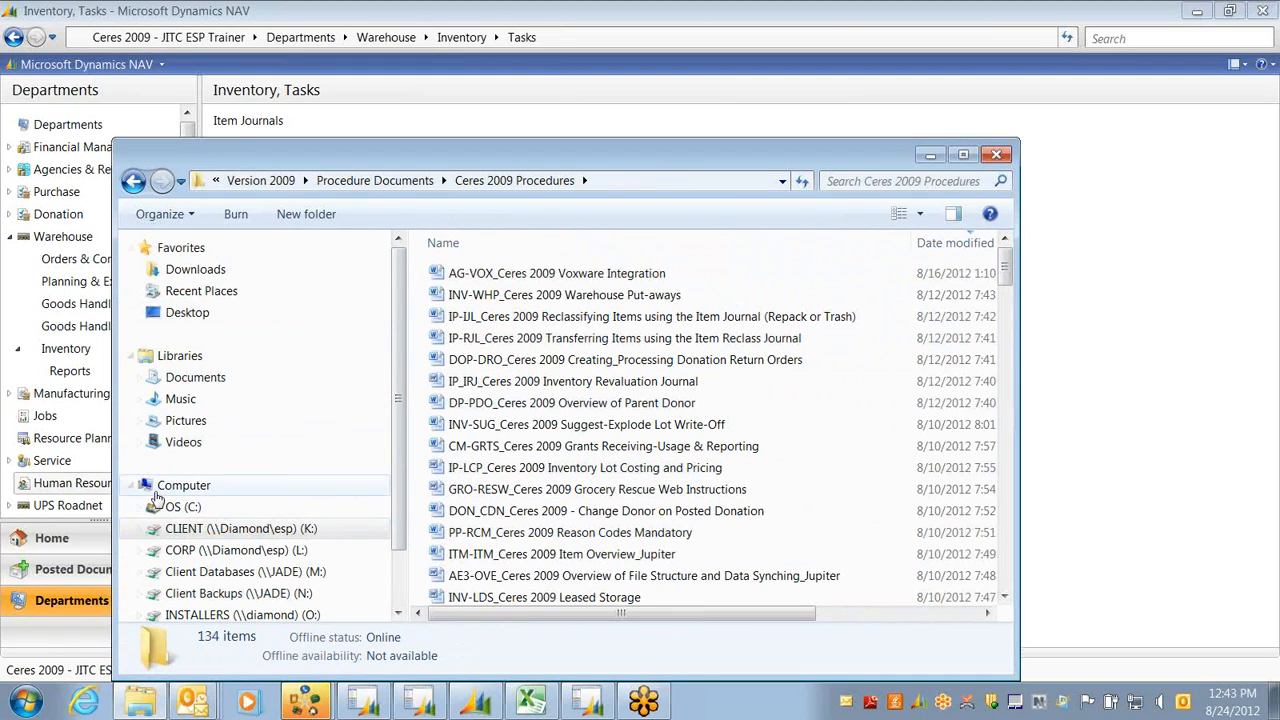
Sort the 134 procedure documents by name and scroll down to the IP- inventory journal guides
click(765, 250)
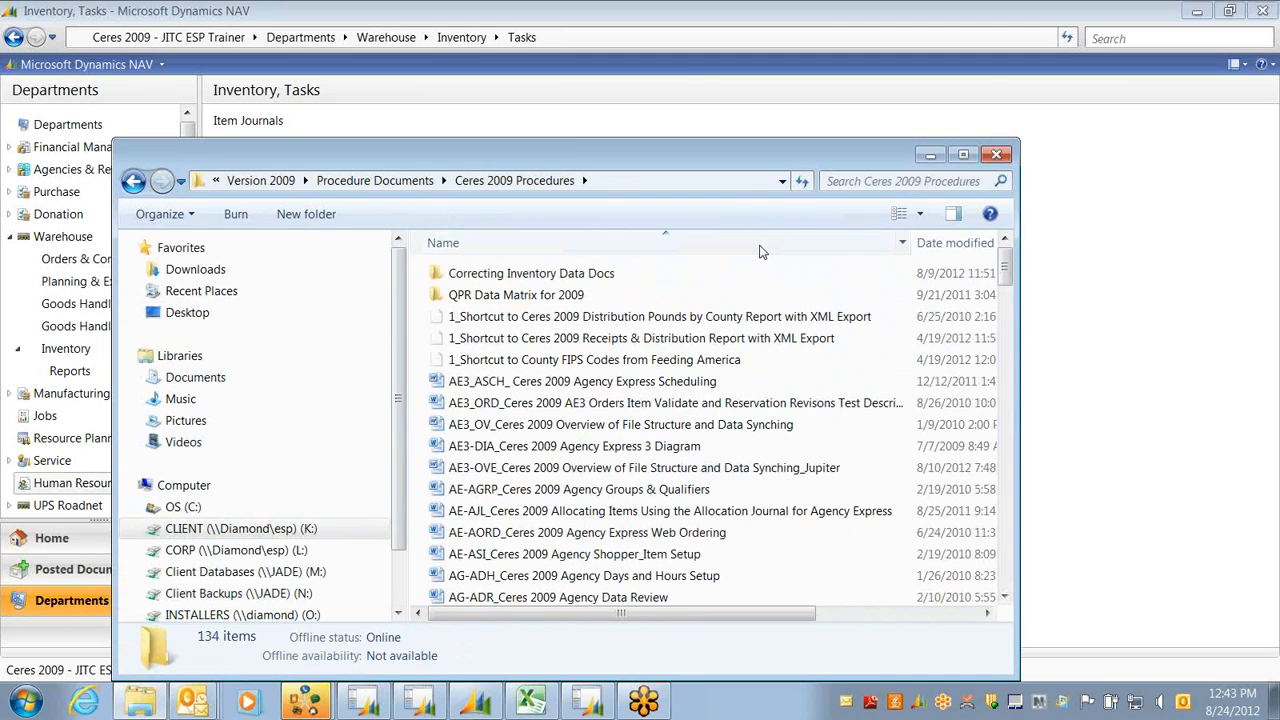
drag(1007, 266, 1010, 314)
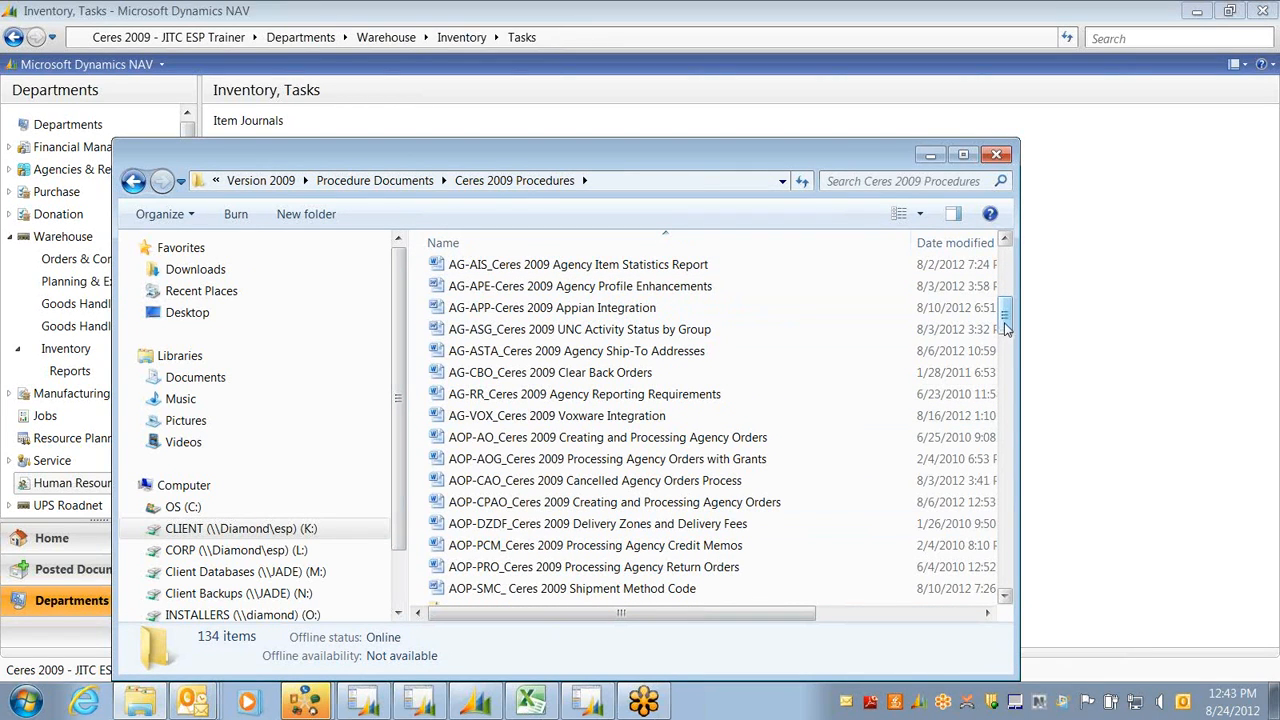
mouse_move(1006, 326)
mouse_down()
mouse_move(1006, 300)
mouse_move(1006, 327)
mouse_up()
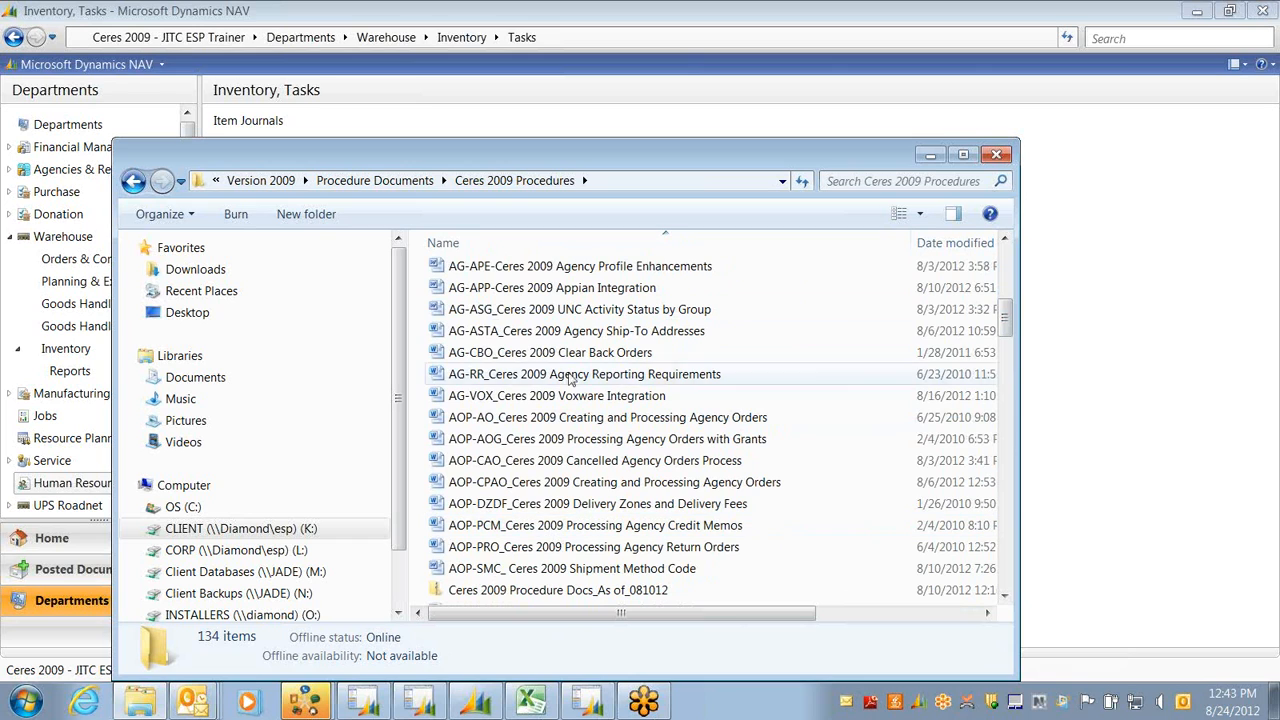
drag(1006, 320, 1012, 502)
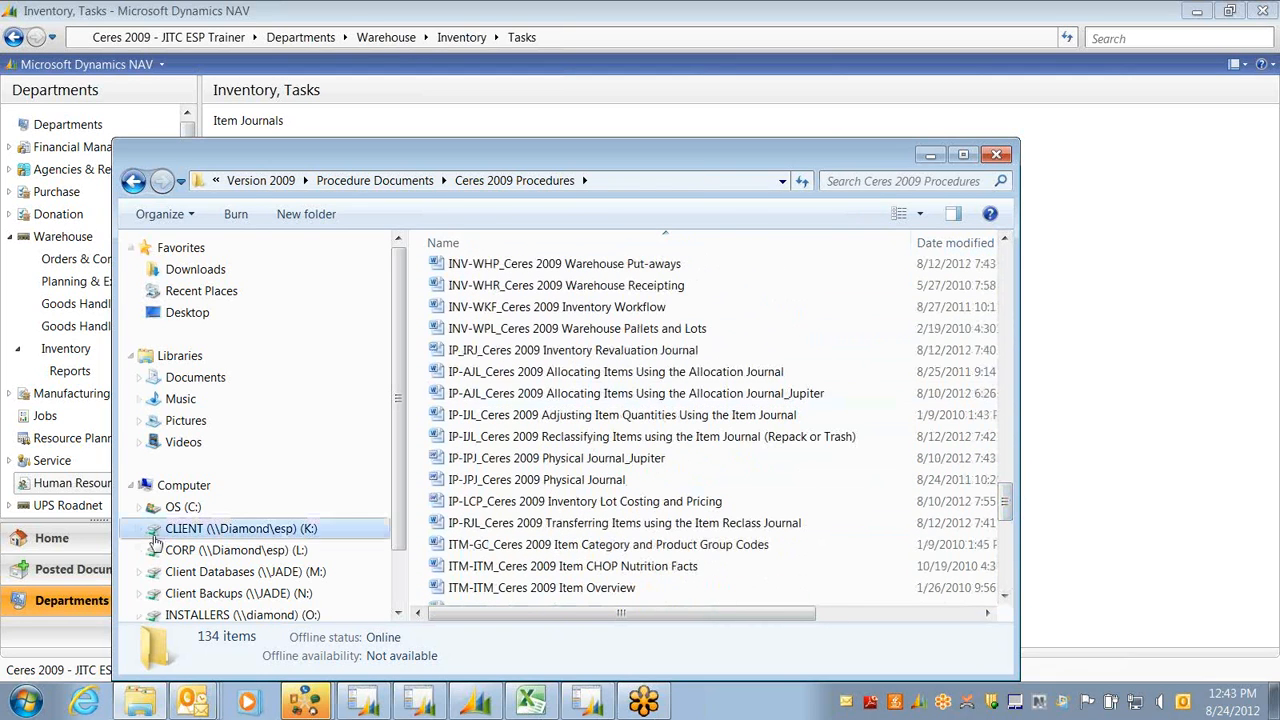
Open IP-JPJ_Ceres 2009 Physical Journal in Word and scroll to its Purpose section
double_click(538, 483)
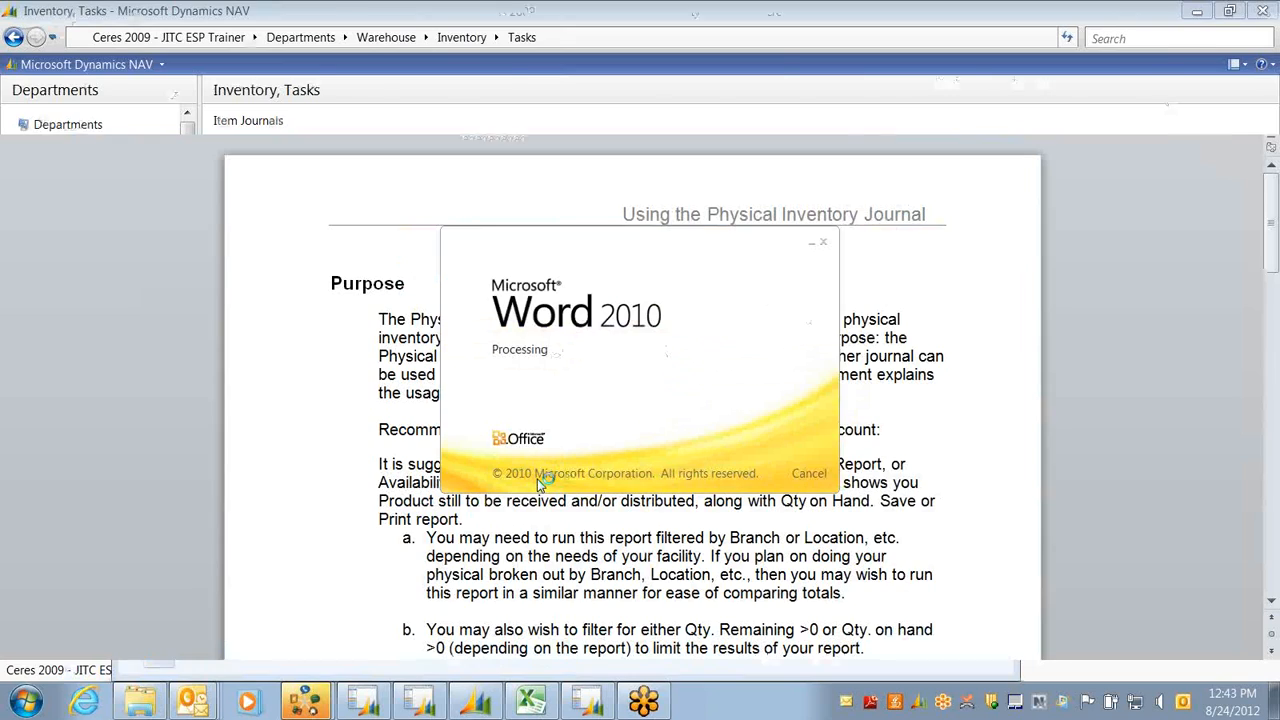
drag(1272, 200, 1265, 250)
Close the Physical Journal document, scroll the procedures list back up, and close the Explorer window
click(1262, 12)
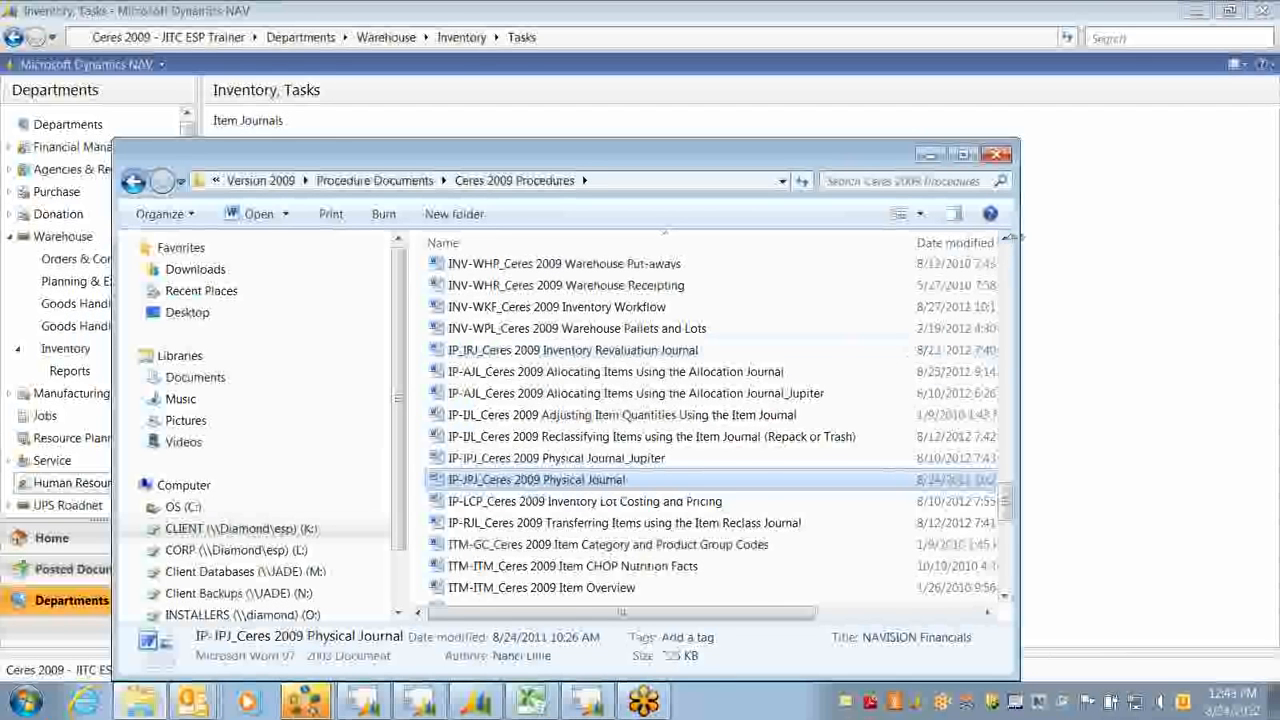
click(1005, 241)
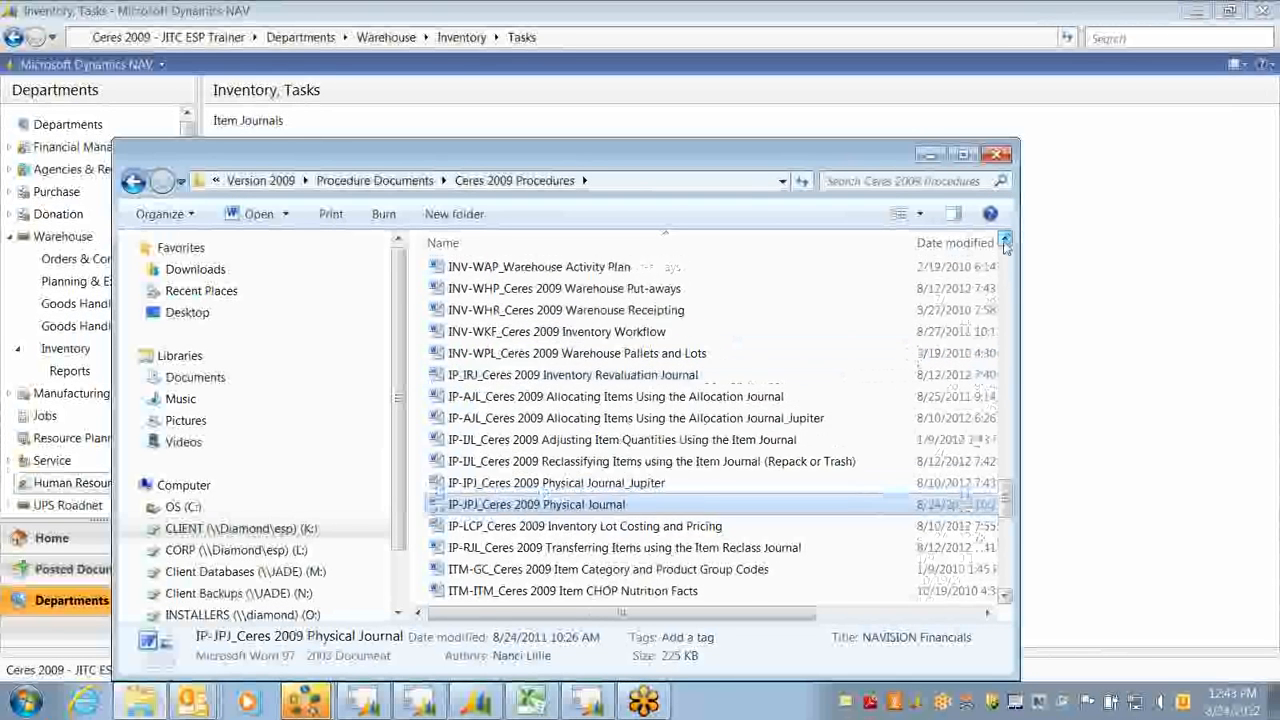
drag(1005, 244, 1005, 244)
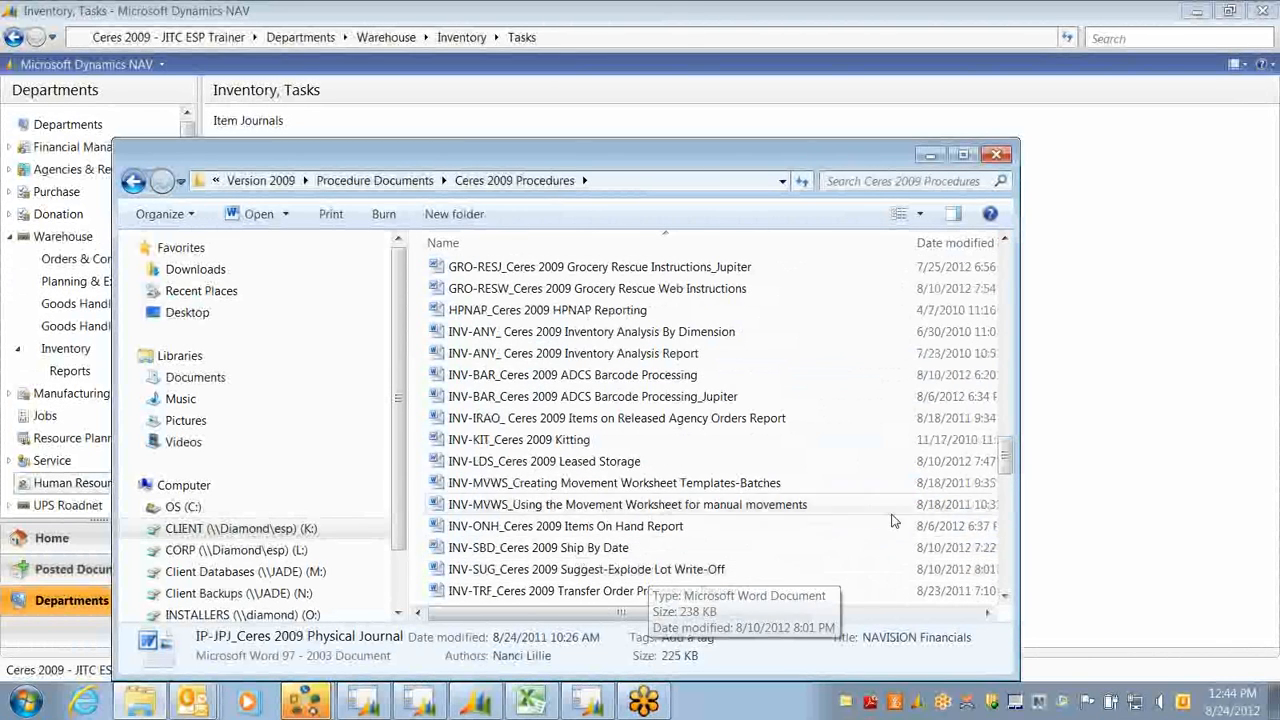
scroll(487, 436, up, 3)
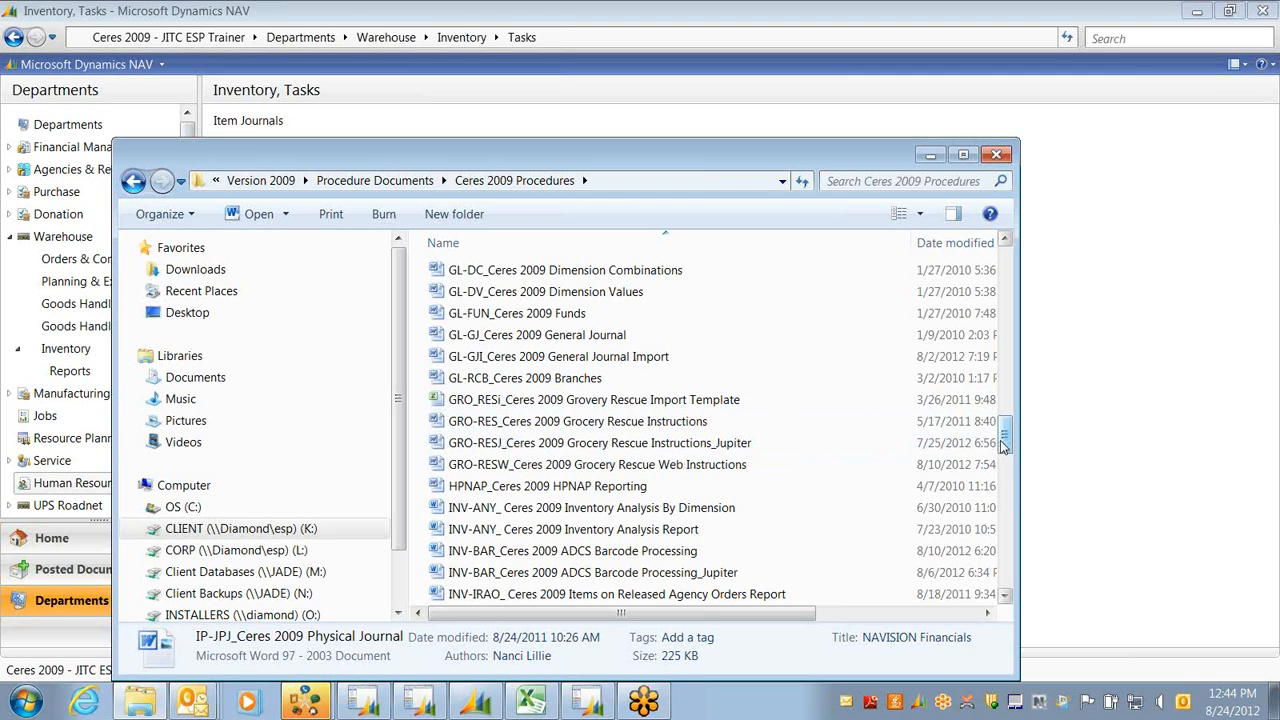
drag(1004, 445, 1004, 258)
click(996, 154)
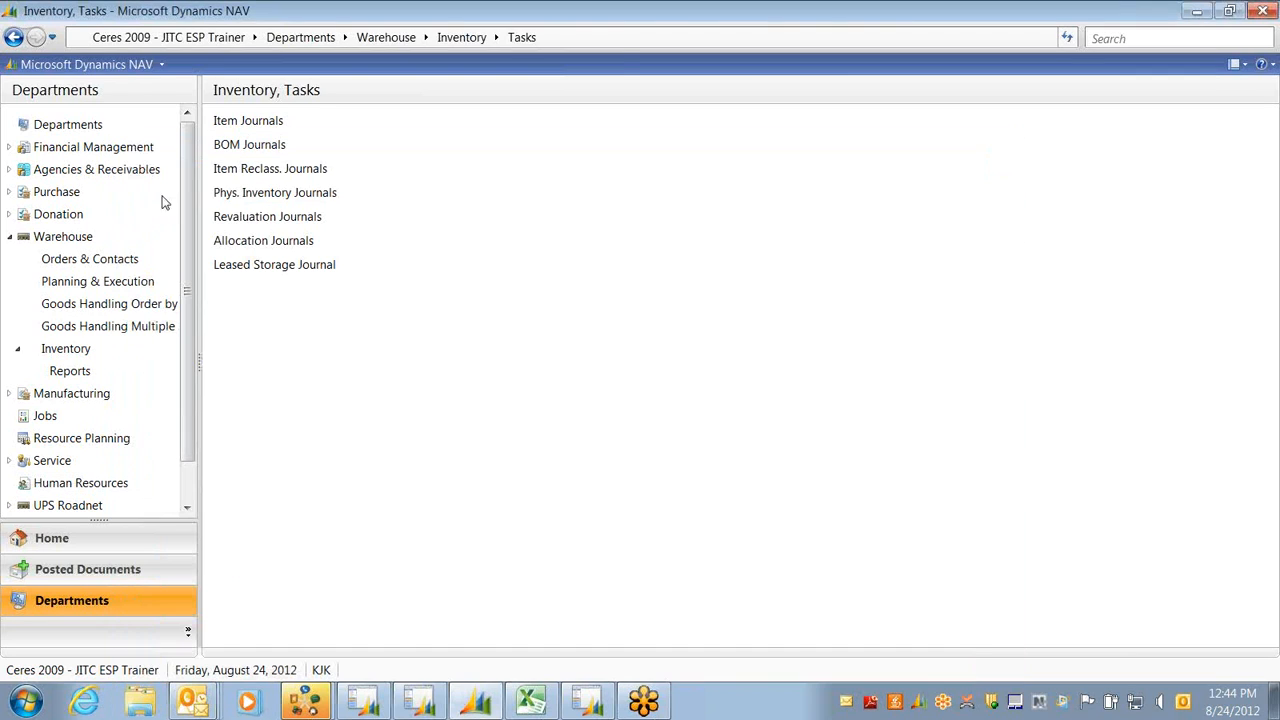